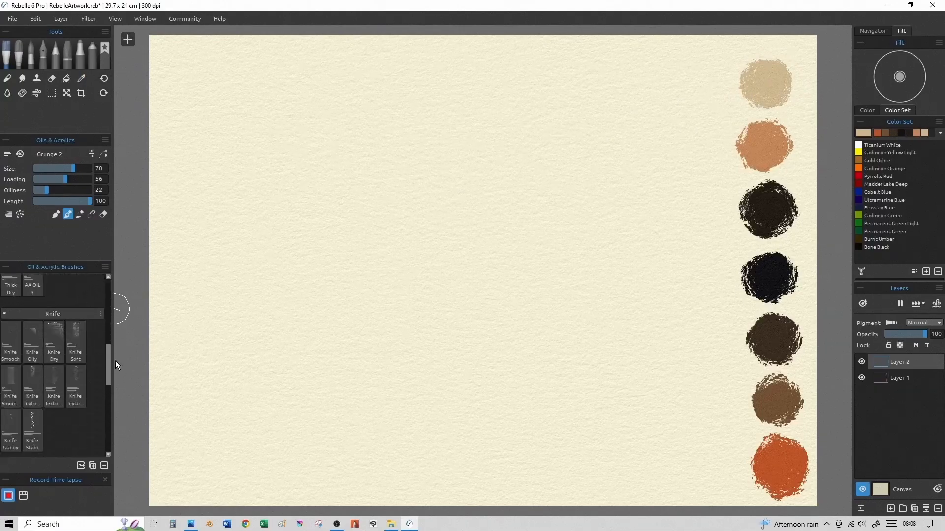
# - Paint crossing beige strokes on the left half of the canvas with the Knife Textured 3 brush
pyautogui.click(54, 315)
pyautogui.moveTo(228, 282); pyautogui.dragTo(321, 217)
pyautogui.click(75, 361)
pyautogui.moveTo(222, 301); pyautogui.dragTo(322, 217)
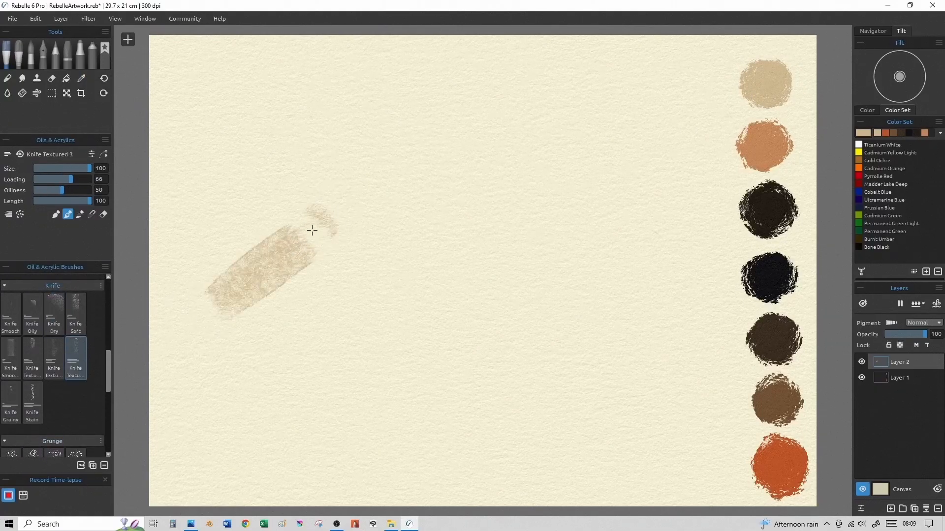
pyautogui.moveTo(264, 238); pyautogui.dragTo(297, 306)
pyautogui.moveTo(281, 172); pyautogui.dragTo(355, 267)
# - Look through the Visual Settings, add one more beige knife stroke beside the others and close the settings
pyautogui.click(861, 508)
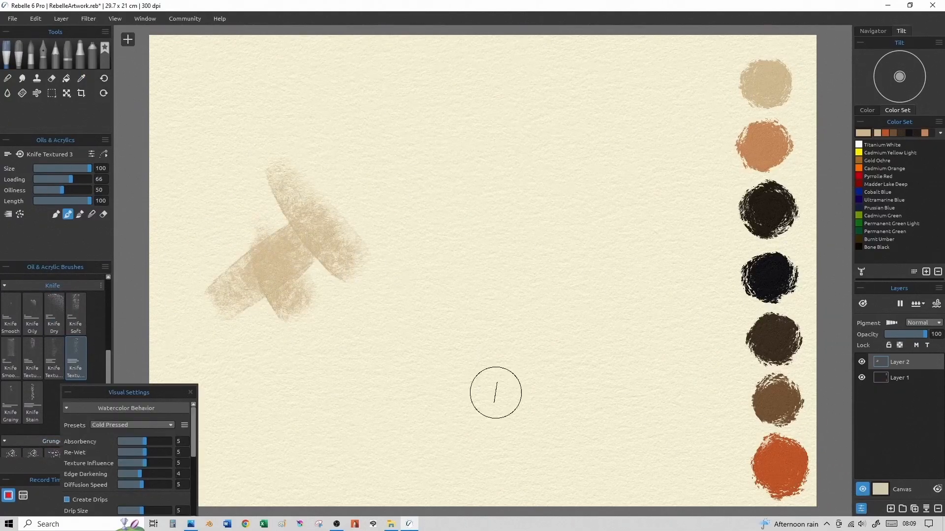
pyautogui.moveTo(192, 431); pyautogui.dragTo(146, 503)
pyautogui.moveTo(192, 481); pyautogui.dragTo(190, 405)
pyautogui.click(68, 392)
pyautogui.moveTo(322, 301); pyautogui.dragTo(416, 241)
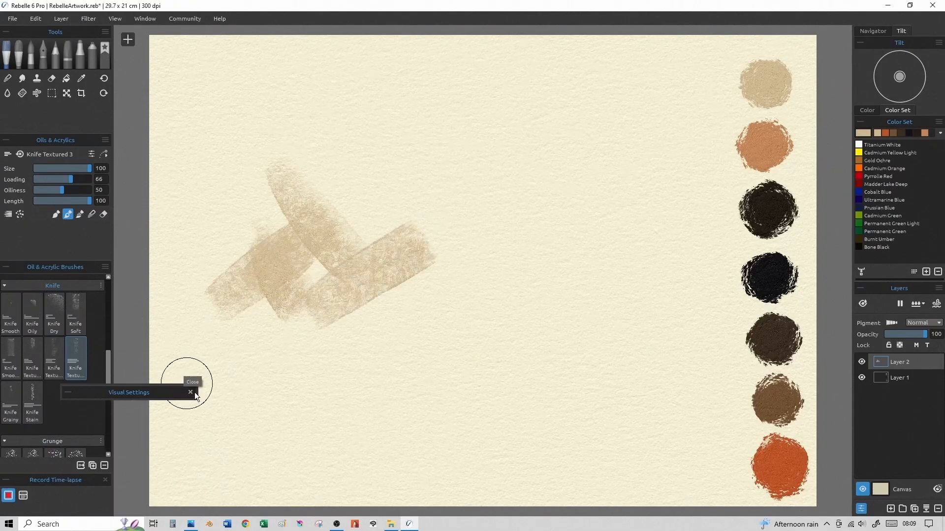
pyautogui.click(190, 392)
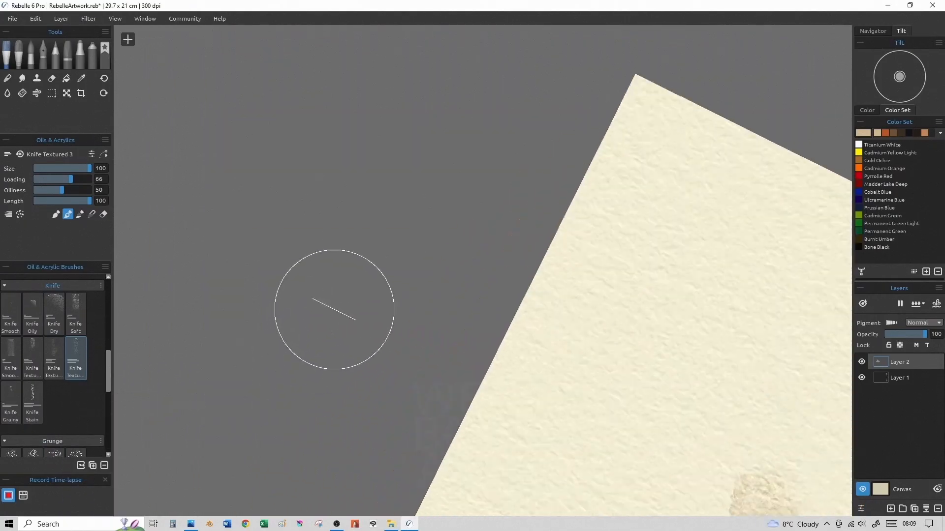
# - Cover the upper-right area of the canvas with beige using the Knife Textured 3 brush
pyautogui.scroll(-6, 340, 287)
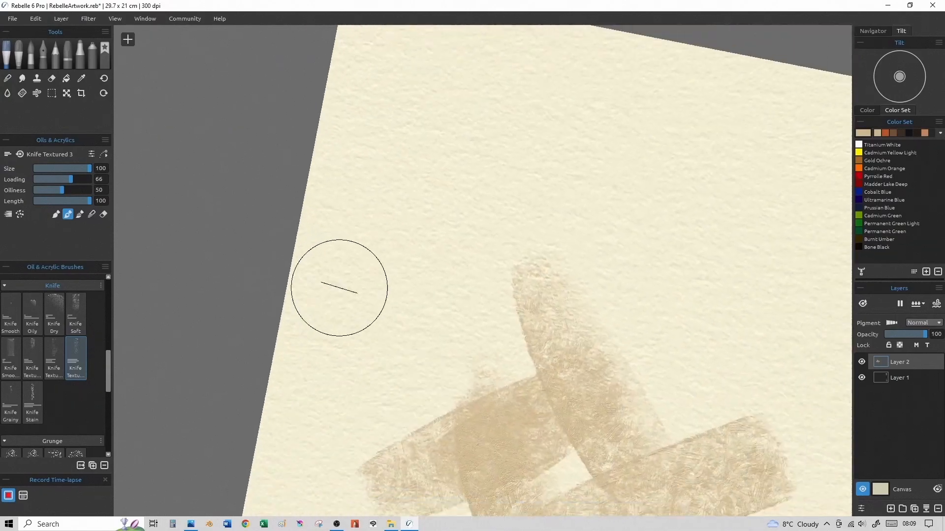
pyautogui.scroll(2, 339, 287)
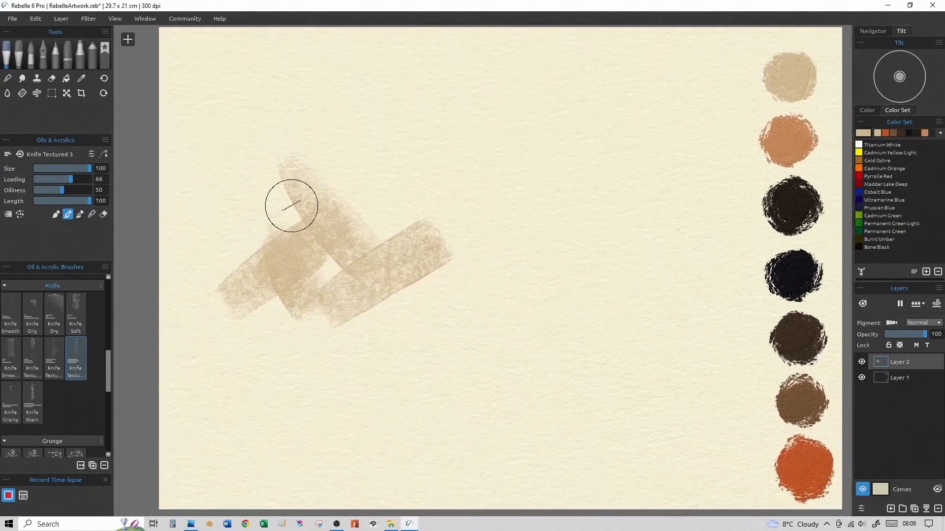
pyautogui.moveTo(351, 268)
pyautogui.mouseDown()
pyautogui.moveTo(784, 74)
pyautogui.moveTo(804, 39)
pyautogui.moveTo(702, 78)
pyautogui.moveTo(633, 57)
pyautogui.moveTo(628, 110)
pyautogui.moveTo(552, 144)
pyautogui.moveTo(502, 142)
pyautogui.moveTo(565, 57)
pyautogui.moveTo(639, 42)
pyautogui.moveTo(669, 128)
pyautogui.mouseUp()
# - Add rough beige texture over the upper-left area of the canvas with the Knife Stain brush
pyautogui.click(32, 404)
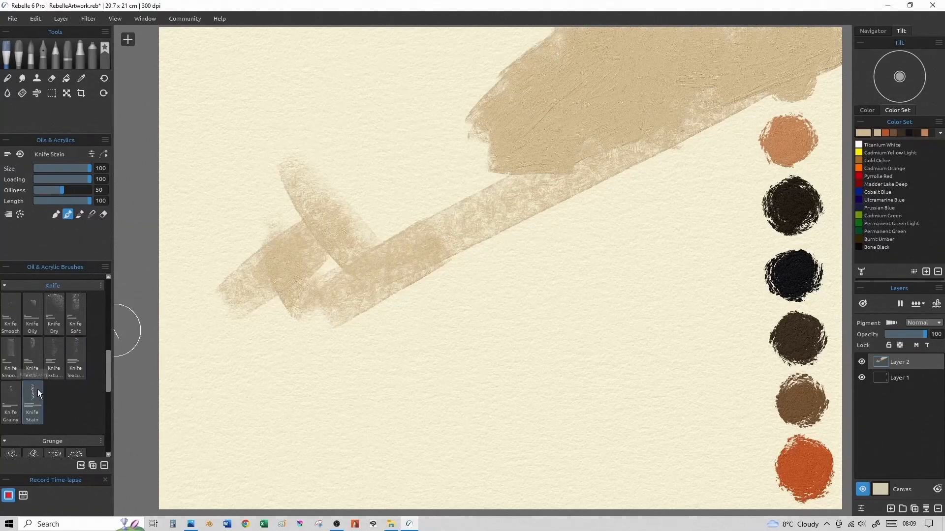
pyautogui.scroll(-3, 418, 180)
pyautogui.moveTo(354, 195)
pyautogui.mouseDown()
pyautogui.moveTo(314, 179)
pyautogui.moveTo(290, 189)
pyautogui.moveTo(211, 177)
pyautogui.moveTo(146, 52)
pyautogui.mouseUp()
pyautogui.scroll(2, 386, 125)
# - Cover most of the canvas in beige with the Express Oils Paper brush and reduce the gaps with the Knife Grainy brush
pyautogui.click(19, 53)
pyautogui.click(33, 349)
pyautogui.moveTo(216, 285)
pyautogui.mouseDown()
pyautogui.moveTo(285, 355)
pyautogui.moveTo(534, 358)
pyautogui.moveTo(443, 276)
pyautogui.moveTo(315, 79)
pyautogui.moveTo(197, 320)
pyautogui.moveTo(260, 410)
pyautogui.moveTo(664, 348)
pyautogui.moveTo(787, 74)
pyautogui.moveTo(344, 59)
pyautogui.moveTo(541, 221)
pyautogui.mouseUp()
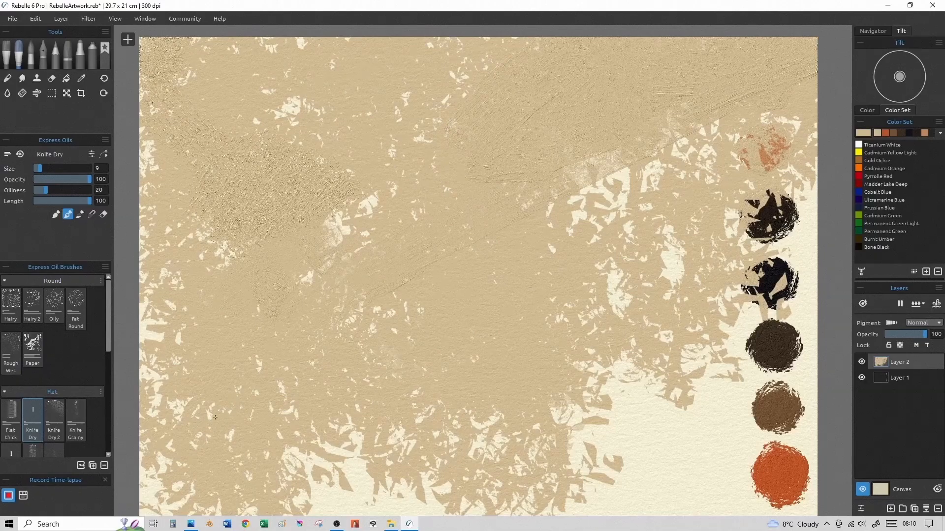
pyautogui.click(76, 418)
pyautogui.moveTo(603, 428)
pyautogui.mouseDown()
pyautogui.moveTo(628, 400)
pyautogui.moveTo(757, 467)
pyautogui.moveTo(780, 394)
pyautogui.moveTo(768, 275)
pyautogui.moveTo(777, 207)
pyautogui.moveTo(571, 197)
pyautogui.mouseUp()
pyautogui.moveTo(179, 375)
pyautogui.mouseDown()
pyautogui.moveTo(158, 483)
pyautogui.moveTo(443, 502)
pyautogui.moveTo(739, 492)
pyautogui.moveTo(588, 369)
pyautogui.moveTo(297, 465)
pyautogui.mouseUp()
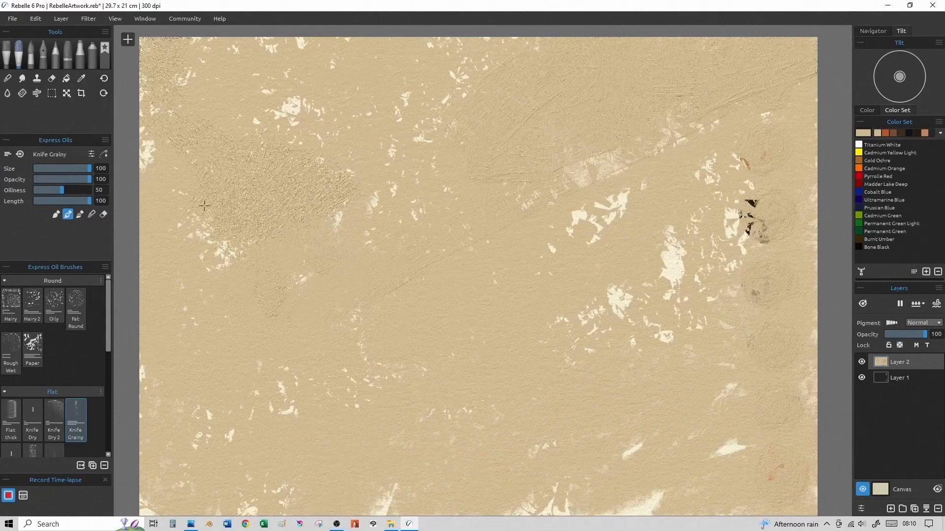
# - Cover the whole beige background with thick strokes in varied directions using the Thick Dry oil brush
pyautogui.click(7, 52)
pyautogui.click(32, 358)
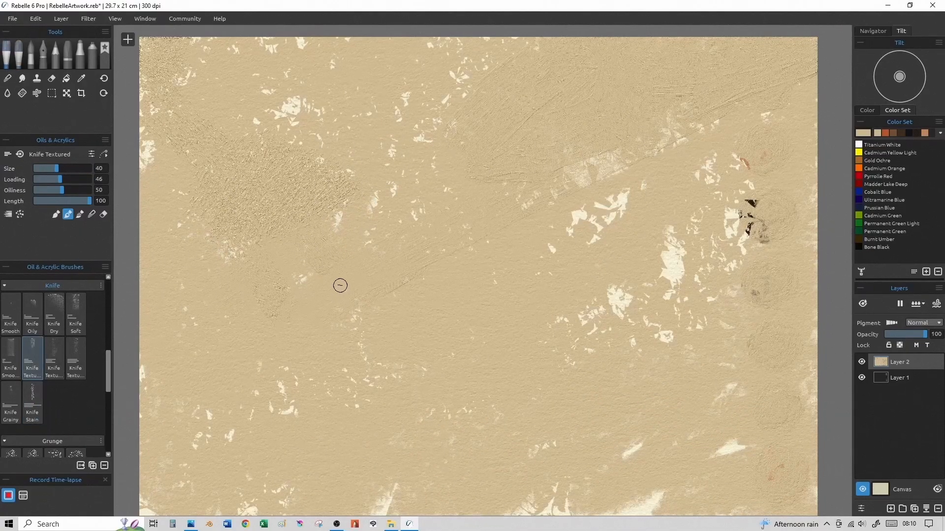
pyautogui.scroll(3, 100, 303)
pyautogui.click(55, 315)
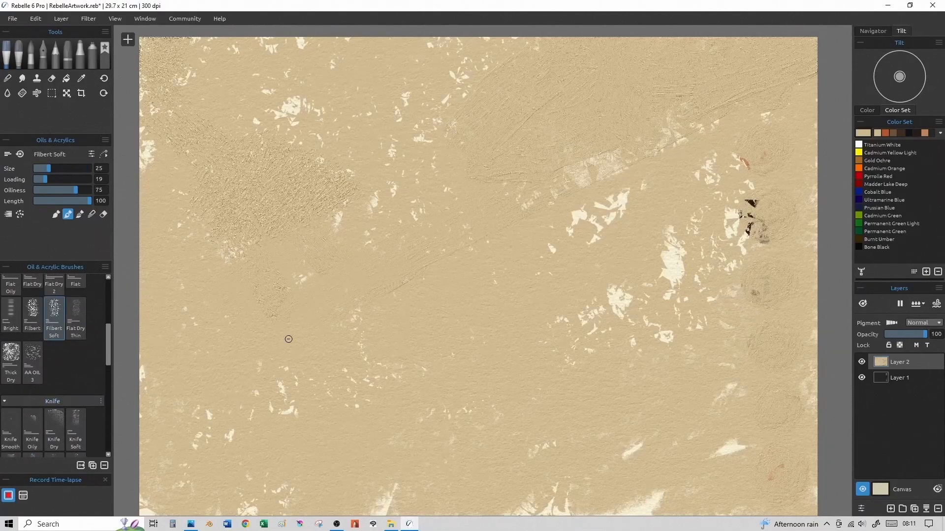
pyautogui.click(10, 359)
pyautogui.moveTo(295, 266); pyautogui.dragTo(447, 389)
pyautogui.moveTo(428, 236); pyautogui.dragTo(536, 319)
pyautogui.moveTo(689, 192); pyautogui.dragTo(768, 281)
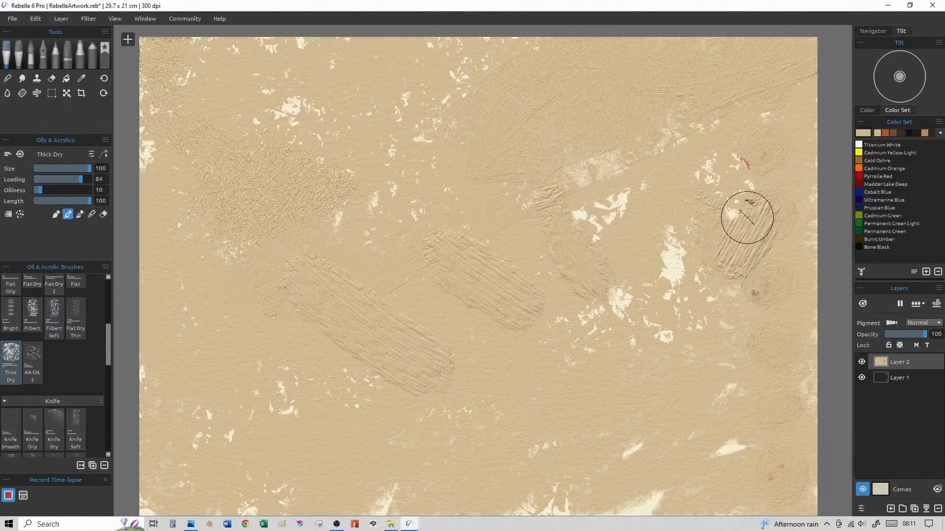
pyautogui.moveTo(719, 108); pyautogui.dragTo(605, 275)
pyautogui.moveTo(552, 163); pyautogui.dragTo(651, 245)
pyautogui.moveTo(733, 196); pyautogui.dragTo(615, 319)
pyautogui.moveTo(566, 276); pyautogui.dragTo(639, 369)
pyautogui.moveTo(684, 320); pyautogui.dragTo(738, 386)
pyautogui.moveTo(756, 212); pyautogui.dragTo(802, 275)
pyautogui.moveTo(807, 113); pyautogui.dragTo(689, 207)
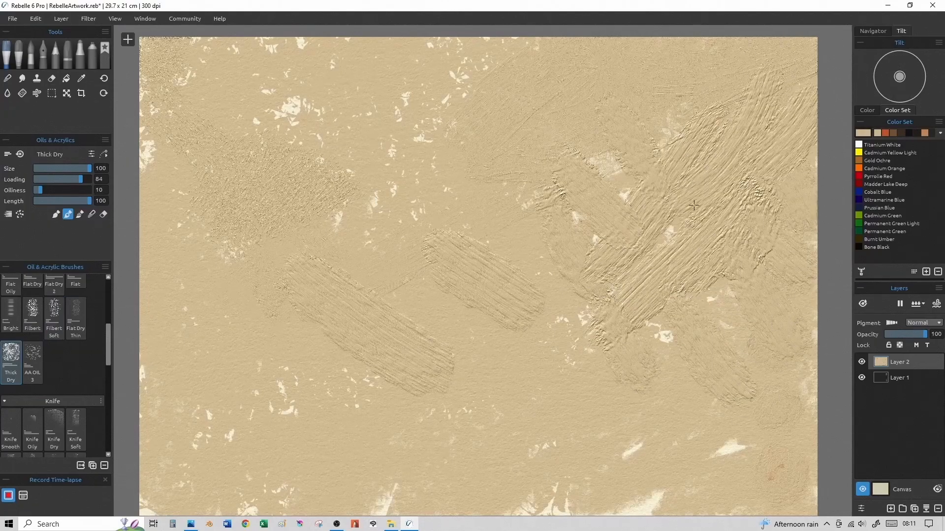
pyautogui.moveTo(669, 103); pyautogui.dragTo(581, 212)
pyautogui.moveTo(561, 143); pyautogui.dragTo(542, 261)
pyautogui.moveTo(492, 221); pyautogui.dragTo(536, 310)
pyautogui.moveTo(415, 248); pyautogui.dragTo(376, 384)
pyautogui.moveTo(328, 202); pyautogui.dragTo(217, 278)
pyautogui.moveTo(219, 187); pyautogui.dragTo(158, 261)
pyautogui.moveTo(163, 201); pyautogui.dragTo(211, 283)
pyautogui.moveTo(165, 325); pyautogui.dragTo(222, 418)
pyautogui.moveTo(480, 301); pyautogui.dragTo(391, 445)
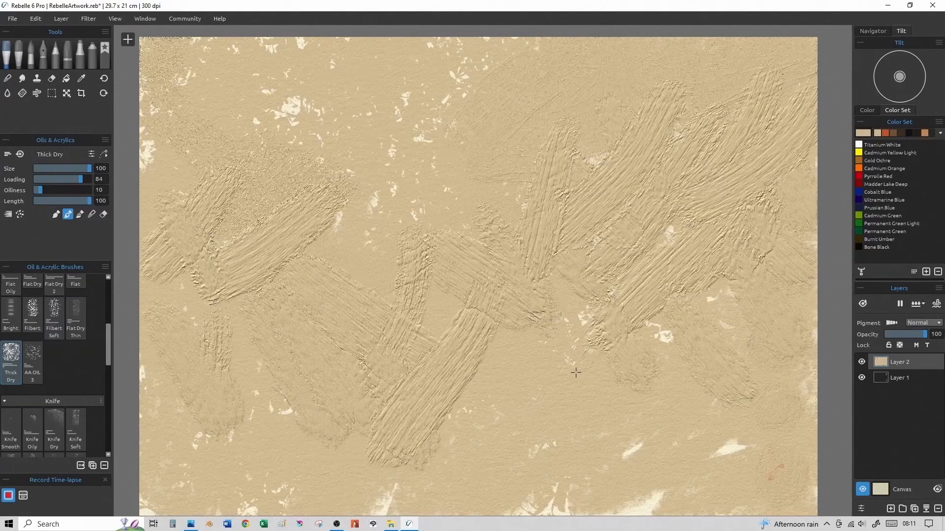
pyautogui.moveTo(592, 344); pyautogui.dragTo(457, 490)
pyautogui.moveTo(622, 446); pyautogui.dragTo(521, 510)
pyautogui.moveTo(625, 421); pyautogui.dragTo(458, 455)
pyautogui.moveTo(300, 280); pyautogui.dragTo(531, 418)
pyautogui.moveTo(521, 315); pyautogui.dragTo(574, 377)
pyautogui.moveTo(404, 82); pyautogui.dragTo(507, 182)
pyautogui.moveTo(536, 94); pyautogui.dragTo(595, 137)
pyautogui.moveTo(531, 79); pyautogui.dragTo(290, 194)
pyautogui.moveTo(327, 66); pyautogui.dragTo(210, 135)
pyautogui.moveTo(209, 54)
pyautogui.mouseDown()
pyautogui.moveTo(153, 108)
pyautogui.moveTo(417, 190)
pyautogui.mouseUp()
pyautogui.moveTo(305, 99); pyautogui.dragTo(231, 163)
pyautogui.moveTo(424, 256)
pyautogui.mouseDown()
pyautogui.moveTo(317, 185)
pyautogui.moveTo(409, 296)
pyautogui.mouseUp()
pyautogui.moveTo(472, 237); pyautogui.dragTo(386, 128)
pyautogui.moveTo(640, 295); pyautogui.dragTo(729, 316)
pyautogui.moveTo(729, 226); pyautogui.dragTo(620, 310)
pyautogui.moveTo(807, 324); pyautogui.dragTo(605, 487)
pyautogui.moveTo(768, 433)
pyautogui.mouseDown()
pyautogui.moveTo(743, 493)
pyautogui.moveTo(190, 447)
pyautogui.moveTo(202, 481)
pyautogui.moveTo(556, 386)
pyautogui.moveTo(172, 108)
pyautogui.moveTo(232, 44)
pyautogui.moveTo(482, 74)
pyautogui.moveTo(644, 64)
pyautogui.moveTo(674, 39)
pyautogui.mouseUp()
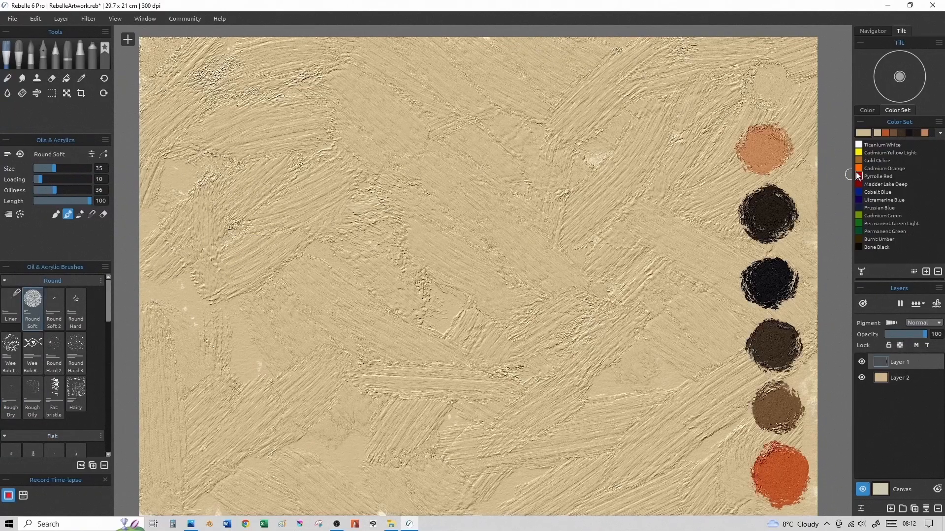
# - Sketch the face profile and jaw in the tan-orange swatch colour with Round Soft, and fill in the skin using the Hairy brush
pyautogui.keyDown('alt'); pyautogui.click(764, 150); pyautogui.keyUp('alt')
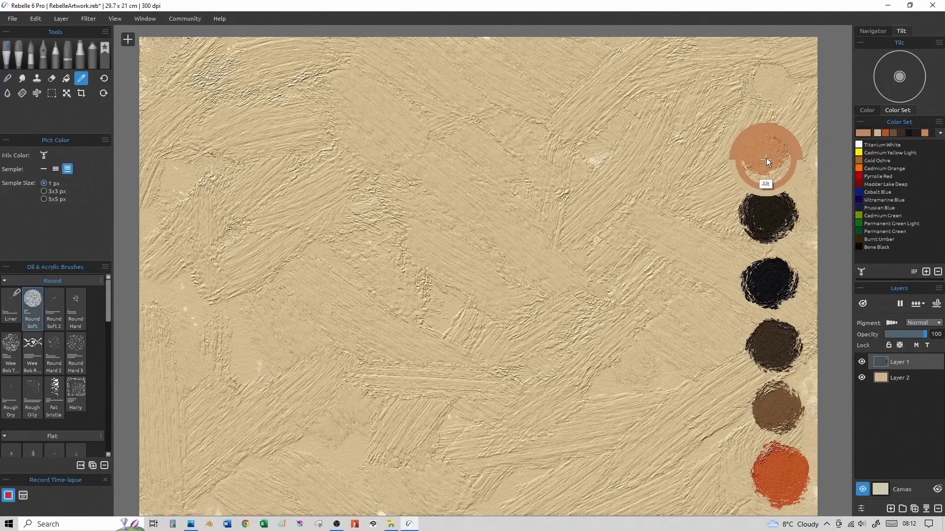
pyautogui.moveTo(463, 172); pyautogui.dragTo(475, 207)
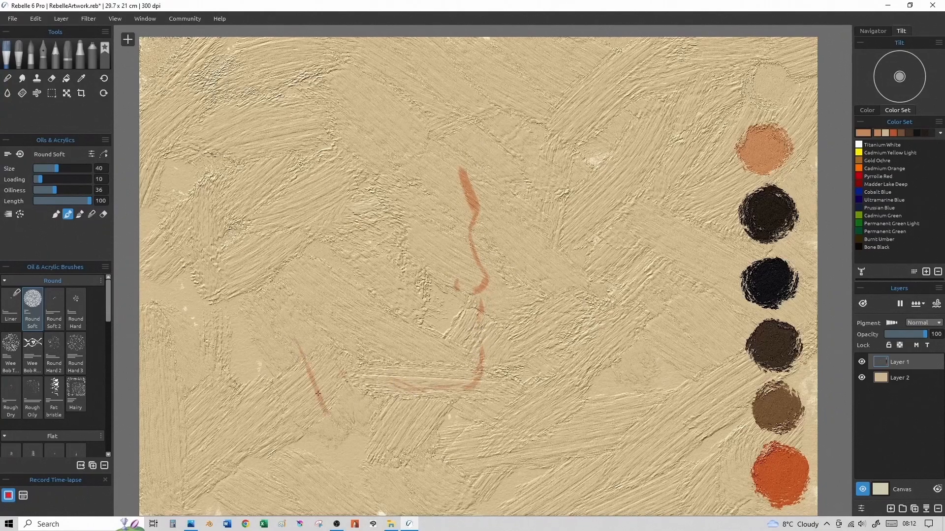
pyautogui.moveTo(458, 178)
pyautogui.mouseDown()
pyautogui.moveTo(465, 214)
pyautogui.moveTo(443, 246)
pyautogui.moveTo(408, 256)
pyautogui.moveTo(440, 290)
pyautogui.mouseUp()
pyautogui.click(76, 393)
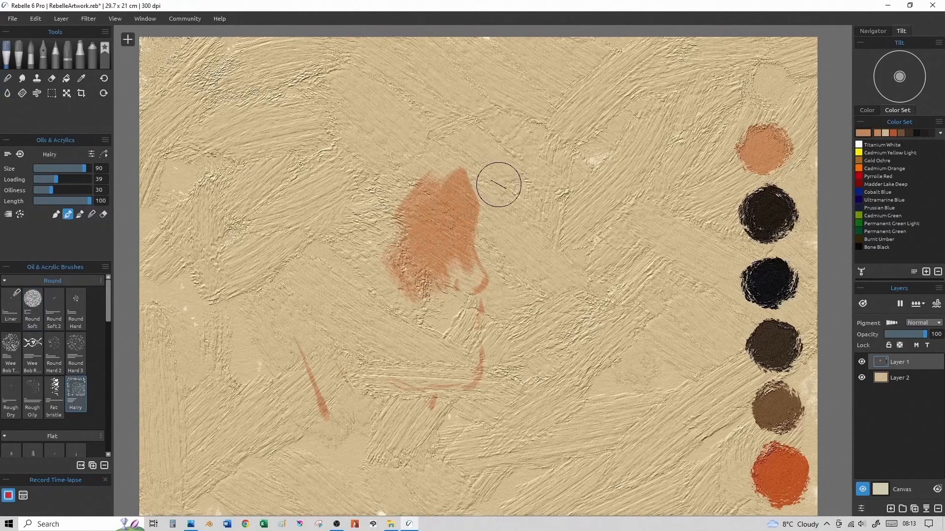
pyautogui.moveTo(342, 356); pyautogui.dragTo(419, 386)
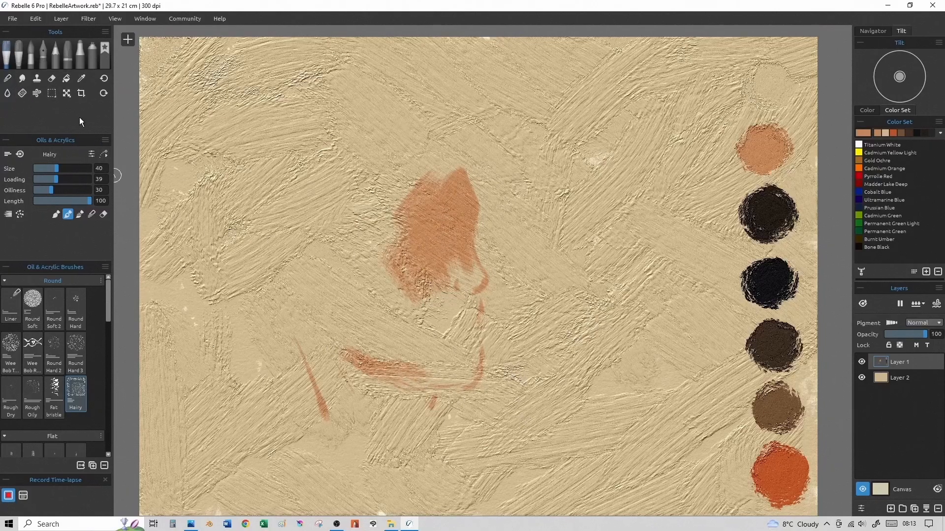
# - Cut the face sketch, paste it onto a new layer and move it up and to the right
pyautogui.press('m')
pyautogui.hotkey('ctrl', 'x')
pyautogui.hotkey('ctrl', 'v')
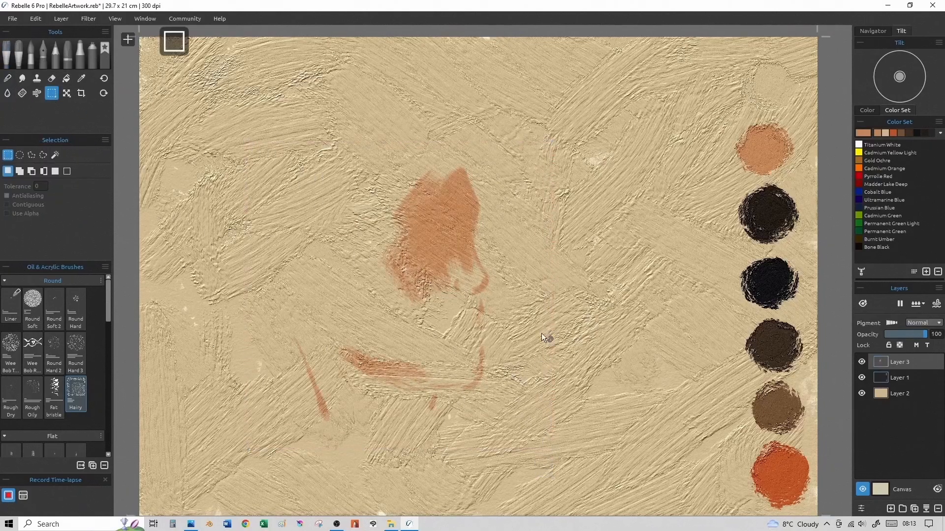
pyautogui.click(67, 93)
pyautogui.moveTo(462, 272)
pyautogui.mouseDown()
pyautogui.moveTo(512, 154)
pyautogui.moveTo(501, 185)
pyautogui.mouseUp()
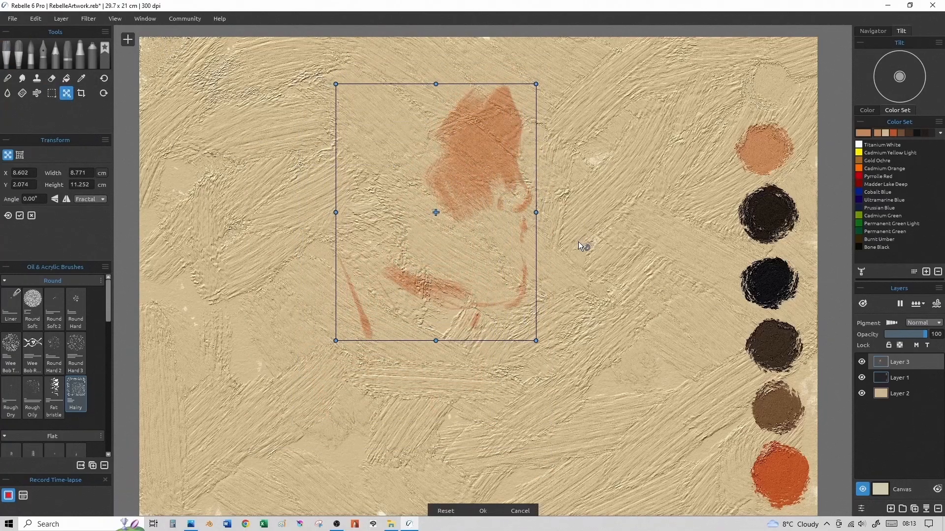
pyautogui.press('m')
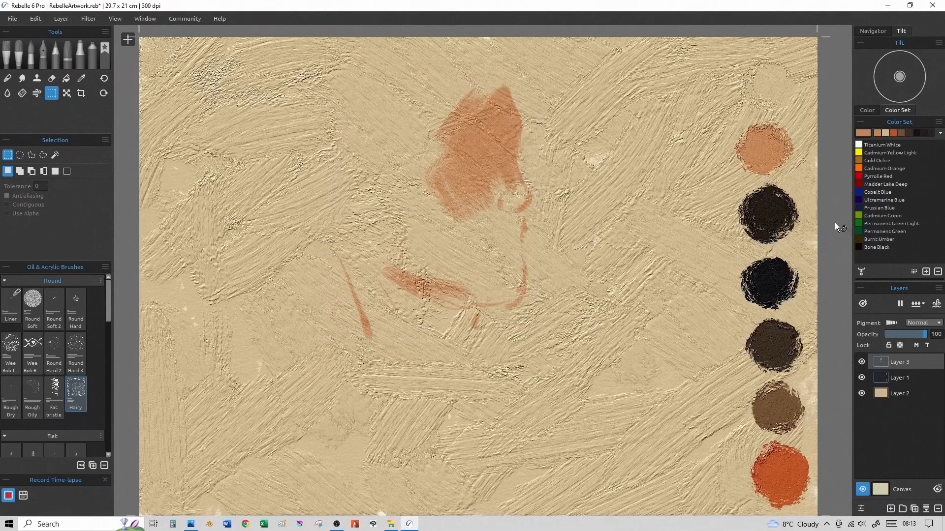
pyautogui.click(67, 171)
pyautogui.click(19, 156)
pyautogui.click(32, 155)
pyautogui.click(67, 93)
pyautogui.click(51, 93)
pyautogui.click(36, 94)
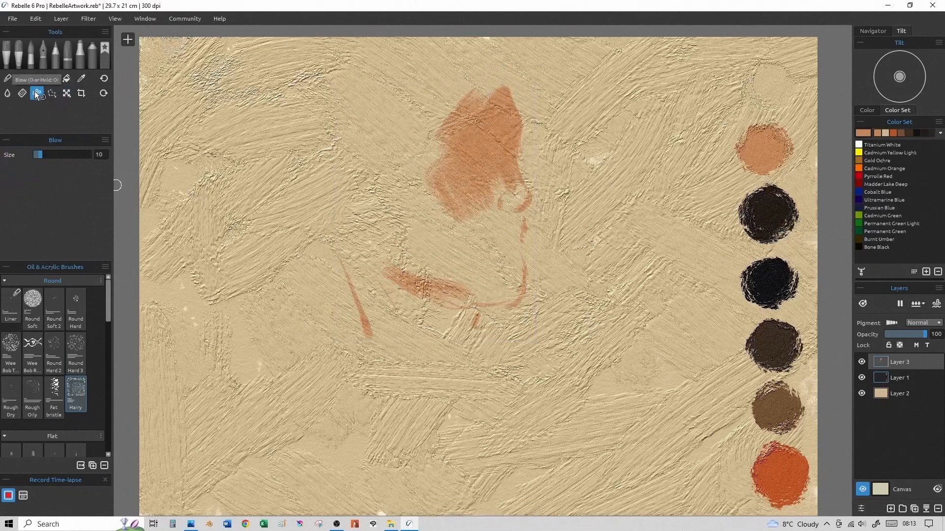
pyautogui.click(20, 80)
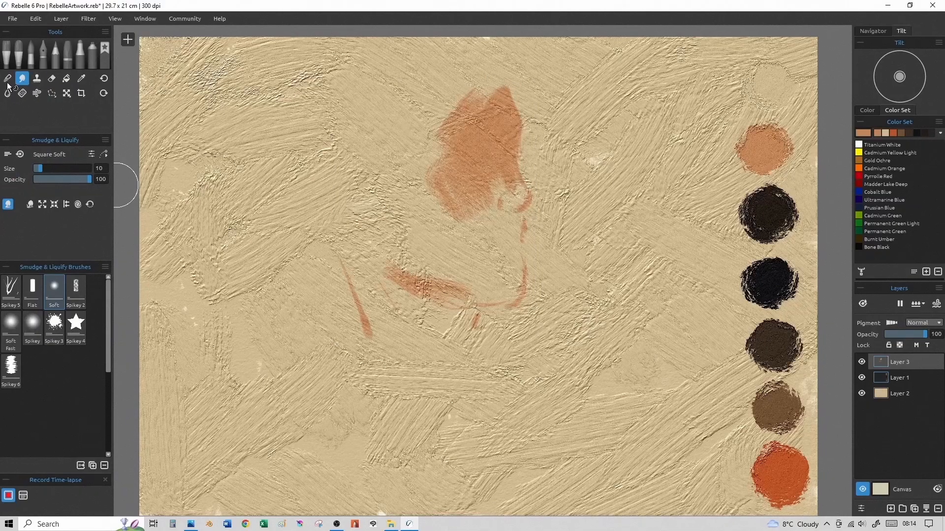
# - Sketch thin outlines of the hair, eye, nose and collar in the blue-black swatch colour with the Hairy brush
pyautogui.click(8, 78)
pyautogui.moveTo(335, 216); pyautogui.dragTo(362, 185)
pyautogui.hotkey('ctrl', 'z')
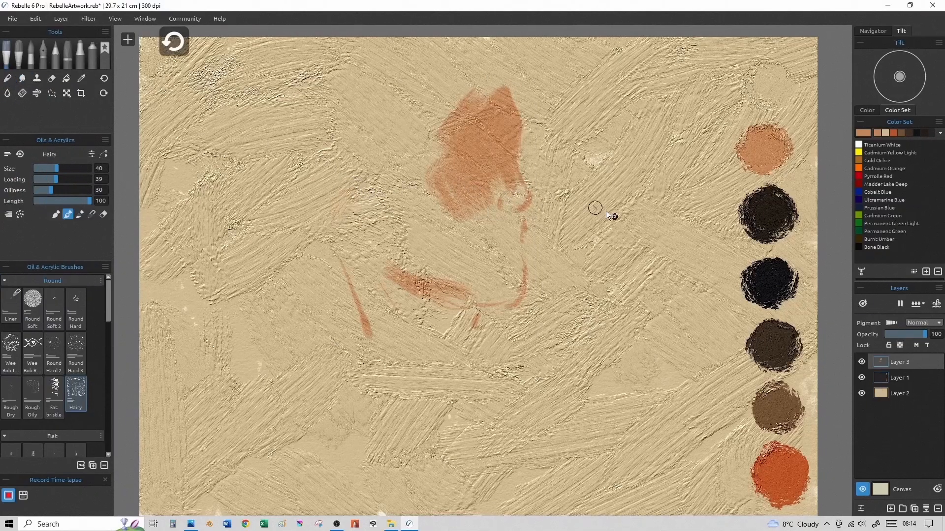
pyautogui.keyDown('alt'); pyautogui.click(775, 286); pyautogui.keyUp('alt')
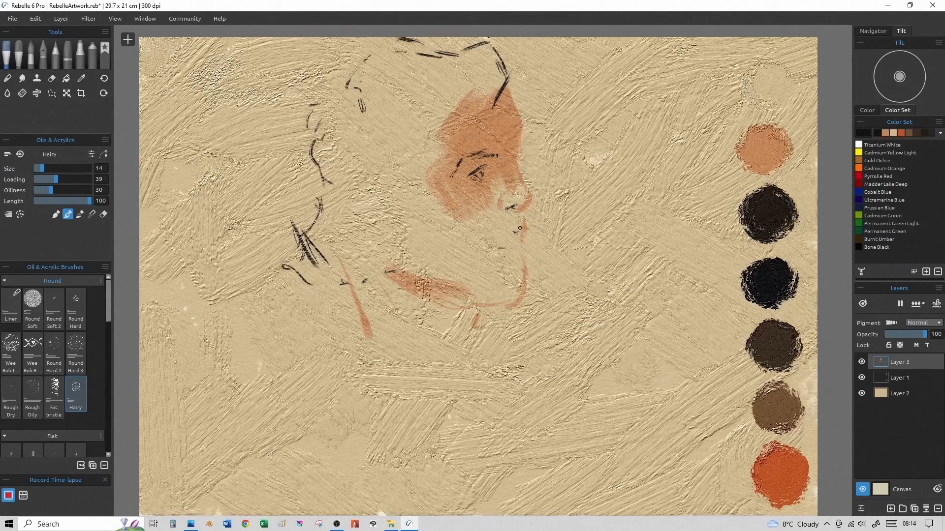
# - Sample the dark brown swatch, enlarge the Hairy brush and paint the moustache and beard
pyautogui.keyDown('alt'); pyautogui.click(768, 215); pyautogui.keyUp('alt')
pyautogui.keyDown('alt'); pyautogui.click(773, 347); pyautogui.keyUp('alt')
pyautogui.press(']')
pyautogui.press(']')
pyautogui.press(']')
pyautogui.moveTo(517, 226); pyautogui.dragTo(507, 232)
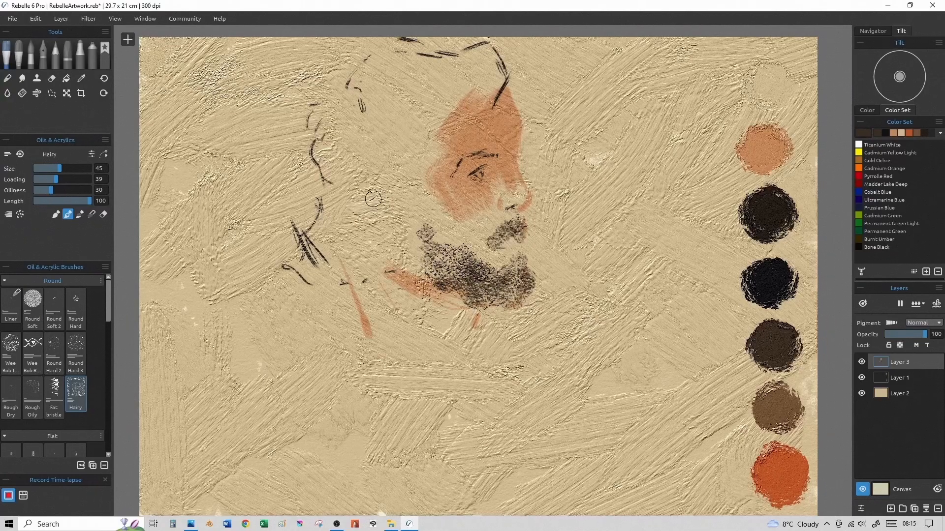
# - Enlarge the brush further and fill the hair with broad dark brown strokes
pyautogui.press(']')
pyautogui.press(']')
pyautogui.press(']')
pyautogui.press(']')
pyautogui.press(']')
pyautogui.press(']')
pyautogui.press(']')
pyautogui.moveTo(374, 197)
pyautogui.mouseDown()
pyautogui.moveTo(344, 231)
pyautogui.moveTo(337, 175)
pyautogui.moveTo(374, 123)
pyautogui.moveTo(389, 57)
pyautogui.moveTo(473, 96)
pyautogui.moveTo(398, 133)
pyautogui.moveTo(410, 168)
pyautogui.moveTo(407, 198)
pyautogui.moveTo(334, 246)
pyautogui.moveTo(326, 230)
pyautogui.moveTo(345, 268)
pyautogui.moveTo(386, 282)
pyautogui.mouseUp()
# - Sample the blue-black swatch and paint bold lines for the coat's collar and front edge
pyautogui.keyDown('alt'); pyautogui.click(772, 287); pyautogui.keyUp('alt')
pyautogui.press('[')
pyautogui.moveTo(323, 242); pyautogui.dragTo(394, 291)
pyautogui.moveTo(335, 248)
pyautogui.mouseDown()
pyautogui.moveTo(404, 285)
pyautogui.moveTo(424, 336)
pyautogui.mouseUp()
pyautogui.moveTo(397, 264); pyautogui.dragTo(432, 335)
pyautogui.moveTo(400, 286); pyautogui.dragTo(453, 373)
pyautogui.press(']')
pyautogui.press(']')
pyautogui.press(']')
pyautogui.press(']')
pyautogui.moveTo(300, 235); pyautogui.dragTo(321, 285)
pyautogui.moveTo(308, 266)
pyautogui.mouseDown()
pyautogui.moveTo(329, 314)
pyautogui.moveTo(431, 391)
pyautogui.mouseUp()
pyautogui.moveTo(422, 393); pyautogui.dragTo(461, 463)
# - Outline the coat's shoulders and sleeves on both sides of the figure with bold blue-black strokes
pyautogui.moveTo(307, 323); pyautogui.dragTo(232, 372)
pyautogui.moveTo(282, 381)
pyautogui.mouseDown()
pyautogui.moveTo(247, 373)
pyautogui.moveTo(312, 430)
pyautogui.mouseUp()
pyautogui.moveTo(232, 374); pyautogui.dragTo(349, 393)
pyautogui.moveTo(280, 394); pyautogui.dragTo(395, 512)
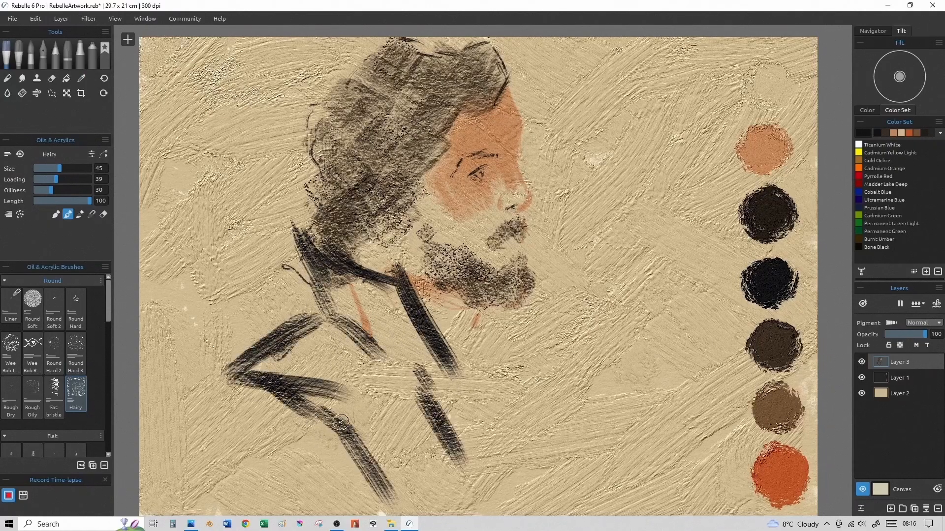
pyautogui.moveTo(494, 324)
pyautogui.mouseDown()
pyautogui.moveTo(581, 353)
pyautogui.moveTo(554, 483)
pyautogui.mouseUp()
pyautogui.moveTo(546, 448)
pyautogui.mouseDown()
pyautogui.moveTo(559, 485)
pyautogui.moveTo(525, 514)
pyautogui.mouseUp()
pyautogui.moveTo(545, 498); pyautogui.dragTo(558, 515)
pyautogui.moveTo(200, 395); pyautogui.dragTo(204, 413)
pyautogui.moveTo(244, 376)
pyautogui.mouseDown()
pyautogui.moveTo(229, 392)
pyautogui.moveTo(242, 464)
pyautogui.mouseUp()
pyautogui.moveTo(200, 439)
pyautogui.mouseDown()
pyautogui.moveTo(202, 509)
pyautogui.moveTo(217, 514)
pyautogui.mouseUp()
# - Fill the coat with broad dark brown strokes sampled from the swatch, using an enlarged Hairy brush
pyautogui.moveTo(592, 334); pyautogui.dragTo(598, 326)
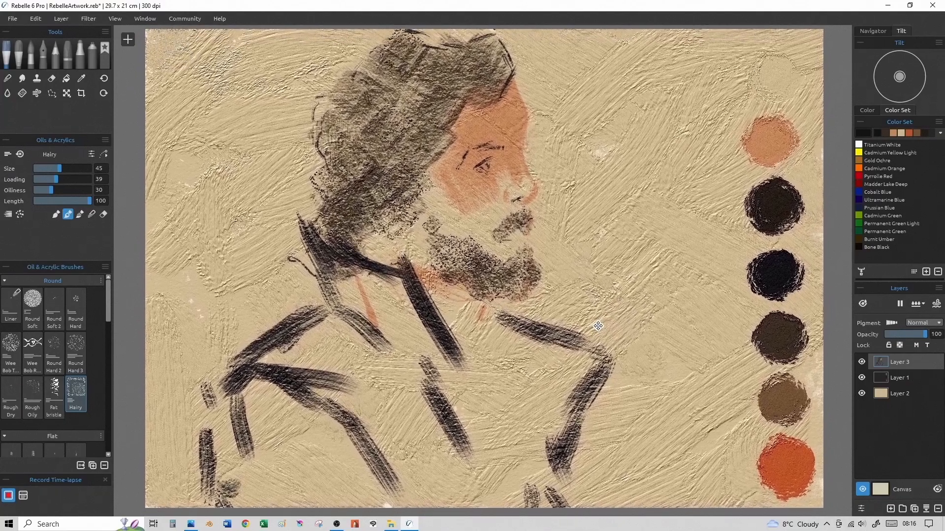
pyautogui.keyDown('alt'); pyautogui.click(789, 329); pyautogui.keyUp('alt')
pyautogui.moveTo(259, 354); pyautogui.dragTo(301, 385)
pyautogui.scroll(-1, 284, 349)
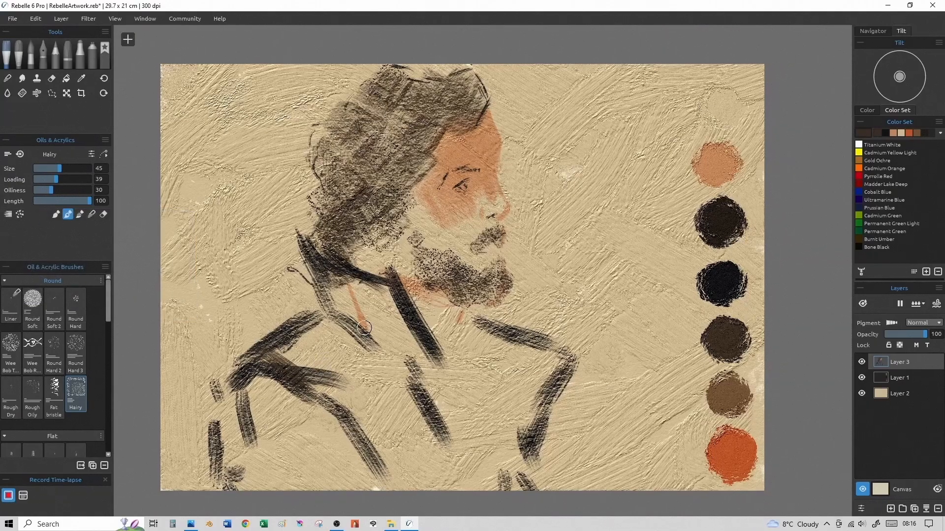
pyautogui.scroll(1, 345, 354)
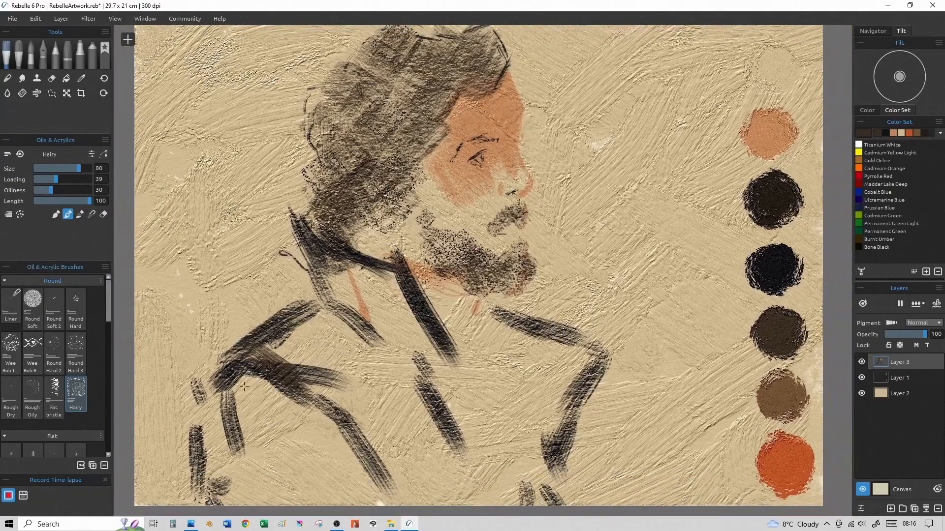
pyautogui.press('[')
pyautogui.moveTo(246, 393); pyautogui.dragTo(315, 453)
pyautogui.moveTo(285, 408); pyautogui.dragTo(310, 460)
pyautogui.moveTo(246, 389); pyautogui.dragTo(217, 495)
pyautogui.moveTo(310, 452)
pyautogui.mouseDown()
pyautogui.moveTo(285, 497)
pyautogui.moveTo(266, 497)
pyautogui.mouseUp()
pyautogui.moveTo(329, 315); pyautogui.dragTo(283, 352)
pyautogui.moveTo(340, 340)
pyautogui.mouseDown()
pyautogui.moveTo(384, 423)
pyautogui.moveTo(418, 419)
pyautogui.mouseUp()
pyautogui.moveTo(406, 431)
pyautogui.mouseDown()
pyautogui.moveTo(381, 487)
pyautogui.moveTo(472, 487)
pyautogui.mouseUp()
pyautogui.moveTo(445, 372); pyautogui.dragTo(475, 439)
pyautogui.moveTo(369, 290); pyautogui.dragTo(410, 347)
pyautogui.moveTo(327, 273); pyautogui.dragTo(398, 308)
pyautogui.moveTo(458, 321); pyautogui.dragTo(514, 416)
pyautogui.moveTo(506, 349)
pyautogui.mouseDown()
pyautogui.moveTo(557, 368)
pyautogui.moveTo(536, 457)
pyautogui.mouseUp()
pyautogui.moveTo(547, 423)
pyautogui.mouseDown()
pyautogui.moveTo(502, 499)
pyautogui.moveTo(521, 495)
pyautogui.mouseUp()
# - Paint broad dark patches on both sides of the head with the Hairy brush at size 100 and blend the left ones into the background
pyautogui.press('[')
pyautogui.press('[')
pyautogui.press('[')
pyautogui.press('[')
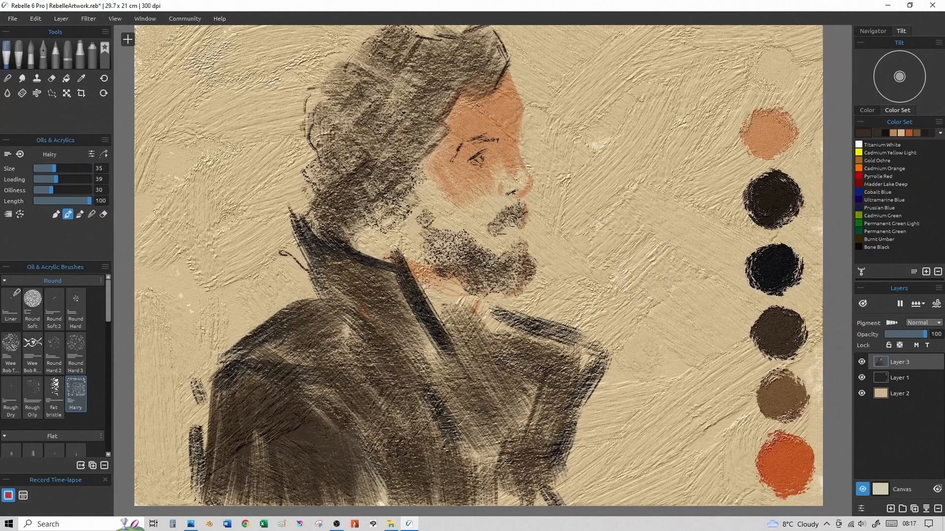
pyautogui.press('alt')
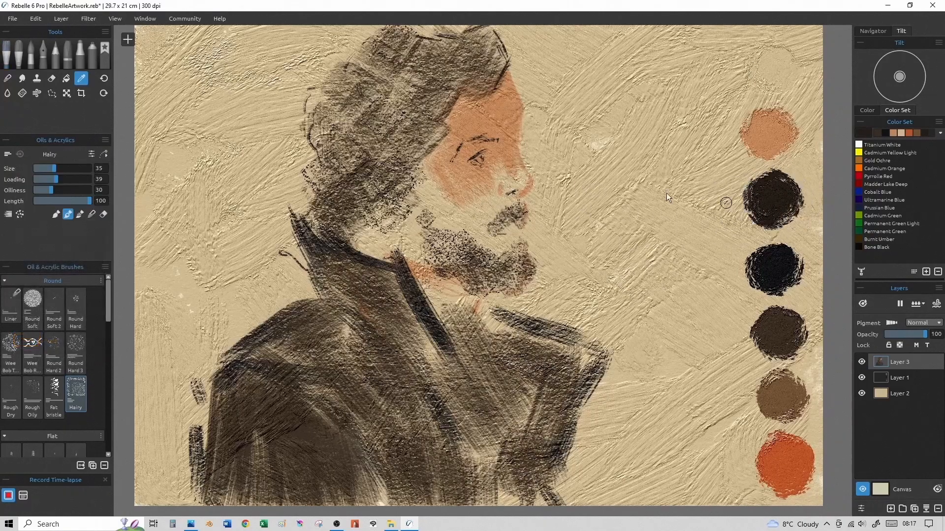
pyautogui.moveTo(108, 299); pyautogui.dragTo(111, 329)
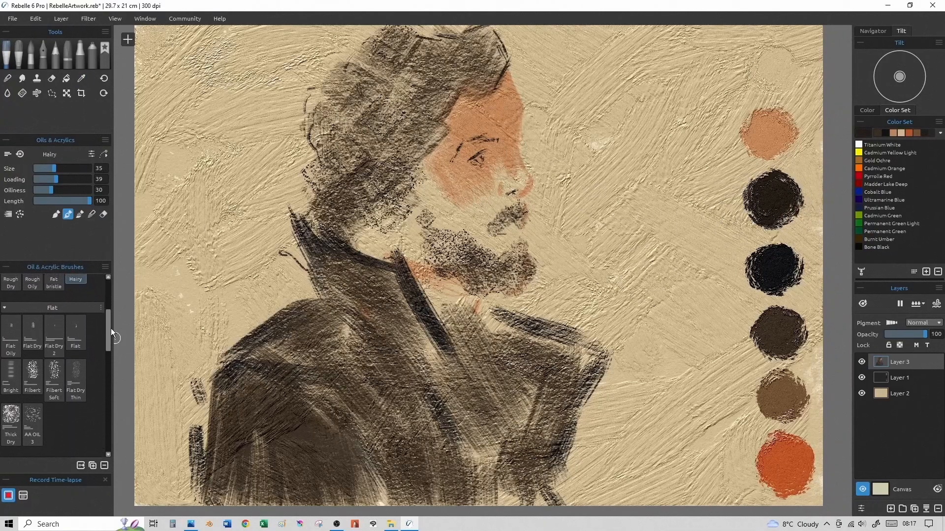
pyautogui.moveTo(55, 168); pyautogui.dragTo(92, 168)
pyautogui.moveTo(230, 229); pyautogui.dragTo(228, 301)
pyautogui.moveTo(270, 106); pyautogui.dragTo(286, 204)
pyautogui.moveTo(591, 109); pyautogui.dragTo(603, 199)
pyautogui.moveTo(669, 145); pyautogui.dragTo(665, 254)
pyautogui.moveTo(602, 234); pyautogui.dragTo(610, 312)
pyautogui.moveTo(222, 257)
pyautogui.mouseDown()
pyautogui.moveTo(220, 219)
pyautogui.moveTo(220, 288)
pyautogui.moveTo(266, 161)
pyautogui.moveTo(232, 169)
pyautogui.moveTo(293, 231)
pyautogui.moveTo(197, 310)
pyautogui.moveTo(266, 305)
pyautogui.moveTo(273, 93)
pyautogui.mouseUp()
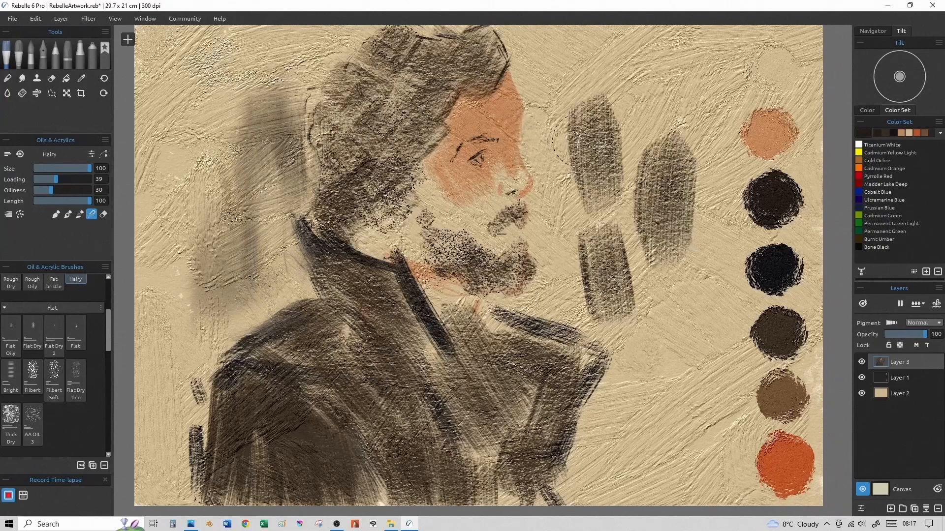
# - Sample the blue-black swatch and paint curly locks through the hair and down the sideburn with the Thick Dry brush
pyautogui.keyDown('alt'); pyautogui.click(776, 268); pyautogui.keyUp('alt')
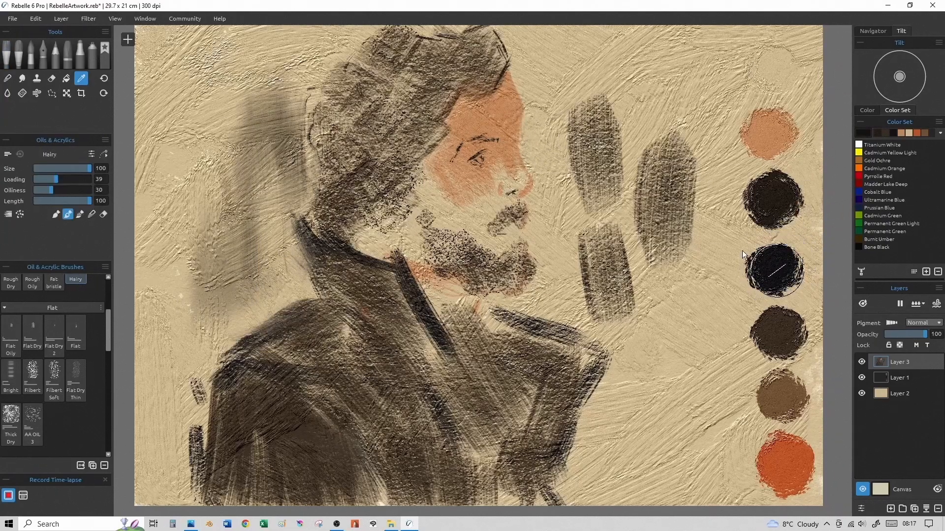
pyautogui.click(10, 417)
pyautogui.moveTo(355, 147); pyautogui.dragTo(396, 106)
pyautogui.moveTo(394, 69)
pyautogui.mouseDown()
pyautogui.moveTo(404, 107)
pyautogui.moveTo(423, 118)
pyautogui.moveTo(449, 94)
pyautogui.mouseUp()
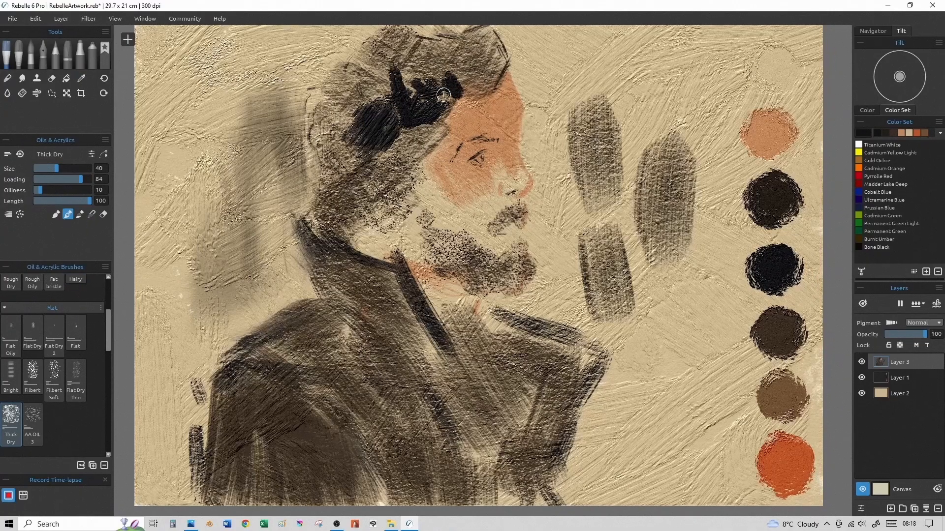
pyautogui.moveTo(406, 37)
pyautogui.mouseDown()
pyautogui.moveTo(352, 56)
pyautogui.moveTo(323, 91)
pyautogui.moveTo(308, 143)
pyautogui.mouseUp()
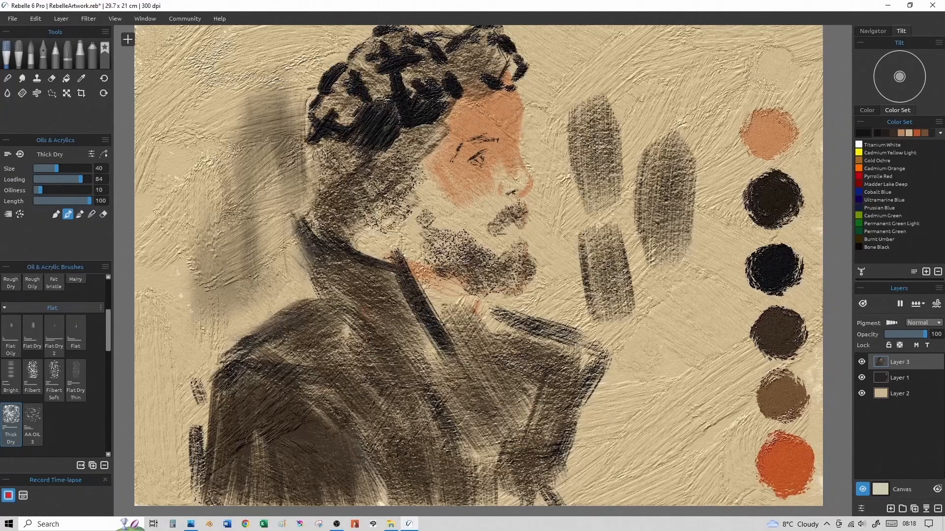
pyautogui.moveTo(360, 175)
pyautogui.mouseDown()
pyautogui.moveTo(315, 197)
pyautogui.moveTo(344, 228)
pyautogui.mouseUp()
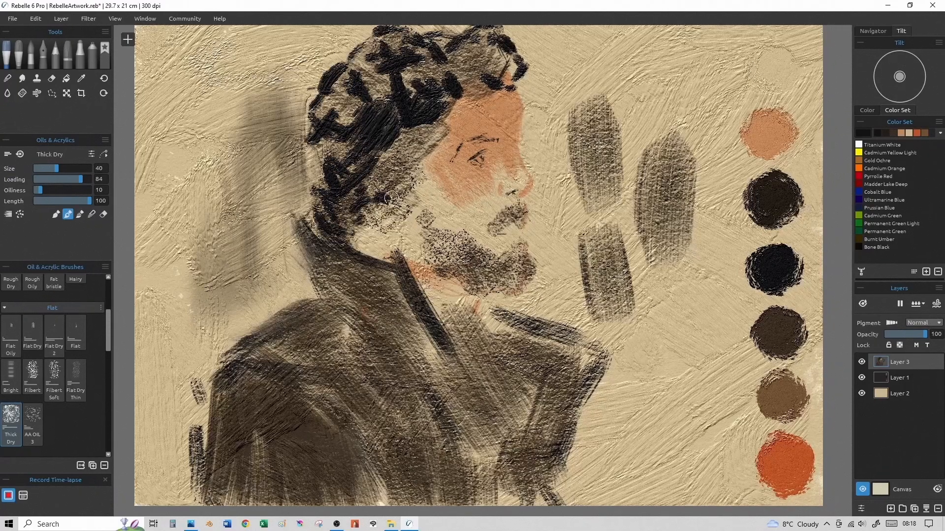
pyautogui.moveTo(418, 150); pyautogui.dragTo(427, 194)
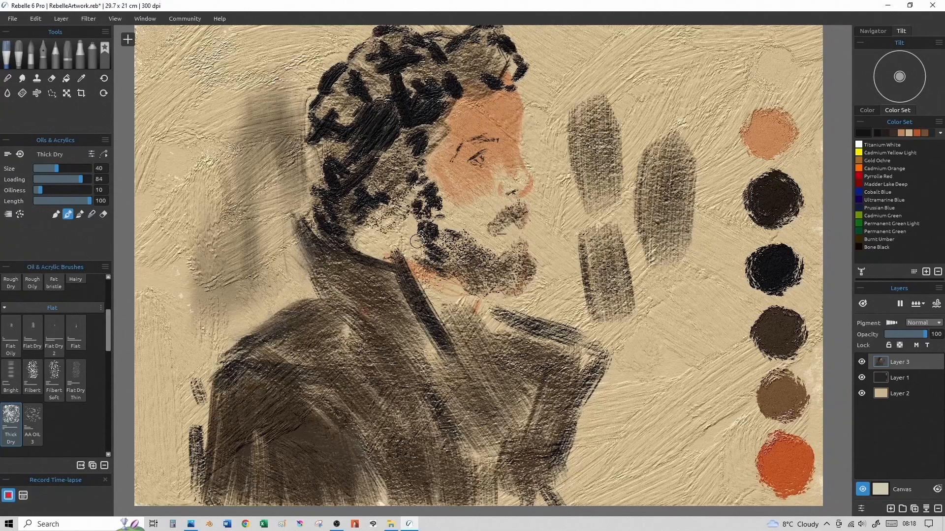
# - Sample the cheek's skin tone and paint it into the ear, lower cheek and mouth area
pyautogui.keyDown('alt'); pyautogui.click(474, 186); pyautogui.keyUp('alt')
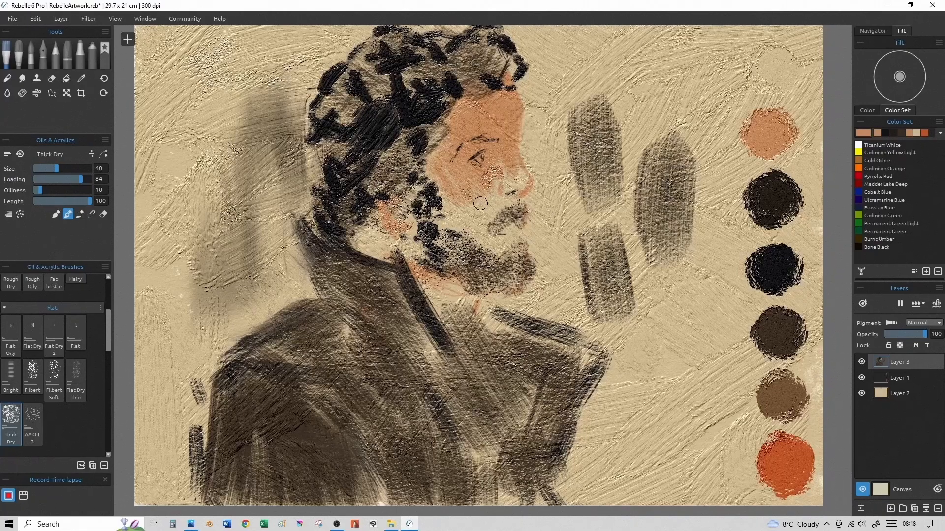
pyautogui.moveTo(457, 218); pyautogui.dragTo(500, 242)
pyautogui.moveTo(523, 233); pyautogui.dragTo(459, 217)
pyautogui.moveTo(516, 267); pyautogui.dragTo(490, 261)
# - Fill the coat's near collar with blue-black sampled from the hair and blend its lower edge into the shoulder
pyautogui.keyDown('alt'); pyautogui.click(430, 116); pyautogui.keyUp('alt')
pyautogui.moveTo(316, 247)
pyautogui.mouseDown()
pyautogui.moveTo(368, 318)
pyautogui.moveTo(413, 347)
pyautogui.moveTo(392, 275)
pyautogui.moveTo(433, 352)
pyautogui.moveTo(386, 312)
pyautogui.moveTo(429, 394)
pyautogui.moveTo(462, 418)
pyautogui.moveTo(434, 351)
pyautogui.moveTo(470, 420)
pyautogui.mouseUp()
pyautogui.click(80, 214)
pyautogui.moveTo(311, 313)
pyautogui.mouseDown()
pyautogui.moveTo(337, 299)
pyautogui.moveTo(293, 321)
pyautogui.moveTo(326, 345)
pyautogui.moveTo(355, 317)
pyautogui.moveTo(295, 335)
pyautogui.moveTo(359, 351)
pyautogui.mouseUp()
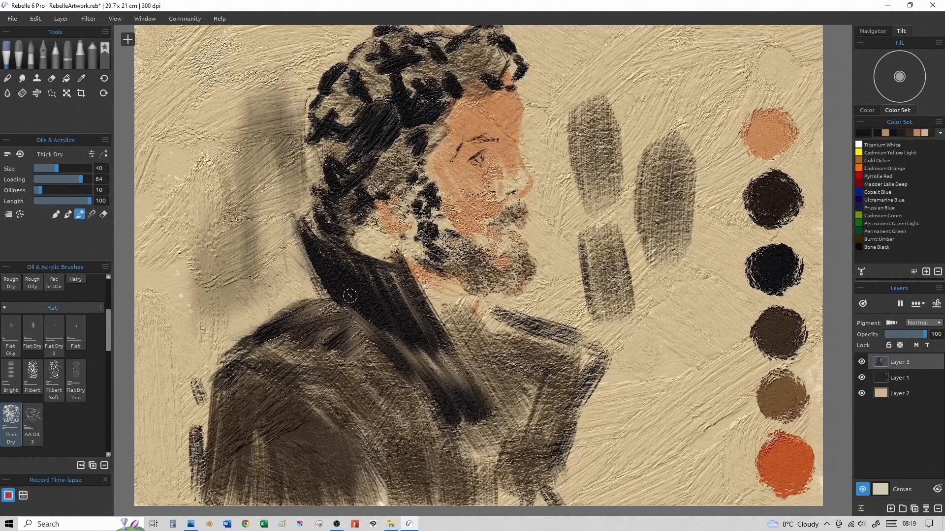
# - Blend long dark diagonal strokes from the shoulder down the coat's front, varying the brush size
pyautogui.press(']')
pyautogui.press(']')
pyautogui.press(']')
pyautogui.press(']')
pyautogui.press(']')
pyautogui.press(']')
pyautogui.moveTo(281, 347)
pyautogui.mouseDown()
pyautogui.moveTo(383, 422)
pyautogui.moveTo(367, 396)
pyautogui.moveTo(320, 351)
pyautogui.moveTo(402, 478)
pyautogui.mouseUp()
pyautogui.press('[')
pyautogui.press('[')
pyautogui.press('[')
pyautogui.press('[')
pyautogui.press('[')
pyautogui.moveTo(409, 401); pyautogui.dragTo(433, 483)
pyautogui.moveTo(374, 438); pyautogui.dragTo(401, 480)
pyautogui.moveTo(428, 389); pyautogui.dragTo(453, 470)
pyautogui.moveTo(458, 429); pyautogui.dragTo(475, 478)
pyautogui.press(']')
pyautogui.moveTo(410, 480)
pyautogui.mouseDown()
pyautogui.moveTo(416, 505)
pyautogui.moveTo(446, 505)
pyautogui.mouseUp()
pyautogui.moveTo(457, 473); pyautogui.dragTo(475, 502)
# - Darken the outer edge of the near sleeve with long blended strokes down to the canvas bottom
pyautogui.moveTo(233, 381)
pyautogui.mouseDown()
pyautogui.moveTo(218, 487)
pyautogui.moveTo(260, 395)
pyautogui.moveTo(247, 370)
pyautogui.moveTo(196, 467)
pyautogui.mouseUp()
pyautogui.press(']')
pyautogui.press(']')
pyautogui.press(']')
pyautogui.press(']')
pyautogui.press('[')
pyautogui.press('[')
pyautogui.press('[')
pyautogui.press('[')
pyautogui.press('[')
pyautogui.moveTo(210, 411); pyautogui.dragTo(199, 505)
pyautogui.press(']')
pyautogui.press(']')
pyautogui.press('[')
pyautogui.press('[')
pyautogui.press('[')
# - Deepen the inner collar edge and lapel with dark strokes and add a small dark dab on the neck
pyautogui.moveTo(393, 268); pyautogui.dragTo(440, 383)
pyautogui.moveTo(447, 342); pyautogui.dragTo(480, 413)
pyautogui.press(']')
pyautogui.press(']')
pyautogui.press(']')
pyautogui.press('[')
pyautogui.press('[')
pyautogui.press('[')
pyautogui.moveTo(446, 298); pyautogui.dragTo(449, 307)
# - Paint and blend broad dark strokes over the far lapel and far side of the coat with a larger brush
pyautogui.press(']')
pyautogui.press(']')
pyautogui.press(']')
pyautogui.press(']')
pyautogui.moveTo(497, 317)
pyautogui.mouseDown()
pyautogui.moveTo(571, 358)
pyautogui.moveTo(534, 483)
pyautogui.mouseUp()
pyautogui.press(']')
pyautogui.press(']')
pyautogui.moveTo(539, 345); pyautogui.dragTo(500, 433)
pyautogui.moveTo(463, 320); pyautogui.dragTo(540, 499)
pyautogui.press('[')
pyautogui.press('[')
pyautogui.press('[')
pyautogui.press('[')
pyautogui.press('[')
pyautogui.press('[')
pyautogui.press('[')
pyautogui.press('[')
pyautogui.press('[')
pyautogui.press('[')
pyautogui.press('[')
pyautogui.press('[')
pyautogui.press('[')
pyautogui.press('[')
pyautogui.press('[')
pyautogui.press('[')
pyautogui.press('[')
pyautogui.press('[')
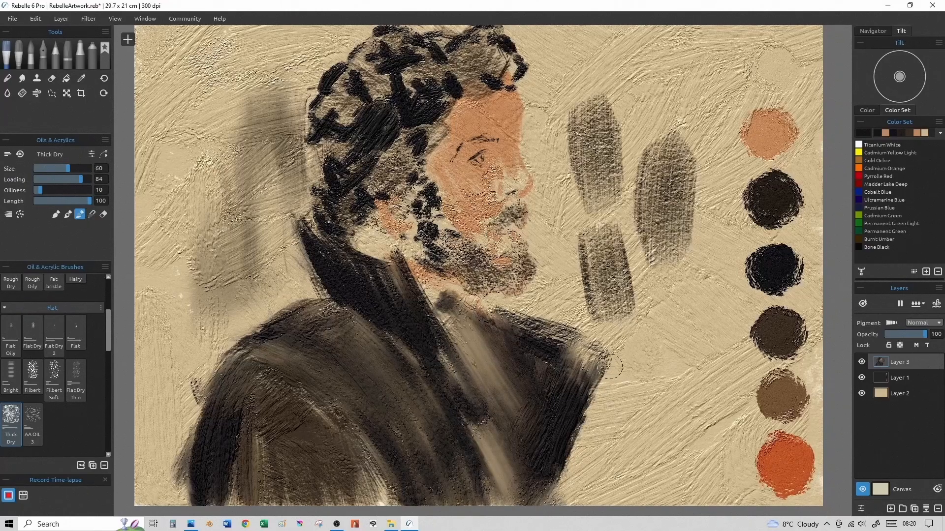
# - Set the brush loading to 17, sample the dark brown swatch and shade the eye socket and brow
pyautogui.press(']')
pyautogui.press(']')
pyautogui.press(']')
pyautogui.press(']')
pyautogui.press(']')
pyautogui.press(']')
pyautogui.press(']')
pyautogui.press(']')
pyautogui.press('[')
pyautogui.click(45, 182)
pyautogui.keyDown('alt'); pyautogui.click(764, 207); pyautogui.keyUp('alt')
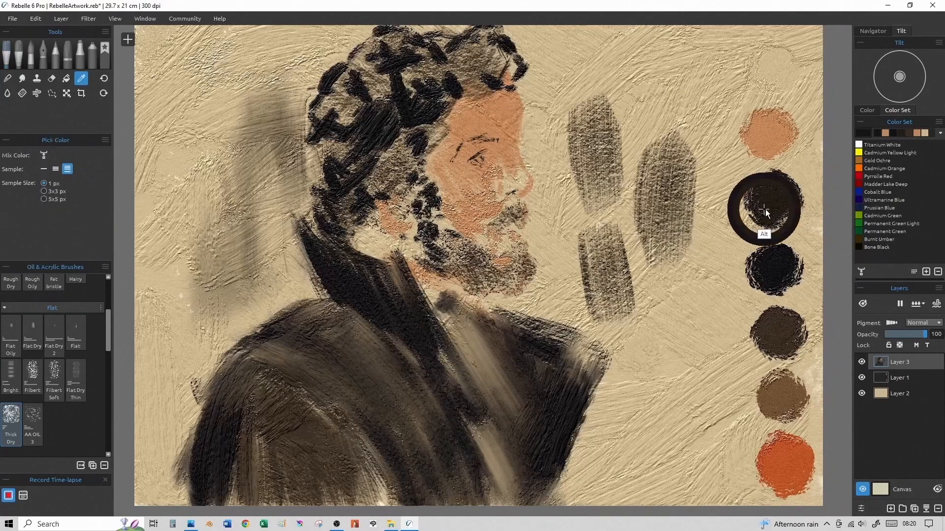
pyautogui.moveTo(466, 148)
pyautogui.mouseDown()
pyautogui.moveTo(476, 147)
pyautogui.moveTo(455, 169)
pyautogui.moveTo(463, 158)
pyautogui.mouseUp()
pyautogui.moveTo(487, 150)
pyautogui.mouseDown()
pyautogui.moveTo(493, 165)
pyautogui.moveTo(469, 170)
pyautogui.moveTo(486, 170)
pyautogui.mouseUp()
pyautogui.press('[')
pyautogui.keyDown('alt'); pyautogui.click(506, 142); pyautogui.keyUp('alt')
pyautogui.keyDown('alt'); pyautogui.click(758, 195); pyautogui.keyUp('alt')
pyautogui.press('[')
pyautogui.press('[')
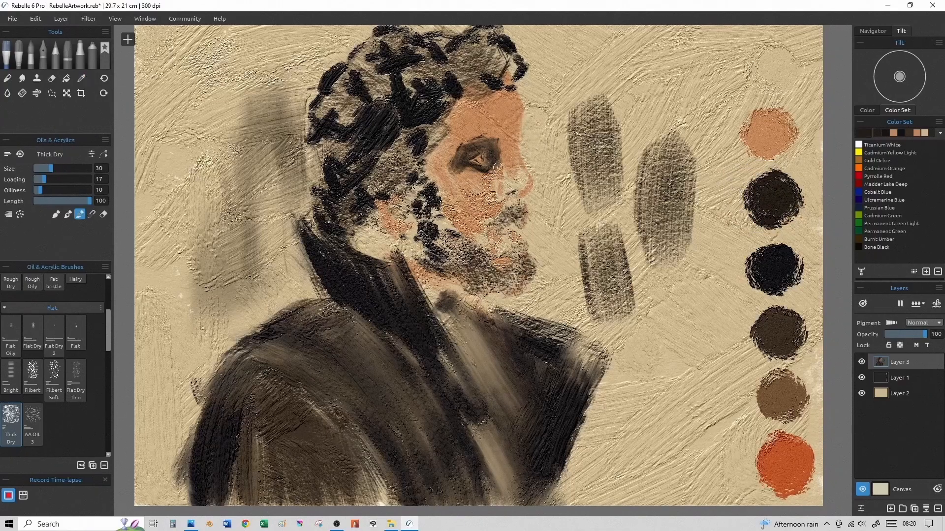
# - Refine the eye and its lower lid with skin and shadow tones sampled from the face
pyautogui.press('[')
pyautogui.press(']')
pyautogui.press(']')
pyautogui.press(']')
pyautogui.keyDown('alt'); pyautogui.click(466, 179); pyautogui.keyUp('alt')
pyautogui.moveTo(467, 171)
pyautogui.mouseDown()
pyautogui.moveTo(453, 168)
pyautogui.moveTo(467, 170)
pyautogui.mouseUp()
pyautogui.keyDown('alt'); pyautogui.click(456, 165); pyautogui.keyUp('alt')
pyautogui.keyDown('alt'); pyautogui.click(466, 179); pyautogui.keyUp('alt')
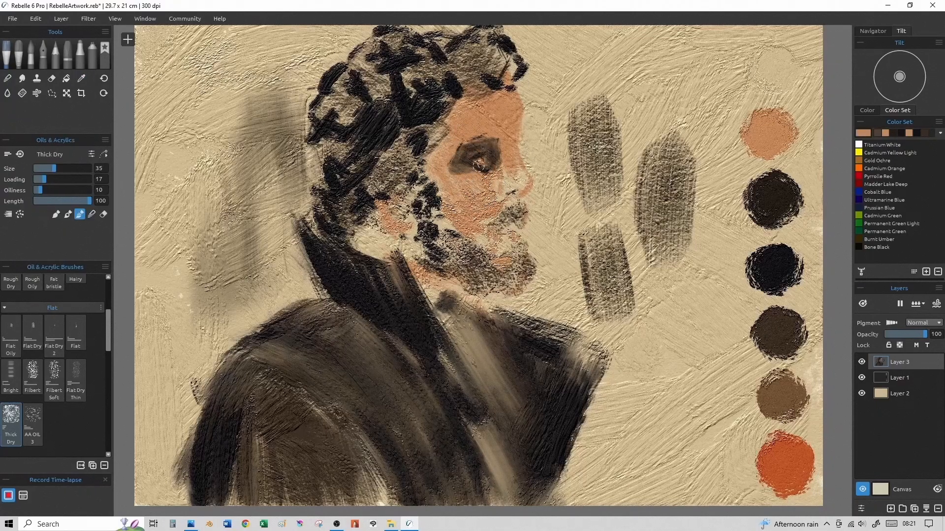
pyautogui.keyDown('alt'); pyautogui.click(506, 160); pyautogui.keyUp('alt')
pyautogui.keyDown('alt'); pyautogui.click(506, 161); pyautogui.keyUp('alt')
# - Sample the skin-tone swatch and paint a small additional skin swatch just above it
pyautogui.click(92, 215)
pyautogui.keyDown('alt'); pyautogui.click(776, 132); pyautogui.keyUp('alt')
pyautogui.moveTo(766, 82)
pyautogui.mouseDown()
pyautogui.moveTo(740, 115)
pyautogui.moveTo(752, 97)
pyautogui.mouseUp()
pyautogui.click(91, 215)
# - Fill the nose and mouth area with skin tone sampled beside the new swatch and soften the forehead's edge
pyautogui.keyDown('alt'); pyautogui.click(749, 97); pyautogui.keyUp('alt')
pyautogui.keyDown('alt'); pyautogui.click(754, 93); pyautogui.keyUp('alt')
pyautogui.press(']')
pyautogui.press(']')
pyautogui.press(']')
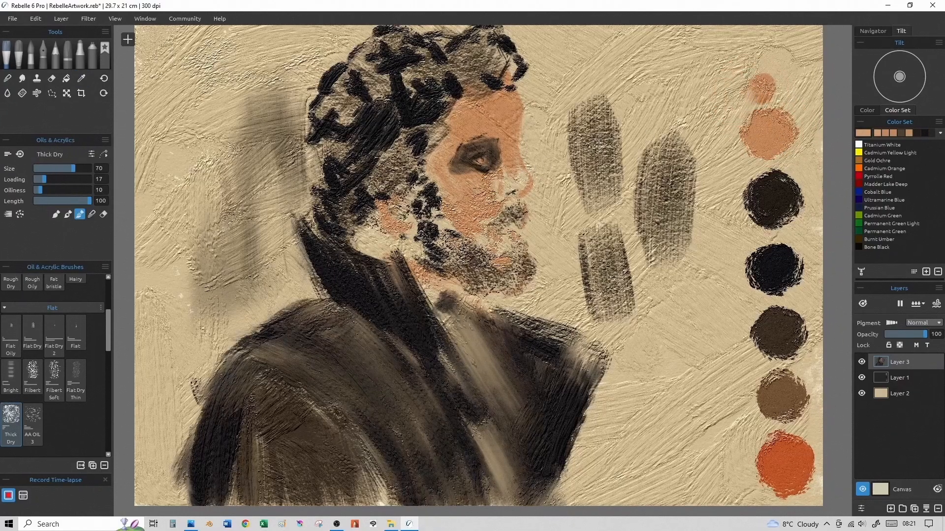
pyautogui.press('[')
pyautogui.press('[')
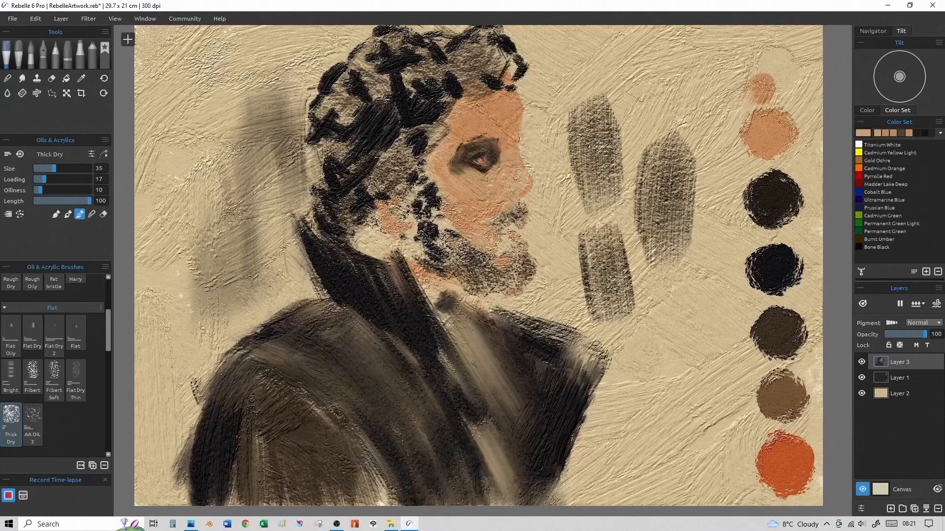
pyautogui.click(92, 214)
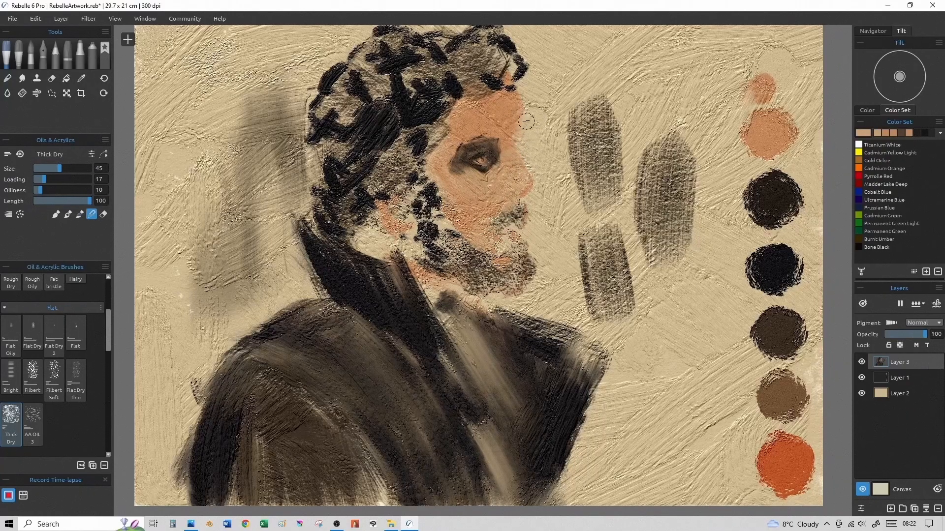
# - Sample the dark hair tone and blend the curls, sideburn and upper beard together with an enlarged brush
pyautogui.press(']')
pyautogui.press(']')
pyautogui.press(']')
pyautogui.press(']')
pyautogui.press(']')
pyautogui.press(']')
pyautogui.press(']')
pyautogui.press(']')
pyautogui.keyDown('alt'); pyautogui.click(398, 124); pyautogui.keyUp('alt')
pyautogui.moveTo(354, 83); pyautogui.dragTo(333, 130)
pyautogui.press('[')
pyautogui.moveTo(377, 94)
pyautogui.mouseDown()
pyautogui.moveTo(368, 74)
pyautogui.moveTo(478, 59)
pyautogui.moveTo(429, 100)
pyautogui.moveTo(384, 163)
pyautogui.moveTo(335, 136)
pyautogui.moveTo(388, 195)
pyautogui.moveTo(419, 210)
pyautogui.moveTo(451, 253)
pyautogui.moveTo(472, 255)
pyautogui.mouseUp()
pyautogui.press('[')
pyautogui.press('[')
pyautogui.press('[')
pyautogui.press('[')
pyautogui.press('[')
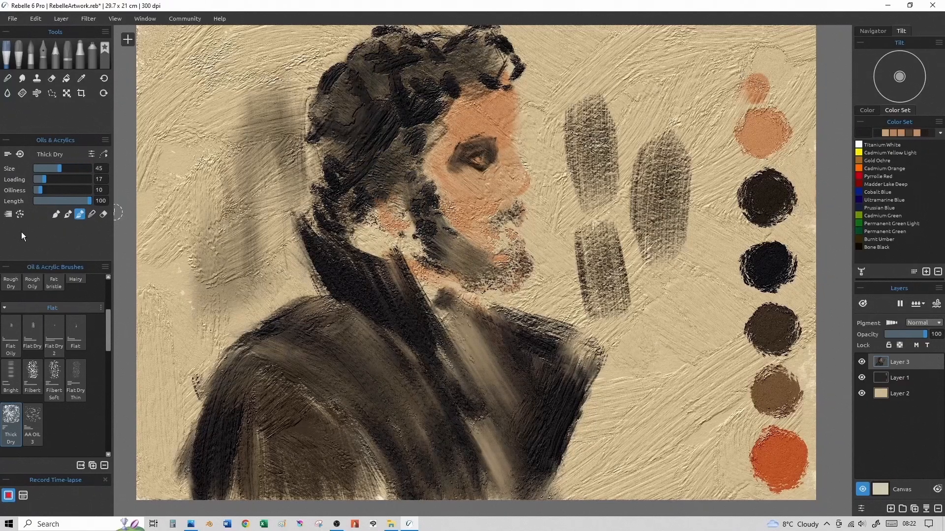
# - Choose the Knife Textured brush at size 35 and deepen the dark tones around the eye
pyautogui.click(106, 378)
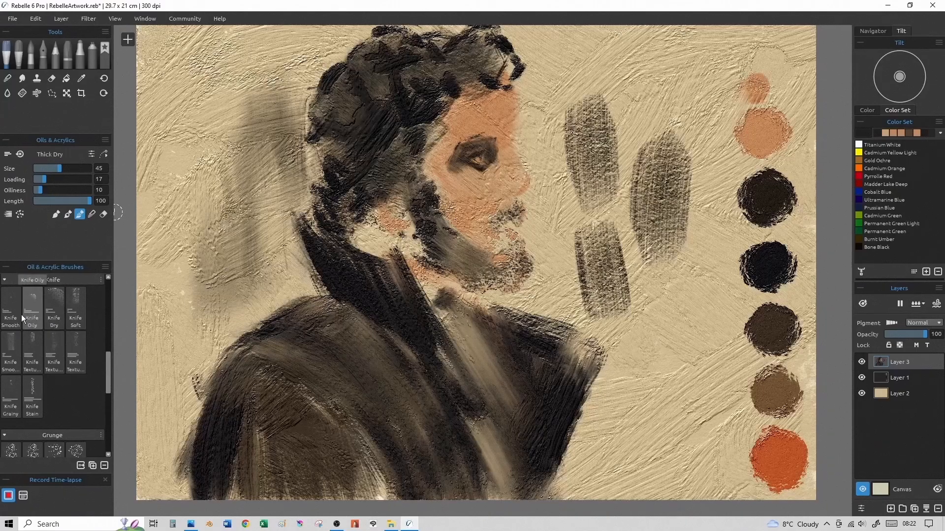
pyautogui.click(32, 351)
pyautogui.press('[')
pyautogui.press('[')
pyautogui.press('[')
pyautogui.press('[')
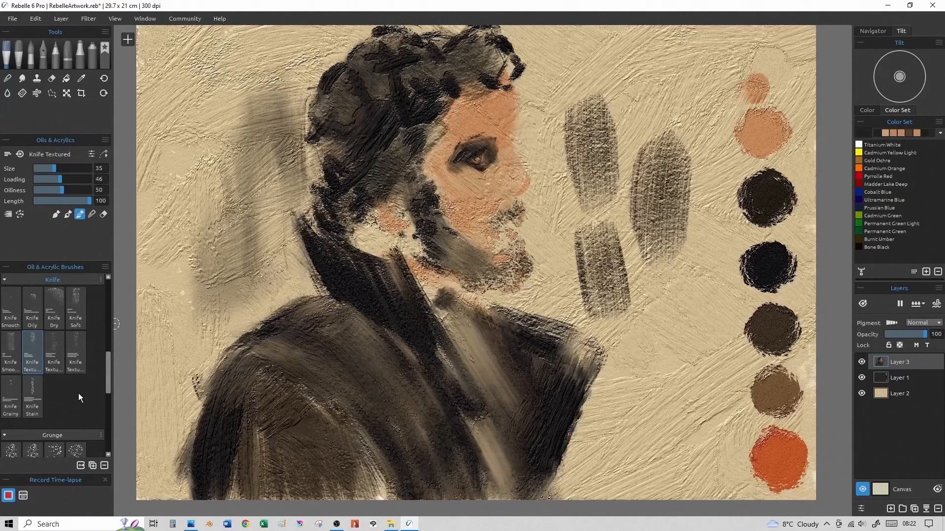
# - Paint the nostril, moustache and beard with dark strokes using the Grunge 2 brush, enlarged from 14 to 50
pyautogui.scroll(-4, 64, 374)
pyautogui.click(34, 286)
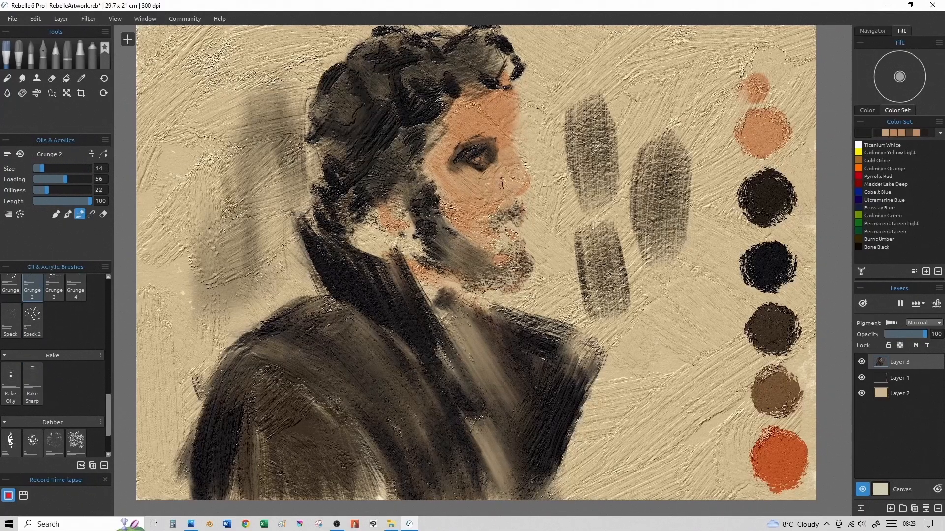
pyautogui.moveTo(515, 195)
pyautogui.mouseDown()
pyautogui.moveTo(478, 155)
pyautogui.moveTo(515, 204)
pyautogui.moveTo(488, 230)
pyautogui.moveTo(526, 271)
pyautogui.moveTo(500, 265)
pyautogui.moveTo(493, 291)
pyautogui.moveTo(491, 262)
pyautogui.moveTo(443, 253)
pyautogui.moveTo(463, 248)
pyautogui.moveTo(454, 236)
pyautogui.moveTo(451, 253)
pyautogui.moveTo(487, 278)
pyautogui.mouseUp()
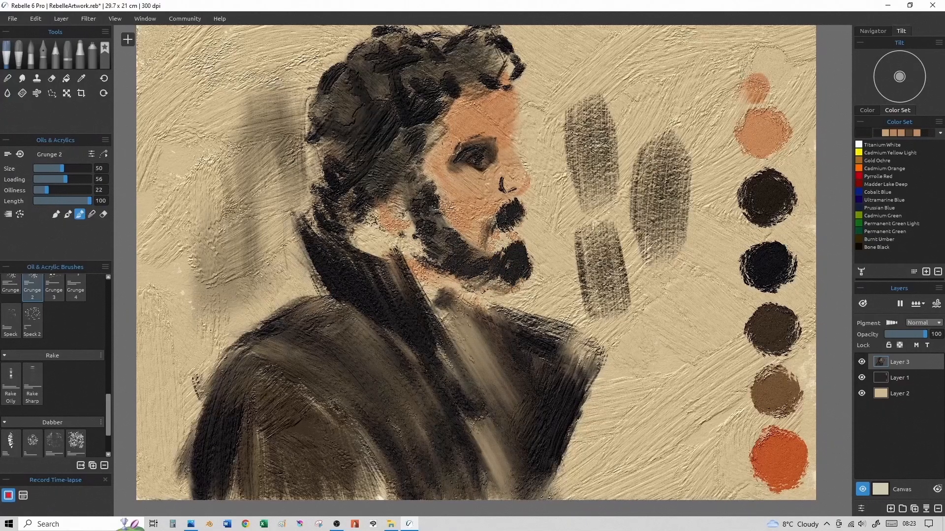
# - Sample the background beige to trim the front of the hair and forehead, and tidy the brow area with sampled skin tone
pyautogui.keyDown('alt'); pyautogui.click(523, 127); pyautogui.keyUp('alt')
pyautogui.moveTo(517, 128)
pyautogui.mouseDown()
pyautogui.moveTo(502, 84)
pyautogui.moveTo(510, 64)
pyautogui.mouseUp()
pyautogui.keyDown('alt'); pyautogui.click(494, 131); pyautogui.keyUp('alt')
pyautogui.moveTo(494, 131)
pyautogui.mouseDown()
pyautogui.moveTo(507, 129)
pyautogui.moveTo(484, 133)
pyautogui.mouseUp()
# - Sample the dark tone by the eye, reduce the brush to about 18 and shape the hair above the forehead
pyautogui.keyDown('alt'); pyautogui.click(463, 153); pyautogui.keyUp('alt')
pyautogui.press('[')
pyautogui.press('[')
pyautogui.press('[')
pyautogui.press('[')
pyautogui.press('[')
pyautogui.press('[')
pyautogui.press('[')
pyautogui.press('[')
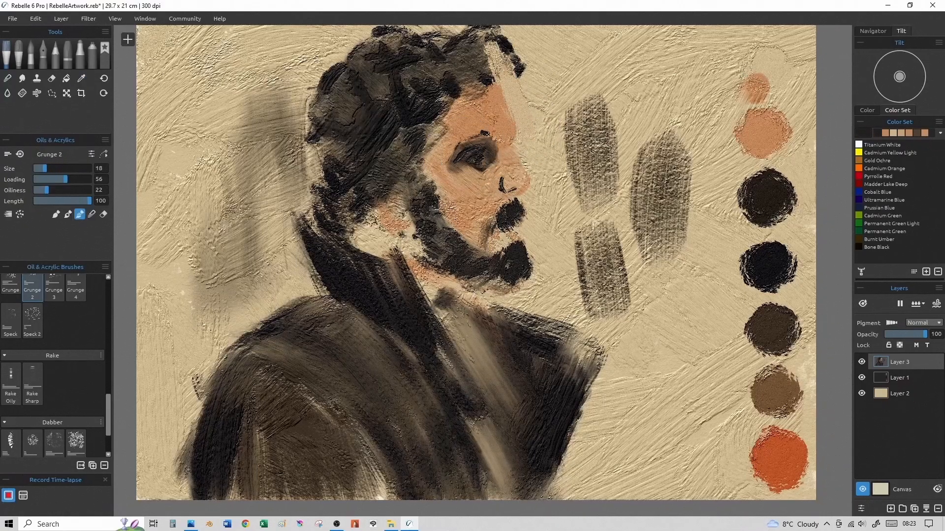
pyautogui.press('[')
pyautogui.moveTo(487, 47); pyautogui.dragTo(501, 74)
# - Sample the brown swatch and paint warm highlight strands through the curls with small brush sizes
pyautogui.keyDown('alt'); pyautogui.click(771, 375); pyautogui.keyUp('alt')
pyautogui.moveTo(403, 43); pyautogui.dragTo(416, 92)
pyautogui.press('[')
pyautogui.moveTo(386, 39); pyautogui.dragTo(334, 104)
pyautogui.moveTo(388, 53); pyautogui.dragTo(359, 78)
pyautogui.moveTo(356, 96)
pyautogui.mouseDown()
pyautogui.moveTo(348, 127)
pyautogui.moveTo(367, 130)
pyautogui.mouseUp()
pyautogui.press('[')
pyautogui.press('[')
pyautogui.moveTo(491, 32)
pyautogui.mouseDown()
pyautogui.moveTo(438, 86)
pyautogui.moveTo(478, 68)
pyautogui.moveTo(460, 94)
pyautogui.mouseUp()
pyautogui.press(']')
pyautogui.press(']')
pyautogui.moveTo(367, 141)
pyautogui.mouseDown()
pyautogui.moveTo(412, 127)
pyautogui.moveTo(360, 138)
pyautogui.mouseUp()
pyautogui.press('[')
pyautogui.press('[')
# - Mix a brown swatch into the small skin-tone swatch at the top of the palette column
pyautogui.keyDown('alt'); pyautogui.click(460, 134); pyautogui.keyUp('alt')
pyautogui.moveTo(755, 98)
pyautogui.mouseDown()
pyautogui.moveTo(761, 85)
pyautogui.moveTo(727, 99)
pyautogui.moveTo(747, 95)
pyautogui.moveTo(740, 97)
pyautogui.mouseUp()
pyautogui.keyDown('alt'); pyautogui.click(885, 134); pyautogui.keyUp('alt')
pyautogui.click(91, 215)
# - Sample the mixed swatch tone and shade the temple and upper cheek with an enlarged brush
pyautogui.keyDown('alt'); pyautogui.click(742, 93); pyautogui.keyUp('alt')
pyautogui.press(']')
pyautogui.press(']')
pyautogui.press(']')
pyautogui.press(']')
pyautogui.moveTo(450, 138)
pyautogui.mouseDown()
pyautogui.moveTo(493, 156)
pyautogui.moveTo(545, 138)
pyautogui.moveTo(518, 130)
pyautogui.moveTo(464, 168)
pyautogui.moveTo(484, 167)
pyautogui.moveTo(490, 154)
pyautogui.moveTo(425, 177)
pyautogui.mouseUp()
# - Refine the eye socket and cheek with tones sampled from the face, enlarging the brush to 45
pyautogui.keyDown('alt'); pyautogui.click(466, 176); pyautogui.keyUp('alt')
pyautogui.keyDown('alt'); pyautogui.click(476, 162); pyautogui.keyUp('alt')
pyautogui.keyDown('alt'); pyautogui.click(468, 204); pyautogui.keyUp('alt')
pyautogui.press(']')
pyautogui.press(']')
pyautogui.press(']')
# - Soften the visible paint and canvas relief in the Visual Settings
pyautogui.scroll(-3, 89, 378)
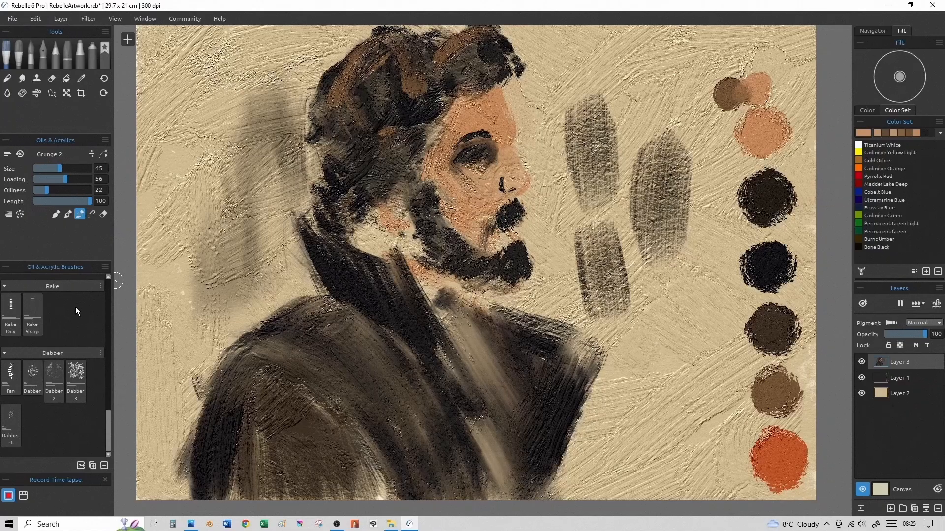
pyautogui.scroll(6, 84, 344)
pyautogui.click(861, 509)
pyautogui.moveTo(129, 392); pyautogui.dragTo(698, 200)
pyautogui.doubleClick(698, 201)
pyautogui.scroll(-5, 699, 303)
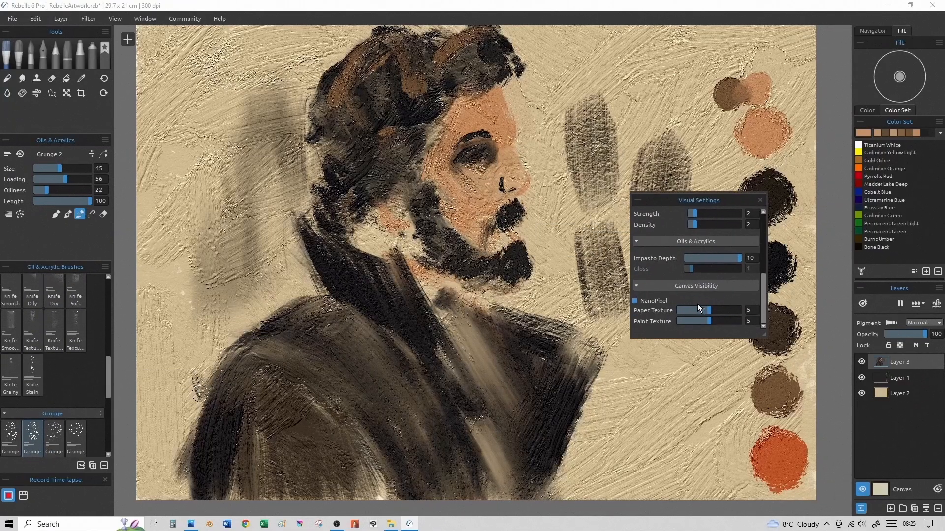
pyautogui.click(760, 200)
# - Set the brush size to 18 and paint a brown shadow stroke down the forehead's front edge
pyautogui.click(46, 169)
pyautogui.moveTo(498, 96); pyautogui.dragTo(512, 129)
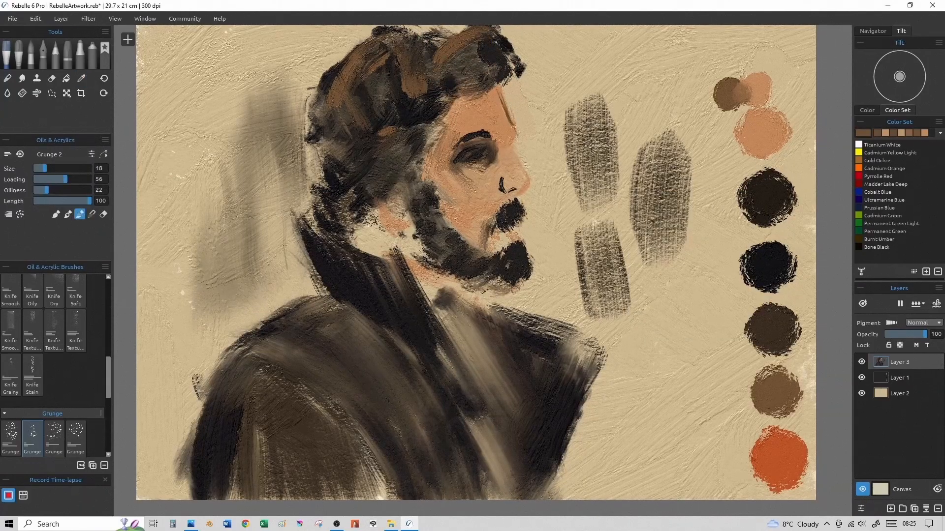
# - Choose the Round Soft brush with loading 47 and a size of about 14, and extend the dark eyebrow towards the nose bridge
pyautogui.scroll(5, 59, 364)
pyautogui.click(39, 315)
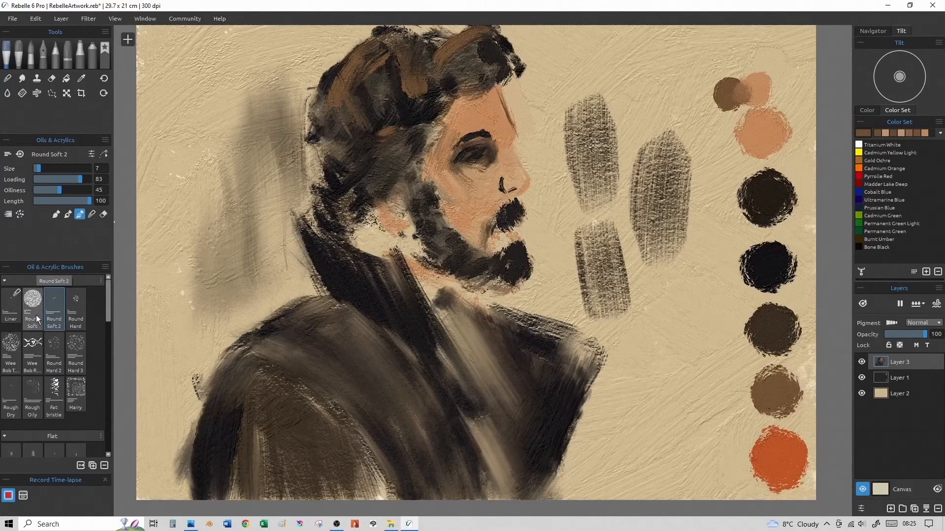
pyautogui.press('[')
pyautogui.press('[')
pyautogui.press('[')
pyautogui.press('[')
pyautogui.press('[')
pyautogui.press('[')
pyautogui.press('[')
pyautogui.press('[')
pyautogui.press('[')
pyautogui.click(60, 179)
pyautogui.press('[')
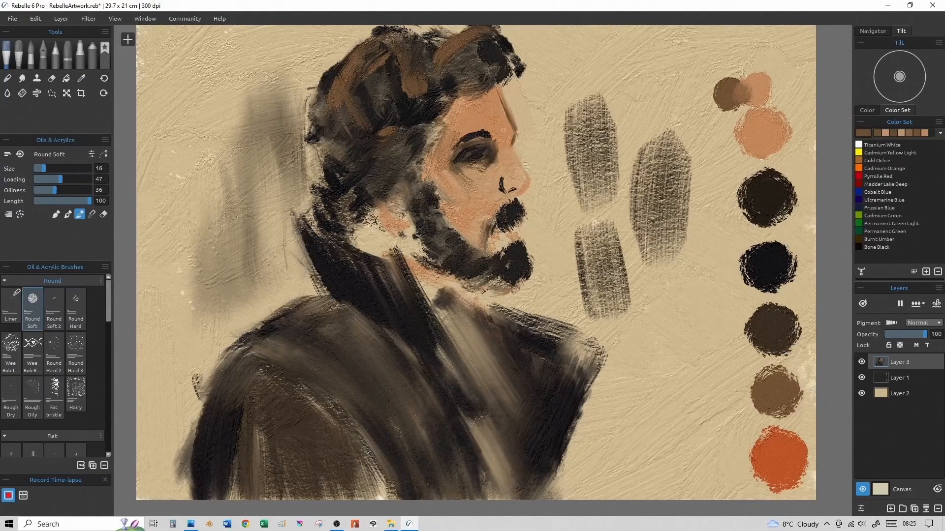
pyautogui.moveTo(482, 135); pyautogui.dragTo(494, 132)
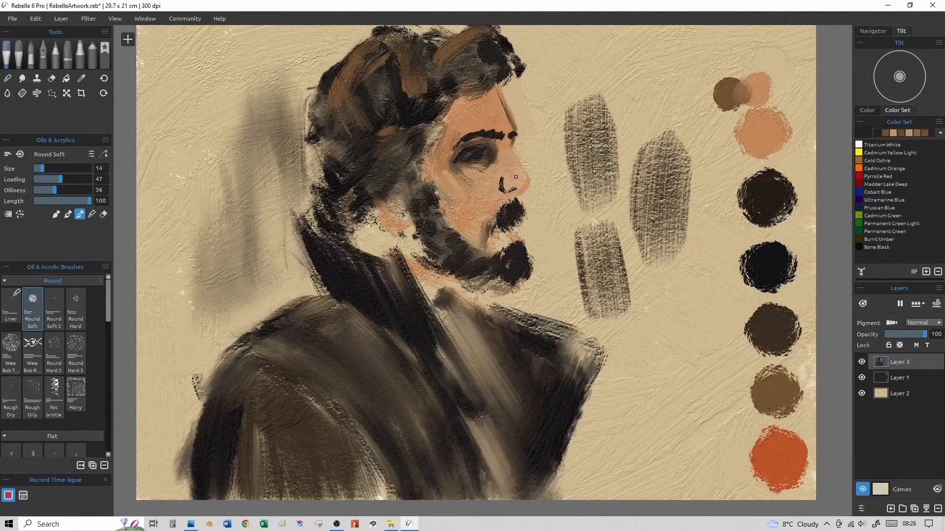
# - Enlarge the brush to 30 and blend the hairline into the temple
pyautogui.press(']')
pyautogui.press(']')
pyautogui.press(']')
pyautogui.press(']')
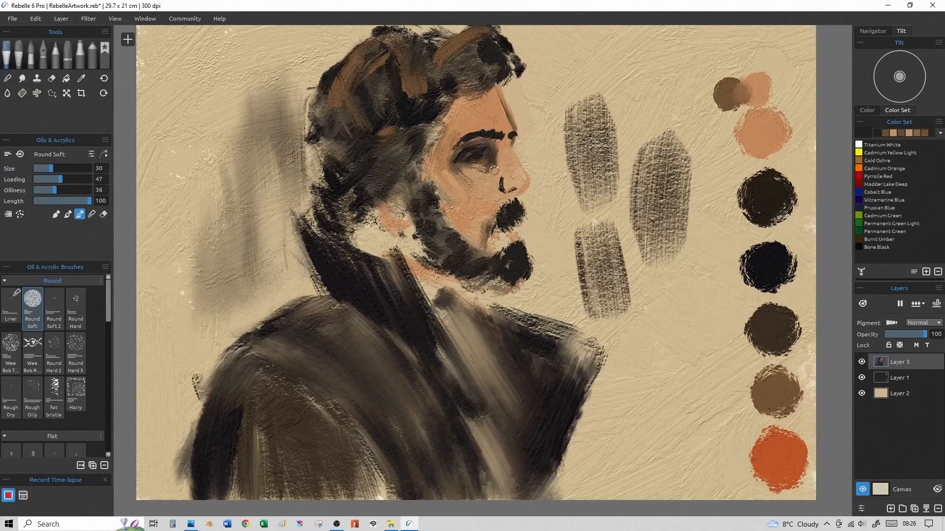
pyautogui.moveTo(464, 117)
pyautogui.mouseDown()
pyautogui.moveTo(472, 90)
pyautogui.moveTo(438, 127)
pyautogui.mouseUp()
# - Fill the bare area around the ear and behind the jaw with grey-brown, using an enlarged brush
pyautogui.moveTo(414, 204)
pyautogui.mouseDown()
pyautogui.moveTo(395, 210)
pyautogui.moveTo(409, 228)
pyautogui.moveTo(360, 229)
pyautogui.moveTo(376, 246)
pyautogui.mouseUp()
pyautogui.press(']')
pyautogui.press(']')
pyautogui.press(']')
pyautogui.moveTo(365, 235); pyautogui.dragTo(416, 251)
# - Sample the dark collar tone, paint the neck shadow under the jaw at size 40 and blend it at size 50
pyautogui.press('[')
pyautogui.press('[')
pyautogui.keyDown('alt'); pyautogui.click(363, 269); pyautogui.keyUp('alt')
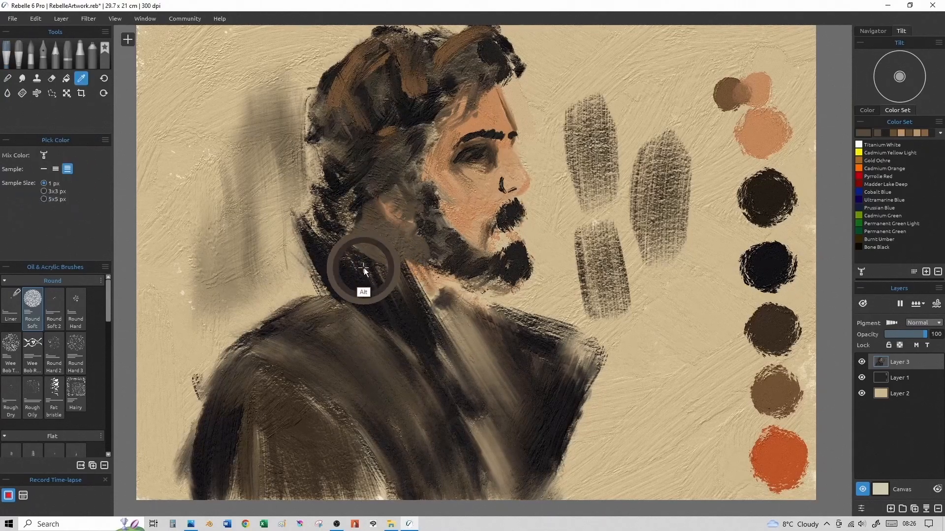
pyautogui.press('[')
pyautogui.press('[')
pyautogui.press('[')
pyautogui.press('[')
pyautogui.press('[')
pyautogui.moveTo(417, 264)
pyautogui.mouseDown()
pyautogui.moveTo(431, 291)
pyautogui.moveTo(398, 252)
pyautogui.moveTo(379, 246)
pyautogui.moveTo(427, 261)
pyautogui.moveTo(439, 285)
pyautogui.mouseUp()
pyautogui.press(']')
pyautogui.press(']')
pyautogui.press('[')
pyautogui.moveTo(447, 280); pyautogui.dragTo(436, 299)
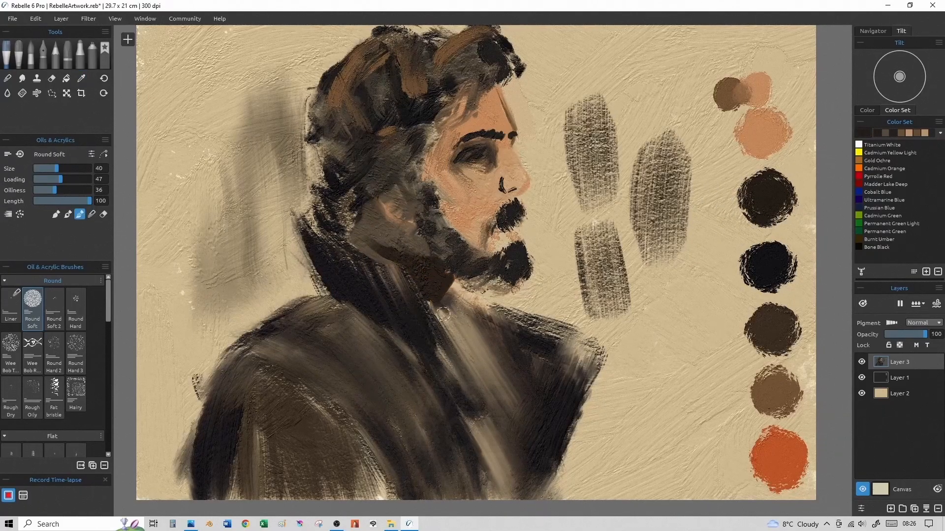
pyautogui.press(']')
pyautogui.press(']')
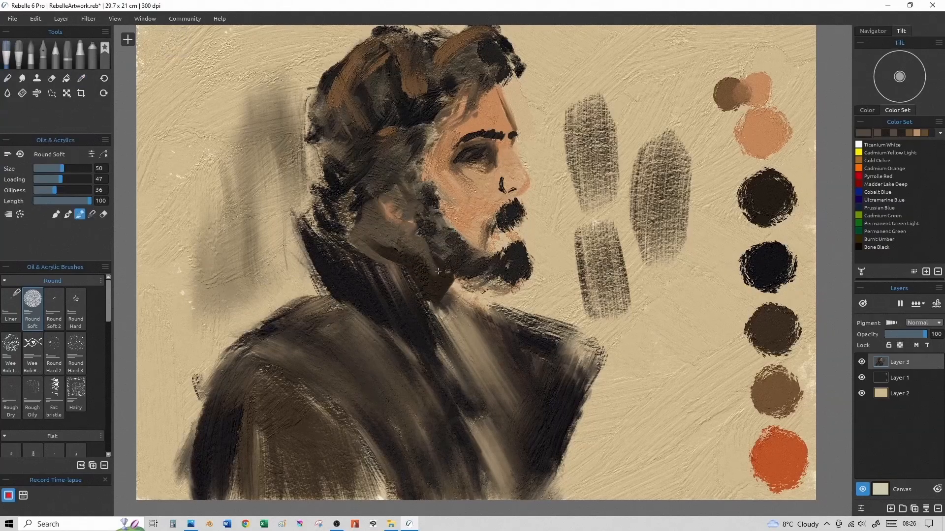
pyautogui.moveTo(443, 257); pyautogui.dragTo(437, 260)
# - Sample dark coat tones and paint the lapel's upper edge and outer side at size 50
pyautogui.keyDown('alt'); pyautogui.click(519, 315); pyautogui.keyUp('alt')
pyautogui.moveTo(448, 304); pyautogui.dragTo(569, 340)
pyautogui.keyDown('alt'); pyautogui.click(513, 329); pyautogui.keyUp('alt')
pyautogui.moveTo(587, 350)
pyautogui.mouseDown()
pyautogui.moveTo(577, 376)
pyautogui.moveTo(513, 449)
pyautogui.moveTo(579, 411)
pyautogui.mouseUp()
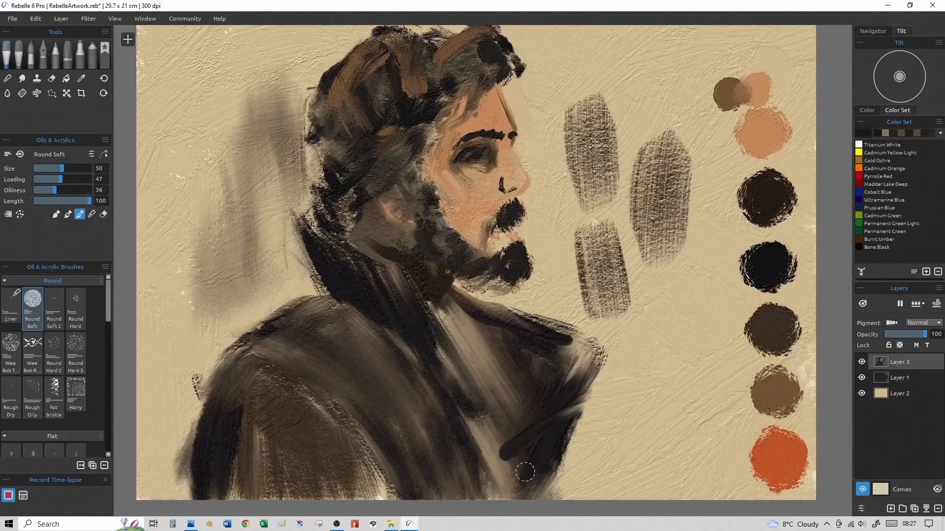
# - Sample the brown hair highlight and paint small curl strokes across the crown with a reduced brush
pyautogui.press(']')
pyautogui.press(']')
pyautogui.press(']')
pyautogui.press(']')
pyautogui.press('[')
pyautogui.press('[')
pyautogui.press('[')
pyautogui.press('[')
pyautogui.press('[')
pyautogui.press('[')
pyautogui.press('[')
pyautogui.press('[')
pyautogui.keyDown('alt'); pyautogui.click(423, 90); pyautogui.keyUp('alt')
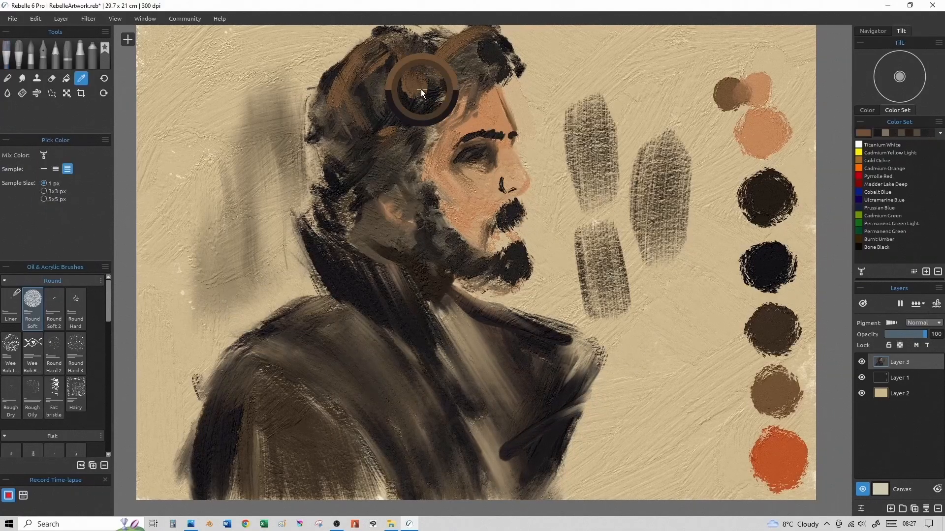
pyautogui.moveTo(399, 68); pyautogui.dragTo(416, 98)
pyautogui.moveTo(413, 78); pyautogui.dragTo(424, 100)
pyautogui.moveTo(434, 74)
pyautogui.mouseDown()
pyautogui.moveTo(452, 54)
pyautogui.moveTo(441, 74)
pyautogui.mouseUp()
pyautogui.moveTo(445, 74)
pyautogui.mouseDown()
pyautogui.moveTo(474, 65)
pyautogui.moveTo(422, 81)
pyautogui.mouseUp()
pyautogui.moveTo(436, 56)
pyautogui.mouseDown()
pyautogui.moveTo(394, 62)
pyautogui.moveTo(364, 111)
pyautogui.moveTo(359, 160)
pyautogui.mouseUp()
# - Blend the curls down towards the sideburn with an enlarged brush, reduce it to 35 and sample a hair tone
pyautogui.press(']')
pyautogui.press(']')
pyautogui.press(']')
pyautogui.press(']')
pyautogui.press(']')
pyautogui.press(']')
pyautogui.press(']')
pyautogui.moveTo(394, 90); pyautogui.dragTo(368, 167)
pyautogui.moveTo(414, 106); pyautogui.dragTo(398, 160)
pyautogui.press('[')
pyautogui.press('[')
pyautogui.press('[')
pyautogui.press('[')
pyautogui.press('[')
pyautogui.press('[')
pyautogui.keyDown('alt'); pyautogui.click(331, 79); pyautogui.keyUp('alt')
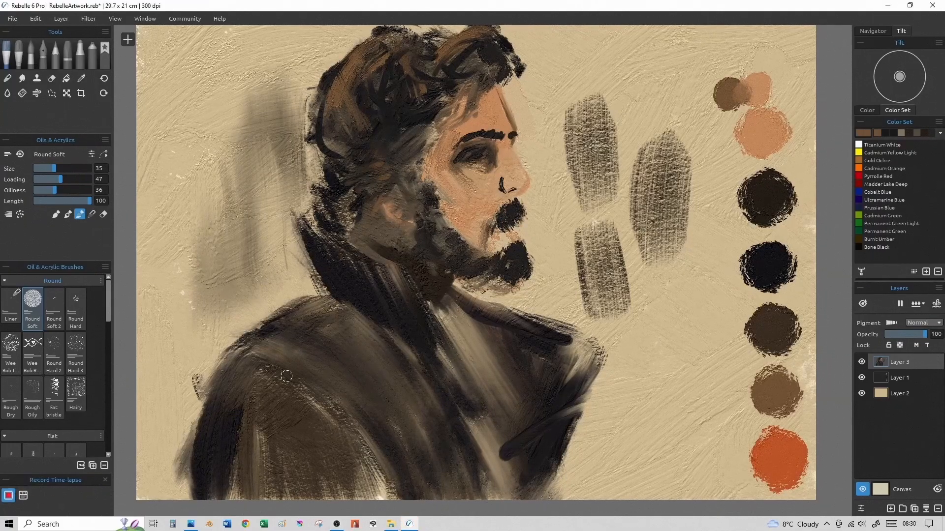
# - Try the WK16 Kurkuma canvas texture, and replace it with WK01 Washi
pyautogui.click(881, 489)
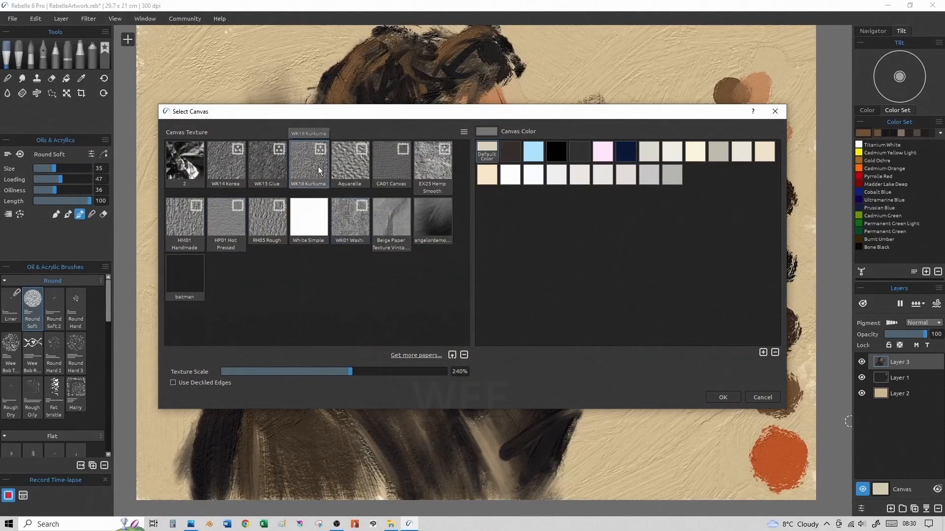
pyautogui.click(723, 397)
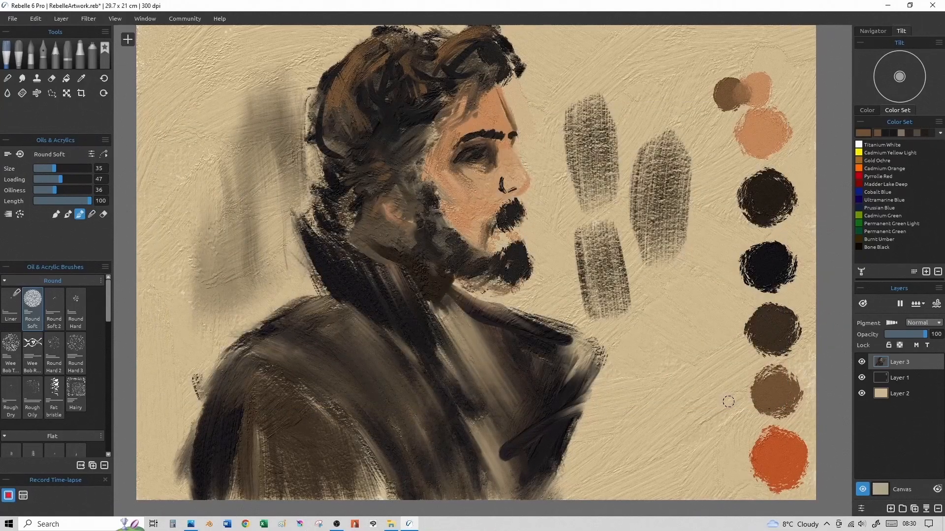
pyautogui.click(880, 489)
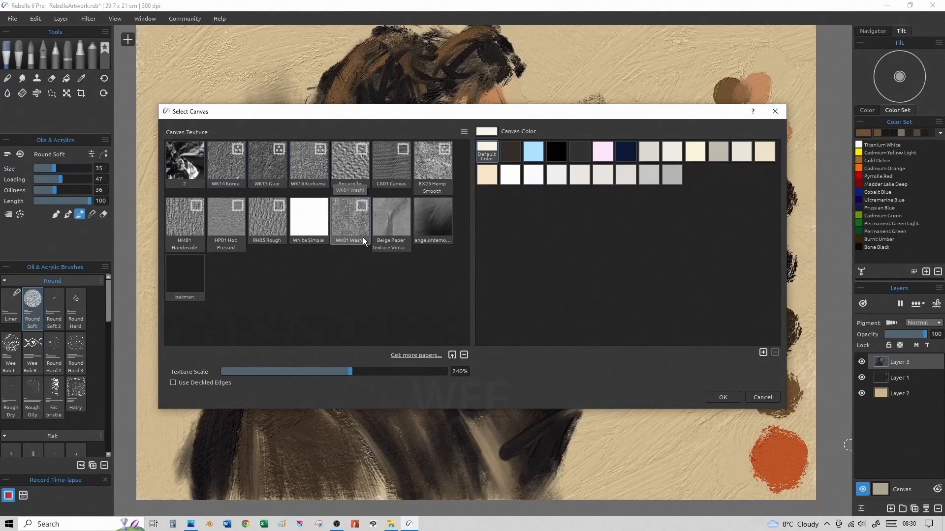
pyautogui.click(723, 399)
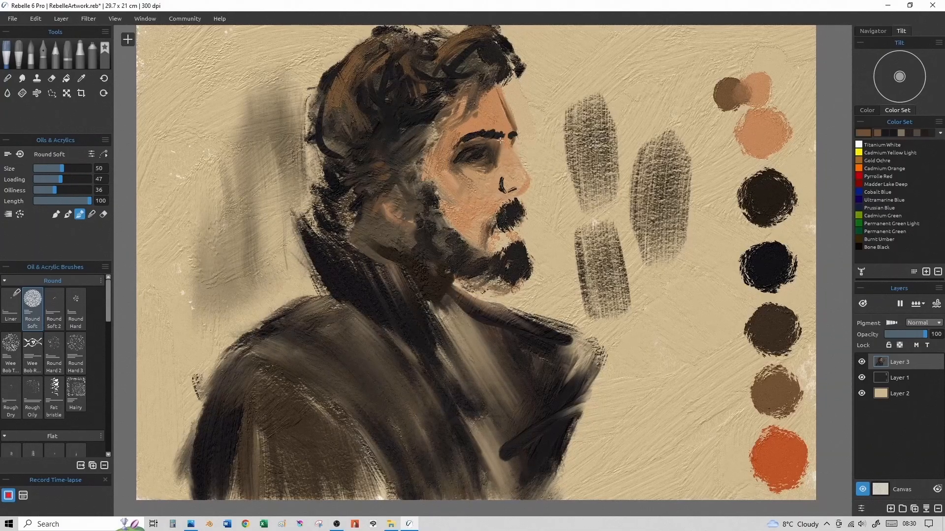
# - Rework the eye with sampled skin and dark tones and touch in a Titanium White highlight, using size 50
pyautogui.keyDown('alt'); pyautogui.click(449, 143); pyautogui.keyUp('alt')
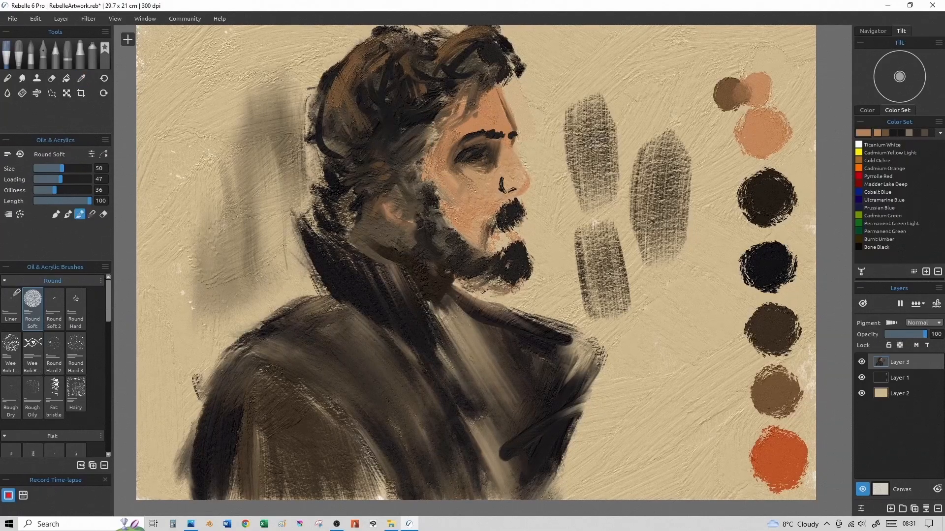
pyautogui.keyDown('alt'); pyautogui.click(497, 170); pyautogui.keyUp('alt')
pyautogui.keyDown('alt'); pyautogui.click(482, 157); pyautogui.keyUp('alt')
pyautogui.keyDown('alt'); pyautogui.click(475, 164); pyautogui.keyUp('alt')
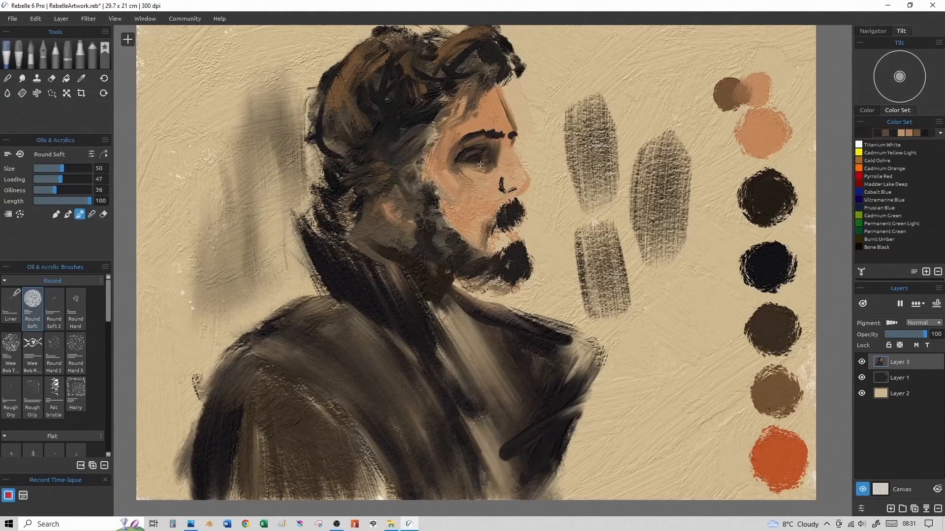
pyautogui.keyDown('alt'); pyautogui.click(481, 159); pyautogui.keyUp('alt')
pyautogui.keyDown('alt'); pyautogui.click(472, 159); pyautogui.keyUp('alt')
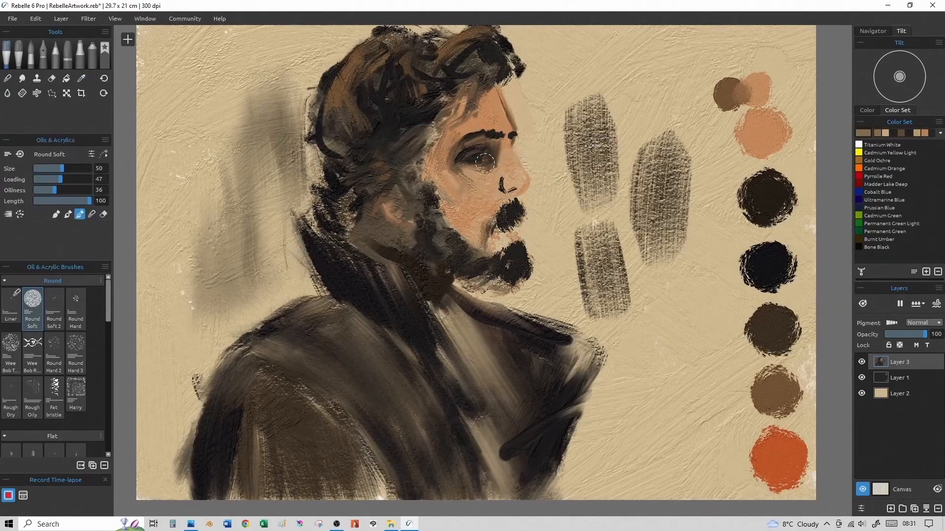
pyautogui.click(859, 144)
pyautogui.click(473, 158)
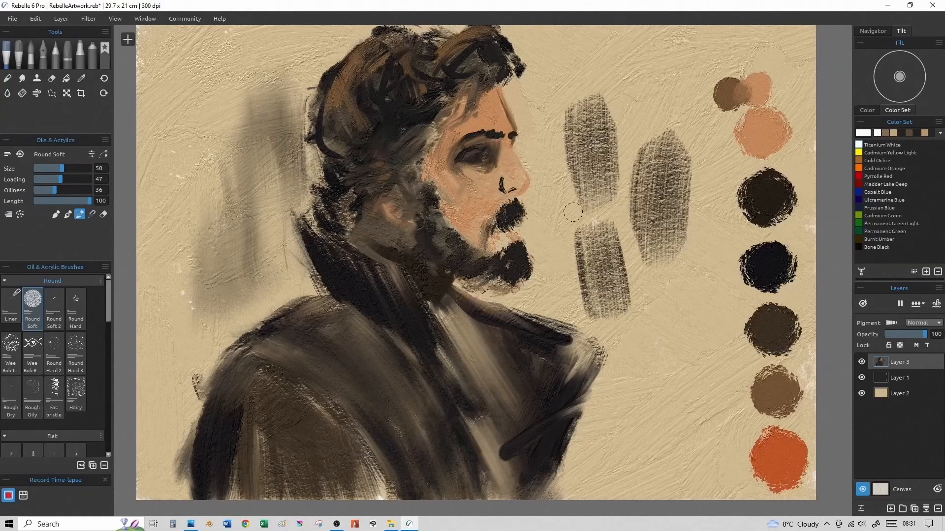
# - Remodel the nostril and the underside of the nose with sampled skin and dark tones
pyautogui.keyDown('alt'); pyautogui.click(504, 186); pyautogui.keyUp('alt')
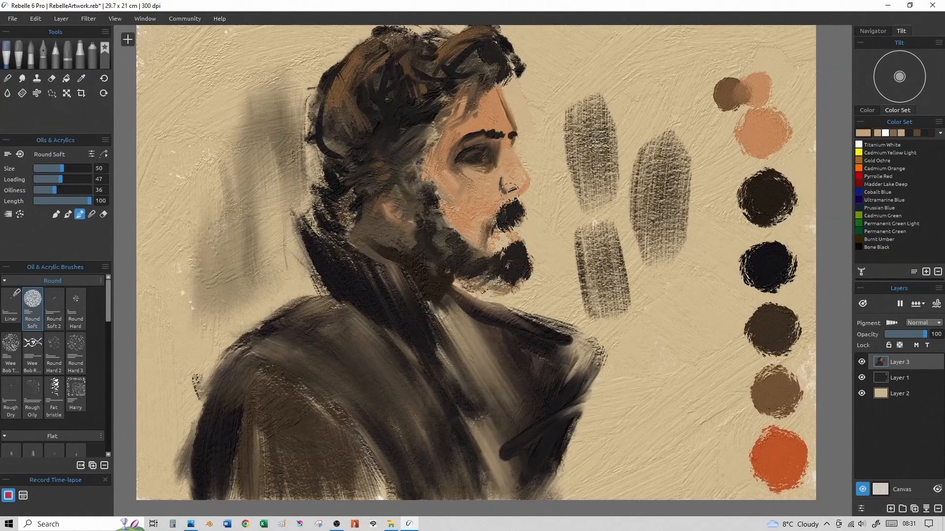
pyautogui.keyDown('alt'); pyautogui.click(504, 190); pyautogui.keyUp('alt')
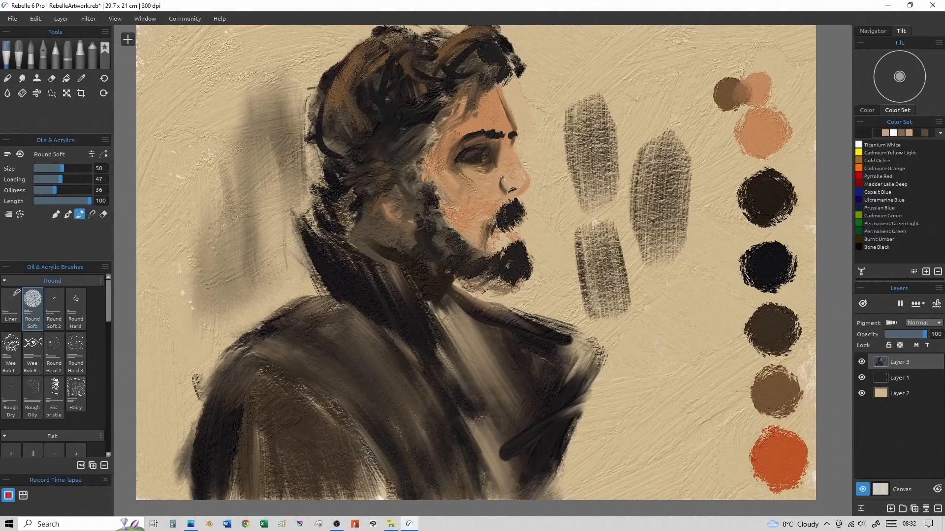
pyautogui.keyDown('alt'); pyautogui.click(795, 215); pyautogui.keyUp('alt')
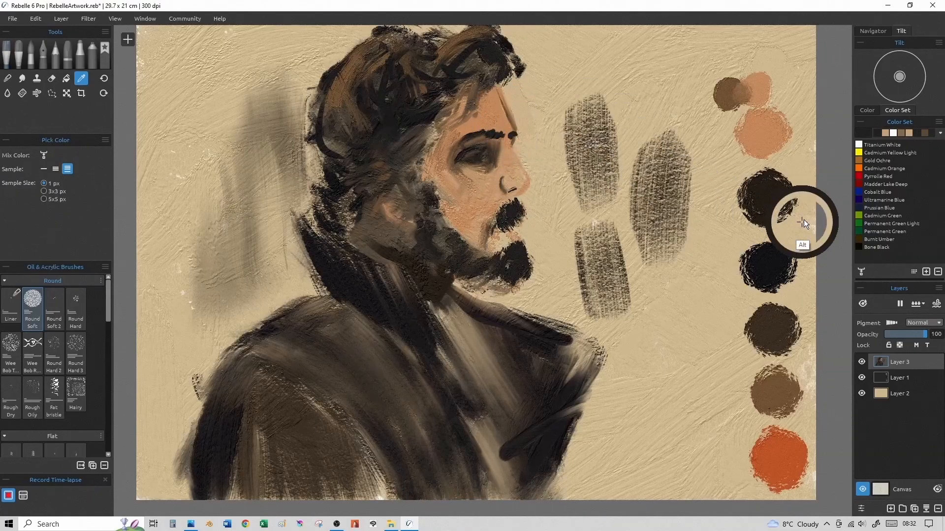
pyautogui.keyDown('alt'); pyautogui.click(505, 186); pyautogui.keyUp('alt')
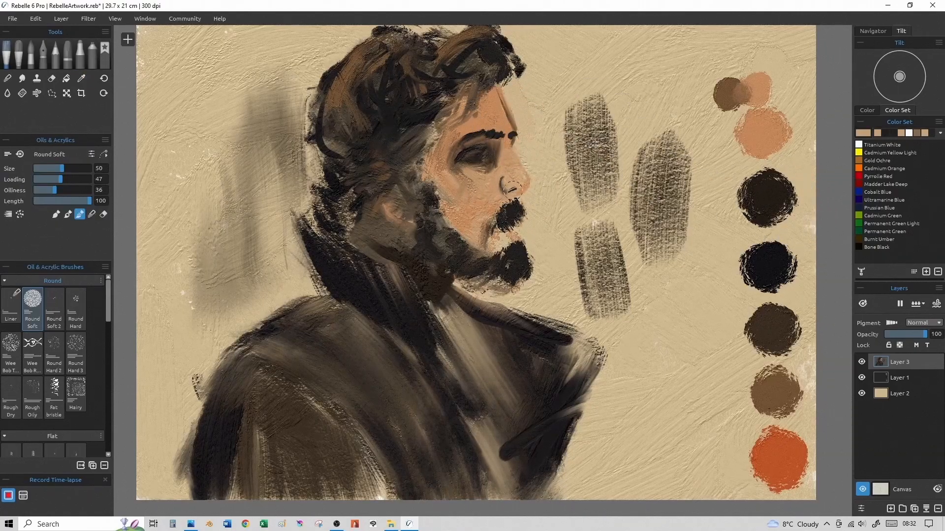
pyautogui.keyDown('alt'); pyautogui.click(506, 190); pyautogui.keyUp('alt')
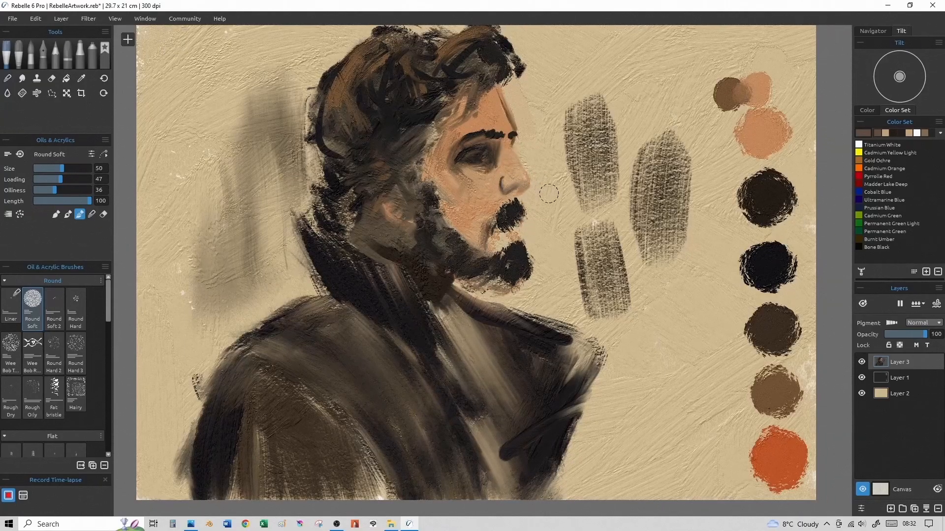
# - Touch up the wing of the nose with a sampled tone at size 18, and set the loading to 12 and size to 25
pyautogui.keyDown('alt'); pyautogui.click(511, 188); pyautogui.keyUp('alt')
pyautogui.click(68, 214)
pyautogui.press('[')
pyautogui.press('[')
pyautogui.press('[')
pyautogui.press('[')
pyautogui.press('[')
pyautogui.press('[')
pyautogui.press('[')
pyautogui.press('[')
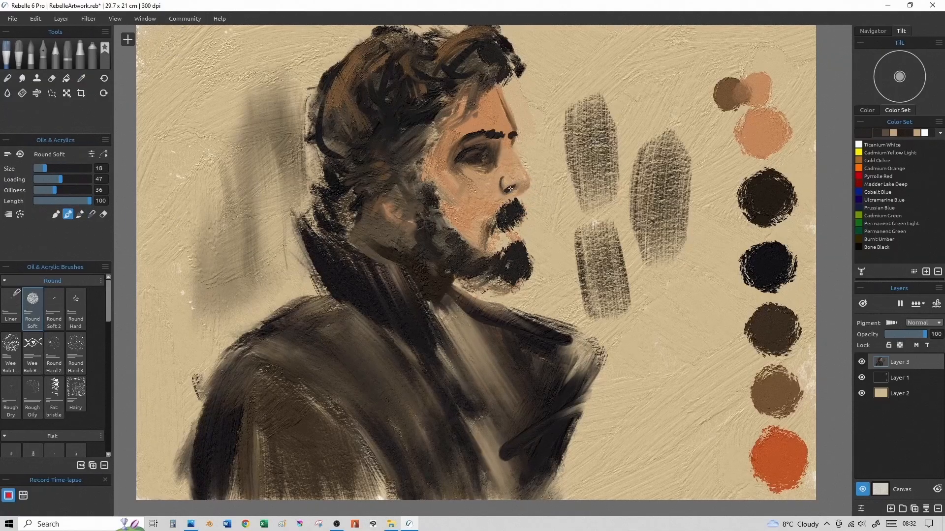
pyautogui.click(41, 180)
pyautogui.press(']')
pyautogui.press(']')
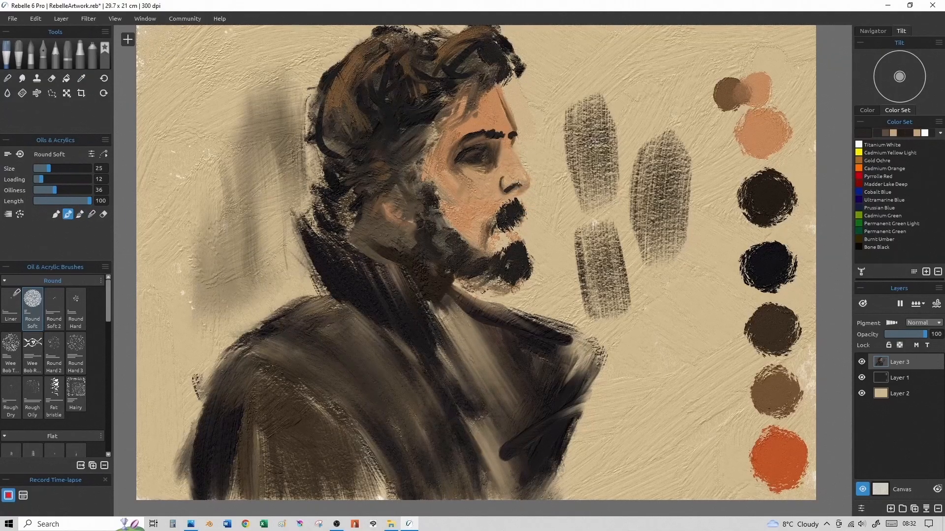
# - Mix a brown swatch beside the dark brown one from the sampled brown patch, blend their edges together and sample the mix
pyautogui.press('[')
pyautogui.press('[')
pyautogui.press(']')
pyautogui.press(']')
pyautogui.press(']')
pyautogui.press(']')
pyautogui.press(']')
pyautogui.press(']')
pyautogui.press(']')
pyautogui.press(']')
pyautogui.keyDown('alt'); pyautogui.click(726, 98); pyautogui.keyUp('alt')
pyautogui.moveTo(734, 191)
pyautogui.mouseDown()
pyautogui.moveTo(726, 198)
pyautogui.moveTo(756, 200)
pyautogui.mouseUp()
pyautogui.click(92, 214)
pyautogui.keyDown('alt'); pyautogui.click(754, 201); pyautogui.keyUp('alt')
# - Shade the nostril with the mixed brown at size 18 and sample the dark brown swatch at size 30 for the moustache edge
pyautogui.press('[')
pyautogui.press('[')
pyautogui.press('[')
pyautogui.press('[')
pyautogui.press('[')
pyautogui.press('[')
pyautogui.press('[')
pyautogui.press('[')
pyautogui.moveTo(503, 189); pyautogui.dragTo(507, 190)
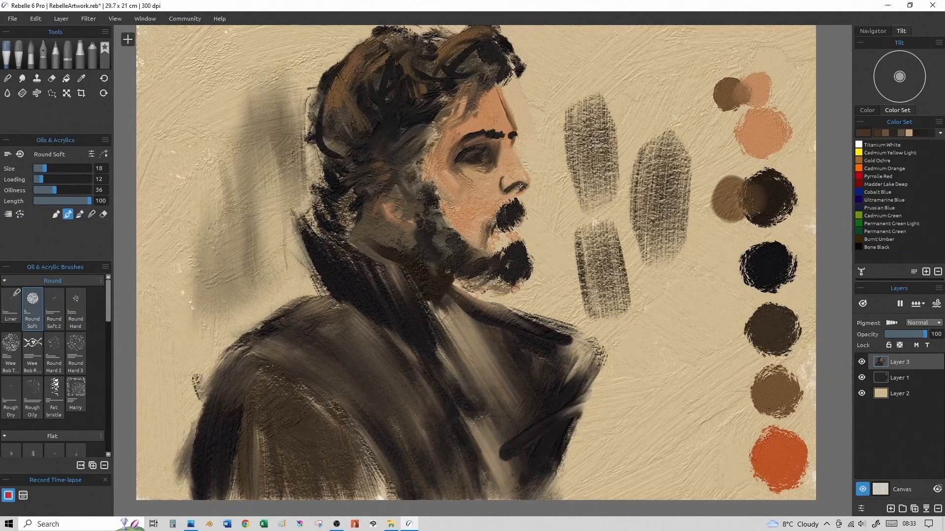
pyautogui.press(']')
pyautogui.press(']')
pyautogui.keyDown('alt'); pyautogui.click(776, 221); pyautogui.keyUp('alt')
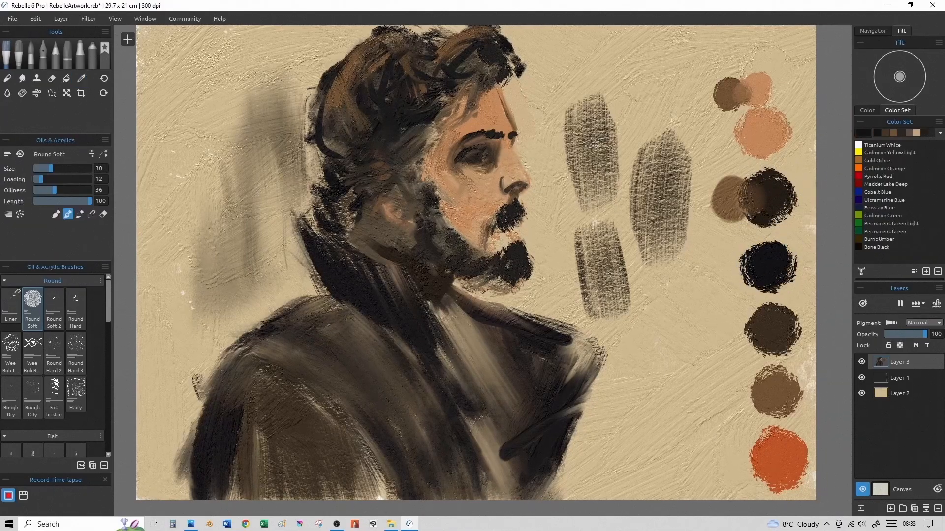
# - Model the side of the nose above the nostril with a tone sampled beneath the nose, using an enlarged brush
pyautogui.keyDown('alt'); pyautogui.click(519, 192); pyautogui.keyUp('alt')
pyautogui.press(']')
pyautogui.press(']')
pyautogui.moveTo(505, 180); pyautogui.dragTo(503, 186)
# - Refine the eye socket and eyelid with tones sampled from the eye corner and brow, using size 20
pyautogui.press('[')
pyautogui.press('[')
pyautogui.press('[')
pyautogui.press('[')
pyautogui.keyDown('alt'); pyautogui.click(462, 151); pyautogui.keyUp('alt')
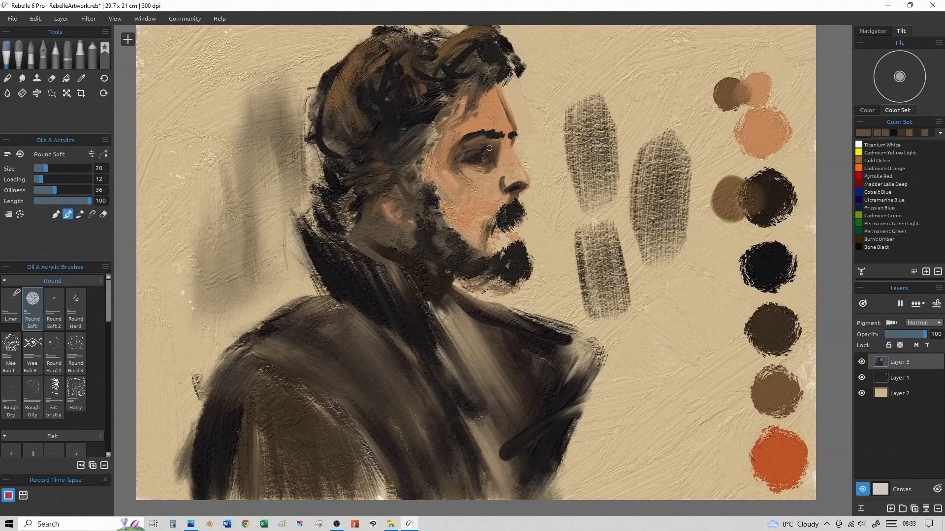
pyautogui.keyDown('alt'); pyautogui.click(480, 136); pyautogui.keyUp('alt')
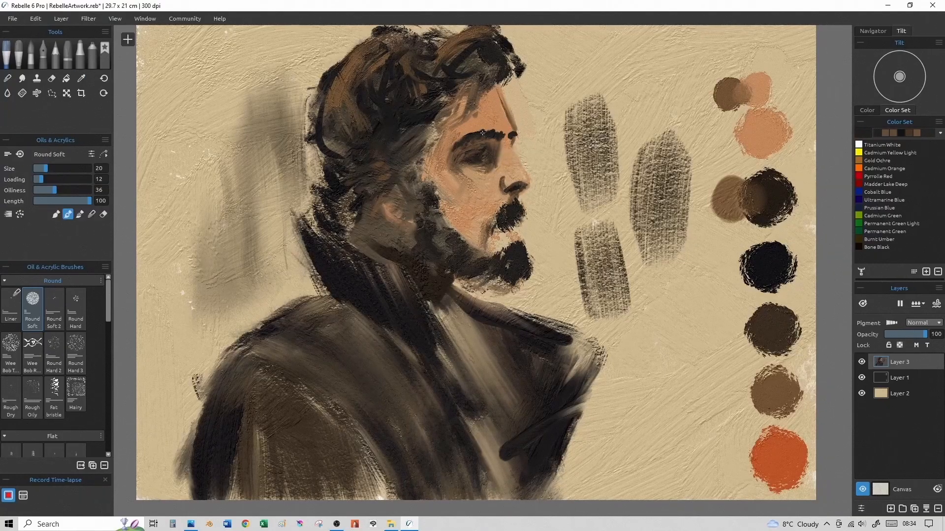
# - Shade the temple along the hairline with a brown sampled below the eye, using size 60
pyautogui.keyDown('alt'); pyautogui.click(481, 171); pyautogui.keyUp('alt')
pyautogui.press(']')
pyautogui.press(']')
pyautogui.press(']')
pyautogui.press(']')
pyautogui.moveTo(441, 124); pyautogui.dragTo(454, 103)
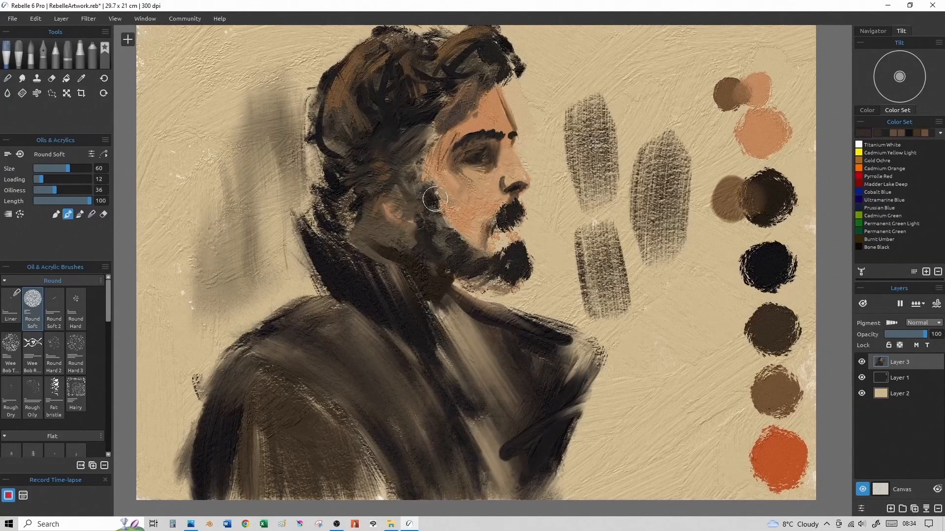
pyautogui.press(']')
pyautogui.hotkey('ctrl', 'z')
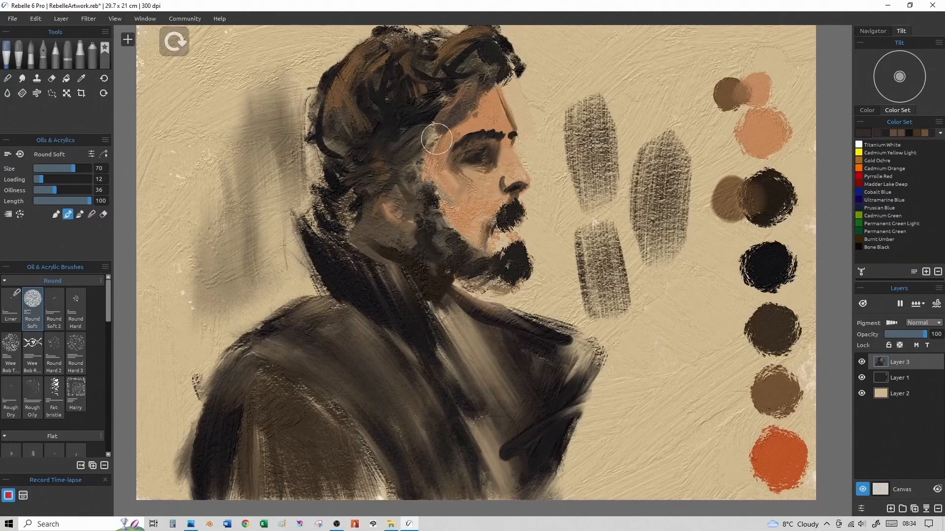
# - Paint a brown sampled from the hair over the temple hairline, using size 100
pyautogui.press(']')
pyautogui.press(']')
pyautogui.press(']')
pyautogui.keyDown('alt'); pyautogui.click(351, 75); pyautogui.keyUp('alt')
pyautogui.moveTo(458, 111); pyautogui.dragTo(442, 114)
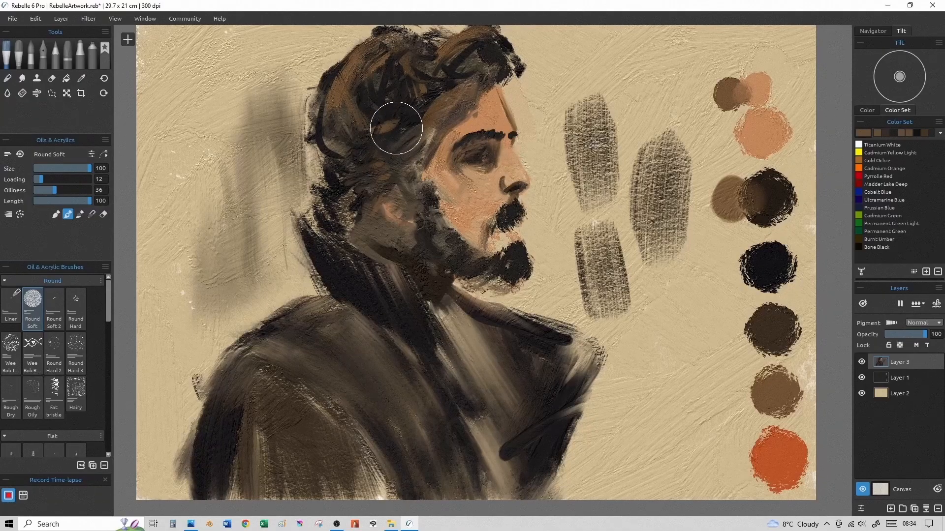
# - Blend the hair from the crown to the nape at size 100 with Pigment mixing enabled, and sample a dark hair tone
pyautogui.click(80, 215)
pyautogui.moveTo(327, 82)
pyautogui.mouseDown()
pyautogui.moveTo(351, 100)
pyautogui.moveTo(342, 199)
pyautogui.moveTo(351, 217)
pyautogui.mouseUp()
pyautogui.click(891, 322)
pyautogui.moveTo(335, 99)
pyautogui.mouseDown()
pyautogui.moveTo(341, 124)
pyautogui.moveTo(364, 80)
pyautogui.moveTo(357, 87)
pyautogui.moveTo(382, 108)
pyautogui.moveTo(375, 80)
pyautogui.moveTo(354, 87)
pyautogui.moveTo(370, 65)
pyautogui.moveTo(401, 45)
pyautogui.mouseUp()
pyautogui.keyDown('alt'); pyautogui.click(384, 108); pyautogui.keyUp('alt')
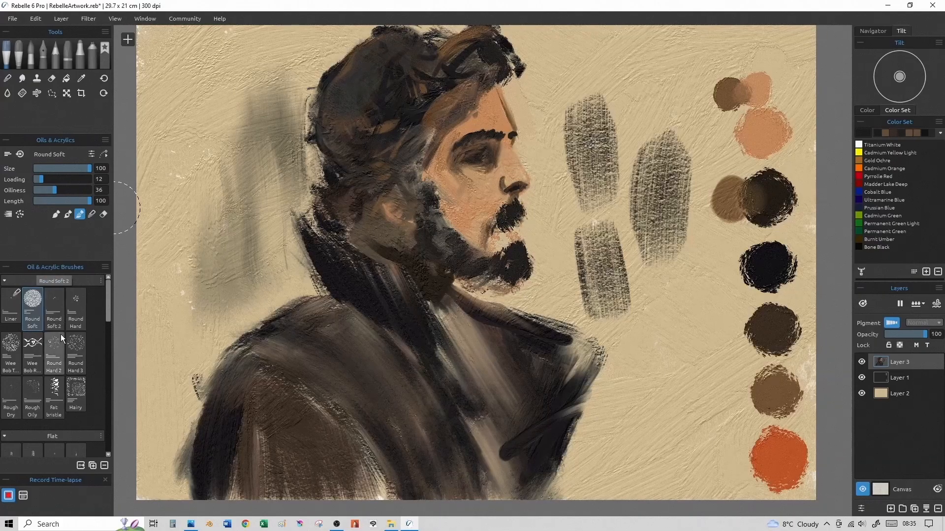
# - Work into the hair with the Round Hard 2 brush and fill out the moustache down into the chin beard
pyautogui.click(54, 352)
pyautogui.moveTo(360, 100)
pyautogui.mouseDown()
pyautogui.moveTo(374, 96)
pyautogui.moveTo(347, 104)
pyautogui.moveTo(361, 116)
pyautogui.mouseUp()
pyautogui.press(']')
pyautogui.press(']')
pyautogui.press(']')
pyautogui.press('[')
pyautogui.press('[')
pyautogui.moveTo(506, 216)
pyautogui.mouseDown()
pyautogui.moveTo(486, 245)
pyautogui.moveTo(494, 218)
pyautogui.moveTo(484, 250)
pyautogui.moveTo(490, 232)
pyautogui.moveTo(495, 249)
pyautogui.moveTo(521, 246)
pyautogui.mouseUp()
# - Paint brown touches below the mouth with a tone sampled from the light brown swatch, using size 30
pyautogui.click(68, 214)
pyautogui.keyDown('alt'); pyautogui.click(748, 196); pyautogui.keyUp('alt')
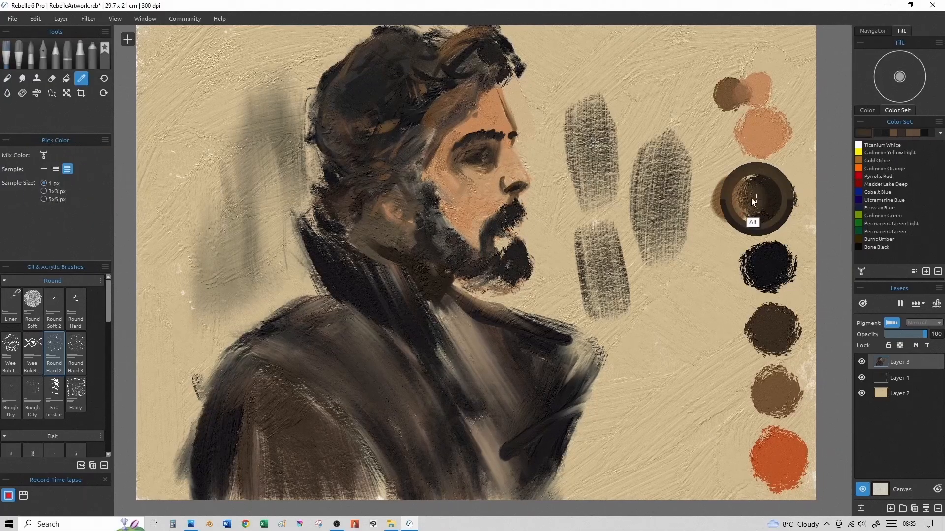
pyautogui.keyDown('alt'); pyautogui.click(719, 201); pyautogui.keyUp('alt')
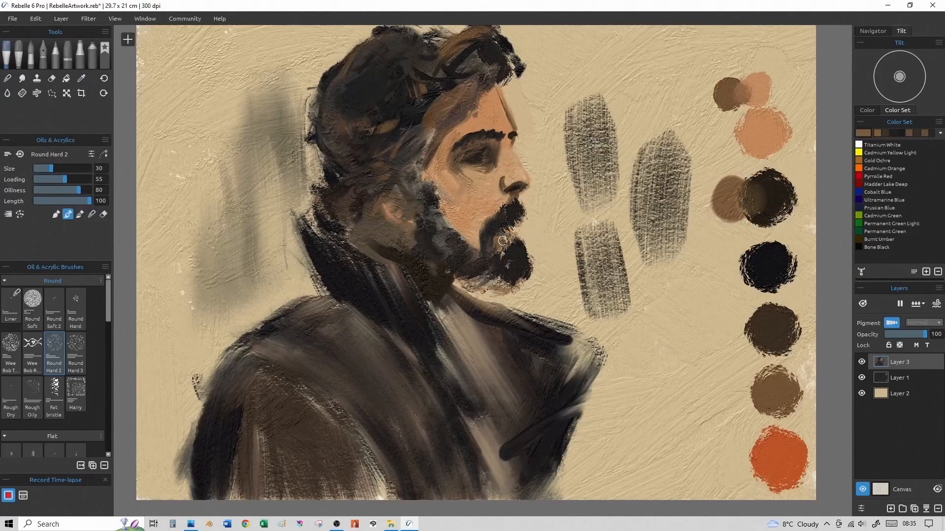
pyautogui.moveTo(505, 257); pyautogui.dragTo(500, 251)
# - Extend the beard from the chin back along the jaw with the sampled dark brown swatch and an enlarged brush
pyautogui.keyDown('alt'); pyautogui.click(748, 199); pyautogui.keyUp('alt')
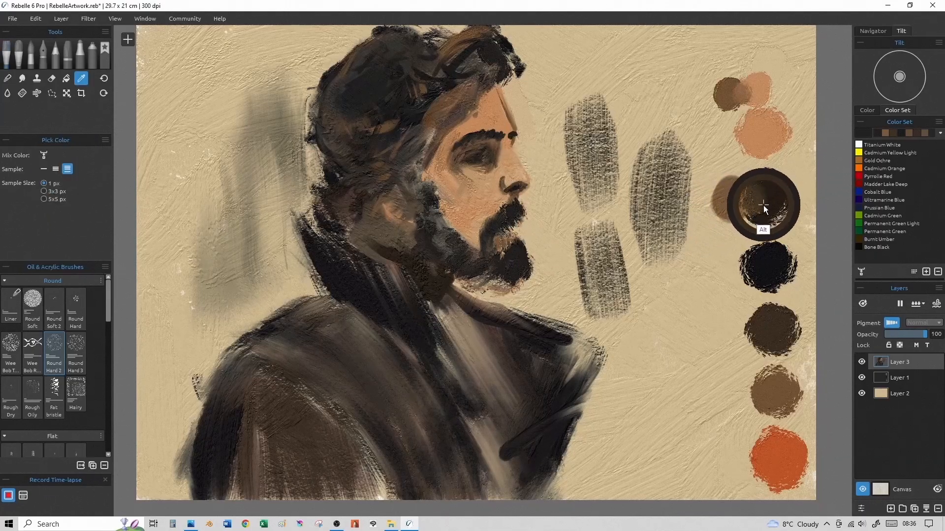
pyautogui.press(']')
pyautogui.press(']')
pyautogui.press(']')
pyautogui.press(']')
pyautogui.press(']')
pyautogui.moveTo(517, 257)
pyautogui.mouseDown()
pyautogui.moveTo(437, 256)
pyautogui.moveTo(469, 245)
pyautogui.moveTo(435, 212)
pyautogui.moveTo(471, 256)
pyautogui.moveTo(433, 253)
pyautogui.mouseUp()
# - Set the loading to 12, darken the sideburn up to the temple and reduce the brush to size 70
pyautogui.click(41, 179)
pyautogui.moveTo(436, 219)
pyautogui.mouseDown()
pyautogui.moveTo(414, 191)
pyautogui.moveTo(425, 202)
pyautogui.moveTo(426, 138)
pyautogui.mouseUp()
pyautogui.press('[')
pyautogui.press('[')
pyautogui.press('[')
pyautogui.press('[')
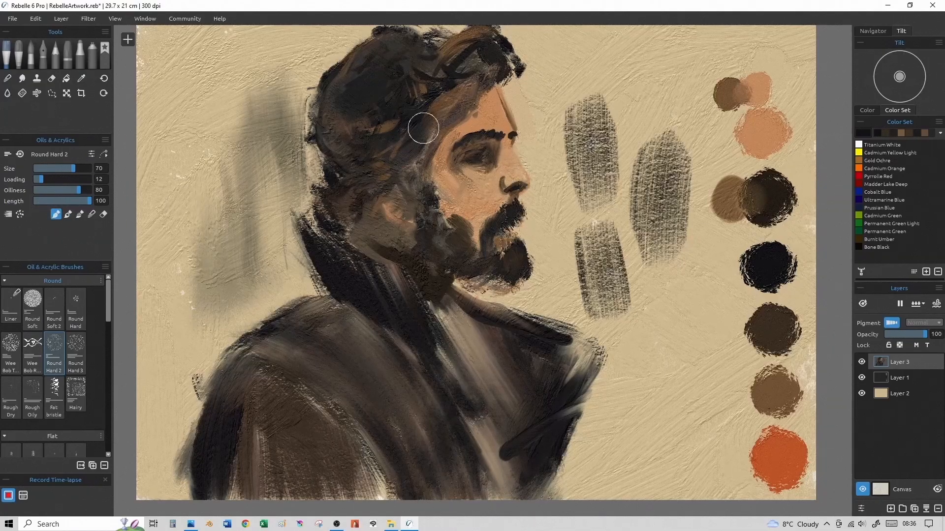
# - Darken the hair mass with a near-black of value 13, using loading 82 and enlarging the brush to 100
pyautogui.keyDown('alt'); pyautogui.click(767, 260); pyautogui.keyUp('alt')
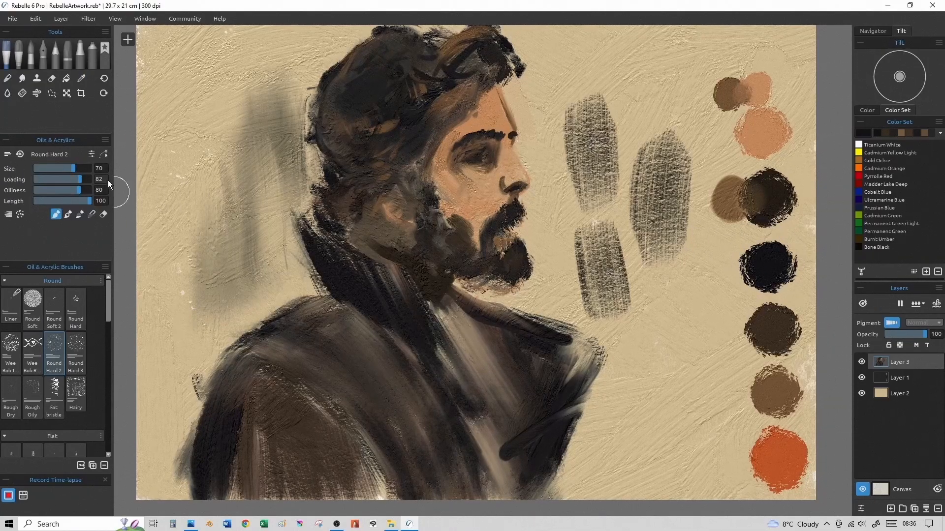
pyautogui.click(867, 110)
pyautogui.click(876, 234)
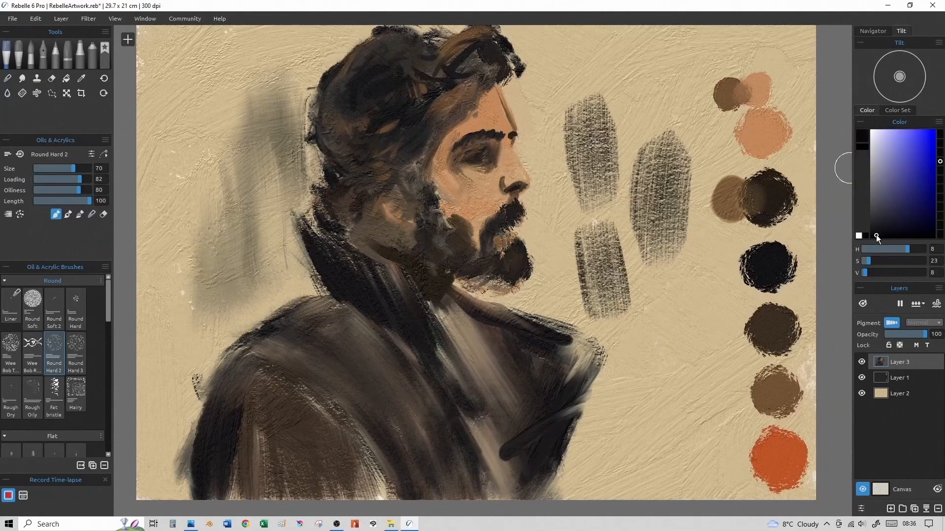
pyautogui.moveTo(388, 74)
pyautogui.mouseDown()
pyautogui.moveTo(329, 92)
pyautogui.moveTo(329, 137)
pyautogui.moveTo(356, 154)
pyautogui.mouseUp()
pyautogui.press(']')
pyautogui.press(']')
pyautogui.press(']')
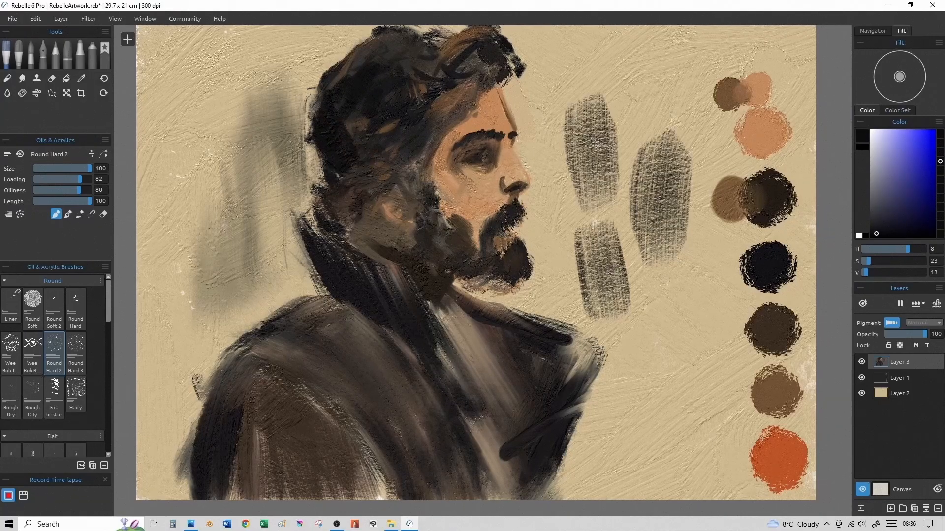
pyautogui.moveTo(435, 89); pyautogui.dragTo(402, 133)
# - Try near-black strokes across the crown and undo the last strokes
pyautogui.moveTo(413, 55)
pyautogui.mouseDown()
pyautogui.moveTo(388, 38)
pyautogui.moveTo(353, 45)
pyautogui.moveTo(332, 84)
pyautogui.mouseUp()
pyautogui.hotkey('ctrl', 'z')
pyautogui.hotkey('ctrl', 'z')
pyautogui.hotkey('ctrl', 'z')
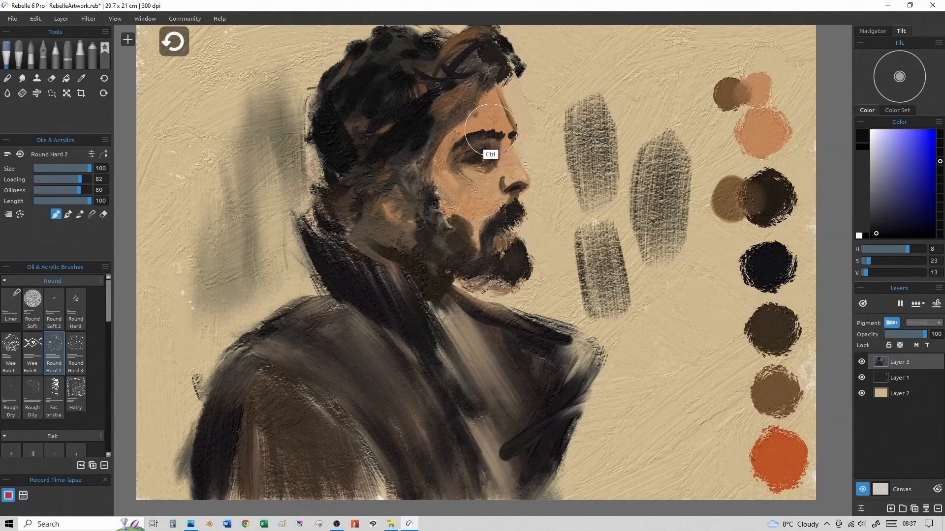
# - Define dark locks in the front of the hair with near-black, using size 40
pyautogui.press('[')
pyautogui.press('[')
pyautogui.press('[')
pyautogui.press('[')
pyautogui.press('[')
pyautogui.press('[')
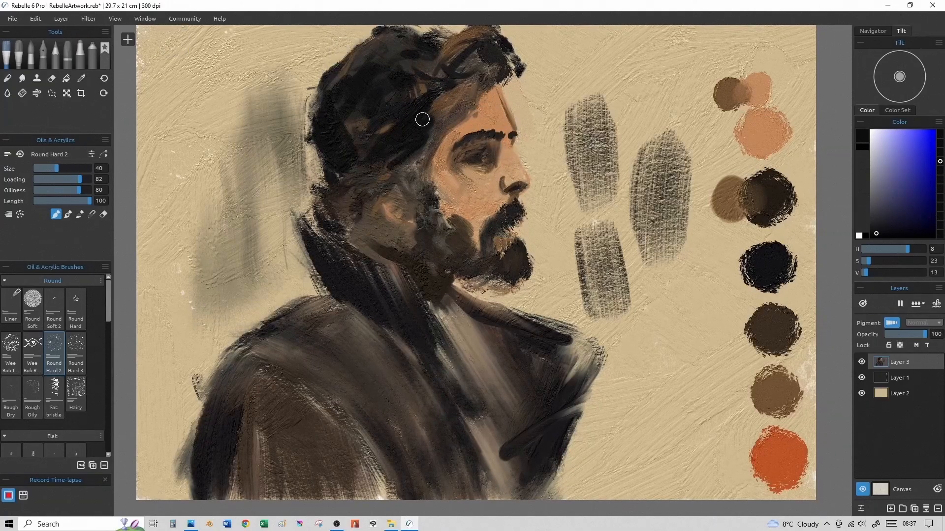
# - Paint the hair down to the nape and the coat collar with the Rough Oily brush, enlarging it to size 60
pyautogui.click(32, 394)
pyautogui.moveTo(391, 117)
pyautogui.mouseDown()
pyautogui.moveTo(419, 107)
pyautogui.moveTo(408, 127)
pyautogui.moveTo(416, 130)
pyautogui.moveTo(388, 145)
pyautogui.moveTo(385, 103)
pyautogui.moveTo(364, 115)
pyautogui.moveTo(372, 138)
pyautogui.moveTo(383, 131)
pyautogui.moveTo(348, 105)
pyautogui.moveTo(364, 174)
pyautogui.moveTo(331, 185)
pyautogui.moveTo(312, 222)
pyautogui.moveTo(329, 213)
pyautogui.mouseUp()
pyautogui.press(']')
pyautogui.press(']')
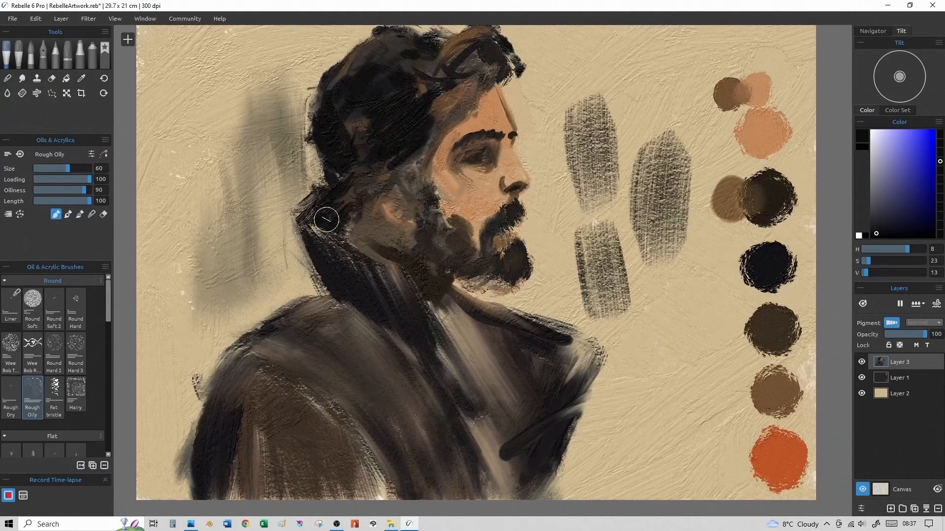
# - Paint near-black strands over the temple hairline and down the sideburn with a smaller Rough Oily brush
pyautogui.press('[')
pyautogui.press('[')
pyautogui.press('[')
pyautogui.moveTo(474, 75)
pyautogui.mouseDown()
pyautogui.moveTo(476, 102)
pyautogui.moveTo(470, 83)
pyautogui.moveTo(408, 179)
pyautogui.moveTo(429, 198)
pyautogui.moveTo(420, 215)
pyautogui.moveTo(434, 214)
pyautogui.moveTo(439, 229)
pyautogui.moveTo(470, 246)
pyautogui.moveTo(447, 249)
pyautogui.moveTo(425, 231)
pyautogui.moveTo(430, 224)
pyautogui.moveTo(484, 257)
pyautogui.moveTo(474, 268)
pyautogui.moveTo(439, 235)
pyautogui.mouseUp()
# - Build up the textured sideburn and jaw beard in near-black, varying the Rough Oily brush size
pyautogui.press(']')
pyautogui.press(']')
pyautogui.press(']')
pyautogui.press(']')
pyautogui.press(']')
pyautogui.press(']')
pyautogui.press(']')
pyautogui.press('[')
pyautogui.press('[')
pyautogui.press('[')
pyautogui.press('[')
pyautogui.press('[')
pyautogui.press('[')
pyautogui.press(']')
pyautogui.press(']')
# - Glaze the cheek edge of the sideburn with a brown sampled below the eye, using size 60 and loading 11
pyautogui.keyDown('alt'); pyautogui.click(486, 167); pyautogui.keyUp('alt')
pyautogui.click(41, 180)
pyautogui.press(']')
pyautogui.press(']')
pyautogui.press('[')
pyautogui.press('[')
pyautogui.moveTo(441, 190); pyautogui.dragTo(442, 207)
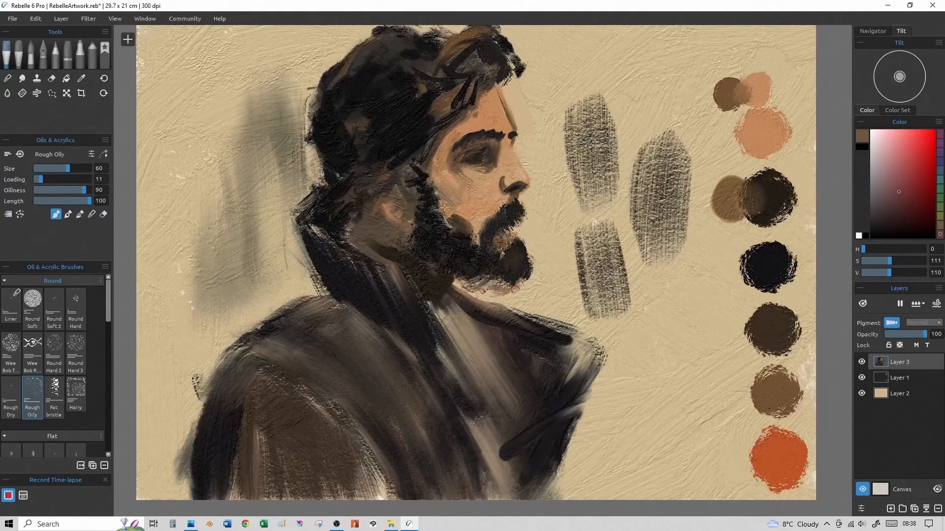
# - Blend the upper beard edge into the cheek with size 45 and loading 31, and sample a cheek skin tone
pyautogui.press('n')
pyautogui.click(52, 180)
pyautogui.press('[')
pyautogui.press('[')
pyautogui.moveTo(446, 217)
pyautogui.mouseDown()
pyautogui.moveTo(457, 208)
pyautogui.moveTo(473, 224)
pyautogui.mouseUp()
pyautogui.press('[')
pyautogui.press('[')
pyautogui.press(']')
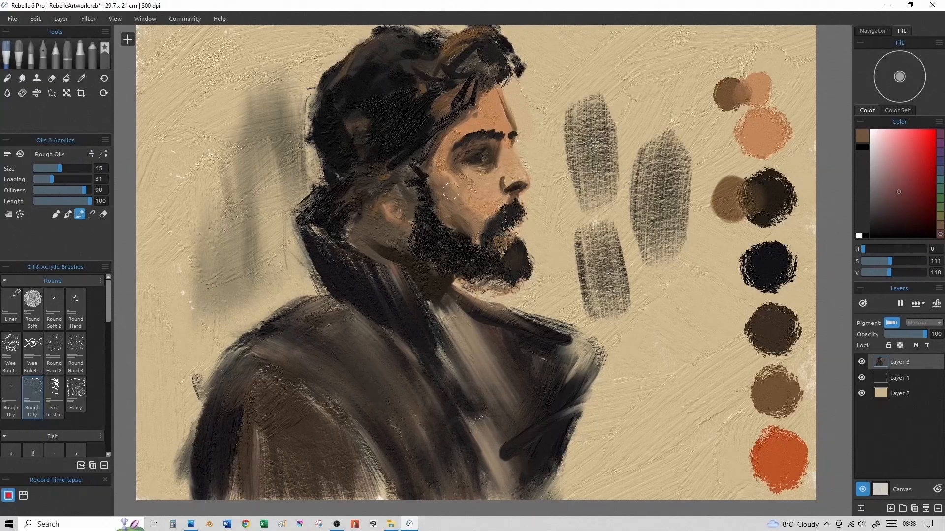
pyautogui.keyDown('alt'); pyautogui.click(443, 172); pyautogui.keyUp('alt')
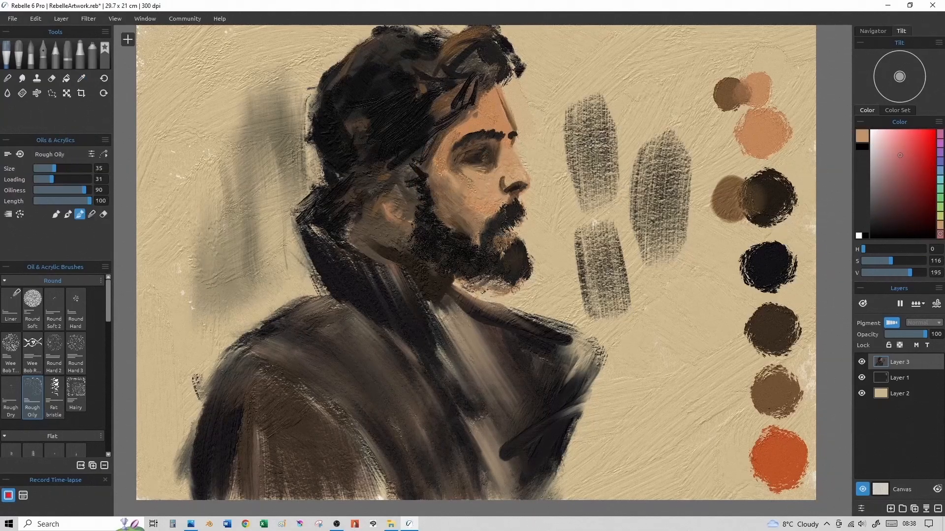
# - Lighten a skin tone sampled beside the mouth to a pale pink, saturation 23 and value 241, and set the Rough Oily size to 45
pyautogui.keyDown('alt'); pyautogui.click(488, 206); pyautogui.keyUp('alt')
pyautogui.moveTo(885, 141); pyautogui.dragTo(876, 136)
pyautogui.press(']')
pyautogui.press(']')
pyautogui.press(']')
pyautogui.press(']')
pyautogui.press(']')
pyautogui.press(']')
pyautogui.press(']')
pyautogui.press('[')
pyautogui.press('[')
pyautogui.press('[')
pyautogui.press('[')
pyautogui.press('[')
pyautogui.press('[')
pyautogui.press('[')
pyautogui.press('[')
pyautogui.press('[')
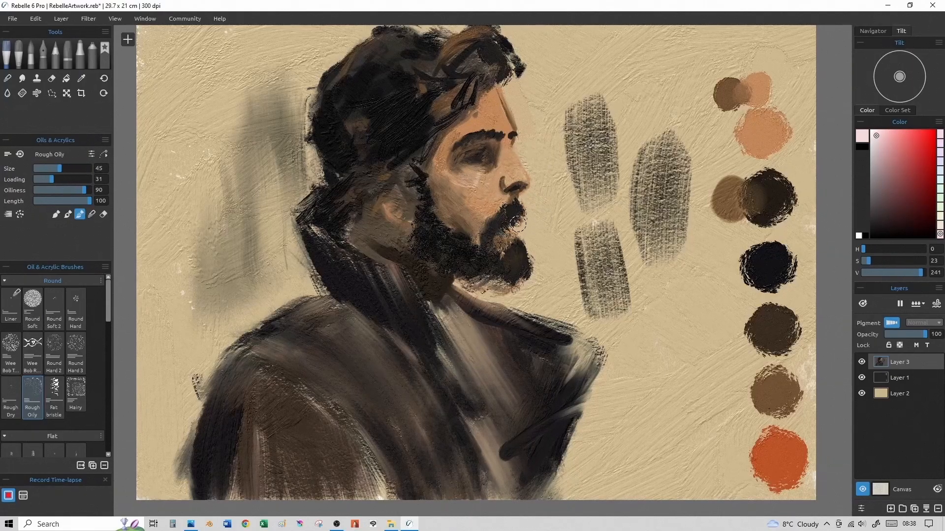
# - Dab pale pink highlights on the forehead and the cheek below the eye, varying the Rough Oily size
pyautogui.press(']')
pyautogui.press(']')
pyautogui.press(']')
pyautogui.press(']')
pyautogui.press('[')
pyautogui.press('[')
pyautogui.press('[')
pyautogui.press('[')
pyautogui.press('[')
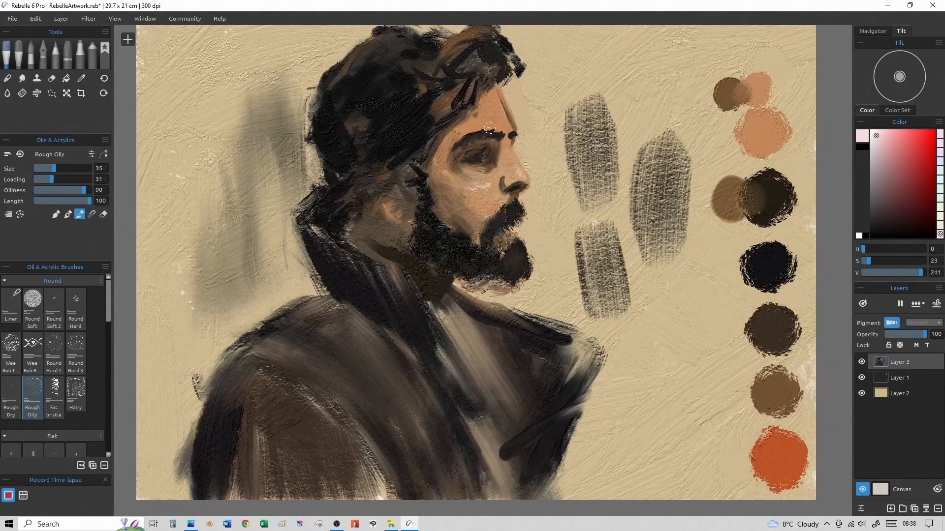
pyautogui.press('[')
pyautogui.press('[')
pyautogui.press('[')
pyautogui.press('[')
pyautogui.press('[')
pyautogui.press(']')
pyautogui.press(']')
pyautogui.press(']')
# - Blend the forehead and cheek highlights into the surrounding skin with the Rough Oily brush in blending mode
pyautogui.click(92, 214)
pyautogui.press(']')
pyautogui.press(']')
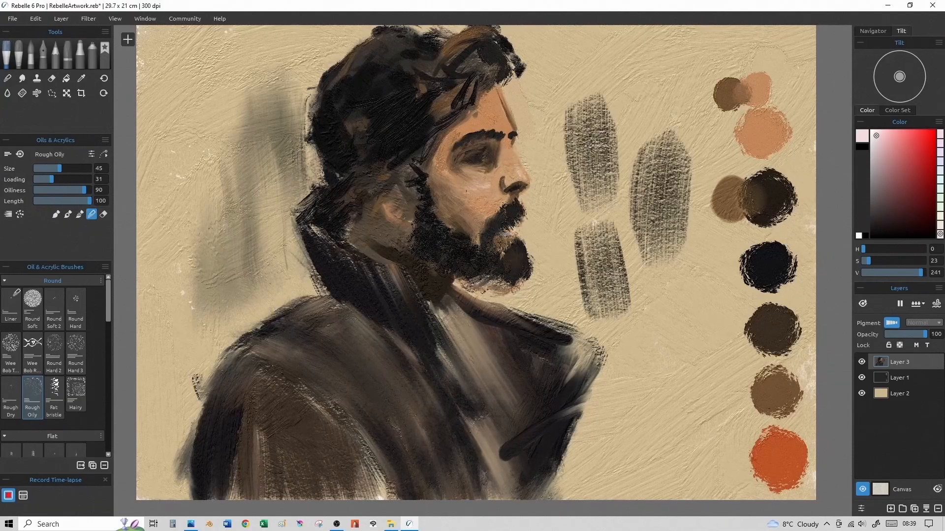
pyautogui.press(']')
# - Blend the hair from the temple up to the front curls into softer masses, enlarging the Rough Oily brush to 90
pyautogui.moveTo(416, 126); pyautogui.dragTo(445, 79)
pyautogui.press(']')
pyautogui.press(']')
pyautogui.press('[')
pyautogui.press('[')
pyautogui.press('[')
pyautogui.press(']')
pyautogui.press(']')
pyautogui.moveTo(499, 62)
pyautogui.mouseDown()
pyautogui.moveTo(533, 58)
pyautogui.moveTo(520, 72)
pyautogui.moveTo(489, 36)
pyautogui.moveTo(513, 68)
pyautogui.moveTo(526, 48)
pyautogui.moveTo(513, 83)
pyautogui.moveTo(507, 50)
pyautogui.mouseUp()
pyautogui.press(']')
pyautogui.press(']')
pyautogui.press(']')
pyautogui.press(']')
pyautogui.moveTo(461, 32)
pyautogui.mouseDown()
pyautogui.moveTo(436, 47)
pyautogui.moveTo(429, 105)
pyautogui.mouseUp()
pyautogui.press(']')
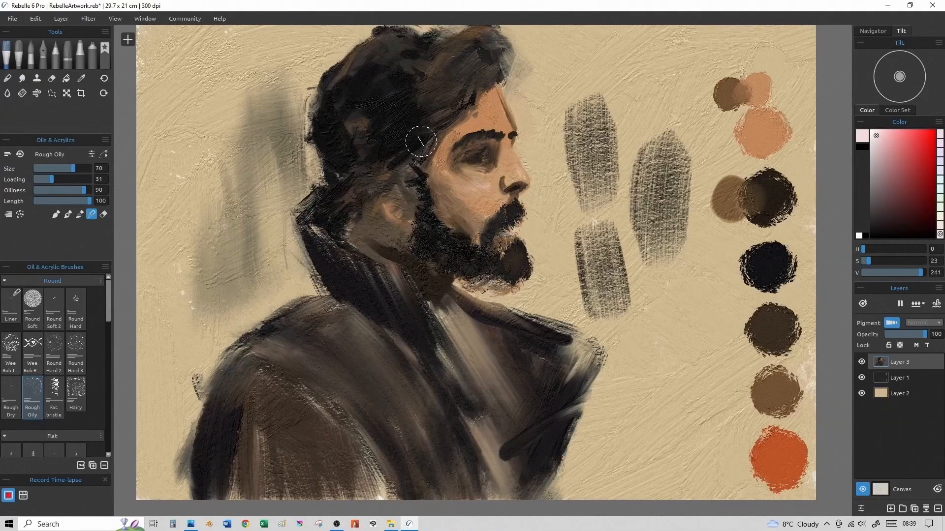
pyautogui.press(']')
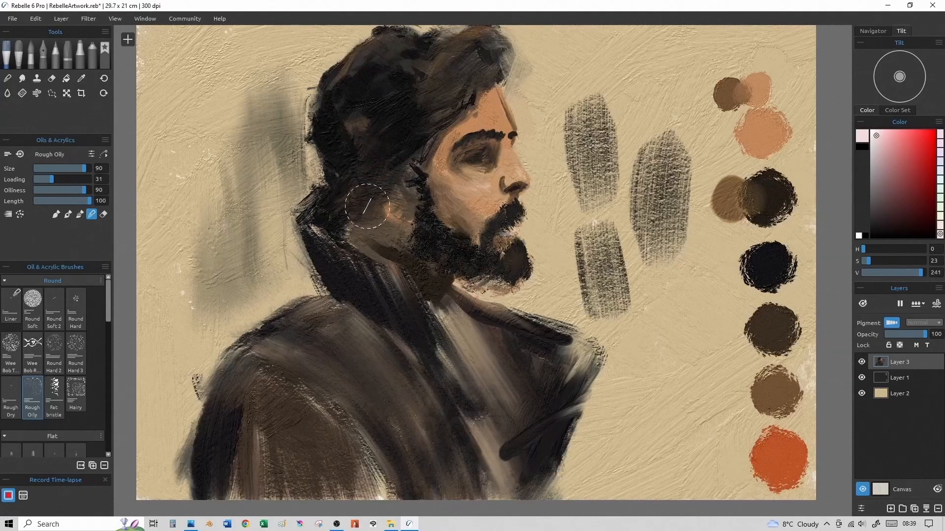
# - Paint across the upper coat collar in near-black sampled from it, using size 60 and loading 100
pyautogui.keyDown('alt'); pyautogui.click(333, 261); pyautogui.keyUp('alt')
pyautogui.press('[')
pyautogui.press('[')
pyautogui.press('[')
pyautogui.moveTo(306, 229); pyautogui.dragTo(375, 246)
pyautogui.moveTo(51, 180); pyautogui.dragTo(101, 180)
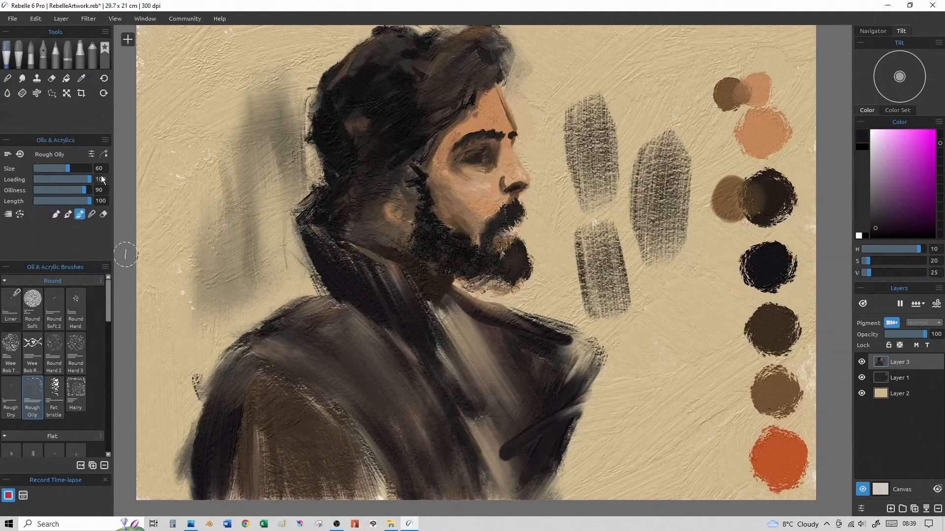
pyautogui.moveTo(313, 229); pyautogui.dragTo(407, 256)
pyautogui.moveTo(328, 244)
pyautogui.mouseDown()
pyautogui.moveTo(416, 269)
pyautogui.moveTo(418, 279)
pyautogui.mouseUp()
# - Extend near-black strokes down the collar into the near lapel at size 70
pyautogui.press(']')
pyautogui.moveTo(418, 285); pyautogui.dragTo(448, 374)
pyautogui.moveTo(375, 271); pyautogui.dragTo(408, 301)
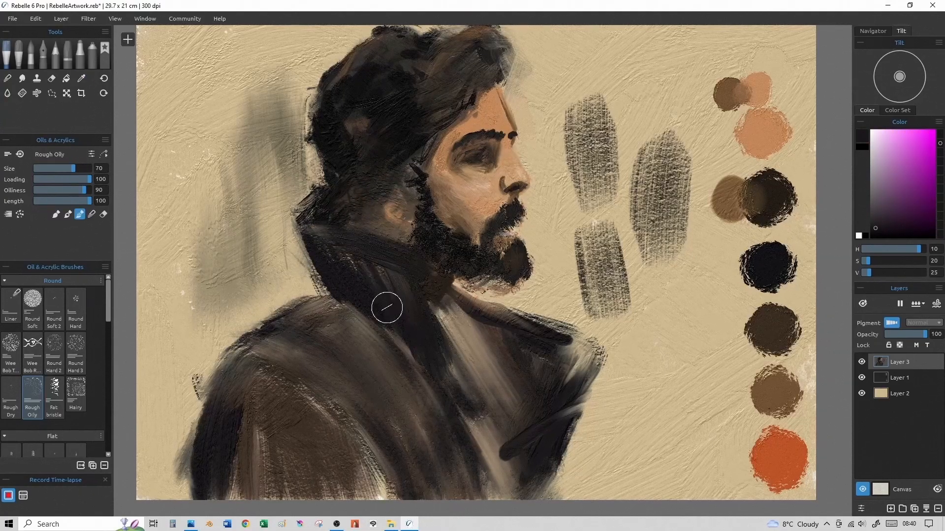
pyautogui.moveTo(396, 335); pyautogui.dragTo(439, 408)
# - Define the ear's inner shadows with a dark brown sampled from the palette swatch at size 20, and sample near-black beside the ear
pyautogui.press('[')
pyautogui.press('[')
pyautogui.press('[')
pyautogui.press('[')
pyautogui.press('[')
pyautogui.keyDown('alt'); pyautogui.click(403, 218); pyautogui.keyUp('alt')
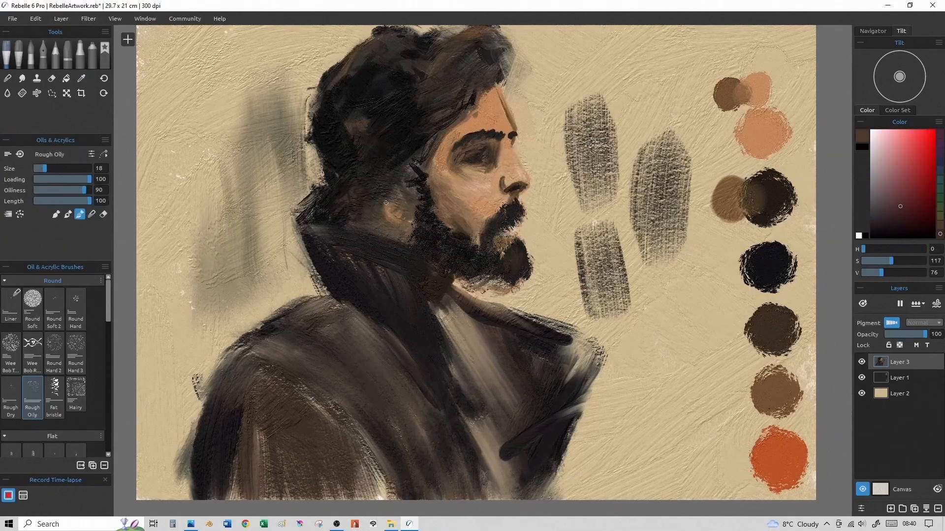
pyautogui.press('[')
pyautogui.keyDown('alt'); pyautogui.click(773, 203); pyautogui.keyUp('alt')
pyautogui.moveTo(391, 202); pyautogui.dragTo(408, 215)
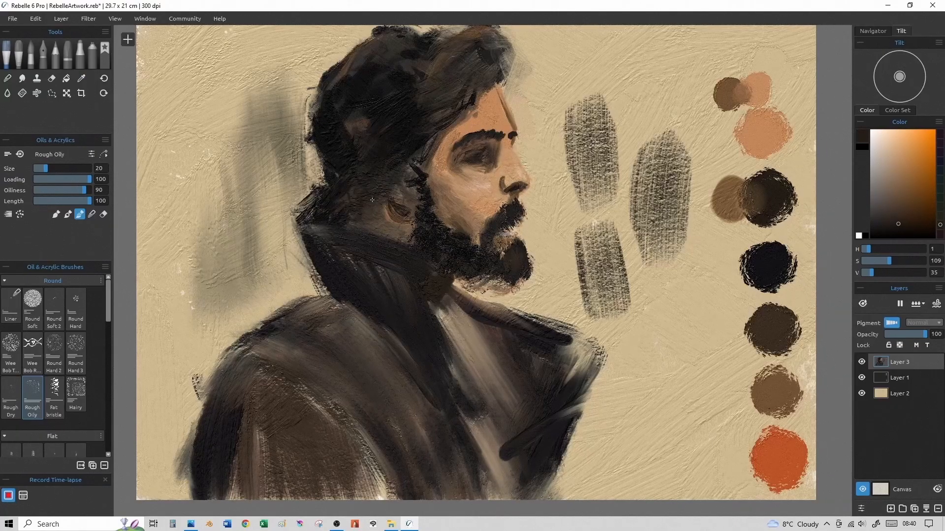
pyautogui.keyDown('alt'); pyautogui.click(389, 219); pyautogui.keyUp('alt')
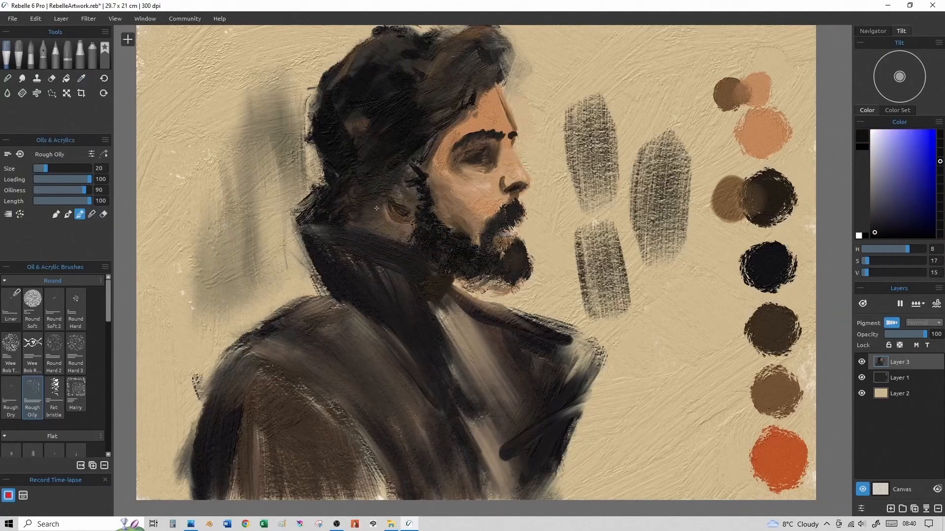
# - Cover the ear lobe and neck below it with dark brown from the palette swatch at size 50
pyautogui.press(']')
pyautogui.press(']')
pyautogui.press(']')
pyautogui.press(']')
pyautogui.keyDown('alt'); pyautogui.click(454, 217); pyautogui.keyUp('alt')
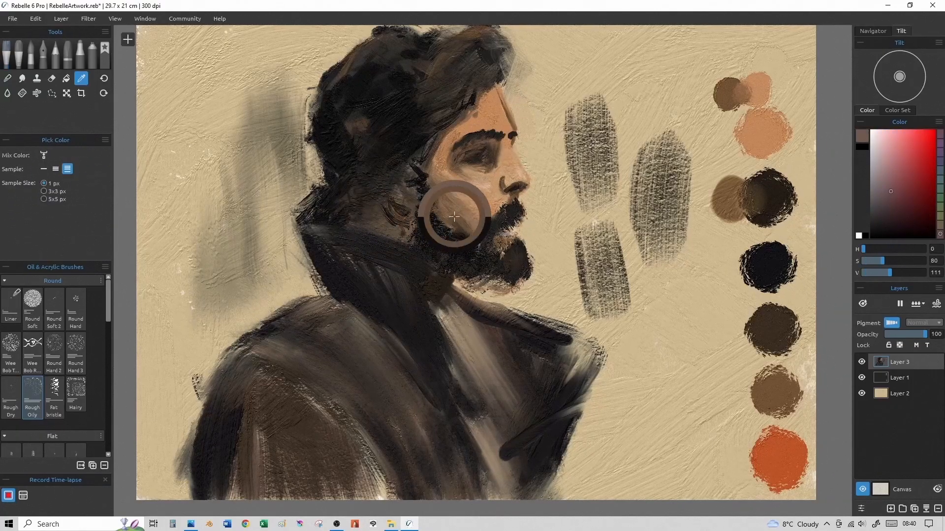
pyautogui.keyDown('alt'); pyautogui.click(755, 206); pyautogui.keyUp('alt')
pyautogui.moveTo(405, 237); pyautogui.dragTo(368, 223)
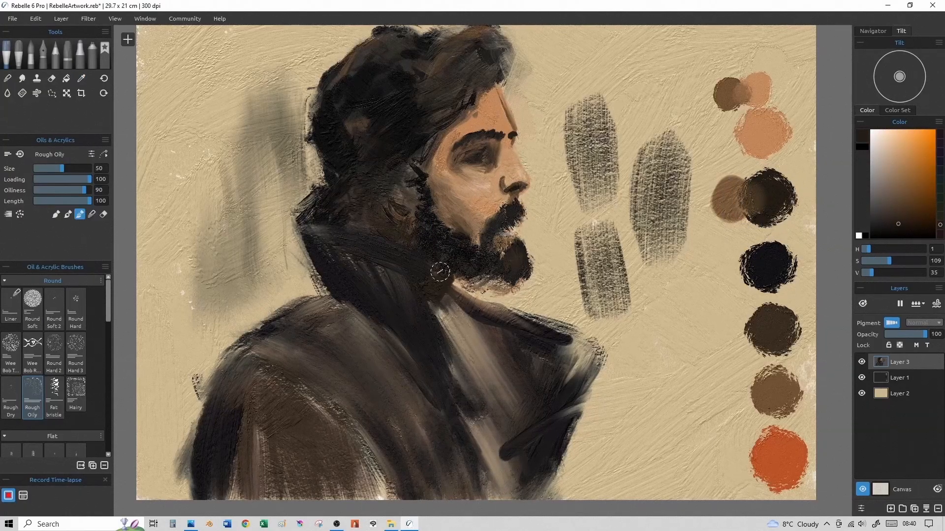
# - Sweep dark brown from beneath the beard across the far lapel with the Rough Oily brush
pyautogui.press(']')
pyautogui.press(']')
pyautogui.press('[')
pyautogui.press('[')
pyautogui.press(']')
pyautogui.moveTo(447, 304)
pyautogui.mouseDown()
pyautogui.moveTo(461, 335)
pyautogui.moveTo(528, 344)
pyautogui.moveTo(463, 333)
pyautogui.moveTo(517, 327)
pyautogui.moveTo(538, 337)
pyautogui.moveTo(558, 387)
pyautogui.moveTo(548, 345)
pyautogui.moveTo(568, 341)
pyautogui.moveTo(572, 378)
pyautogui.mouseUp()
# - Rework the far lapel and chest opening with downward strokes of a coat tone sampled from the lapel
pyautogui.keyDown('alt'); pyautogui.click(529, 347); pyautogui.keyUp('alt')
pyautogui.moveTo(504, 342); pyautogui.dragTo(478, 406)
pyautogui.moveTo(507, 366)
pyautogui.mouseDown()
pyautogui.moveTo(538, 405)
pyautogui.moveTo(526, 502)
pyautogui.mouseUp()
pyautogui.moveTo(541, 414); pyautogui.dragTo(507, 472)
pyautogui.moveTo(497, 413)
pyautogui.mouseDown()
pyautogui.moveTo(568, 393)
pyautogui.moveTo(533, 386)
pyautogui.moveTo(488, 358)
pyautogui.mouseUp()
pyautogui.moveTo(463, 320)
pyautogui.mouseDown()
pyautogui.moveTo(445, 326)
pyautogui.moveTo(467, 356)
pyautogui.mouseUp()
pyautogui.moveTo(439, 309)
pyautogui.mouseDown()
pyautogui.moveTo(485, 341)
pyautogui.moveTo(478, 384)
pyautogui.moveTo(463, 340)
pyautogui.moveTo(497, 391)
pyautogui.mouseUp()
# - Reinforce the coat's far edge with near-black sampled from the palette swatch, reducing the brush to size 20
pyautogui.keyDown('alt'); pyautogui.click(781, 272); pyautogui.keyUp('alt')
pyautogui.press('[')
pyautogui.press('[')
pyautogui.moveTo(556, 407); pyautogui.dragTo(526, 483)
pyautogui.press('[')
pyautogui.press('[')
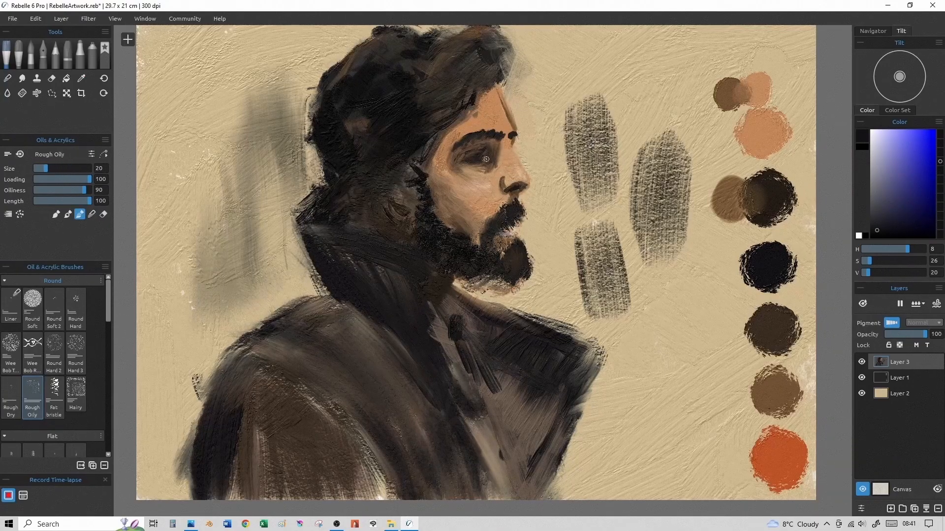
# - Shade the eye socket and upper cheek with brown sampled at the eye, using the Round Soft brush at size 30
pyautogui.keyDown('alt'); pyautogui.click(485, 152); pyautogui.keyUp('alt')
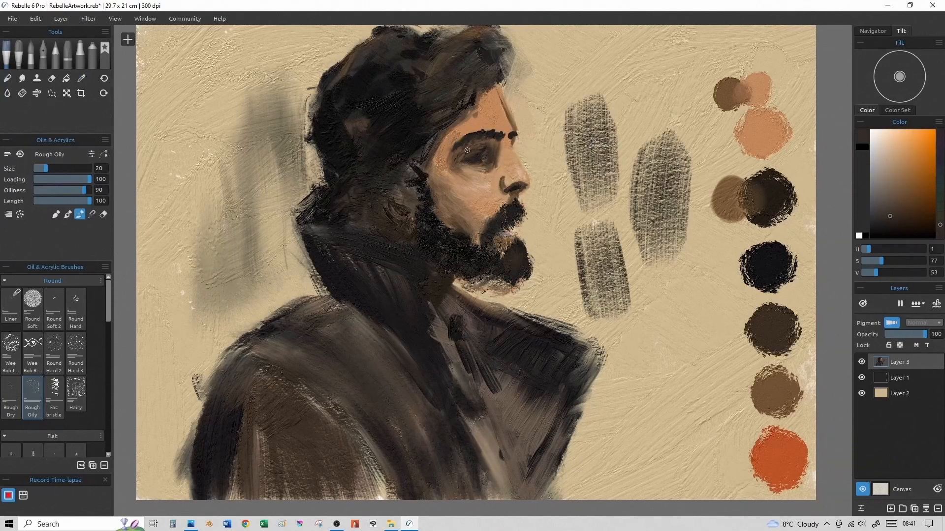
pyautogui.press(']')
pyautogui.press(']')
pyautogui.click(33, 305)
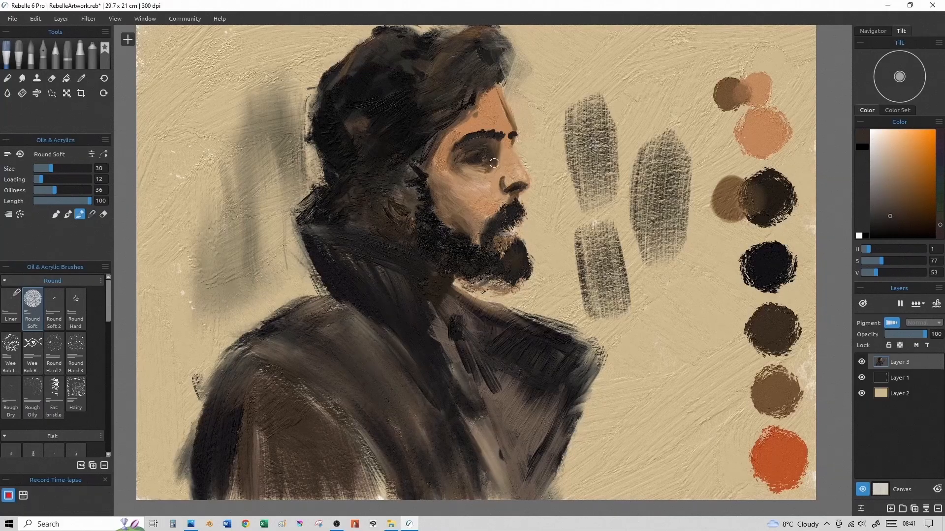
pyautogui.moveTo(470, 185); pyautogui.dragTo(477, 188)
# - Refine the moustache edge with near-black sampled from it, using a smaller Round Soft brush
pyautogui.press('[')
pyautogui.press('[')
pyautogui.press('[')
pyautogui.keyDown('alt'); pyautogui.click(523, 214); pyautogui.keyUp('alt')
pyautogui.press('[')
pyautogui.press('[')
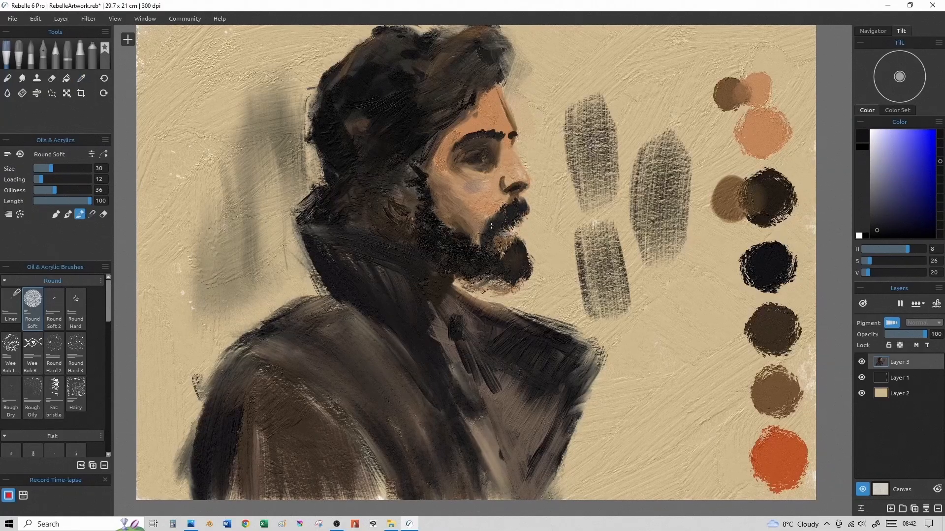
pyautogui.press('[')
pyautogui.press('[')
pyautogui.press('[')
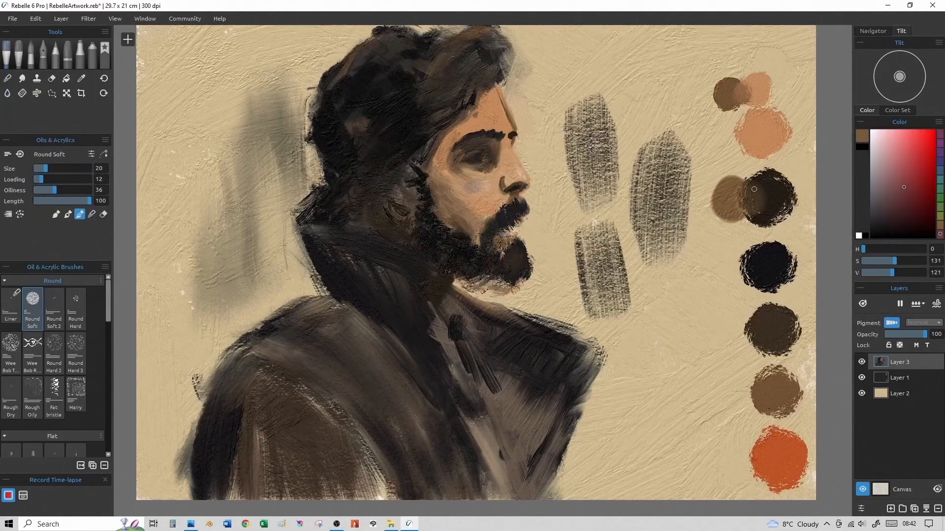
# - Glaze the cheek beside the nose with a reddish brown, saturation 120 and value 90, using a larger Round Soft brush
pyautogui.keyDown('alt'); pyautogui.click(769, 141); pyautogui.keyUp('alt')
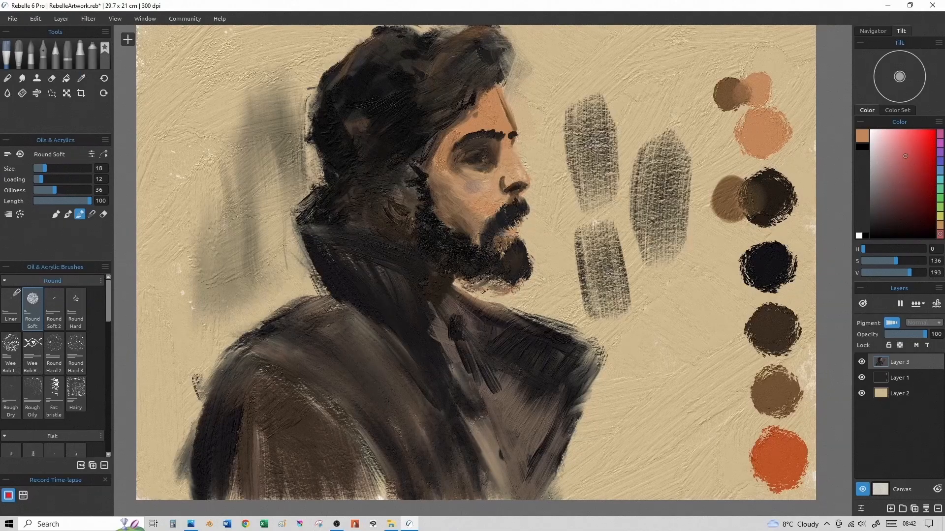
pyautogui.click(901, 200)
pyautogui.press(']')
pyautogui.press(']')
pyautogui.press(']')
pyautogui.press(']')
pyautogui.press(']')
pyautogui.press(']')
pyautogui.press(']')
pyautogui.moveTo(493, 193); pyautogui.dragTo(480, 195)
# - Blend the reddish cheek glaze into the face with the Round Soft brush in blending mode, varying its size
pyautogui.press('[')
pyautogui.press('[')
pyautogui.press('[')
pyautogui.click(91, 214)
pyautogui.press(']')
pyautogui.press(']')
pyautogui.press(']')
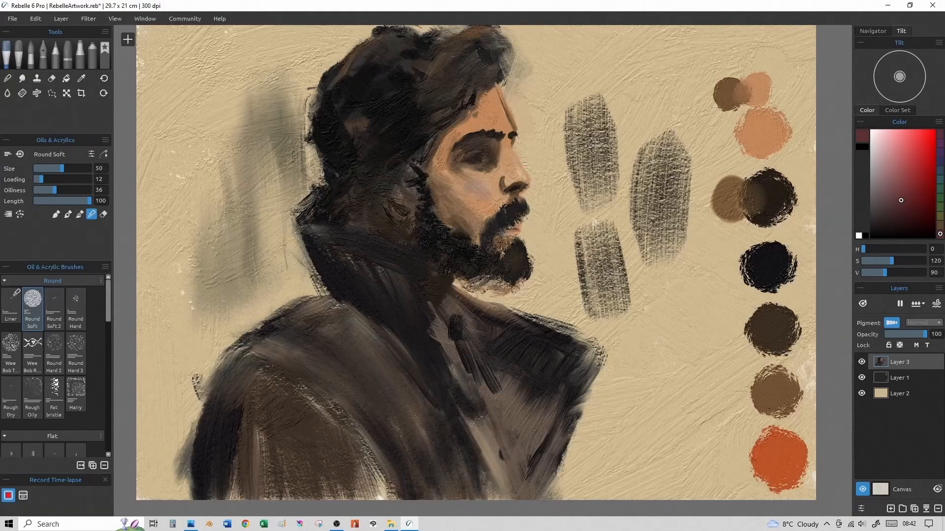
pyautogui.press('[')
pyautogui.press('[')
pyautogui.press('[')
pyautogui.press('[')
pyautogui.press('[')
pyautogui.press(']')
pyautogui.press(']')
pyautogui.press('[')
# - Return Round Soft to painting mode, undo the last stroke around the mouth, and sample a dark tone from the beard
pyautogui.click(56, 215)
pyautogui.press('[')
pyautogui.press('[')
pyautogui.hotkey('ctrl', 'z')
pyautogui.keyDown('ctrl'); pyautogui.click(488, 254); pyautogui.keyUp('ctrl')
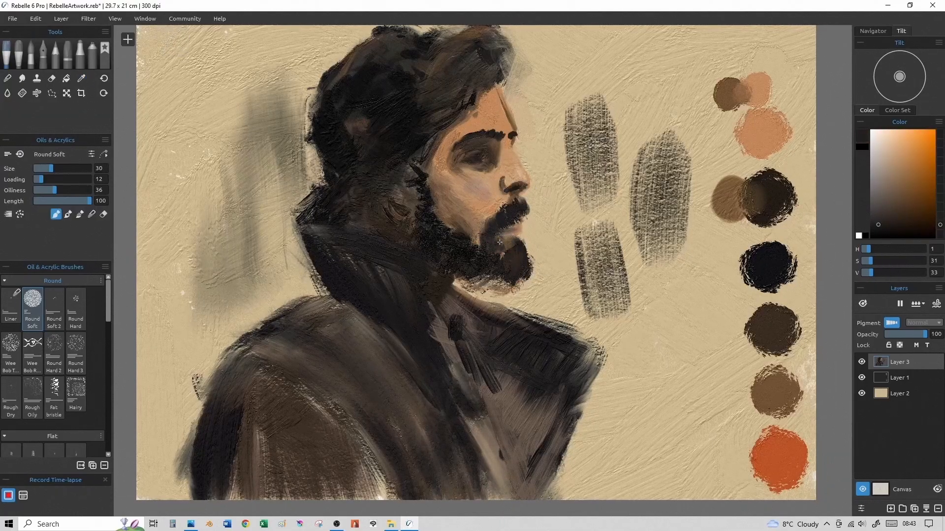
# - Soften the jaw and chin beard into a smooth dark mass with an enlarged Round Soft brush
pyautogui.press(']')
pyautogui.press(']')
pyautogui.press(']')
pyautogui.press(']')
pyautogui.press(']')
pyautogui.press(']')
pyautogui.press(']')
pyautogui.press(']')
pyautogui.press(']')
pyautogui.press(']')
pyautogui.press('[')
pyautogui.press('[')
pyautogui.moveTo(454, 254)
pyautogui.mouseDown()
pyautogui.moveTo(446, 232)
pyautogui.moveTo(455, 228)
pyautogui.moveTo(430, 220)
pyautogui.mouseUp()
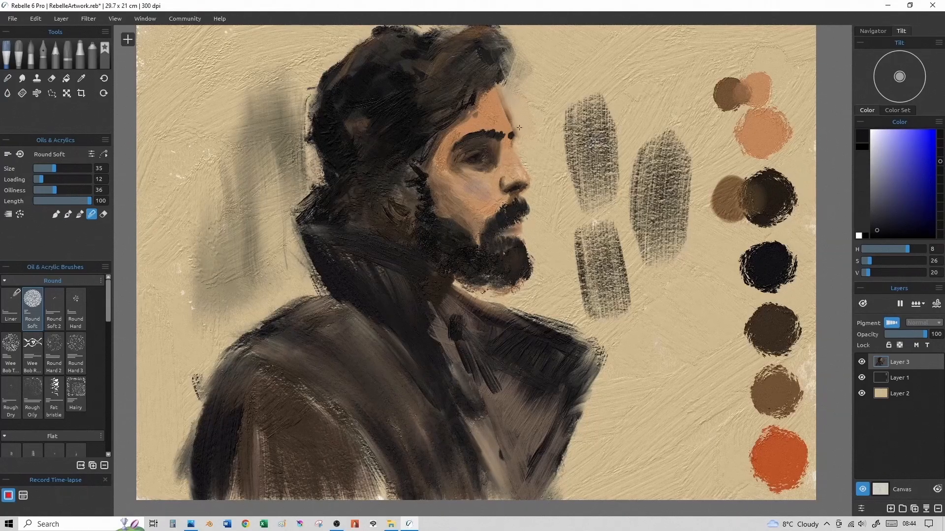
# - Return Round Soft to painting mode at size 18 and touch up the forehead edge with a sampled brown
pyautogui.press('[')
pyautogui.press('[')
pyautogui.press('[')
pyautogui.press('[')
pyautogui.press('[')
pyautogui.keyDown('ctrl'); pyautogui.click(510, 123); pyautogui.keyUp('ctrl')
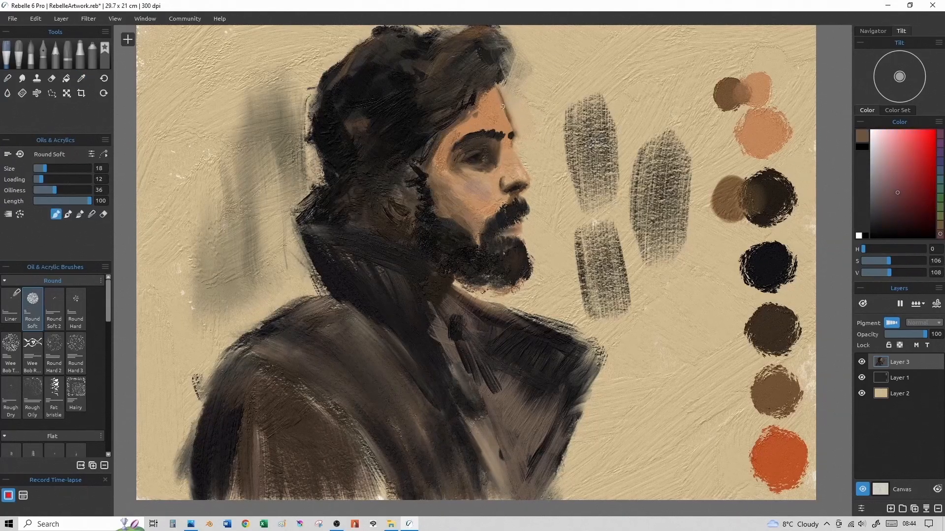
# - Darken the eye socket with Round Soft at size 20, using the palette's dark brown lowered to value 18
pyautogui.press(']')
pyautogui.press(']')
pyautogui.press(']')
pyautogui.press(']')
pyautogui.press(']')
pyautogui.press(']')
pyautogui.press(']')
pyautogui.press(']')
pyautogui.keyDown('alt'); pyautogui.click(774, 205); pyautogui.keyUp('alt')
pyautogui.click(896, 231)
pyautogui.press('[')
pyautogui.press('[')
pyautogui.press('[')
pyautogui.press('[')
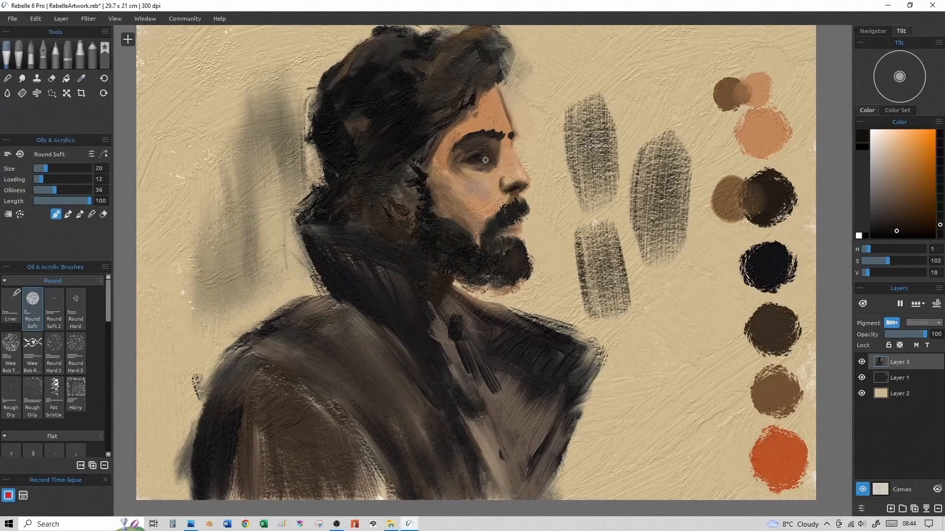
# - Blend the darkened eye socket into the surrounding skin with Round Soft in blending mode, varying its size
pyautogui.click(92, 214)
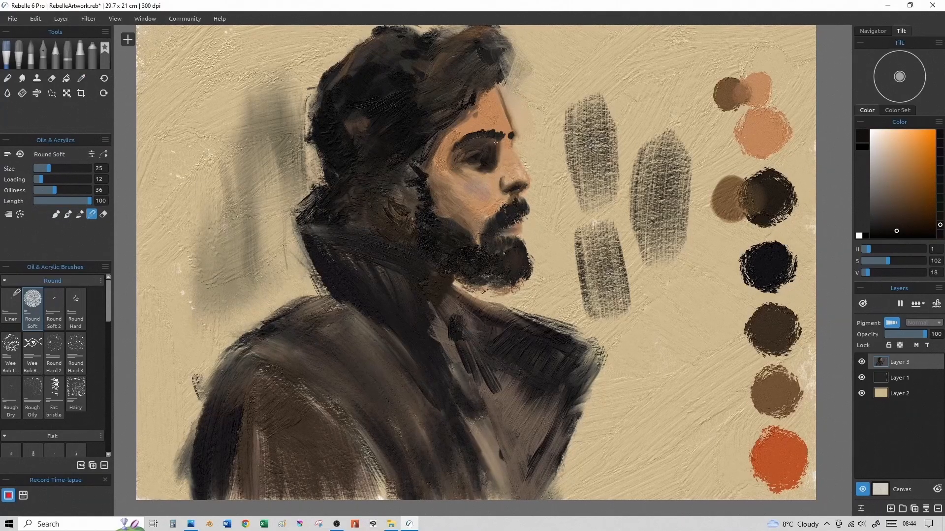
pyautogui.press('[')
pyautogui.press('[')
pyautogui.press('[')
pyautogui.press('[')
pyautogui.press(']')
pyautogui.press(']')
pyautogui.press(']')
pyautogui.press(']')
pyautogui.press(']')
pyautogui.press(']')
pyautogui.press(']')
pyautogui.press(']')
# - Even out the greyish patch on the cheek with a sampled skin tone, saturation 97 and value 191
pyautogui.keyDown('alt'); pyautogui.click(491, 187); pyautogui.keyUp('alt')
pyautogui.press('[')
pyautogui.press('[')
pyautogui.press('[')
pyautogui.press('[')
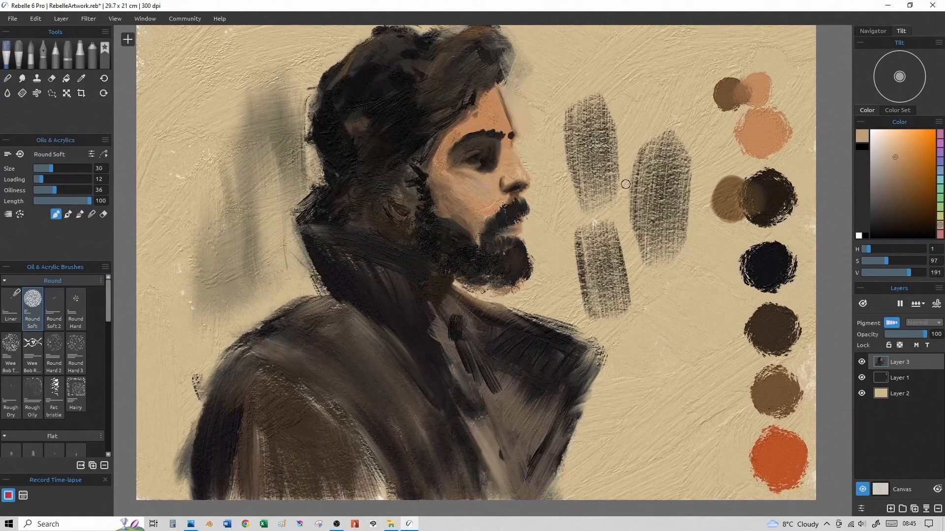
# - Paint the upper beard along the cheek with the palette's dark brown, value 57, using Round Soft at size 50
pyautogui.press(']')
pyautogui.press(']')
pyautogui.press(']')
pyautogui.press(']')
pyautogui.keyDown('alt'); pyautogui.click(769, 204); pyautogui.keyUp('alt')
pyautogui.press(']')
pyautogui.press(']')
pyautogui.press(']')
pyautogui.press(']')
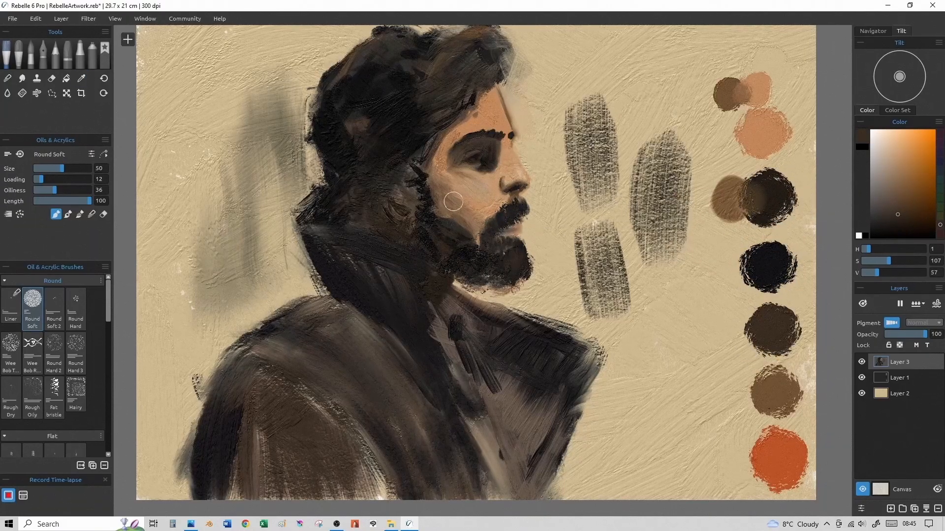
pyautogui.press('[')
pyautogui.press('[')
# - Sample a dark brown from the hair, saturation 73 and value 49, and work it into the chin beard
pyautogui.keyDown('alt'); pyautogui.click(386, 67); pyautogui.keyUp('alt')
pyautogui.press('[')
pyautogui.press(']')
pyautogui.press(']')
pyautogui.press(']')
pyautogui.press(']')
pyautogui.press(']')
pyautogui.press(']')
pyautogui.press(']')
pyautogui.press(']')
pyautogui.press(']')
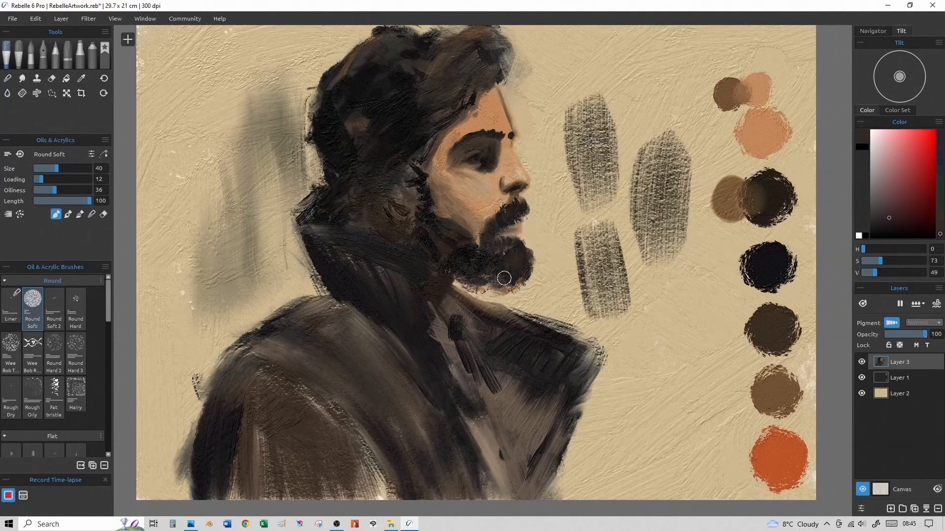
# - Paint brown strands, saturation 131 and value 121, through the front and top hair with Round Soft reduced to size 25
pyautogui.press('[')
pyautogui.press('[')
pyautogui.press('[')
pyautogui.press('[')
pyautogui.press('[')
pyautogui.press('[')
pyautogui.press('[')
pyautogui.press('[')
pyautogui.press('[')
pyautogui.press('[')
pyautogui.press('[')
pyautogui.press('[')
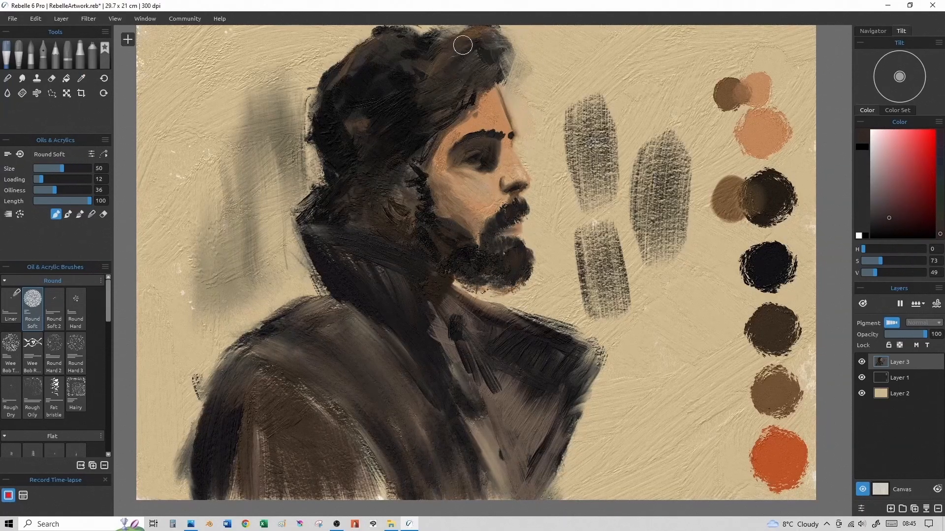
pyautogui.keyDown('alt'); pyautogui.click(716, 212); pyautogui.keyUp('alt')
pyautogui.press(']')
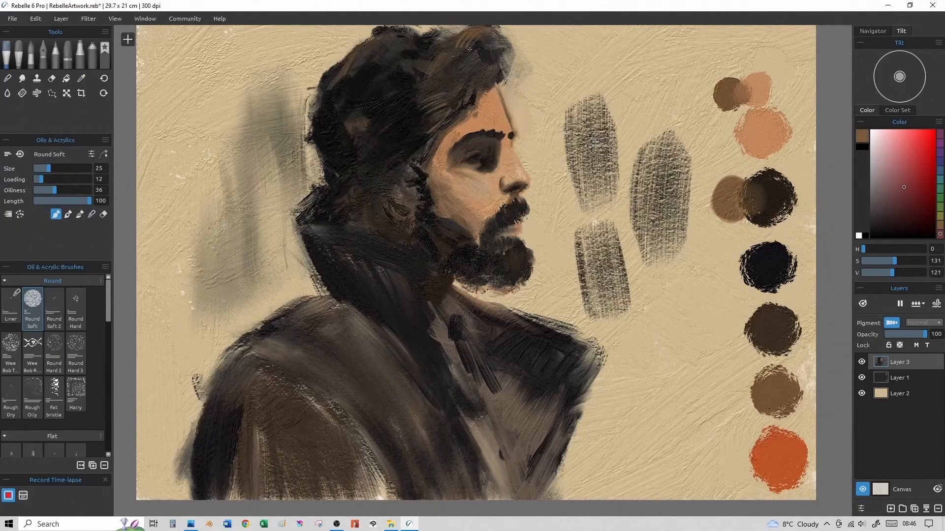
pyautogui.press('[')
pyautogui.moveTo(423, 39); pyautogui.dragTo(429, 77)
# - Sample the palette's brown, saturation 137 and value 112, and paint lighter strands on the side of the head
pyautogui.press(']')
pyautogui.press(']')
pyautogui.keyDown('alt'); pyautogui.click(745, 202); pyautogui.keyUp('alt')
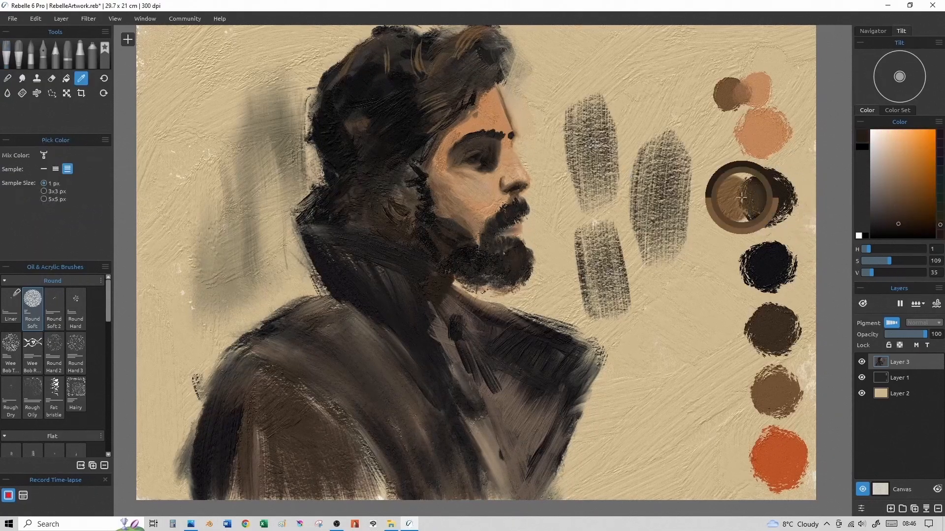
pyautogui.keyDown('alt'); pyautogui.click(732, 95); pyautogui.keyUp('alt')
pyautogui.press(']')
pyautogui.press(']')
pyautogui.press(']')
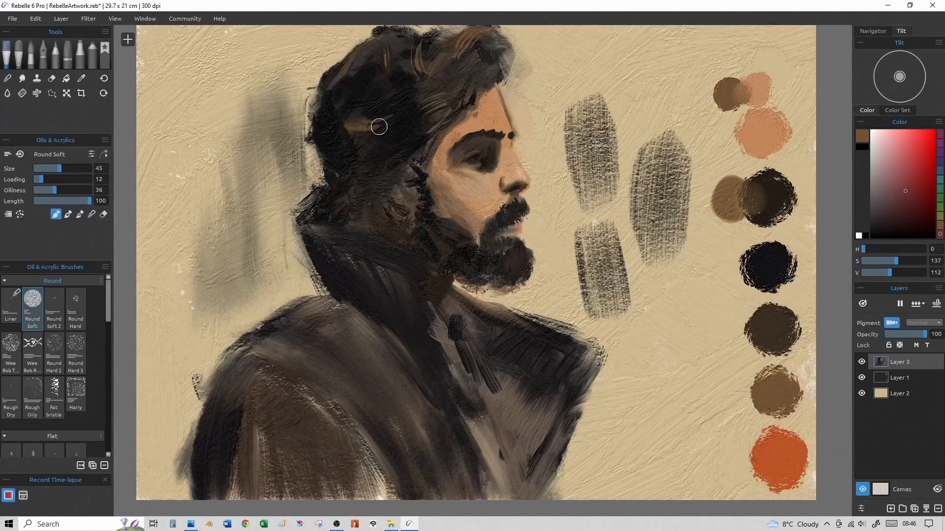
# - Add thinner brown strands to the hair around the ear, reducing Round Soft to size 20
pyautogui.press('[')
pyautogui.press('[')
pyautogui.moveTo(385, 171); pyautogui.dragTo(376, 209)
pyautogui.press('[')
pyautogui.press('[')
pyautogui.press('[')
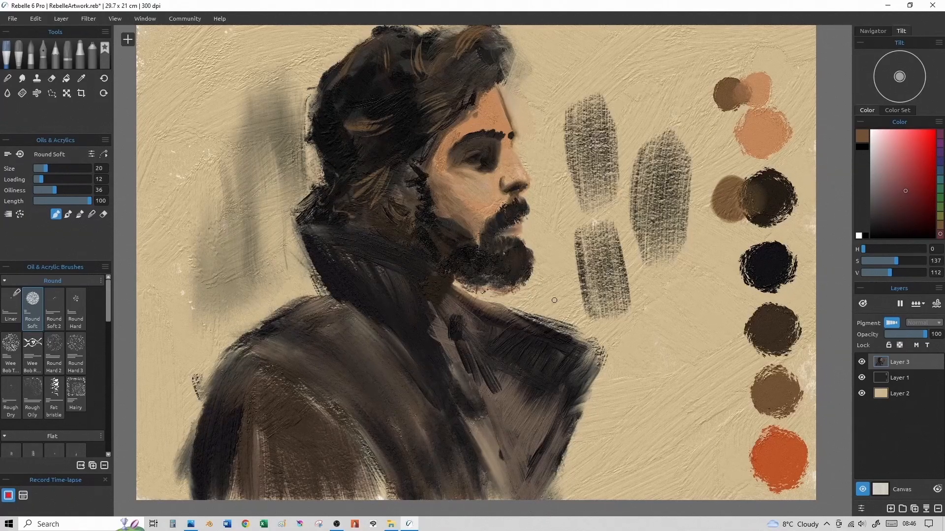
# - Define the front curl above the forehead with the palette's near-black, enlarging Round Soft up to size 80
pyautogui.keyDown('alt'); pyautogui.click(767, 267); pyautogui.keyUp('alt')
pyautogui.press(']')
pyautogui.press(']')
pyautogui.press(']')
pyautogui.moveTo(503, 66)
pyautogui.mouseDown()
pyautogui.moveTo(478, 82)
pyautogui.moveTo(482, 73)
pyautogui.mouseUp()
pyautogui.press(']')
pyautogui.moveTo(493, 32); pyautogui.dragTo(507, 73)
pyautogui.press(']')
pyautogui.press(']')
pyautogui.press(']')
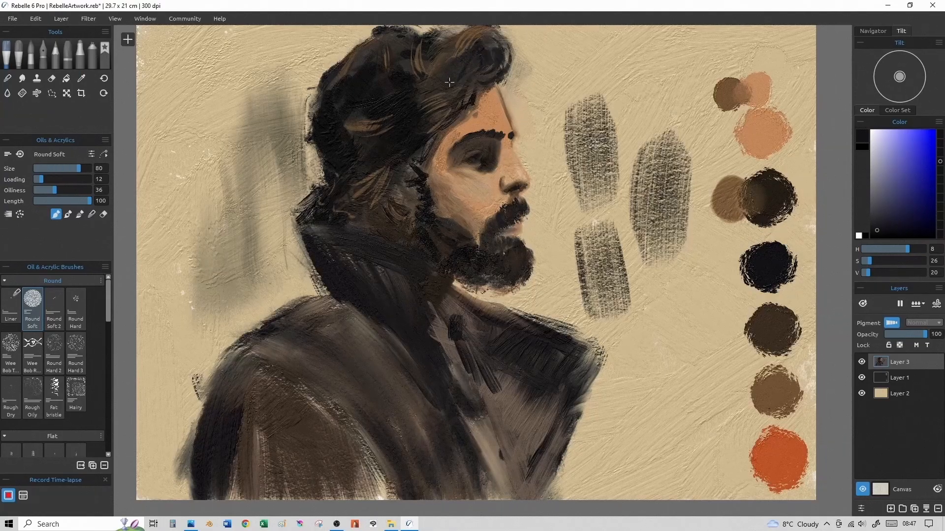
# - Lower the near-black to saturation 19 and value 13 and deepen the shadows between the top hair strands
pyautogui.click(874, 233)
pyautogui.press(']')
pyautogui.press(']')
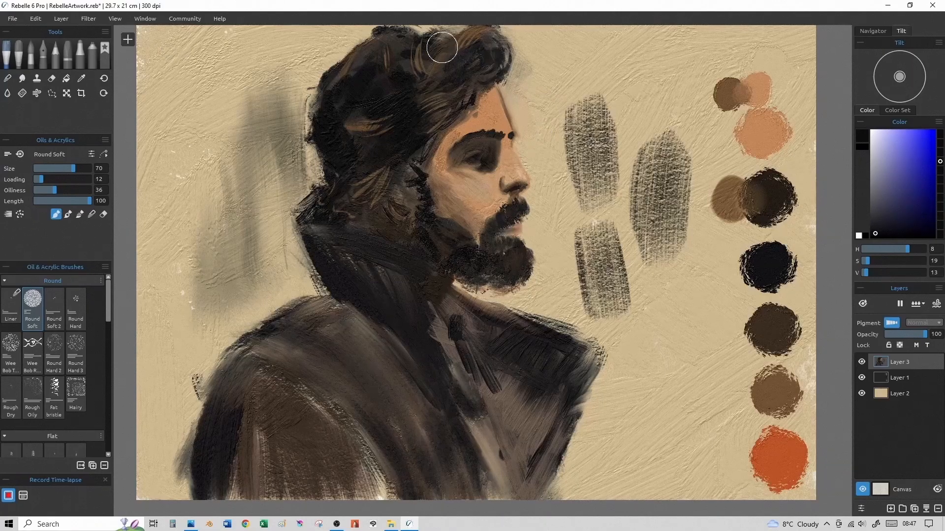
pyautogui.press('[')
pyautogui.press('[')
pyautogui.press('[')
pyautogui.press('[')
pyautogui.press('[')
pyautogui.press('[')
pyautogui.press('[')
pyautogui.press('[')
pyautogui.press('[')
# - Fill the gap in the eyebrow with its sampled dark tone and sample the skin tone above it
pyautogui.press(']')
pyautogui.press(']')
pyautogui.press(']')
pyautogui.press(']')
pyautogui.press('[')
pyautogui.press('[')
pyautogui.press('[')
pyautogui.keyDown('alt'); pyautogui.click(501, 136); pyautogui.keyUp('alt')
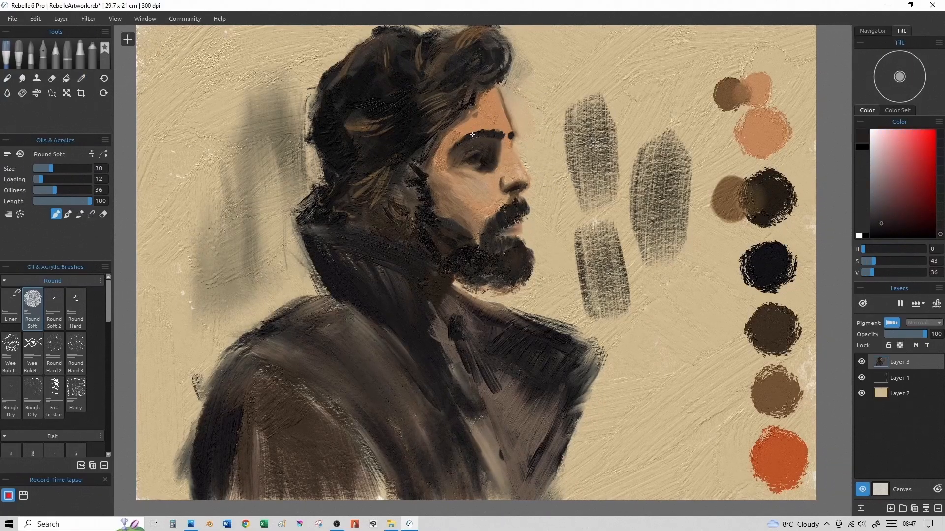
pyautogui.press('[')
pyautogui.keyDown('alt'); pyautogui.click(501, 127); pyautogui.keyUp('alt')
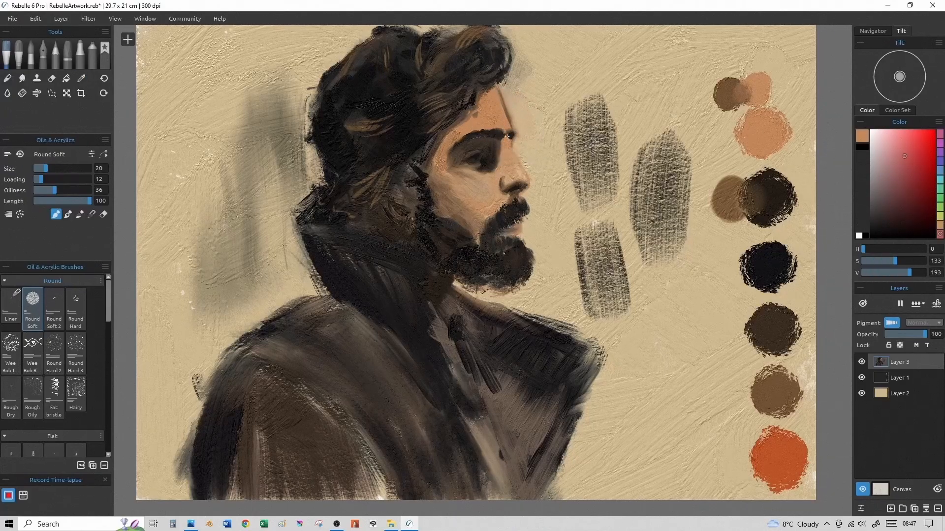
# - Dab a sampled brown, saturation 121 and value 99, along the side of the nose bridge with the Rough Dry brush
pyautogui.keyDown('alt'); pyautogui.click(507, 204); pyautogui.keyUp('alt')
pyautogui.press(']')
pyautogui.press(']')
pyautogui.press(']')
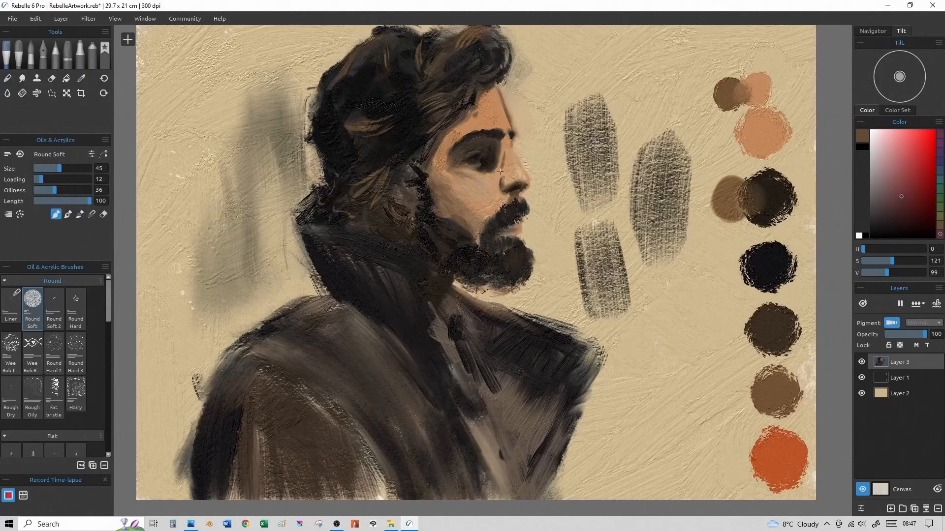
pyautogui.click(11, 398)
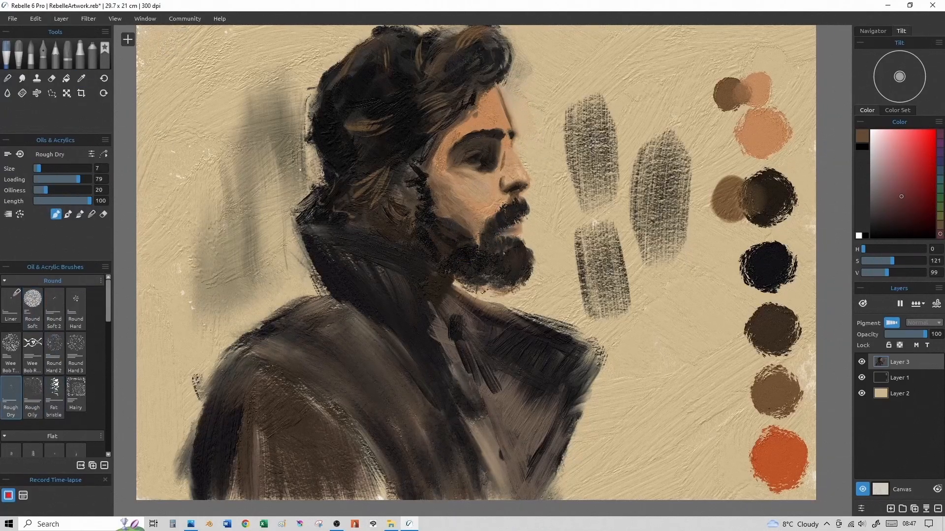
pyautogui.press(']')
pyautogui.press(']')
pyautogui.moveTo(501, 156); pyautogui.dragTo(504, 170)
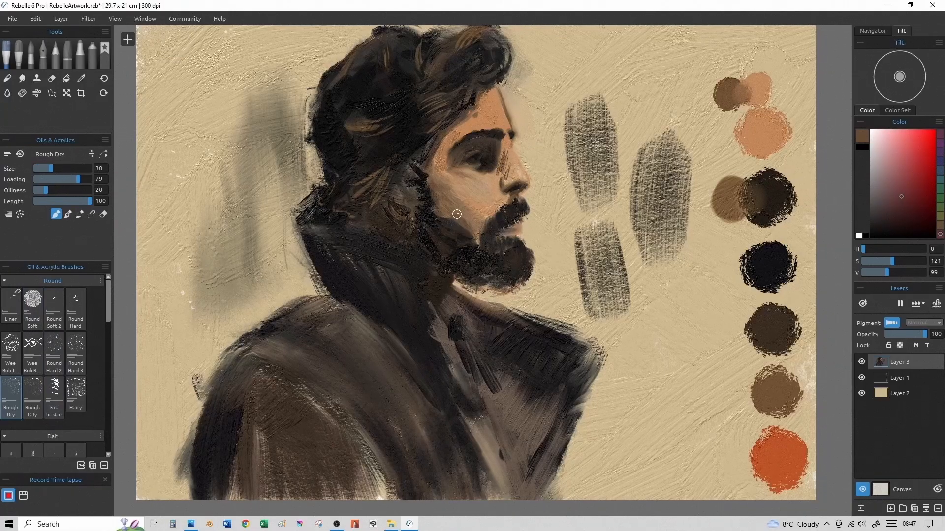
pyautogui.press(']')
pyautogui.press(']')
# - Blend the brown beside the nose bridge into the skin with Rough Dry in blending mode, varying its size
pyautogui.click(92, 214)
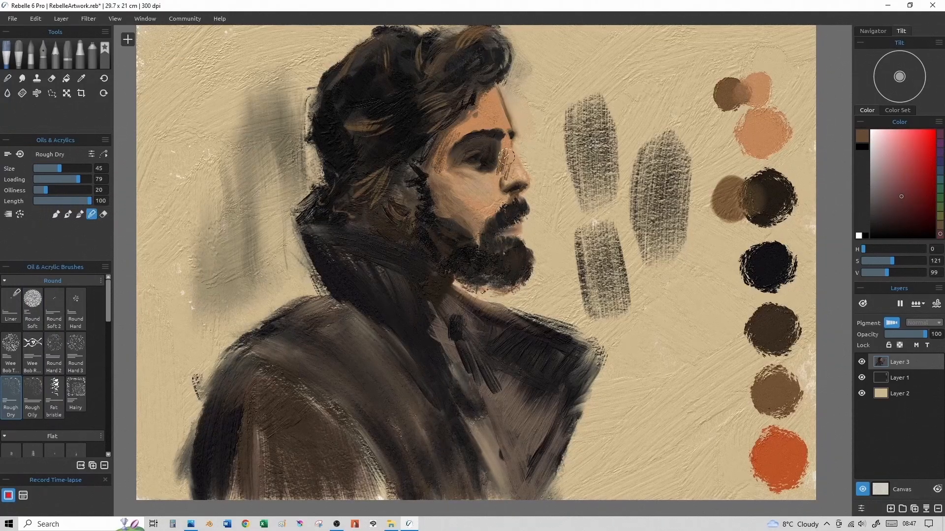
pyautogui.press('[')
pyautogui.press('[')
pyautogui.press(']')
pyautogui.press(']')
pyautogui.press('[')
pyautogui.press('[')
pyautogui.press('[')
pyautogui.press('[')
# - Paint a light skin highlight, saturation 78 and value 217, across the cheekbone and blend it with Rough Dry at size 35
pyautogui.keyDown('alt'); pyautogui.click(502, 199); pyautogui.keyUp('alt')
pyautogui.press(']')
pyautogui.press(']')
pyautogui.press(']')
pyautogui.press(']')
pyautogui.press(']')
pyautogui.moveTo(458, 178); pyautogui.dragTo(491, 191)
pyautogui.press('[')
pyautogui.press('[')
pyautogui.click(91, 215)
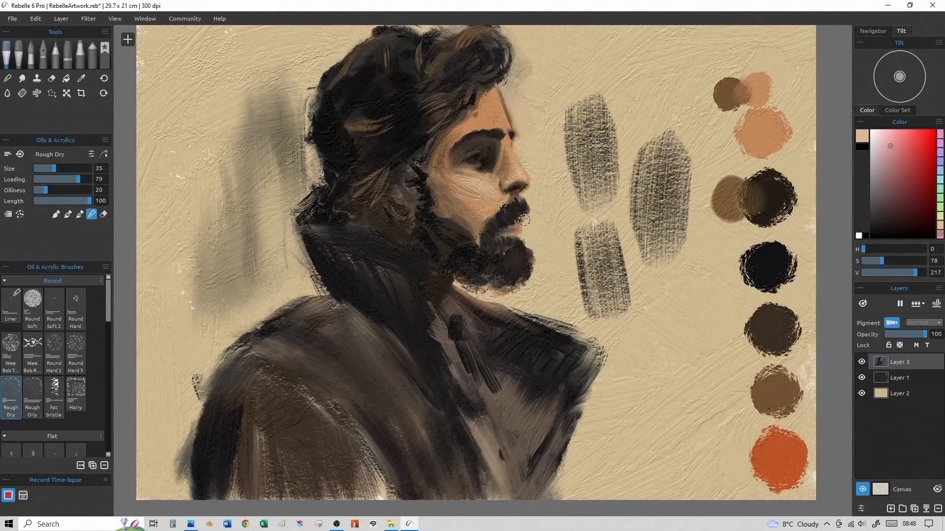
# - Sample a dark brown, saturation 109 and value 35, and set Rough Dry to paint mode with loading 12 and size 100
pyautogui.keyDown('alt'); pyautogui.click(730, 186); pyautogui.keyUp('alt')
pyautogui.press(']')
pyautogui.press(']')
pyautogui.press(']')
pyautogui.click(41, 180)
pyautogui.press(']')
pyautogui.press(']')
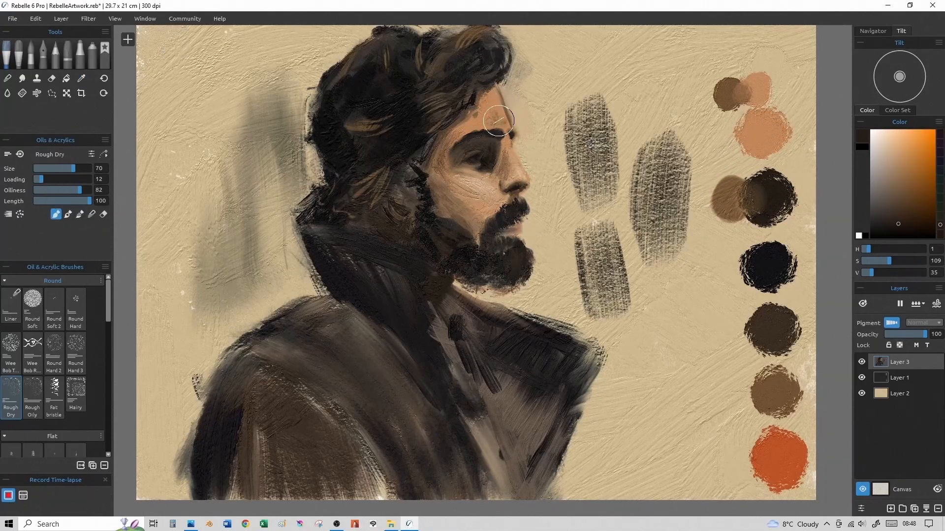
pyautogui.press(']')
pyautogui.press(']')
pyautogui.press(']')
pyautogui.press(']')
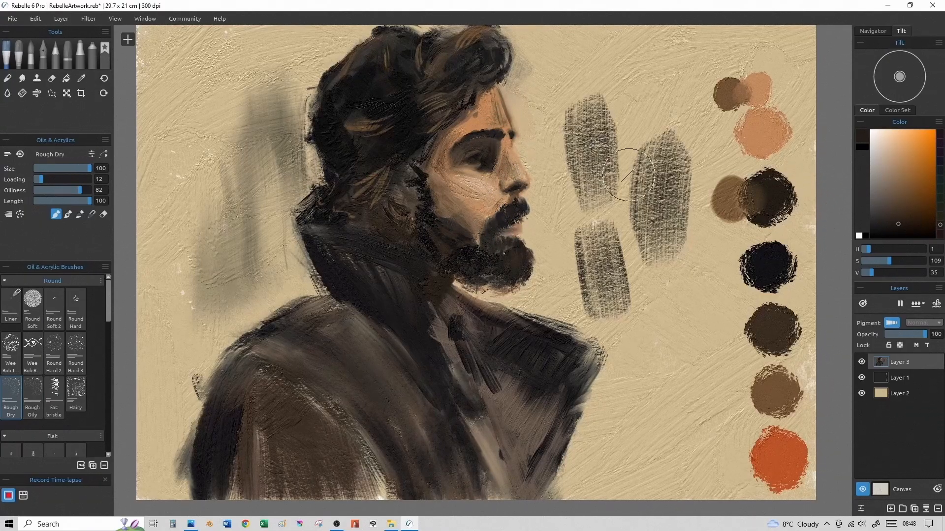
# - Sample a skin tone, saturation 135 and value 195, and paint it over the cheek with Rough Dry at varied sizes
pyautogui.keyDown('alt'); pyautogui.click(849, 108); pyautogui.keyUp('alt')
pyautogui.keyDown('alt'); pyautogui.click(848, 109); pyautogui.keyUp('alt')
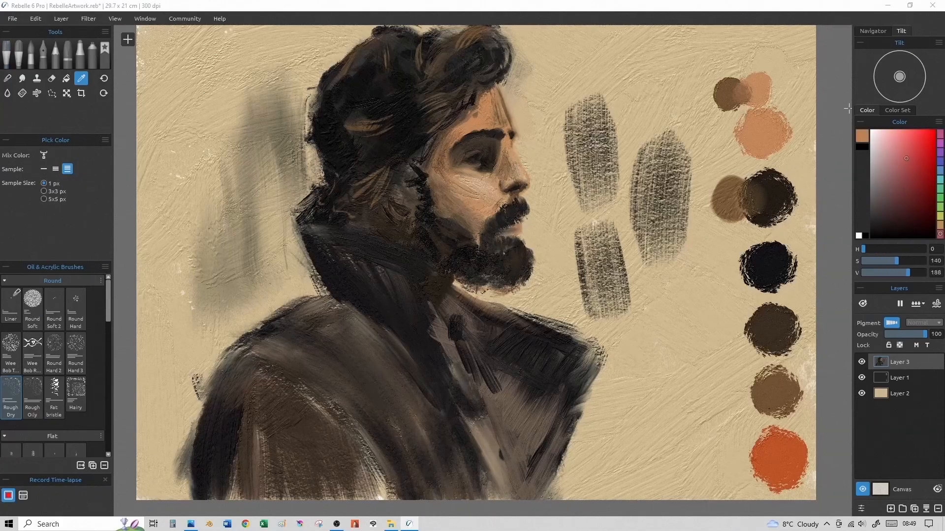
pyautogui.keyDown('alt'); pyautogui.click(848, 108); pyautogui.keyUp('alt')
pyautogui.press('[')
pyautogui.press('[')
pyautogui.press('[')
pyautogui.press('[')
pyautogui.press('[')
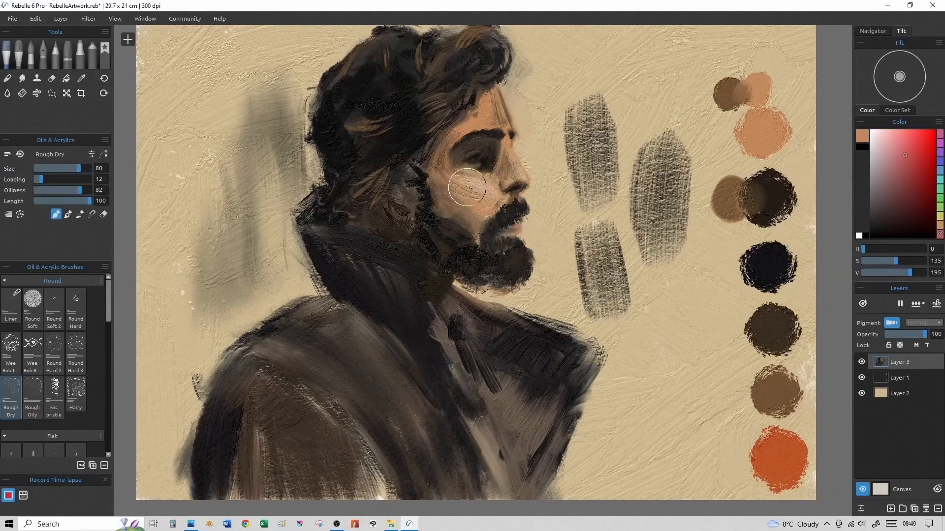
pyautogui.press(']')
pyautogui.press('[')
pyautogui.press('[')
pyautogui.press('[')
pyautogui.press('[')
pyautogui.press(']')
pyautogui.moveTo(452, 184)
pyautogui.mouseDown()
pyautogui.moveTo(497, 191)
pyautogui.moveTo(485, 223)
pyautogui.moveTo(442, 202)
pyautogui.mouseUp()
pyautogui.press(']')
pyautogui.press(']')
pyautogui.press(']')
pyautogui.press('[')
pyautogui.press('[')
pyautogui.press('[')
pyautogui.press('[')
pyautogui.press('[')
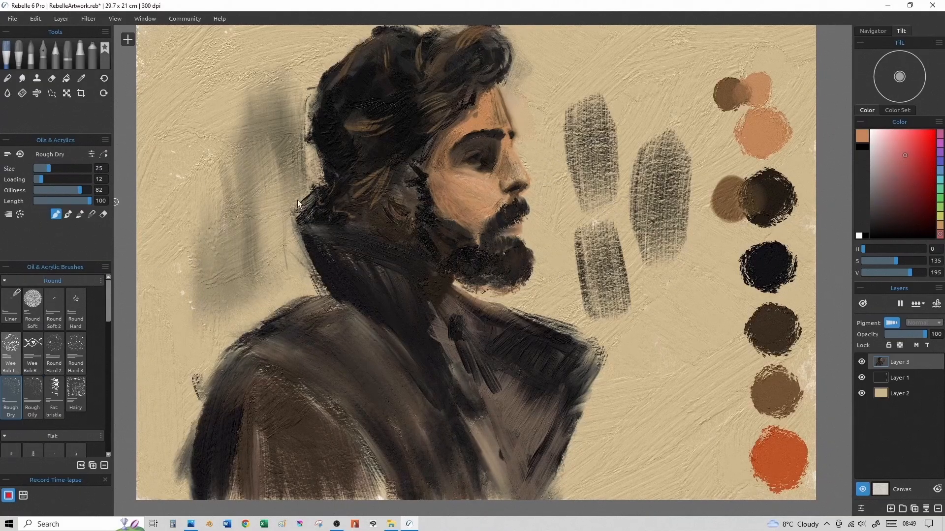
# - Work sampled skin tones into the cheek below the eye with the Flat Dry brush at size 35
pyautogui.click(10, 350)
pyautogui.moveTo(108, 304); pyautogui.dragTo(114, 340)
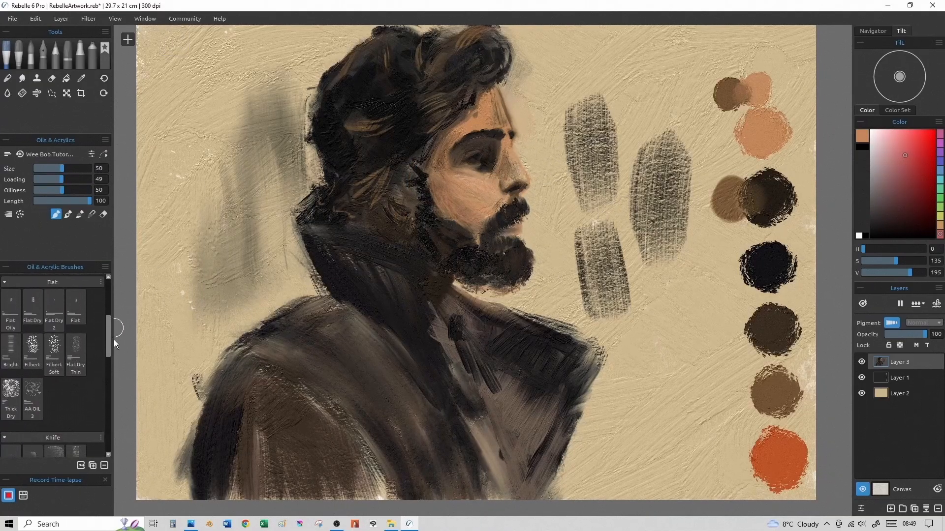
pyautogui.click(34, 298)
pyautogui.keyDown('alt'); pyautogui.click(480, 192); pyautogui.keyUp('alt')
pyautogui.keyDown('alt'); pyautogui.click(459, 211); pyautogui.keyUp('alt')
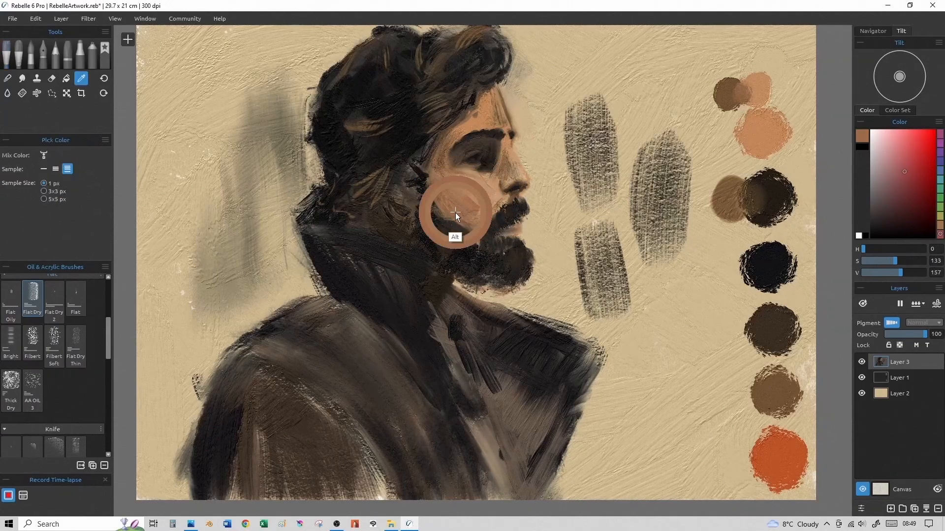
pyautogui.moveTo(488, 177)
pyautogui.mouseDown()
pyautogui.moveTo(492, 201)
pyautogui.moveTo(473, 175)
pyautogui.mouseUp()
pyautogui.keyDown('alt'); pyautogui.click(482, 181); pyautogui.keyUp('alt')
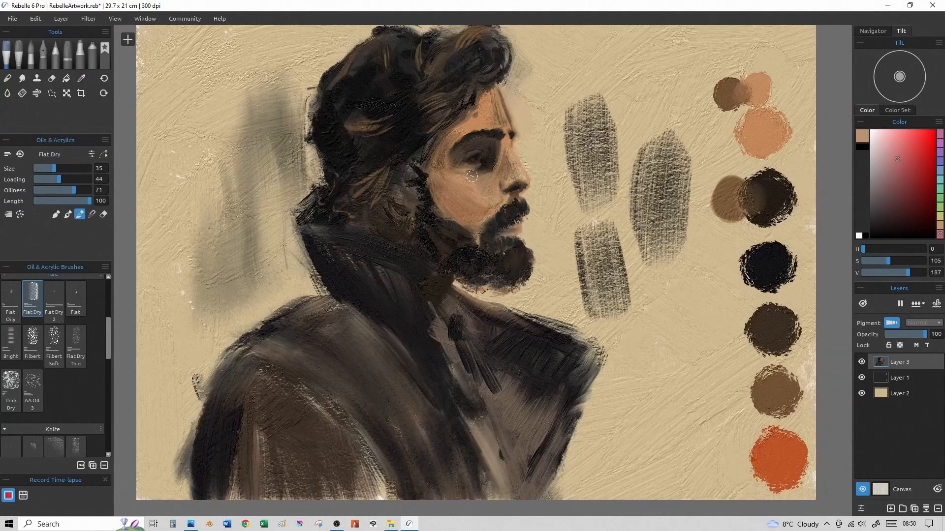
# - Smooth the forehead with sampled skin tones using Flat Dry, and touch up under the nose with a brown, saturation 97 and value 124
pyautogui.keyDown('alt'); pyautogui.click(489, 99); pyautogui.keyUp('alt')
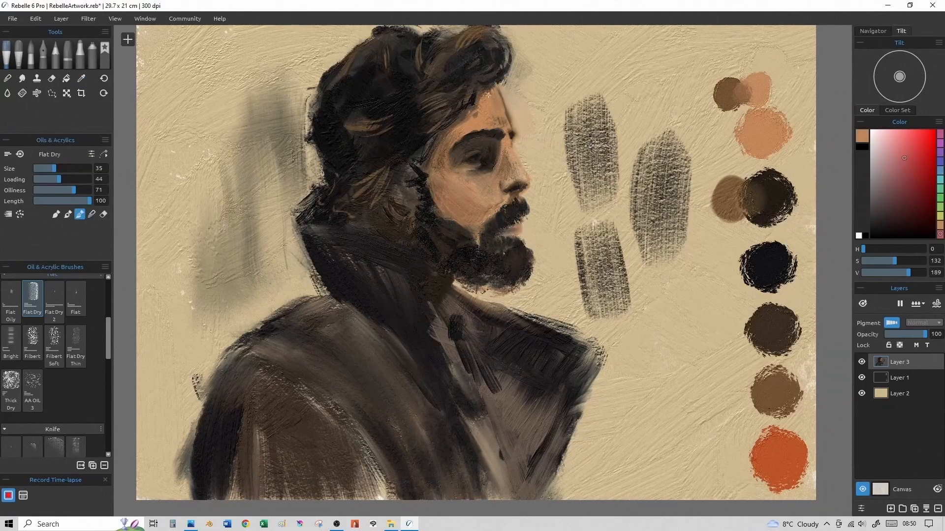
pyautogui.keyDown('alt'); pyautogui.click(495, 122); pyautogui.keyUp('alt')
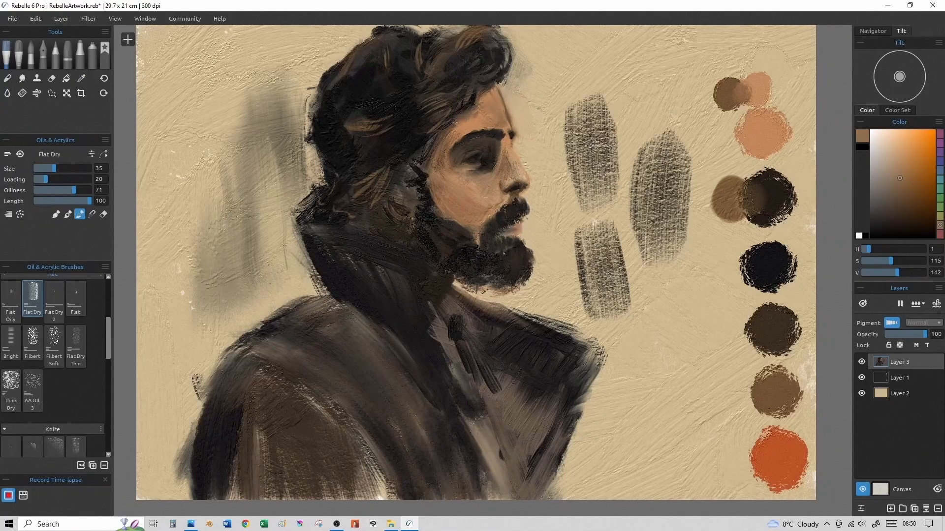
pyautogui.keyDown('alt'); pyautogui.click(515, 197); pyautogui.keyUp('alt')
pyautogui.press('[')
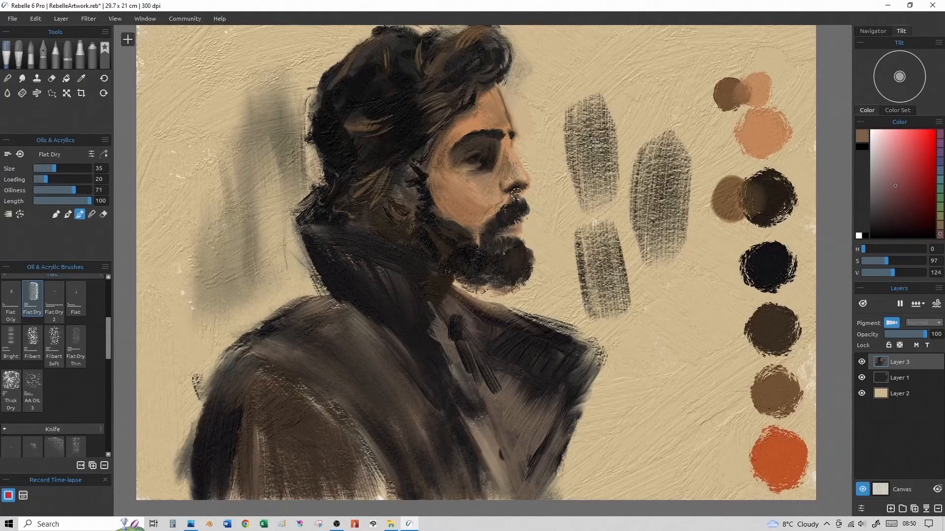
# - Soften the mustache, chin and jaw beard with a near-black, saturation 50 and value 36, using Flat Dry at sizes 30 to 50
pyautogui.press(']')
pyautogui.press(']')
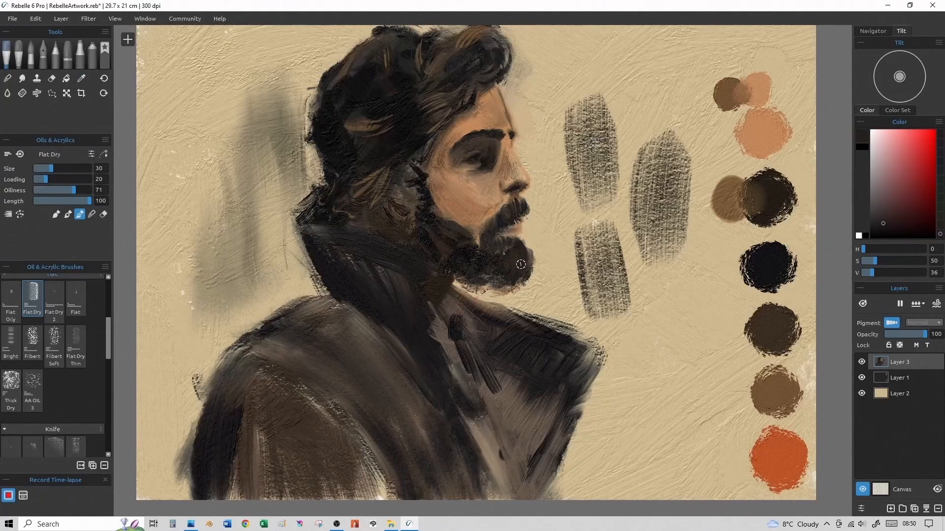
pyautogui.press(']')
pyautogui.press(']')
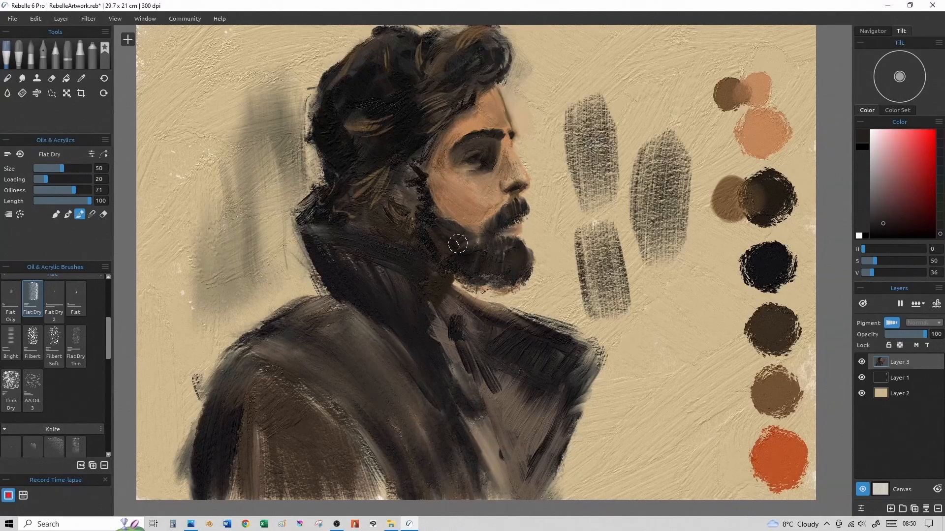
pyautogui.press(']')
pyautogui.press(']')
pyautogui.press('[')
pyautogui.press('[')
# - Paint the near-black tone over the neck, collar and shirt opening with Flat Dry at up to size 70
pyautogui.moveTo(456, 281)
pyautogui.mouseDown()
pyautogui.moveTo(450, 299)
pyautogui.moveTo(466, 333)
pyautogui.mouseUp()
pyautogui.press(']')
pyautogui.press(']')
pyautogui.press(']')
pyautogui.press(']')
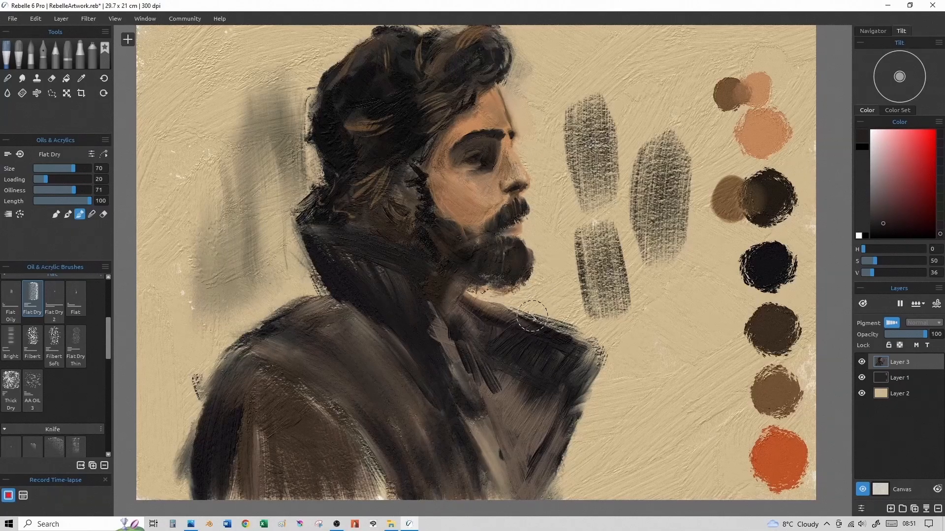
pyautogui.moveTo(401, 285)
pyautogui.mouseDown()
pyautogui.moveTo(330, 260)
pyautogui.moveTo(381, 328)
pyautogui.moveTo(380, 260)
pyautogui.mouseUp()
pyautogui.moveTo(441, 304); pyautogui.dragTo(467, 394)
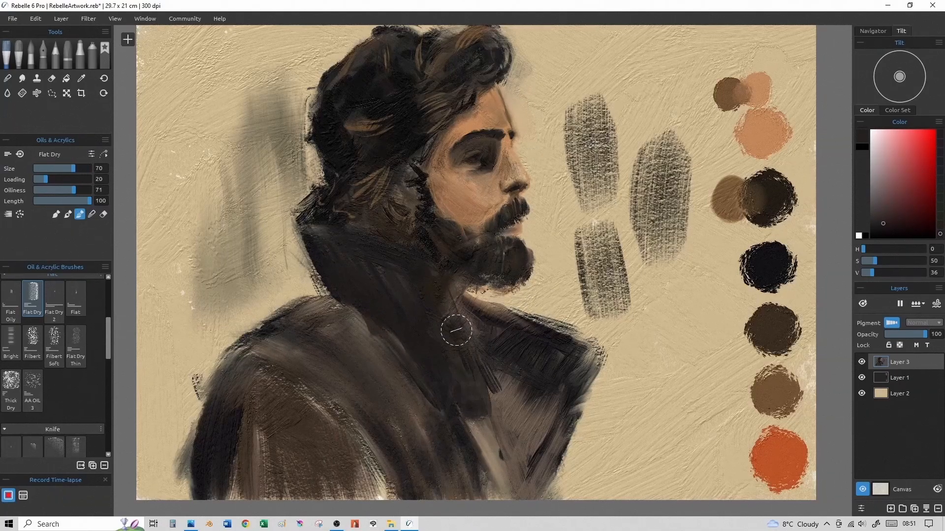
pyautogui.moveTo(456, 331); pyautogui.dragTo(481, 434)
# - Paint brown edge strips, saturation 131 and value 121, down the collar and shirt opening with Flat Dry at size 25
pyautogui.press('[')
pyautogui.press('[')
pyautogui.press('[')
pyautogui.press('[')
pyautogui.press('[')
pyautogui.keyDown('alt'); pyautogui.click(717, 203); pyautogui.keyUp('alt')
pyautogui.press('[')
pyautogui.press('[')
pyautogui.moveTo(450, 305)
pyautogui.mouseDown()
pyautogui.moveTo(466, 362)
pyautogui.moveTo(434, 267)
pyautogui.moveTo(493, 427)
pyautogui.mouseUp()
pyautogui.press('[')
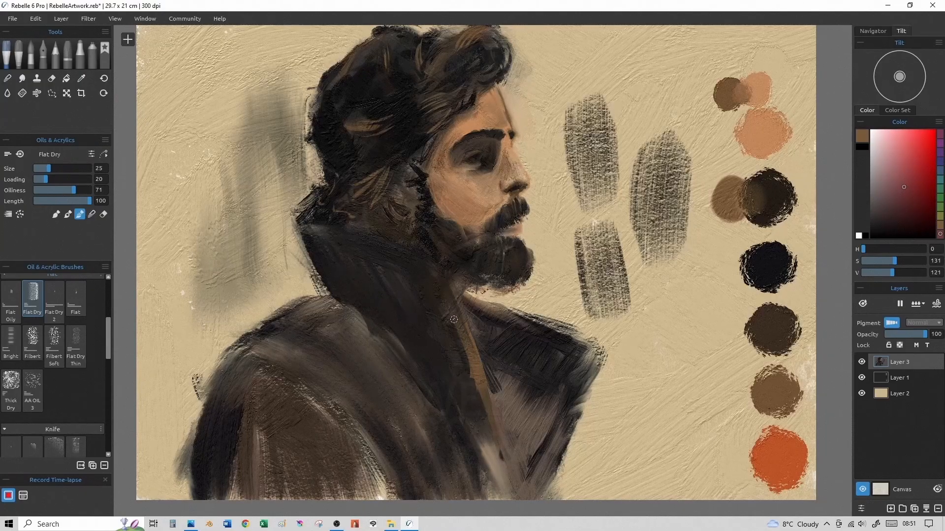
pyautogui.moveTo(401, 263); pyautogui.dragTo(481, 423)
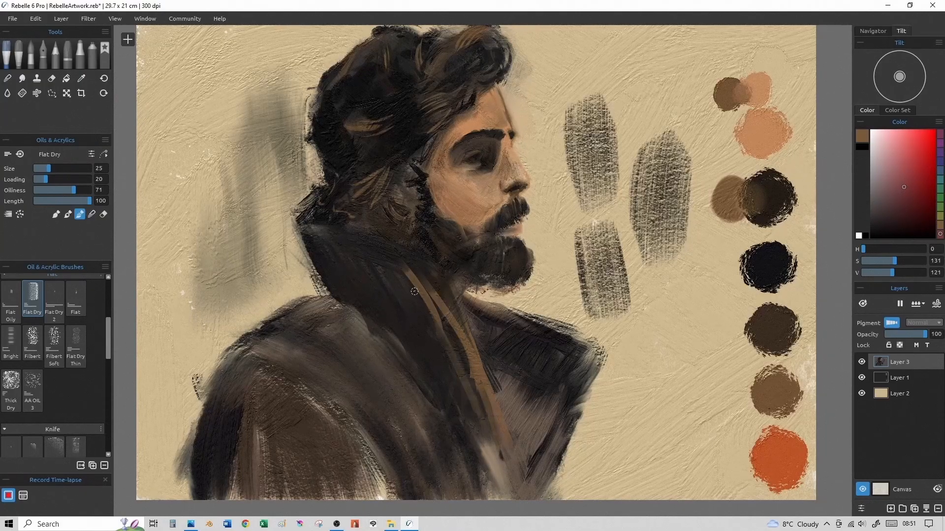
pyautogui.moveTo(423, 291); pyautogui.dragTo(488, 447)
# - Sample the dark swatch and darken the area between the brown collar strips with a smaller Flat Dry brush
pyautogui.keyDown('alt'); pyautogui.click(779, 203); pyautogui.keyUp('alt')
pyautogui.moveTo(453, 330)
pyautogui.mouseDown()
pyautogui.moveTo(452, 288)
pyautogui.moveTo(454, 322)
pyautogui.moveTo(469, 346)
pyautogui.moveTo(481, 364)
pyautogui.mouseUp()
pyautogui.press('[')
pyautogui.press('[')
pyautogui.press('[')
pyautogui.press('[')
pyautogui.press('[')
# - Sample a greenish dark tone, saturation 23 and value 34, and fill the shirt opening between the brown strips with Flat Dry
pyautogui.keyDown('alt'); pyautogui.click(467, 344); pyautogui.keyUp('alt')
pyautogui.press(']')
pyautogui.press(']')
pyautogui.press(']')
pyautogui.press(']')
pyautogui.press('[')
pyautogui.press('[')
pyautogui.moveTo(472, 358)
pyautogui.mouseDown()
pyautogui.moveTo(486, 408)
pyautogui.moveTo(474, 351)
pyautogui.moveTo(476, 404)
pyautogui.moveTo(484, 391)
pyautogui.moveTo(497, 443)
pyautogui.mouseUp()
pyautogui.press(']')
pyautogui.press(']')
pyautogui.press(']')
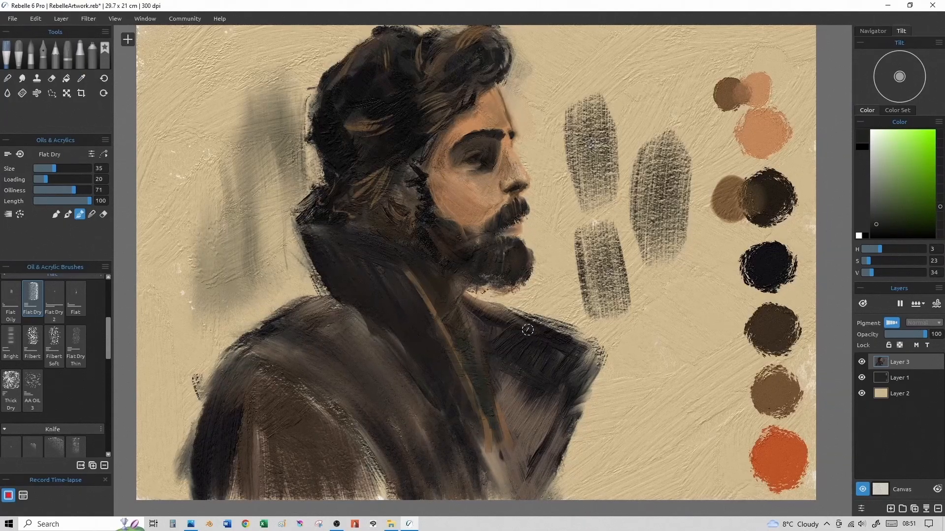
pyautogui.moveTo(464, 320)
pyautogui.mouseDown()
pyautogui.moveTo(458, 351)
pyautogui.moveTo(469, 375)
pyautogui.mouseUp()
pyautogui.moveTo(488, 416); pyautogui.dragTo(495, 430)
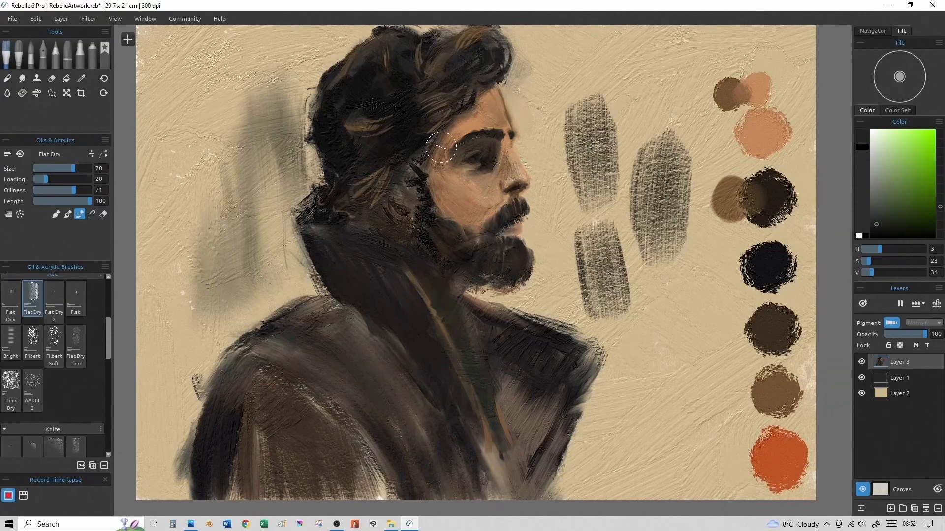
# - Darken and soften the sideburn and beard edge along the cheek and jaw with Flat Dry at varied sizes
pyautogui.press(']')
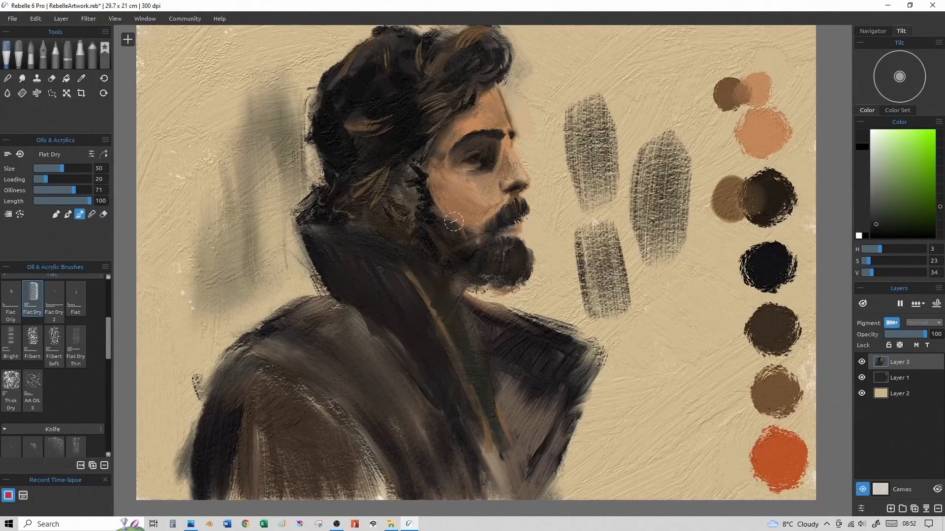
pyautogui.moveTo(430, 193); pyautogui.dragTo(439, 211)
pyautogui.press('[')
pyautogui.moveTo(477, 238); pyautogui.dragTo(483, 250)
pyautogui.press(']')
pyautogui.press(']')
pyautogui.press(']')
pyautogui.press(']')
pyautogui.press(']')
pyautogui.press(']')
pyautogui.press(']')
pyautogui.press('[')
pyautogui.press('[')
pyautogui.press('[')
# - Cover the lower front of the far lapel with a dark tone, saturation 37 and value 41, using Flat Dry Thin at size 70
pyautogui.click(74, 345)
pyautogui.press(']')
pyautogui.press(']')
pyautogui.press(']')
pyautogui.press(']')
pyautogui.press(']')
pyautogui.press(']')
pyautogui.moveTo(548, 401); pyautogui.dragTo(524, 432)
pyautogui.keyDown('alt'); pyautogui.click(525, 401); pyautogui.keyUp('alt')
pyautogui.moveTo(509, 387)
pyautogui.mouseDown()
pyautogui.moveTo(531, 446)
pyautogui.moveTo(512, 422)
pyautogui.moveTo(543, 442)
pyautogui.moveTo(567, 429)
pyautogui.moveTo(529, 456)
pyautogui.moveTo(531, 492)
pyautogui.mouseUp()
pyautogui.moveTo(506, 433)
pyautogui.mouseDown()
pyautogui.moveTo(489, 429)
pyautogui.moveTo(518, 479)
pyautogui.mouseUp()
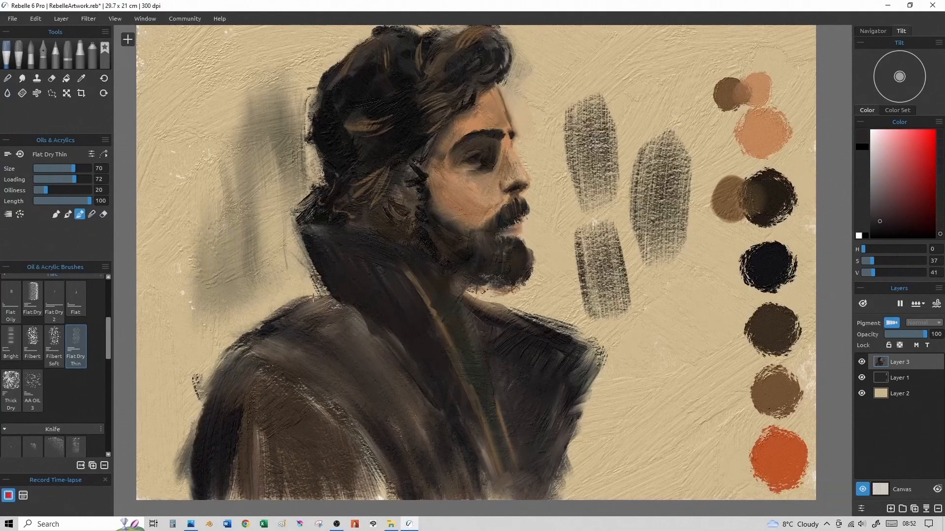
# - Darken the near shoulder and chest of the coat with Flat Dry Thin, setting the brush length to 24
pyautogui.moveTo(313, 297)
pyautogui.mouseDown()
pyautogui.moveTo(389, 333)
pyautogui.moveTo(400, 364)
pyautogui.mouseUp()
pyautogui.moveTo(331, 338); pyautogui.dragTo(379, 388)
pyautogui.moveTo(365, 343); pyautogui.dragTo(415, 426)
pyautogui.moveTo(262, 335); pyautogui.dragTo(322, 364)
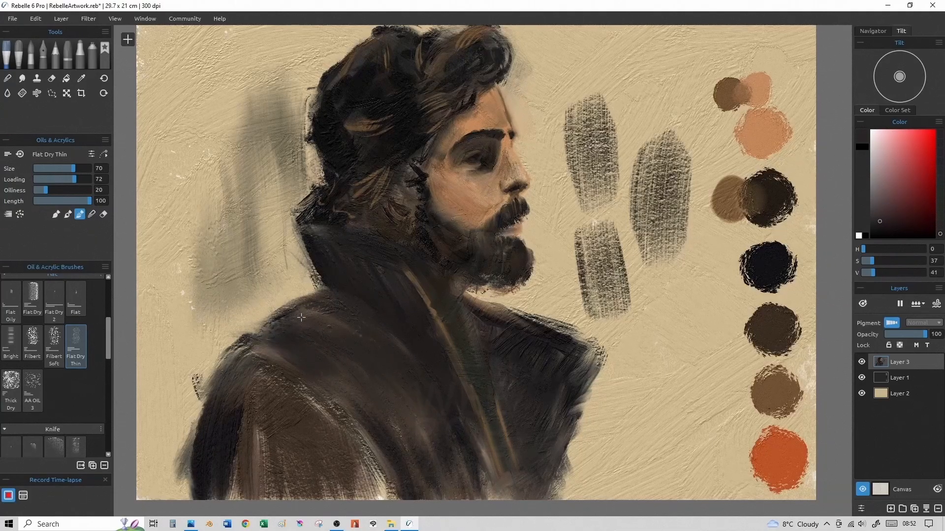
pyautogui.moveTo(311, 316); pyautogui.dragTo(244, 353)
pyautogui.click(48, 201)
pyautogui.moveTo(331, 341); pyautogui.dragTo(388, 394)
pyautogui.moveTo(256, 350)
pyautogui.mouseDown()
pyautogui.moveTo(446, 459)
pyautogui.moveTo(416, 468)
pyautogui.moveTo(483, 486)
pyautogui.moveTo(475, 470)
pyautogui.mouseUp()
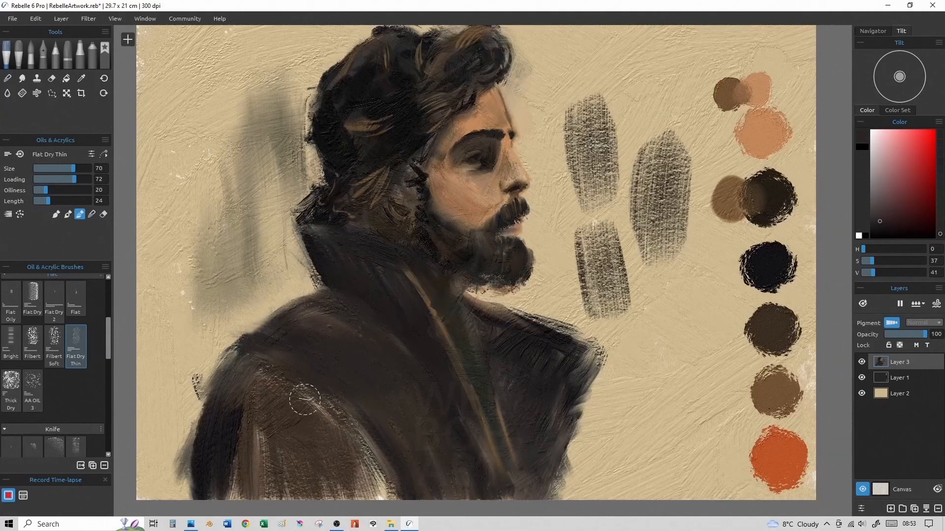
# - Enlarge Flat Dry Thin and cover the brown sleeve and lower coat with the dark tone
pyautogui.click(84, 168)
pyautogui.moveTo(246, 415); pyautogui.dragTo(233, 492)
pyautogui.moveTo(253, 382); pyautogui.dragTo(270, 440)
pyautogui.moveTo(306, 397); pyautogui.dragTo(385, 488)
pyautogui.moveTo(280, 448); pyautogui.dragTo(325, 492)
pyautogui.moveTo(359, 467); pyautogui.dragTo(391, 500)
# - Define the outer edge of the far collar and lapel with dark Flat Dry Thin strokes at size 30
pyautogui.press('[')
pyautogui.press('[')
pyautogui.press('[')
pyautogui.press('[')
pyautogui.press('[')
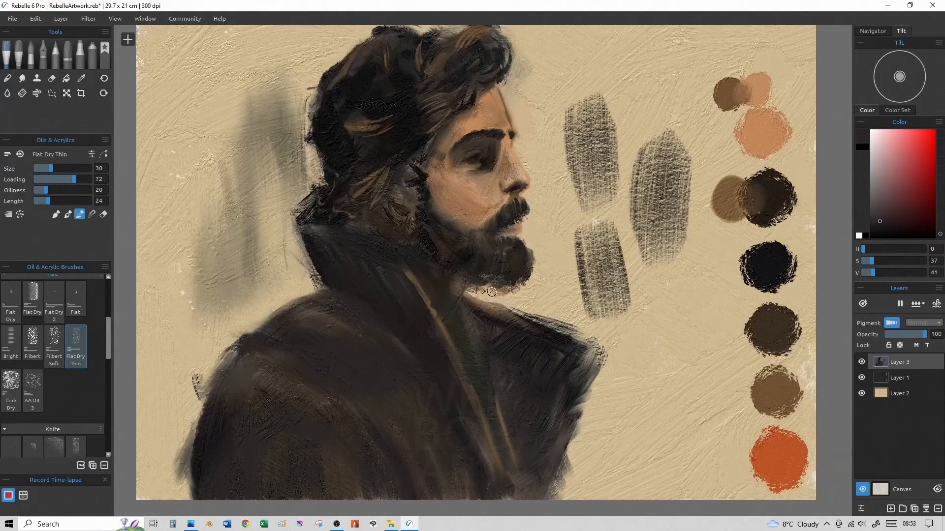
pyautogui.moveTo(471, 297)
pyautogui.mouseDown()
pyautogui.moveTo(540, 320)
pyautogui.moveTo(598, 355)
pyautogui.moveTo(567, 437)
pyautogui.mouseUp()
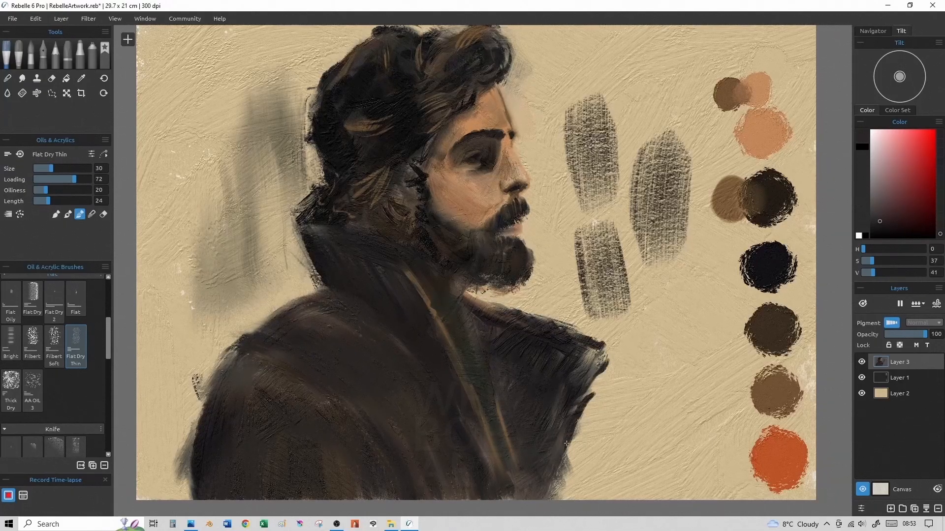
pyautogui.press(']')
pyautogui.press(']')
pyautogui.press(']')
pyautogui.press(']')
# - Sample a dark brown, saturation 89 and value 69, from the eye socket and reduce Flat Dry Thin to size 25
pyautogui.keyDown('alt'); pyautogui.click(481, 142); pyautogui.keyUp('alt')
pyautogui.press('[')
pyautogui.press('[')
pyautogui.press('[')
pyautogui.press('[')
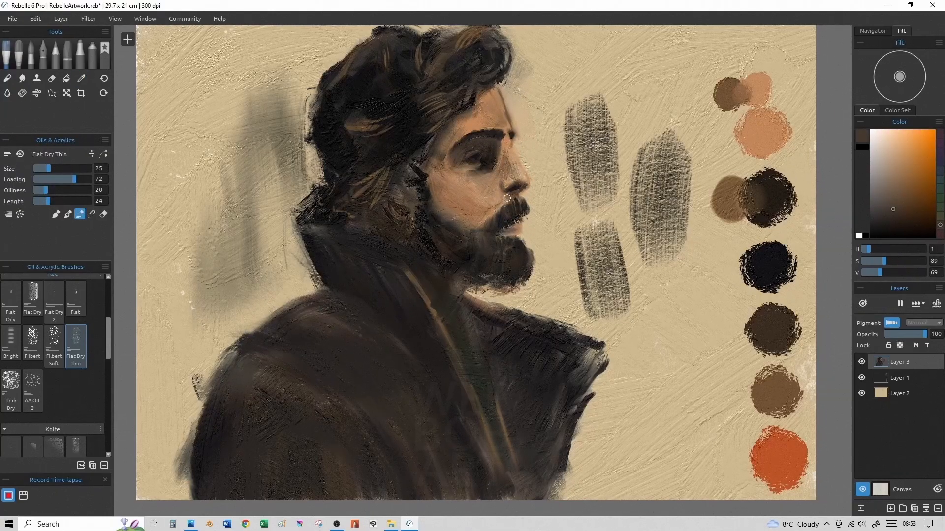
# - Paint a sampled swatch brown, saturation 137 and value 112, on the near shoulder with an enlarged Flat Dry Thin brush
pyautogui.press(']')
pyautogui.press(']')
pyautogui.press(']')
pyautogui.keyDown('alt'); pyautogui.click(767, 390); pyautogui.keyUp('alt')
pyautogui.press(']')
pyautogui.press(']')
pyautogui.moveTo(316, 346)
pyautogui.mouseDown()
pyautogui.moveTo(323, 376)
pyautogui.moveTo(353, 378)
pyautogui.mouseUp()
# - Add a brown textured stroke to the near shoulder with the Grunge 4 brush, then set its size to 50
pyautogui.scroll(-5, 74, 388)
pyautogui.click(76, 427)
pyautogui.moveTo(340, 335); pyautogui.dragTo(359, 375)
pyautogui.press('[')
pyautogui.press('[')
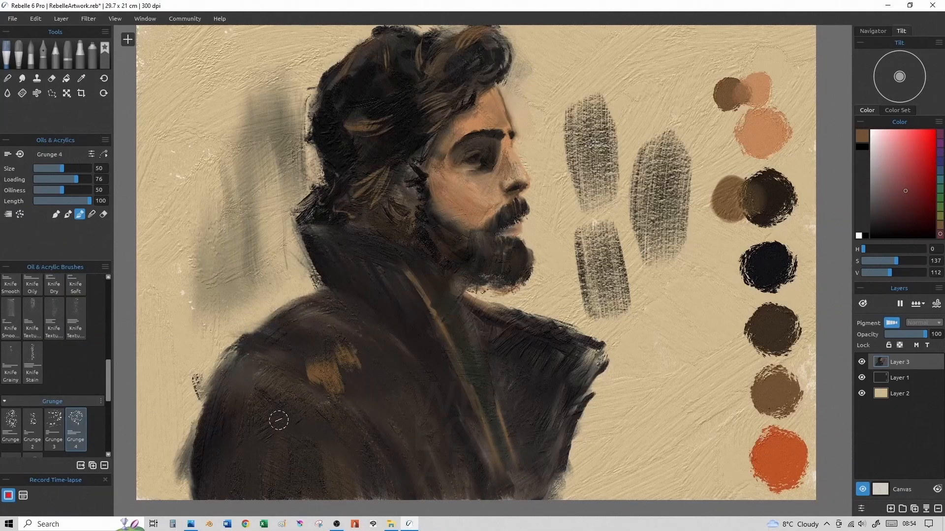
# - Paint brown Grunge 4 strokes on the near sleeve and along the coat fold running down from the shoulder
pyautogui.moveTo(274, 453); pyautogui.dragTo(281, 470)
pyautogui.moveTo(285, 452); pyautogui.dragTo(298, 467)
pyautogui.press(']')
pyautogui.press(']')
pyautogui.press('[')
pyautogui.press('[')
pyautogui.press('[')
pyautogui.press('[')
pyautogui.press('[')
pyautogui.press('[')
pyautogui.press('[')
pyautogui.press('[')
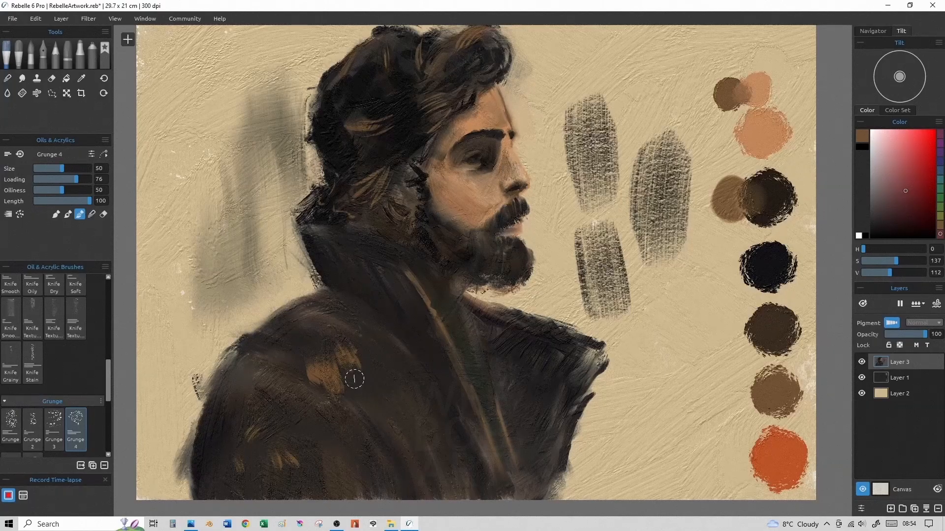
pyautogui.moveTo(290, 376); pyautogui.dragTo(411, 495)
pyautogui.moveTo(210, 397)
pyautogui.mouseDown()
pyautogui.moveTo(211, 499)
pyautogui.moveTo(199, 437)
pyautogui.mouseUp()
# - Sample the background beige and recut the outer edge of the near shoulder and sleeve with an enlarged Grunge 4 brush
pyautogui.press(']')
pyautogui.press(']')
pyautogui.press(']')
pyautogui.keyDown('alt'); pyautogui.click(230, 350); pyautogui.keyUp('alt')
pyautogui.press(']')
pyautogui.press(']')
pyautogui.moveTo(299, 297); pyautogui.dragTo(209, 381)
pyautogui.moveTo(323, 286); pyautogui.dragTo(202, 386)
pyautogui.press(']')
pyautogui.press(']')
pyautogui.moveTo(240, 337); pyautogui.dragTo(164, 479)
pyautogui.moveTo(199, 424); pyautogui.dragTo(162, 489)
pyautogui.moveTo(248, 323)
pyautogui.mouseDown()
pyautogui.moveTo(235, 290)
pyautogui.moveTo(278, 259)
pyautogui.moveTo(237, 185)
pyautogui.moveTo(206, 320)
pyautogui.mouseUp()
# - Break up the grey smudge behind the head with beige Grunge 4 strokes and set the brush size to 70
pyautogui.press(']')
pyautogui.moveTo(256, 178)
pyautogui.mouseDown()
pyautogui.moveTo(268, 87)
pyautogui.moveTo(315, 84)
pyautogui.moveTo(237, 113)
pyautogui.moveTo(199, 91)
pyautogui.mouseUp()
pyautogui.moveTo(188, 181)
pyautogui.mouseDown()
pyautogui.moveTo(209, 295)
pyautogui.moveTo(266, 74)
pyautogui.mouseUp()
pyautogui.press('[')
pyautogui.press('[')
pyautogui.press(']')
pyautogui.press(']')
pyautogui.press('[')
pyautogui.press('[')
pyautogui.press('[')
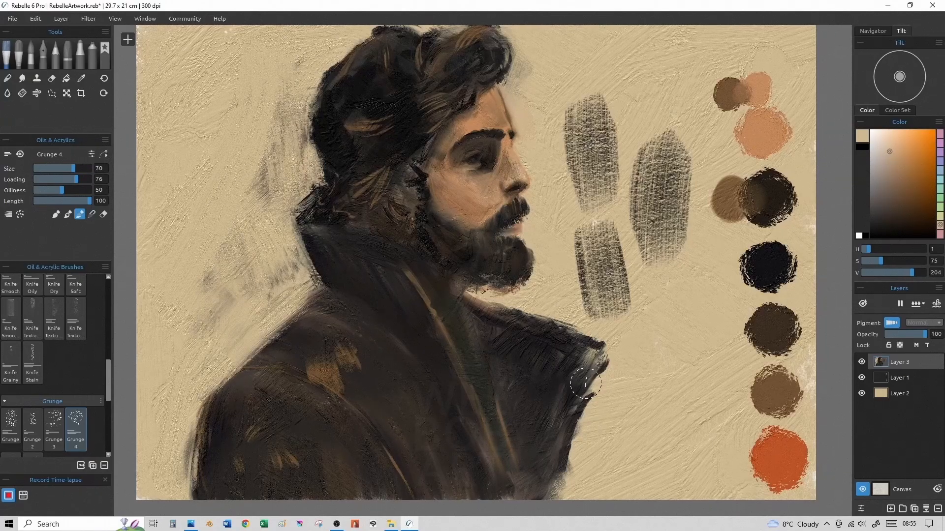
# - Sample a dark color from the far lapel and stroke down its outer edge with Grunge 4
pyautogui.press('[')
pyautogui.keyDown('alt'); pyautogui.click(557, 363); pyautogui.keyUp('alt')
pyautogui.moveTo(573, 374)
pyautogui.mouseDown()
pyautogui.moveTo(592, 357)
pyautogui.moveTo(559, 482)
pyautogui.mouseUp()
pyautogui.press('[')
pyautogui.press('[')
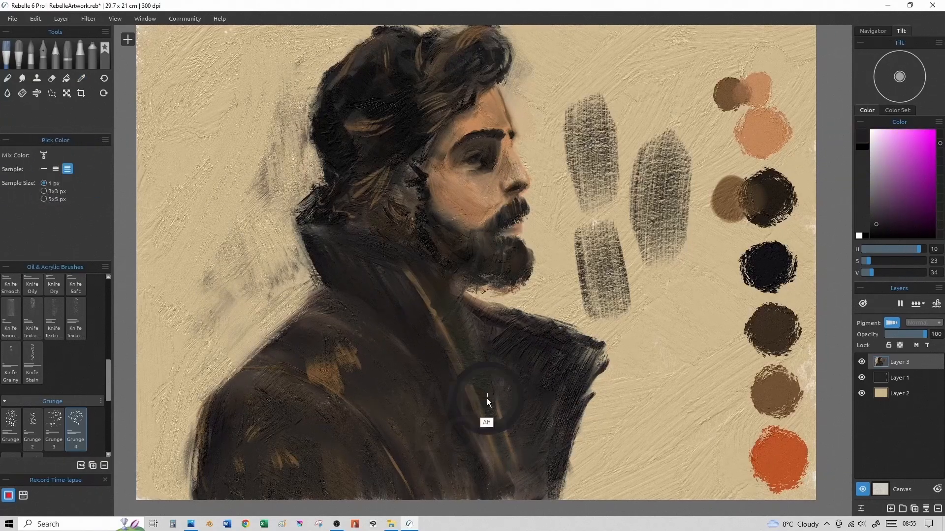
# - Sample the near-black palette swatch and darken the lower far lapel and the coat opening beside it
pyautogui.press(']')
pyautogui.press(']')
pyautogui.press(']')
pyautogui.press(']')
pyautogui.press(']')
pyautogui.press(']')
pyautogui.keyDown('alt'); pyautogui.click(770, 263); pyautogui.keyUp('alt')
pyautogui.moveTo(546, 401); pyautogui.dragTo(542, 482)
pyautogui.press('[')
pyautogui.press('[')
pyautogui.press('[')
pyautogui.press('[')
pyautogui.press('[')
pyautogui.moveTo(503, 432); pyautogui.dragTo(496, 476)
# - Sample a brown, saturation 121 and value 99, and paint textured strokes along the near lapel beside the coat opening
pyautogui.press('[')
pyautogui.keyDown('alt'); pyautogui.click(443, 327); pyautogui.keyUp('alt')
pyautogui.press('[')
pyautogui.moveTo(449, 338)
pyautogui.mouseDown()
pyautogui.moveTo(435, 387)
pyautogui.moveTo(472, 423)
pyautogui.moveTo(478, 450)
pyautogui.mouseUp()
pyautogui.press(']')
pyautogui.press(']')
pyautogui.press(']')
pyautogui.moveTo(443, 357); pyautogui.dragTo(475, 418)
# - Add brown Grunge 4 strokes to the upper far lapel at sizes 40 and 45
pyautogui.press('[')
pyautogui.press('[')
pyautogui.press('[')
pyautogui.press('[')
pyautogui.press(']')
pyautogui.press(']')
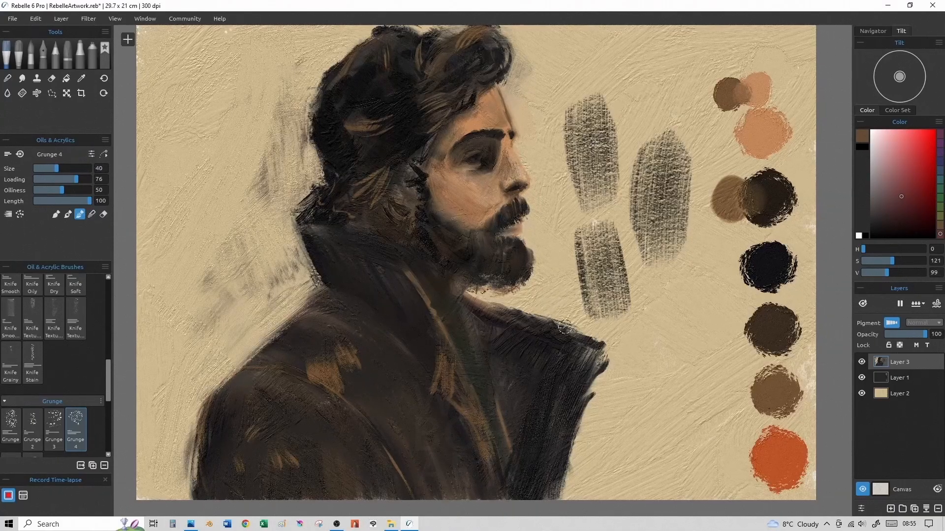
pyautogui.moveTo(512, 359); pyautogui.dragTo(546, 374)
pyautogui.press(']')
pyautogui.moveTo(547, 338); pyautogui.dragTo(564, 379)
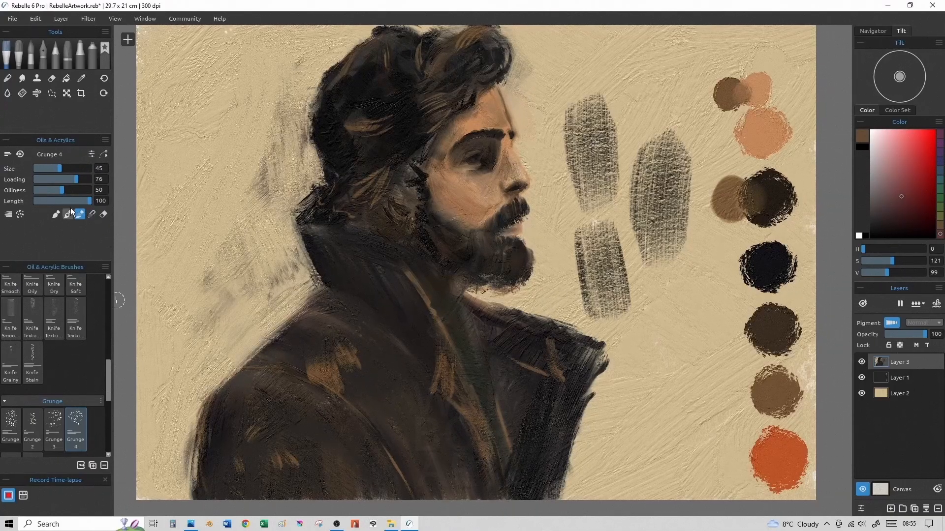
# - Switch Grunge 4 to blending and soften the brown strokes on the far and near lapels
pyautogui.click(92, 214)
pyautogui.press(']')
pyautogui.press(']')
pyautogui.press(']')
pyautogui.moveTo(554, 339); pyautogui.dragTo(574, 374)
pyautogui.moveTo(509, 364); pyautogui.dragTo(547, 398)
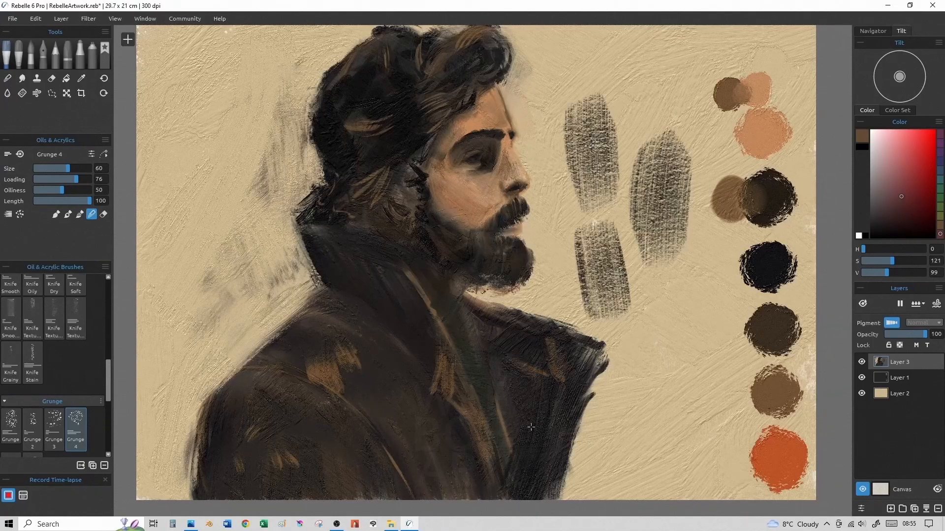
pyautogui.moveTo(435, 400); pyautogui.dragTo(440, 382)
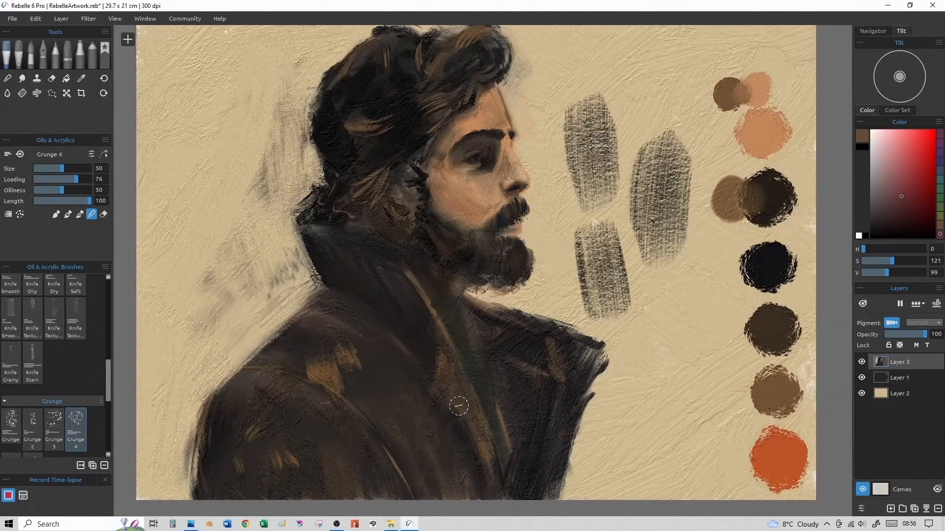
# - Blend the brown patch on the near shoulder into the coat, then enlarge Grunge 4 to size 80
pyautogui.press(']')
pyautogui.press(']')
pyautogui.press(']')
pyautogui.moveTo(374, 344); pyautogui.dragTo(321, 375)
pyautogui.press(']')
pyautogui.press(']')
pyautogui.press(']')
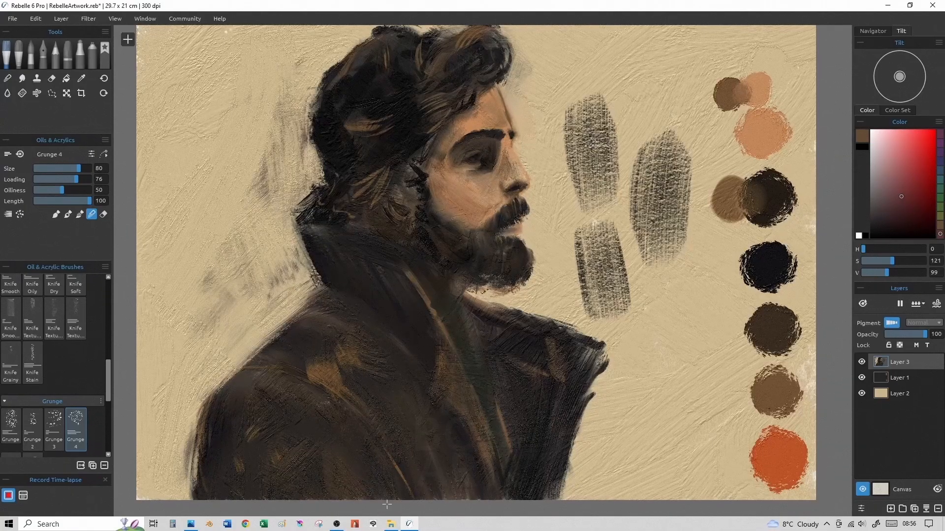
# - Blend the brown highlights in the front hair with Grunge 4 reduced to size 45
pyautogui.press('[')
pyautogui.press('[')
pyautogui.press('[')
pyautogui.press('[')
pyautogui.press('[')
pyautogui.press('[')
pyautogui.press('[')
pyautogui.scroll(3, 424, 97)
pyautogui.moveTo(433, 99); pyautogui.dragTo(449, 186)
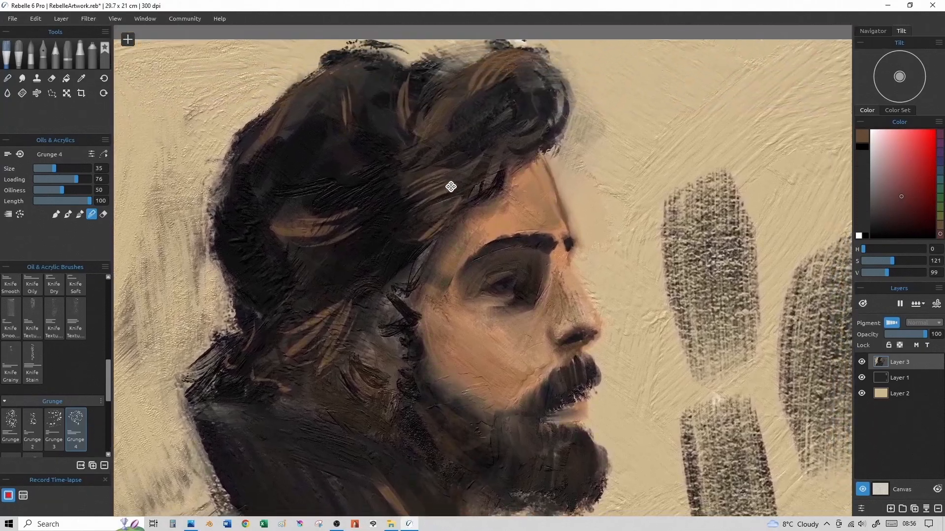
pyautogui.press(']')
pyautogui.press(']')
pyautogui.moveTo(475, 106); pyautogui.dragTo(501, 74)
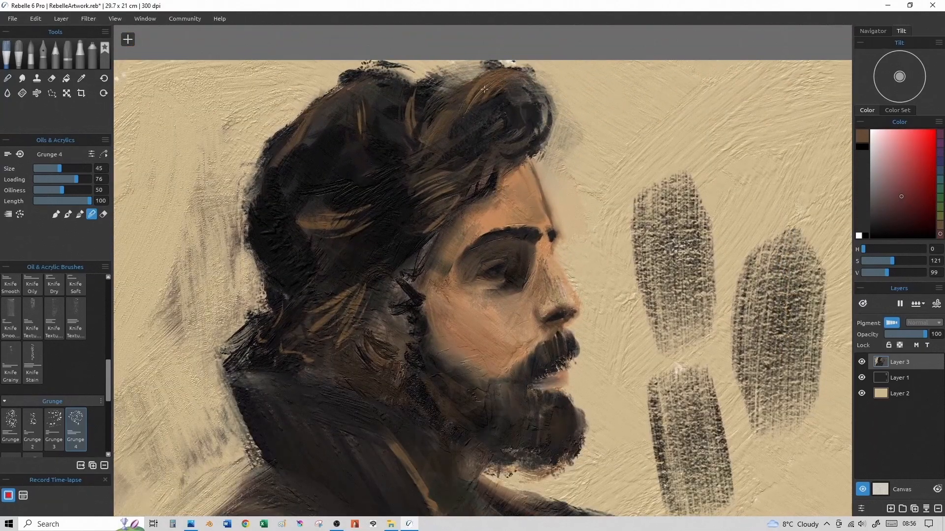
pyautogui.moveTo(484, 107); pyautogui.dragTo(505, 79)
# - Return Grunge 4 to painting and add brown strokes at size 50 through the front hair above the temple
pyautogui.click(80, 215)
pyautogui.press(']')
pyautogui.moveTo(471, 153)
pyautogui.mouseDown()
pyautogui.moveTo(456, 116)
pyautogui.moveTo(497, 73)
pyautogui.moveTo(431, 136)
pyautogui.mouseUp()
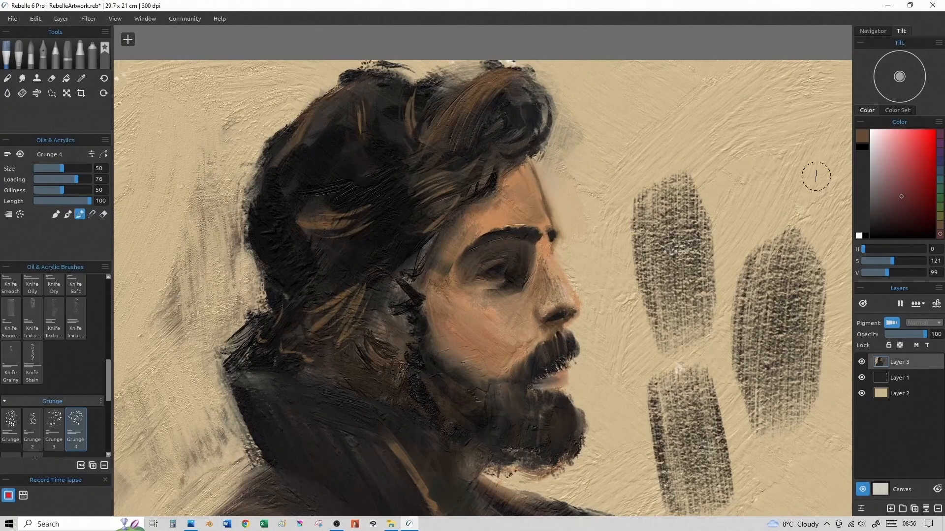
# - Sample a dark brown, saturation 89 and value 63, from the hair and reduce Grunge 4 to size 18
pyautogui.keyDown('alt'); pyautogui.click(433, 191); pyautogui.keyUp('alt')
pyautogui.press('[')
pyautogui.press('[')
pyautogui.press('[')
pyautogui.press('[')
pyautogui.press('[')
pyautogui.press('[')
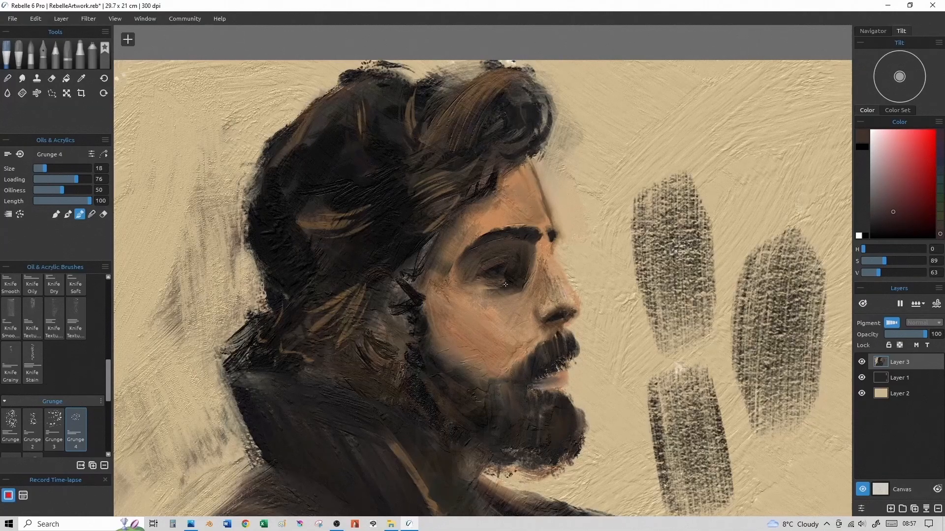
# - Refine the eye, nose and cheek area with sampled skin tones and dark browns using Grunge 4 between sizes 18 and 35
pyautogui.press(']')
pyautogui.press(']')
pyautogui.press(']')
pyautogui.keyDown('alt'); pyautogui.click(903, 155); pyautogui.keyUp('alt')
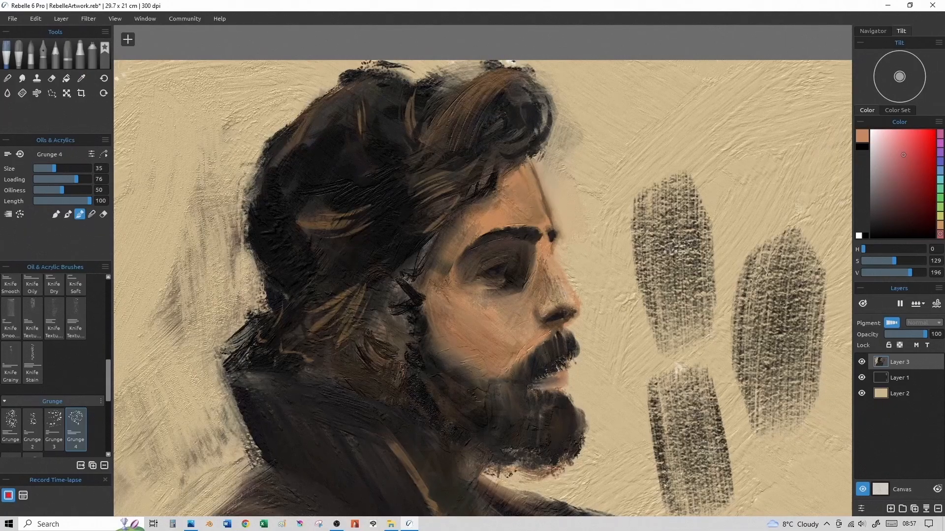
pyautogui.keyDown('alt'); pyautogui.click(554, 314); pyautogui.keyUp('alt')
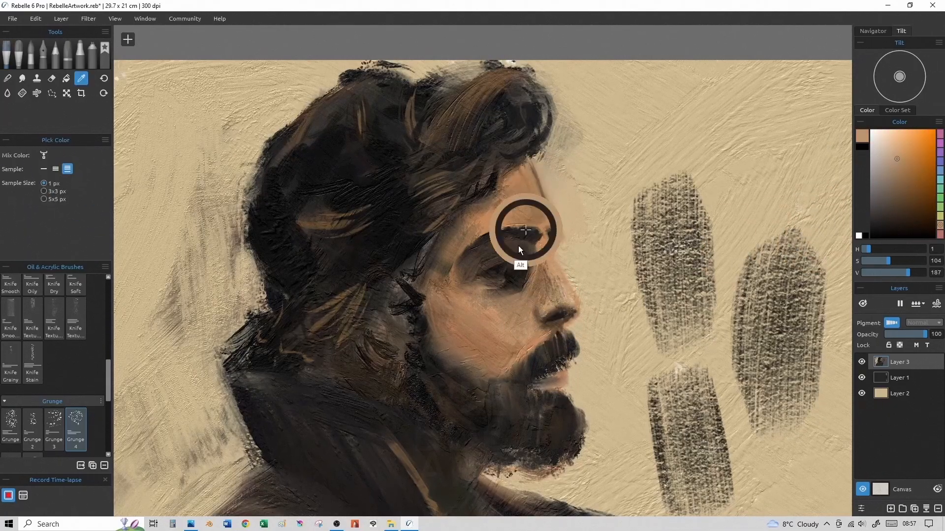
pyautogui.keyDown('alt'); pyautogui.click(465, 400); pyautogui.keyUp('alt')
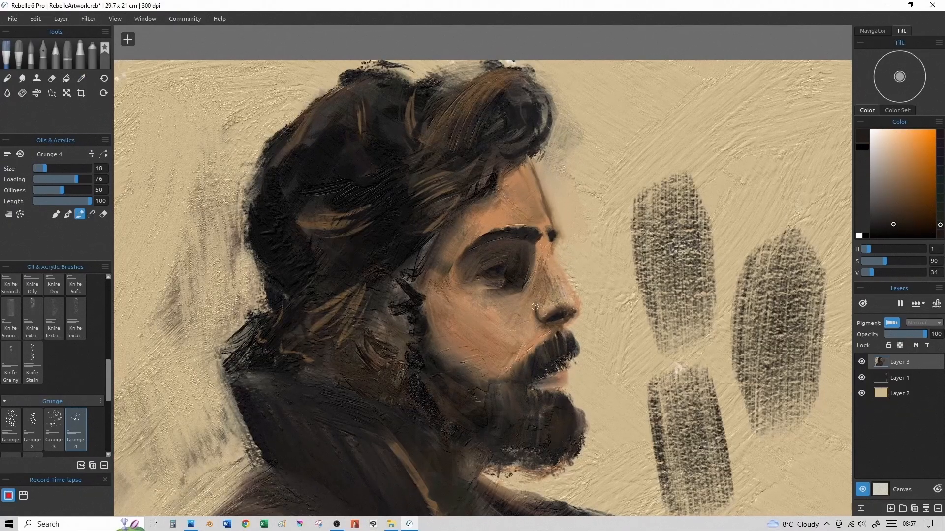
pyautogui.keyDown('alt'); pyautogui.click(555, 318); pyautogui.keyUp('alt')
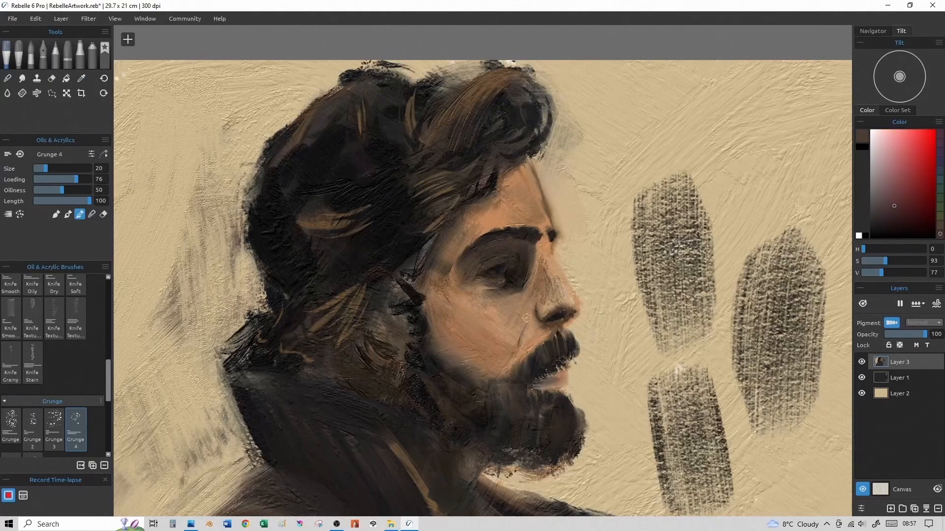
# - Sample the moustache's dark color and paint textured strokes through the moustache and front of the beard
pyautogui.press(']')
pyautogui.keyDown('alt'); pyautogui.click(564, 345); pyautogui.keyUp('alt')
pyautogui.press(']')
pyautogui.moveTo(546, 357)
pyautogui.mouseDown()
pyautogui.moveTo(522, 375)
pyautogui.moveTo(534, 397)
pyautogui.moveTo(577, 407)
pyautogui.moveTo(577, 447)
pyautogui.moveTo(567, 442)
pyautogui.moveTo(558, 462)
pyautogui.mouseUp()
pyautogui.press(']')
# - Fill the beard across the jaw with sampled dark brown, saturation 55 and value 37, using Grunge 4 at size 70
pyautogui.keyDown('alt'); pyautogui.click(586, 405); pyautogui.keyUp('alt')
pyautogui.keyDown('alt'); pyautogui.click(556, 437); pyautogui.keyUp('alt')
pyautogui.press(']')
pyautogui.press(']')
pyautogui.press(']')
pyautogui.press(']')
pyautogui.moveTo(538, 422)
pyautogui.mouseDown()
pyautogui.moveTo(513, 397)
pyautogui.moveTo(445, 377)
pyautogui.moveTo(460, 406)
pyautogui.mouseUp()
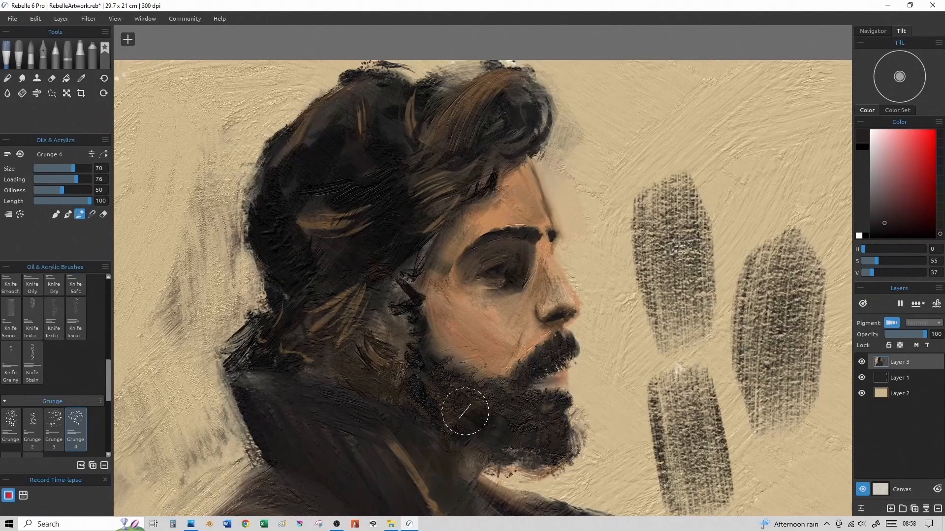
# - Darken the side and crown of the hair with large dark brown Grunge 4 strokes, then reduce the brush to size 40
pyautogui.moveTo(422, 218)
pyautogui.mouseDown()
pyautogui.moveTo(394, 243)
pyautogui.moveTo(358, 249)
pyautogui.mouseUp()
pyautogui.press(']')
pyautogui.press(']')
pyautogui.press(']')
pyautogui.press(']')
pyautogui.moveTo(384, 114)
pyautogui.mouseDown()
pyautogui.moveTo(379, 156)
pyautogui.moveTo(312, 200)
pyautogui.moveTo(327, 190)
pyautogui.moveTo(344, 215)
pyautogui.moveTo(321, 341)
pyautogui.moveTo(355, 307)
pyautogui.moveTo(276, 255)
pyautogui.moveTo(338, 280)
pyautogui.moveTo(411, 248)
pyautogui.mouseUp()
pyautogui.press('[')
pyautogui.press('[')
pyautogui.press('[')
pyautogui.press('[')
pyautogui.press('[')
pyautogui.press('[')
pyautogui.press('[')
pyautogui.press('[')
pyautogui.press('[')
pyautogui.press('[')
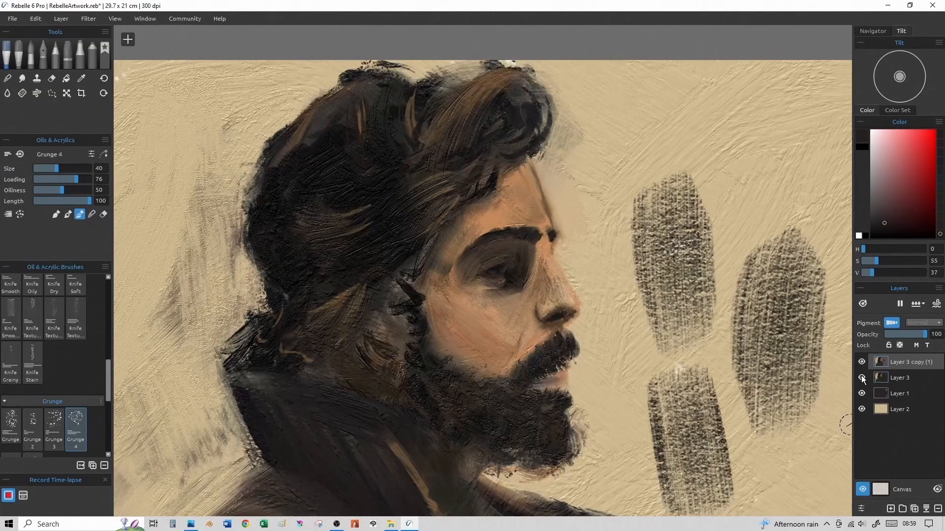
# - Sample a near-black, saturation 20 and value 25, from the hair and paint the sideburn with Grunge 4 up to size 60
pyautogui.press(']')
pyautogui.press(']')
pyautogui.press(']')
pyautogui.keyDown('alt'); pyautogui.click(405, 237); pyautogui.keyUp('alt')
pyautogui.moveTo(416, 262)
pyautogui.mouseDown()
pyautogui.moveTo(400, 283)
pyautogui.moveTo(412, 270)
pyautogui.moveTo(404, 295)
pyautogui.moveTo(393, 281)
pyautogui.moveTo(363, 306)
pyautogui.moveTo(407, 342)
pyautogui.mouseUp()
pyautogui.press(']')
pyautogui.moveTo(414, 300); pyautogui.dragTo(427, 347)
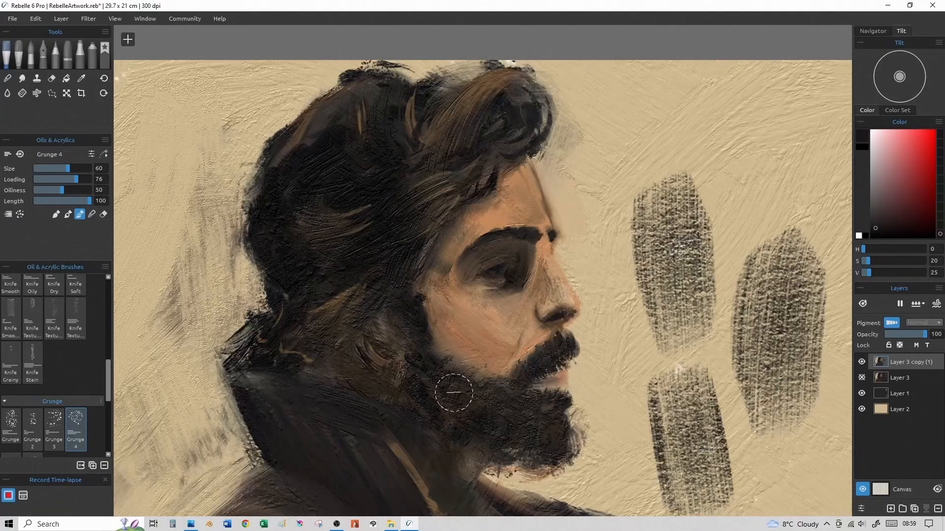
# - Sample a brown, saturation 122 and value 132, from the temple and switch to the Grunge 3 brush at size 45
pyautogui.press('[')
pyautogui.press('[')
pyautogui.keyDown('alt'); pyautogui.click(441, 263); pyautogui.keyUp('alt')
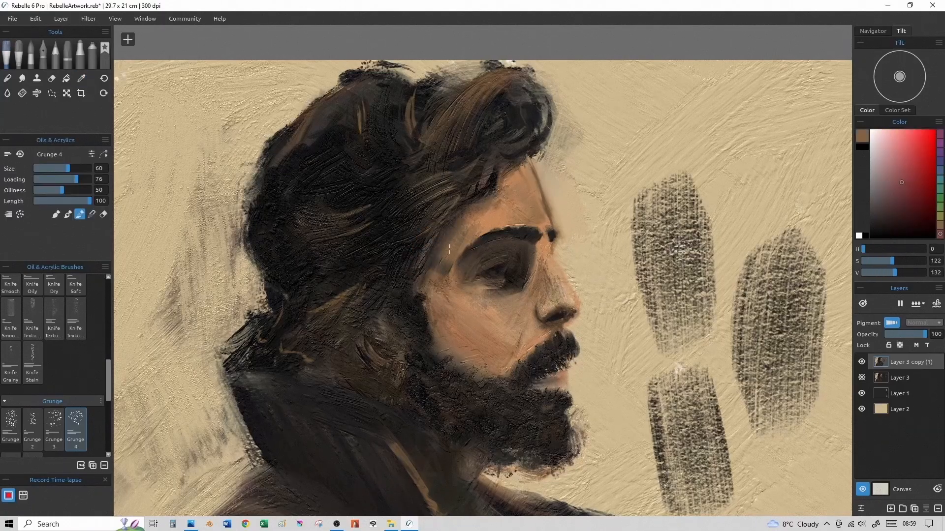
pyautogui.press(']')
pyautogui.press('[')
pyautogui.press('[')
pyautogui.click(54, 429)
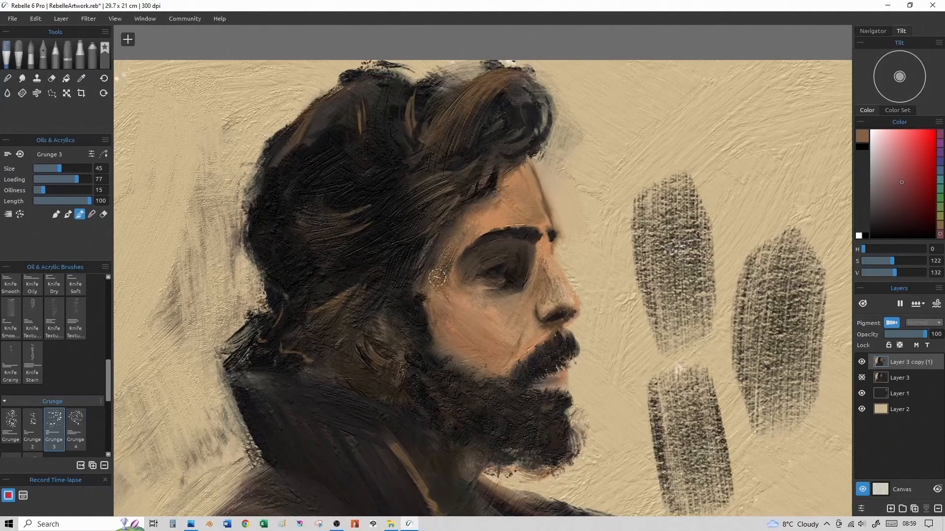
# - Add rough brown texture across the cheekbone with Grunge 3, and try Grunge 2 strokes around the nose bridge and forehead, undoing the last one
pyautogui.moveTo(450, 284); pyautogui.dragTo(507, 349)
pyautogui.press(']')
pyautogui.click(33, 429)
pyautogui.moveTo(529, 255); pyautogui.dragTo(523, 285)
pyautogui.moveTo(537, 158); pyautogui.dragTo(579, 178)
pyautogui.hotkey('ctrl', 'z')
# - Texture the side of the nose with Grunge 2 up to size 25, using a sampled brown with saturation 114 and value 132
pyautogui.keyDown('alt'); pyautogui.click(543, 263); pyautogui.keyUp('alt')
pyautogui.press('[')
pyautogui.press('[')
pyautogui.press('[')
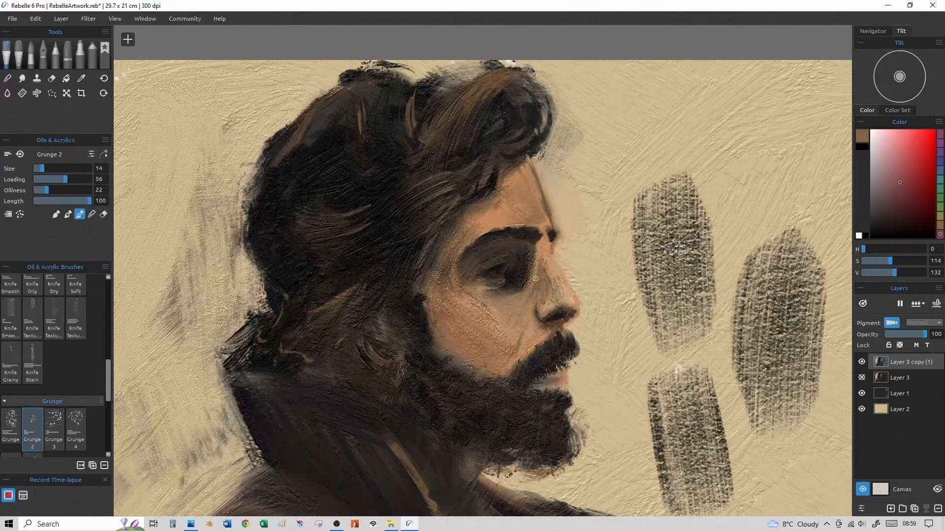
pyautogui.press(']')
pyautogui.press(']')
pyautogui.press(']')
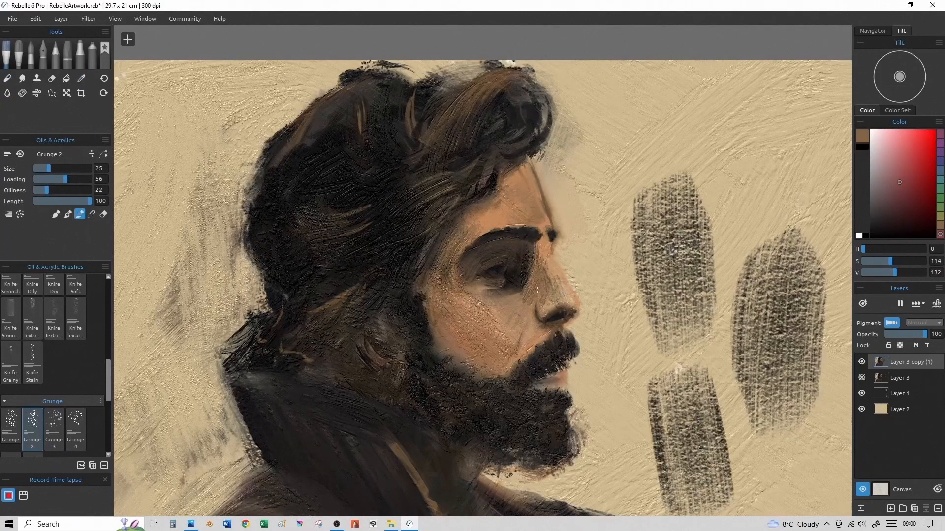
pyautogui.press('[')
pyautogui.press('[')
# - Switch to the Round Soft brush, try a stroke at the inner eye corner, and undo the last four changes
pyautogui.scroll(5, 96, 385)
pyautogui.click(32, 307)
pyautogui.moveTo(529, 253)
pyautogui.mouseDown()
pyautogui.moveTo(522, 267)
pyautogui.moveTo(526, 258)
pyautogui.mouseUp()
pyautogui.keyDown('alt'); pyautogui.click(522, 273); pyautogui.keyUp('alt')
pyautogui.hotkey('ctrl', 'z')
pyautogui.hotkey('ctrl', 'z')
pyautogui.hotkey('ctrl', 'z')
pyautogui.hotkey('ctrl', 'z')
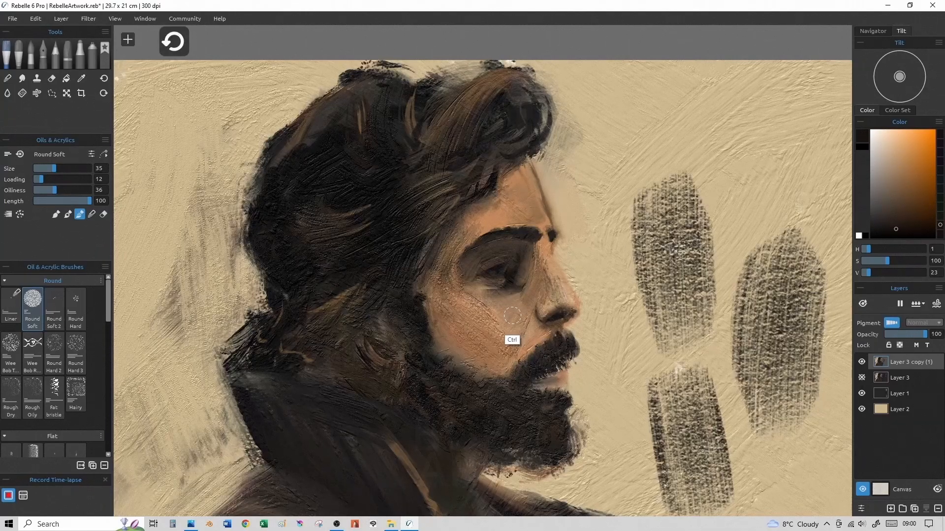
# - Darken the inner eye socket with Round Soft at size 18, saturation 67 and value 38, and sample browns around the nose and cheek
pyautogui.press('[')
pyautogui.keyDown('alt'); pyautogui.click(519, 272); pyautogui.keyUp('alt')
pyautogui.moveTo(525, 280); pyautogui.dragTo(530, 262)
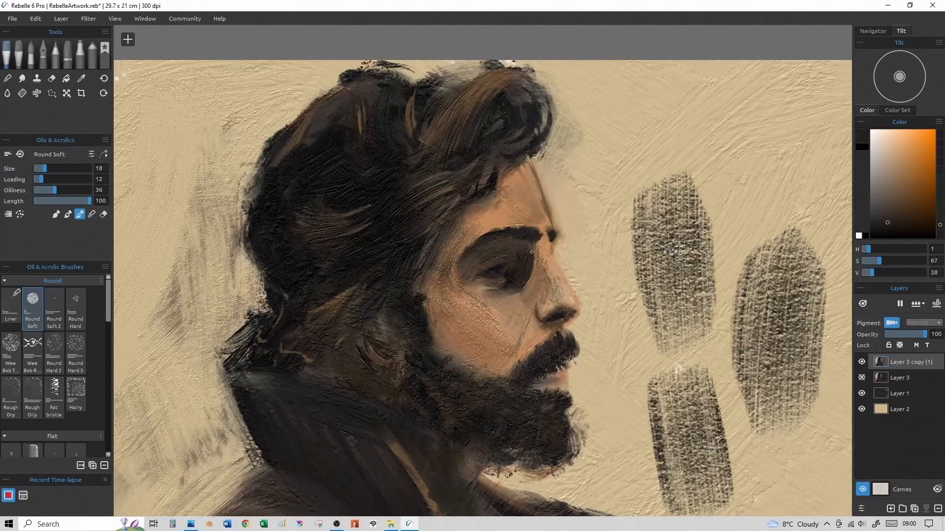
pyautogui.keyDown('alt'); pyautogui.click(537, 252); pyautogui.keyUp('alt')
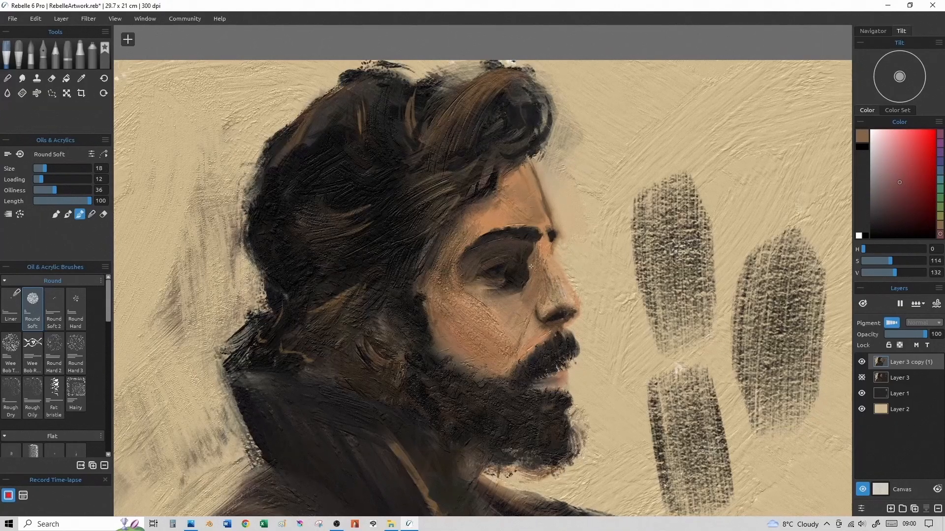
pyautogui.press(']')
pyautogui.keyDown('alt'); pyautogui.click(529, 329); pyautogui.keyUp('alt')
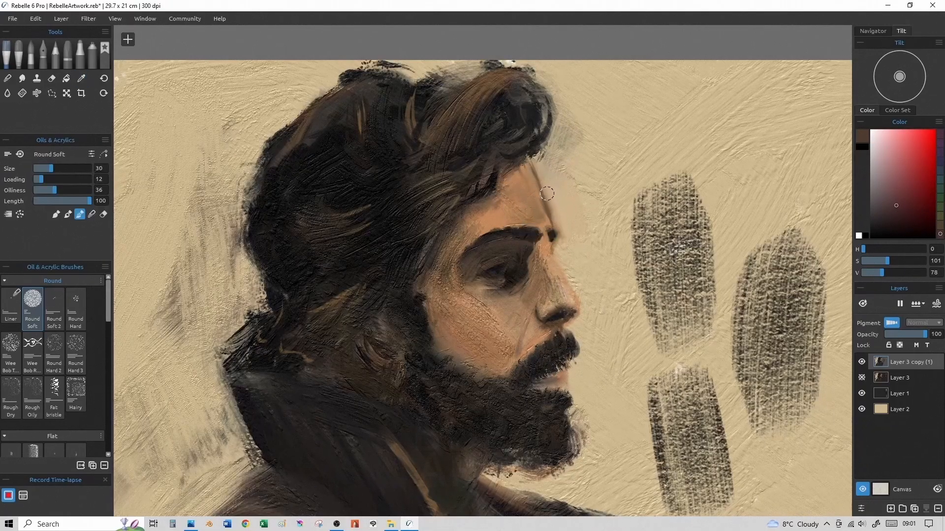
# - Sample and adjust warm skin tones from the forehead and brow for Round Soft, ending with saturation 145 and value 134
pyautogui.keyDown('alt'); pyautogui.click(518, 199); pyautogui.keyUp('alt')
pyautogui.moveTo(900, 138); pyautogui.dragTo(893, 146)
pyautogui.keyDown('alt'); pyautogui.click(528, 199); pyautogui.keyUp('alt')
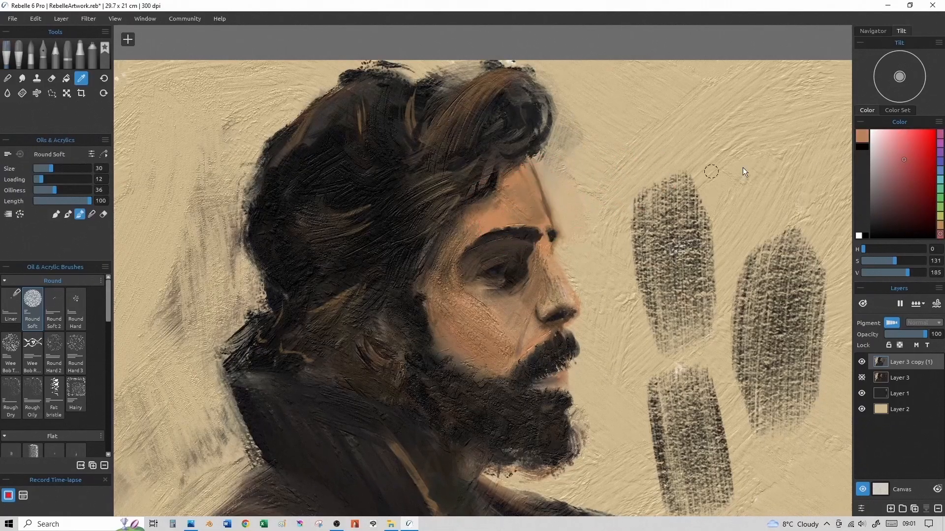
pyautogui.click(905, 162)
pyautogui.keyDown('alt'); pyautogui.click(504, 228); pyautogui.keyUp('alt')
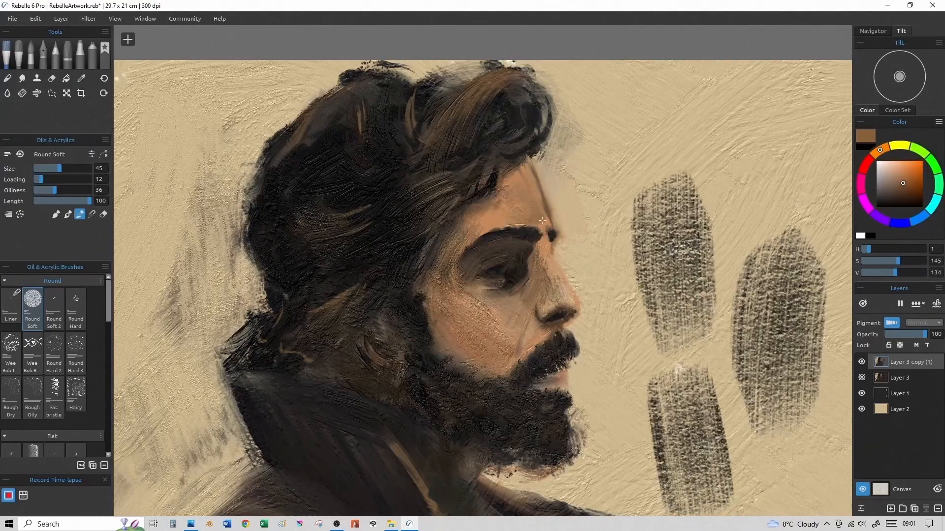
# - Try an orange-brown and a blue tint, saturation 170 and value 162, on the face with Round Soft, undoing the strokes
pyautogui.moveTo(529, 189); pyautogui.dragTo(521, 176)
pyautogui.hotkey('ctrl', 'z')
pyautogui.click(907, 177)
pyautogui.press(']')
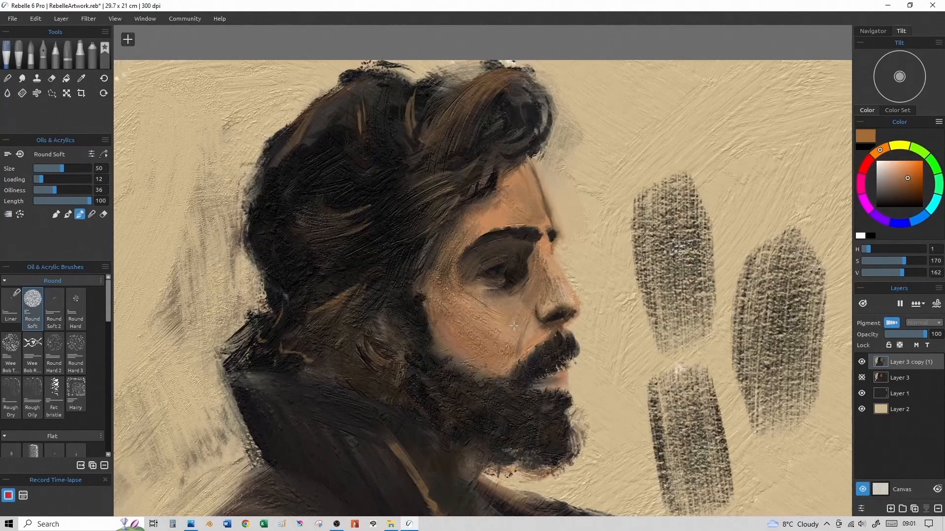
pyautogui.click(918, 217)
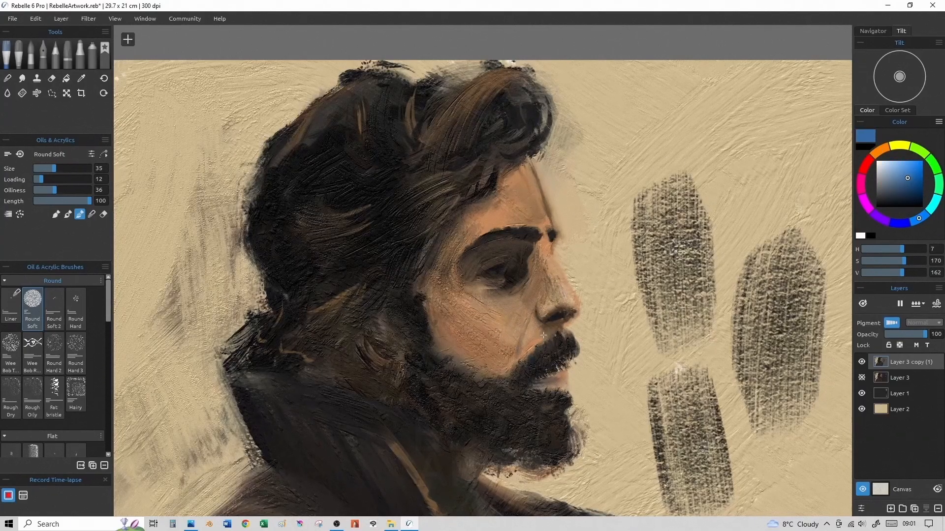
pyautogui.hotkey('ctrl', 'z')
# - Reduce Round Soft to size 20 and pick a dark green, saturation 118 and value 82, shifting its hue toward yellow
pyautogui.press('[')
pyautogui.press('[')
pyautogui.press('[')
pyautogui.click(934, 165)
pyautogui.click(897, 167)
pyautogui.click(898, 192)
pyautogui.moveTo(920, 151); pyautogui.dragTo(899, 144)
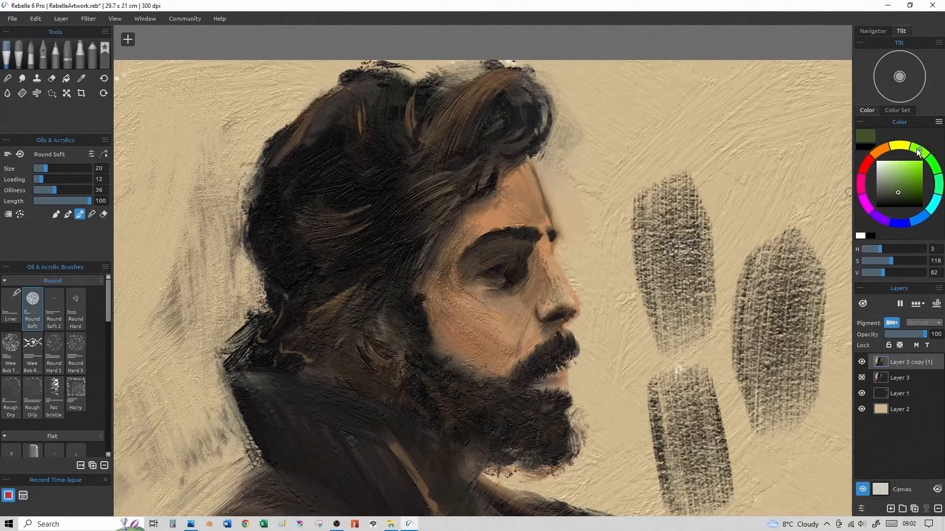
# - Soften the under-eye area with Round Soft, using sampled dark olive at size 35 and tan, saturation 114 and value 161, at size 45
pyautogui.keyDown('alt'); pyautogui.click(447, 257); pyautogui.keyUp('alt')
pyautogui.keyDown('alt'); pyautogui.click(552, 331); pyautogui.keyUp('alt')
pyautogui.press(']')
pyautogui.press(']')
pyautogui.press(']')
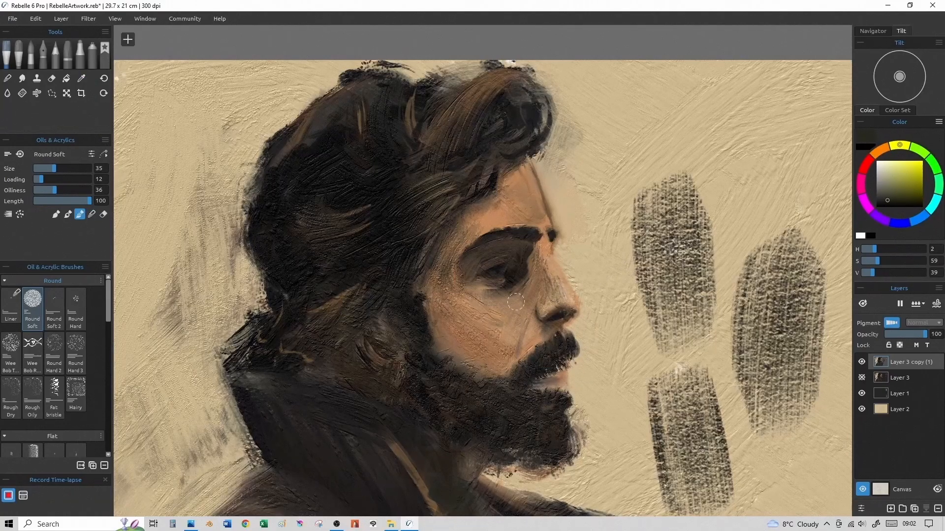
pyautogui.keyDown('alt'); pyautogui.click(498, 319); pyautogui.keyUp('alt')
pyautogui.press(']')
pyautogui.press(']')
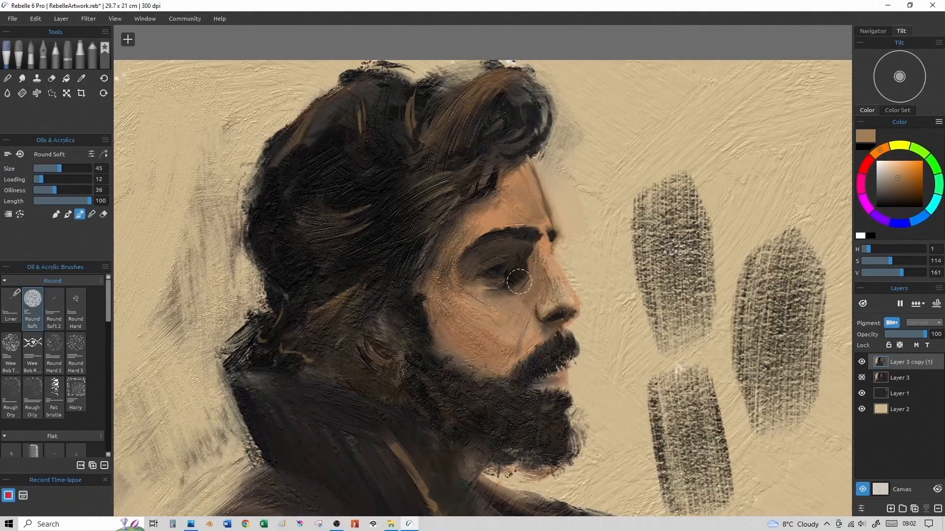
# - Sample dark brown from the forelock, undo the last two strokes, and set Round Soft to size 40, loading 65 and oiliness 45
pyautogui.keyDown('alt'); pyautogui.click(483, 101); pyautogui.keyUp('alt')
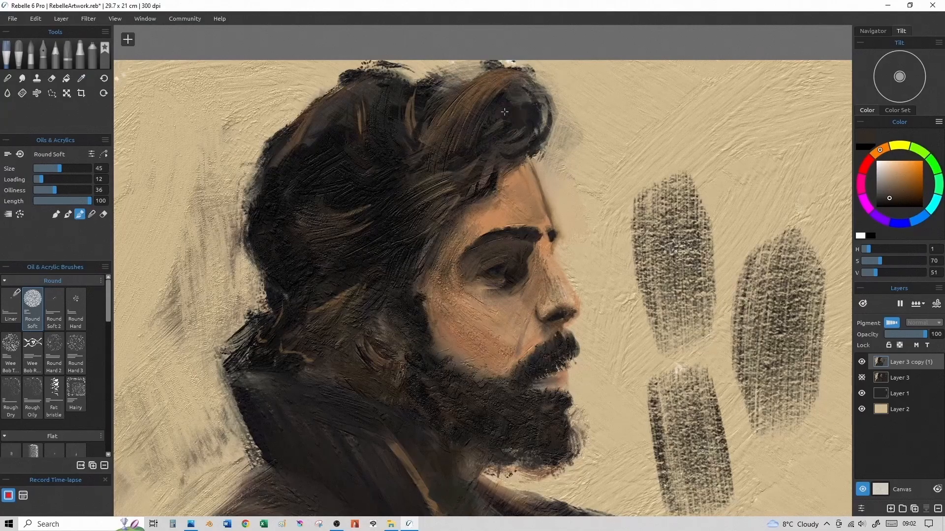
pyautogui.hotkey('ctrl', 'z')
pyautogui.hotkey('ctrl', 'z')
pyautogui.press(']')
pyautogui.press(']')
pyautogui.press(']')
pyautogui.click(67, 179)
pyautogui.click(24, 155)
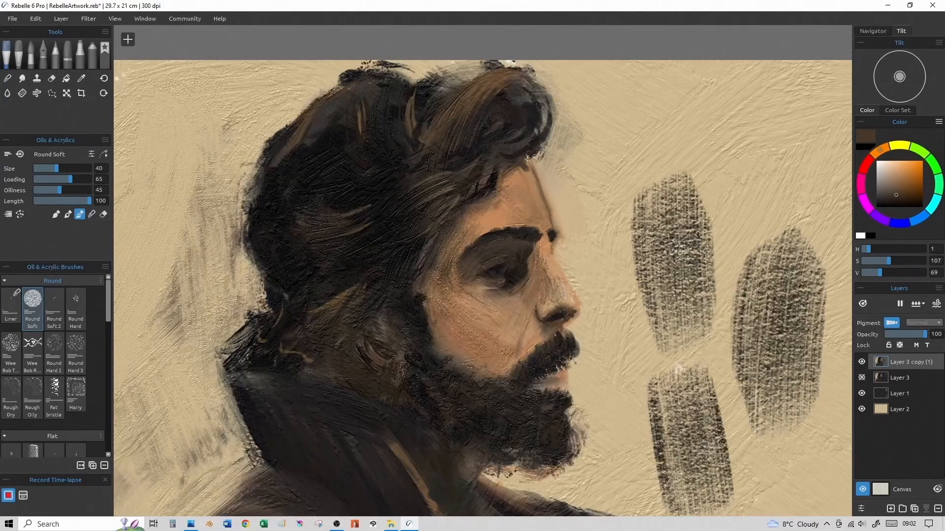
# - Try a stroke at the forehead hairline, undo it, and sample the forehead tan, saturation 120 and value 177
pyautogui.press(']')
pyautogui.moveTo(524, 164); pyautogui.dragTo(527, 177)
pyautogui.hotkey('ctrl', 'z')
pyautogui.hotkey('ctrl', 'z')
pyautogui.keyDown('alt'); pyautogui.click(526, 180); pyautogui.keyUp('alt')
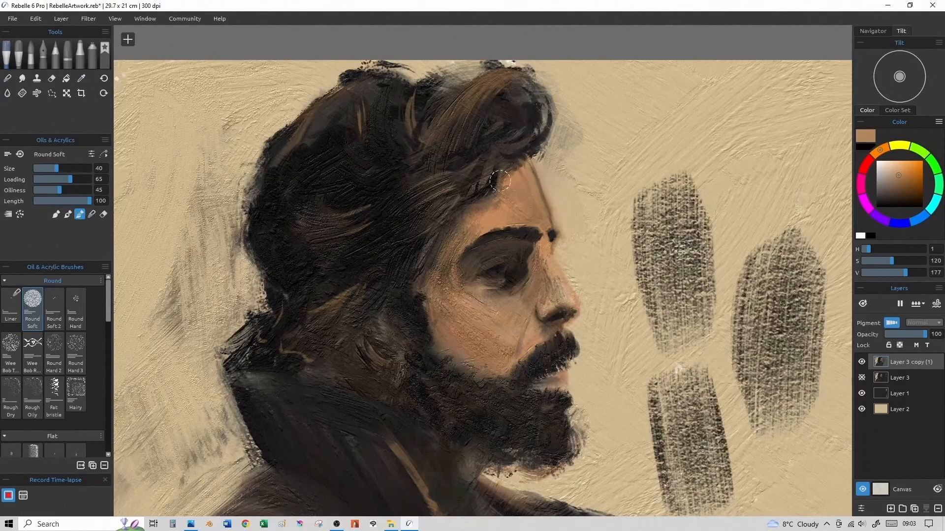
# - Reduce Round Soft to size 12 and sample a dark brown, saturation 71 and value 36, from the eye for fine facial details
pyautogui.press(']')
pyautogui.press('[')
pyautogui.press('[')
pyautogui.press('[')
pyautogui.press('[')
pyautogui.press('[')
pyautogui.press('[')
pyautogui.press('[')
pyautogui.keyDown('alt'); pyautogui.click(518, 274); pyautogui.keyUp('alt')
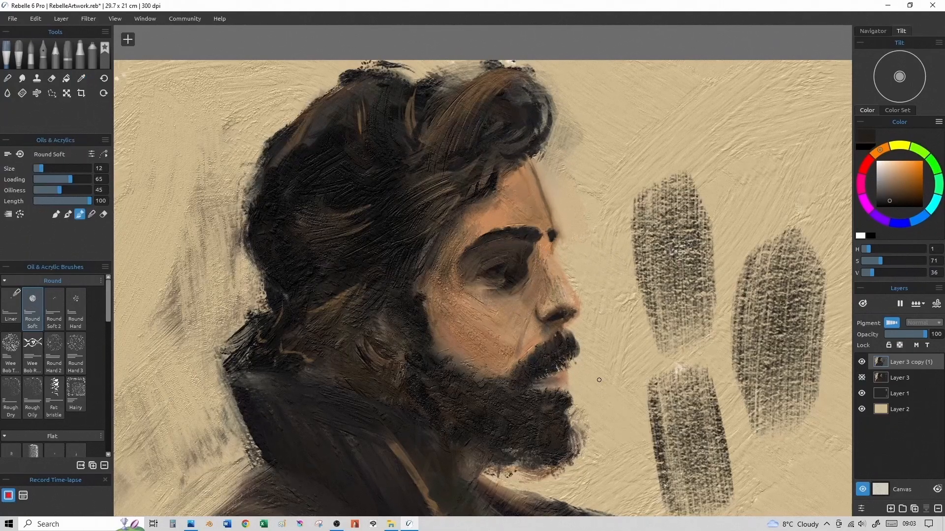
# - Define the lips and mouth line with Round Soft, using dark tones sampled from below the nose and the beard, down to size 8
pyautogui.keyDown('alt'); pyautogui.click(560, 325); pyautogui.keyUp('alt')
pyautogui.press(']')
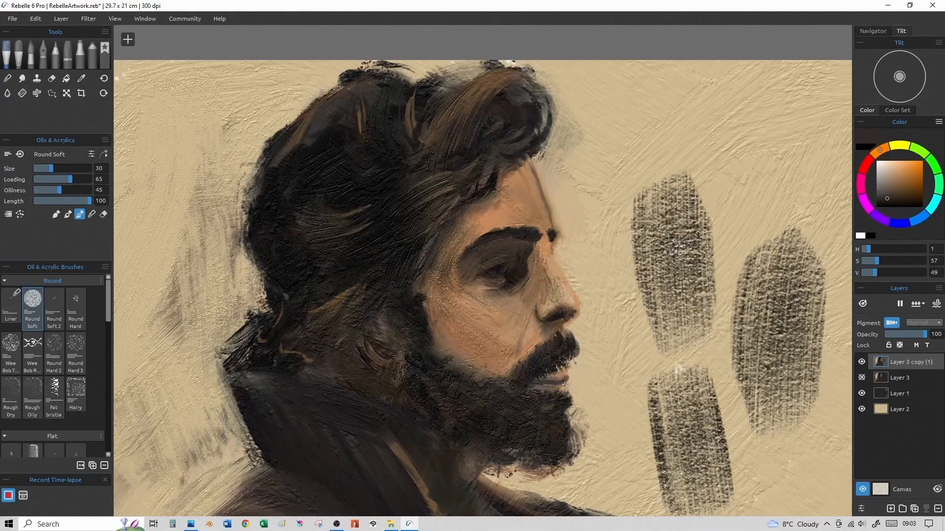
pyautogui.keyDown('alt'); pyautogui.click(560, 389); pyautogui.keyUp('alt')
pyautogui.press('[')
pyautogui.press('[')
pyautogui.press('[')
pyautogui.press('[')
pyautogui.press('[')
# - Sample a near-black, saturation 31 and value 33, from the eye socket and refine the eye with Round Soft around size 8
pyautogui.keyDown('alt'); pyautogui.click(505, 256); pyautogui.keyUp('alt')
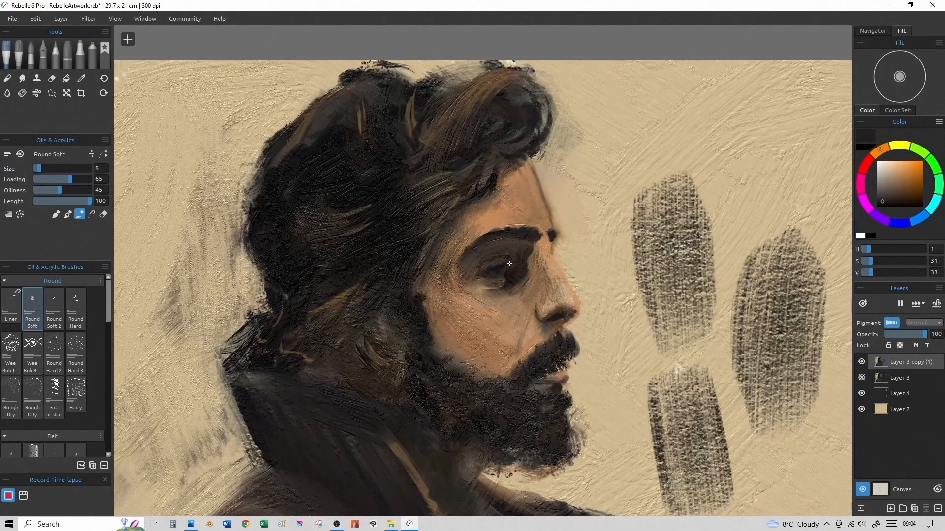
pyautogui.press(']')
pyautogui.press('[')
pyautogui.press('[')
pyautogui.press(']')
pyautogui.press(']')
# - Sample a brown from the forelock and paint two lighter strands across the side of the hair
pyautogui.keyDown('alt'); pyautogui.click(457, 112); pyautogui.keyUp('alt')
pyautogui.moveTo(327, 219); pyautogui.dragTo(367, 214)
pyautogui.moveTo(309, 237); pyautogui.dragTo(360, 231)
# - Try a pale peach highlight, saturation 71 and value 239, along the upper cheek with an enlarged Round Soft brush
pyautogui.click(890, 164)
pyautogui.press('[')
pyautogui.press(']')
pyautogui.press(']')
pyautogui.press(']')
pyautogui.moveTo(467, 300)
pyautogui.mouseDown()
pyautogui.moveTo(489, 303)
pyautogui.moveTo(446, 294)
pyautogui.moveTo(492, 308)
pyautogui.moveTo(460, 315)
pyautogui.moveTo(495, 300)
pyautogui.moveTo(471, 301)
pyautogui.moveTo(506, 314)
pyautogui.mouseUp()
# - Try blending the cheek highlight with Round Soft at sizes 45 and 25, and undo the blending and highlight strokes
pyautogui.click(92, 215)
pyautogui.press(']')
pyautogui.press(']')
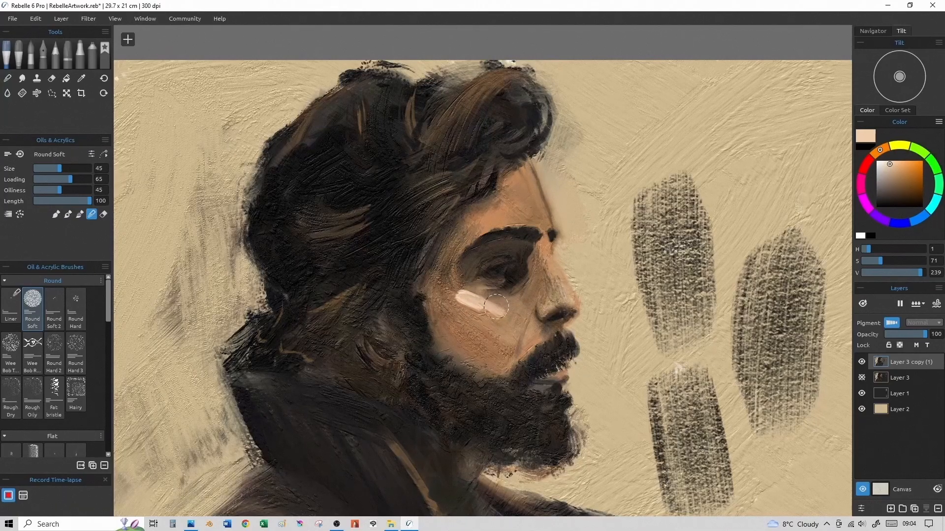
pyautogui.press('[')
pyautogui.press('[')
pyautogui.hotkey('ctrl', 'z')
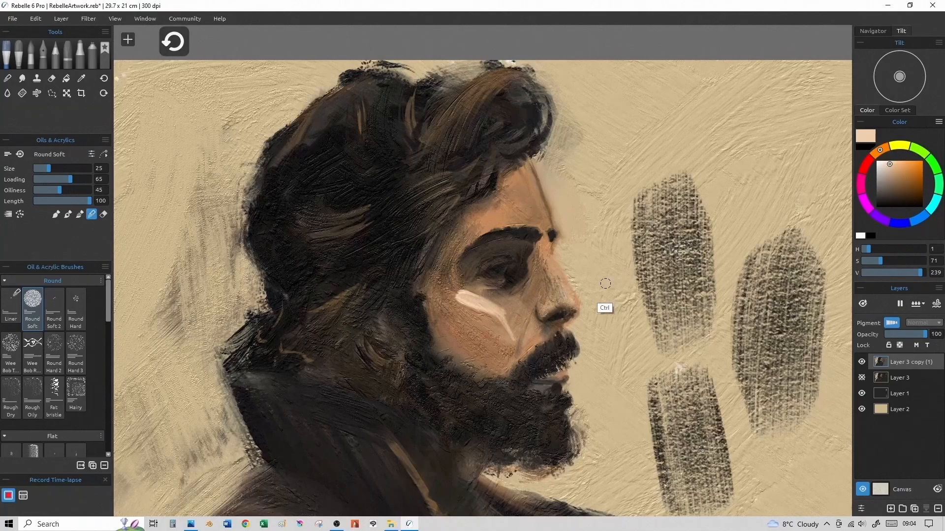
pyautogui.hotkey('ctrl', 'z')
pyautogui.hotkey('ctrl', 'z')
pyautogui.hotkey('ctrl', 'z')
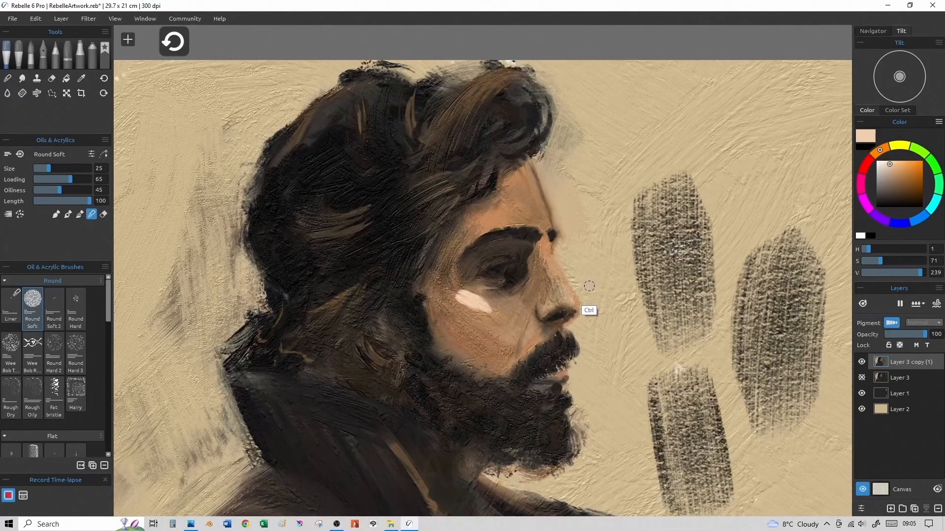
# - Sample the cheek tone and pick a darker brown, saturation 132 and value 101, for Round Soft at size 60
pyautogui.scroll(-3, 415, 273)
pyautogui.moveTo(416, 273); pyautogui.dragTo(469, 208)
pyautogui.scroll(-1, 476, 296)
pyautogui.moveTo(476, 307); pyautogui.dragTo(450, 300)
pyautogui.scroll(1, 425, 269)
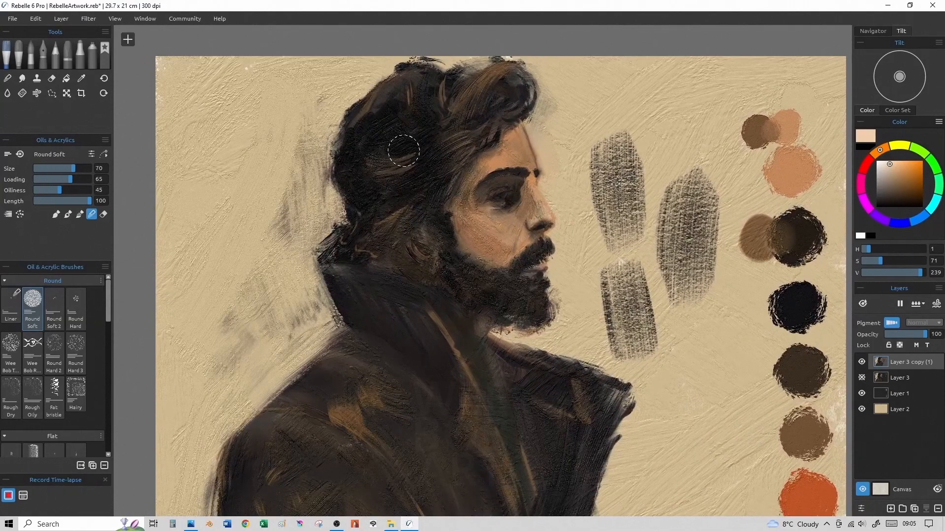
pyautogui.keyDown('alt'); pyautogui.click(468, 235); pyautogui.keyUp('alt')
pyautogui.click(899, 191)
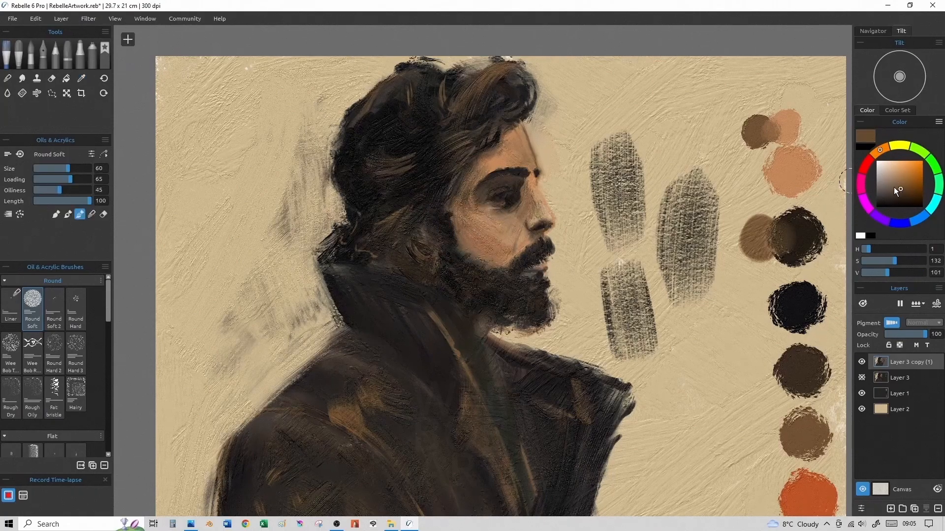
# - Soften the sideburn edge with Rough Dry at size 35, loading 100 and oiliness 20, using brown with saturation 108 and value 104
pyautogui.press(']')
pyautogui.click(11, 398)
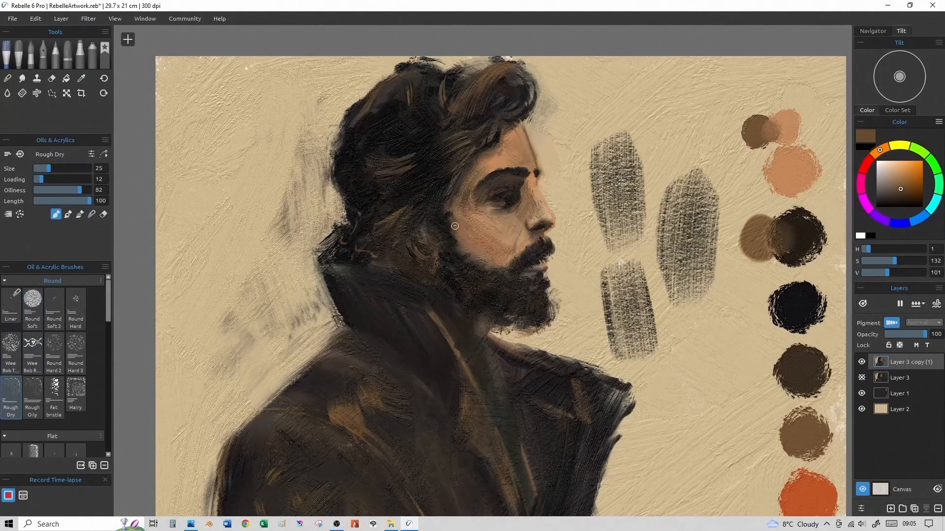
pyautogui.press(']')
pyautogui.keyDown('alt'); pyautogui.click(456, 223); pyautogui.keyUp('alt')
pyautogui.click(20, 154)
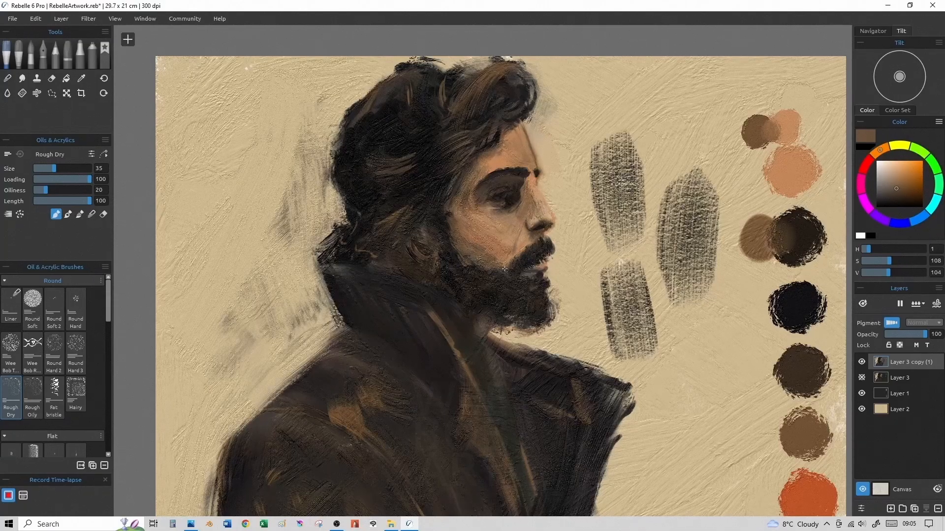
# - Blend the cheek into the beard with Rough Dry at size 40, saturation 125 and value 159, and add a lighter hair strand
pyautogui.keyDown('alt'); pyautogui.click(475, 249); pyautogui.keyUp('alt')
pyautogui.press('n')
pyautogui.press(']')
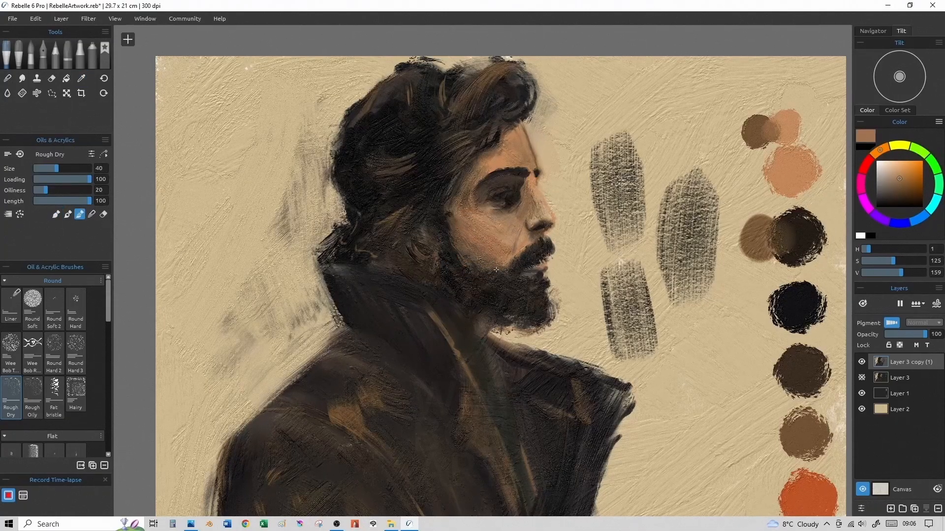
pyautogui.moveTo(384, 230); pyautogui.dragTo(401, 216)
# - Paint a cigarette extending from the lips with Rough Dry at size 30, using dark brown, saturation 109 and value 35, from the palette
pyautogui.keyDown('alt'); pyautogui.click(788, 248); pyautogui.keyUp('alt')
pyautogui.press('[')
pyautogui.press('[')
pyautogui.press('[')
pyautogui.press('[')
pyautogui.press(']')
pyautogui.press(']')
pyautogui.moveTo(545, 258)
pyautogui.mouseDown()
pyautogui.moveTo(585, 276)
pyautogui.moveTo(570, 272)
pyautogui.mouseUp()
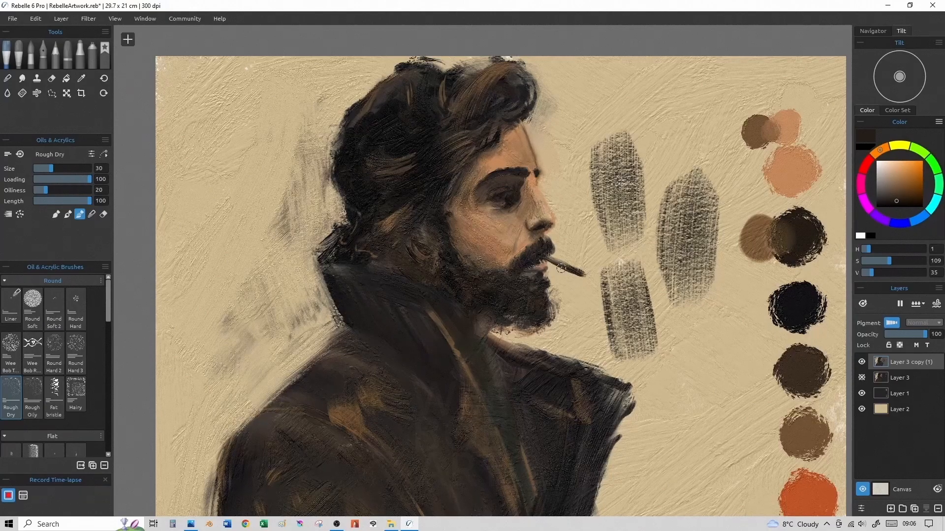
# - Add a light edge along the cigarette with Rough Dry at size 20, using pale tan with saturation 66 and value 208
pyautogui.keyDown('alt'); pyautogui.click(571, 271); pyautogui.keyUp('alt')
pyautogui.press('[')
pyautogui.press('[')
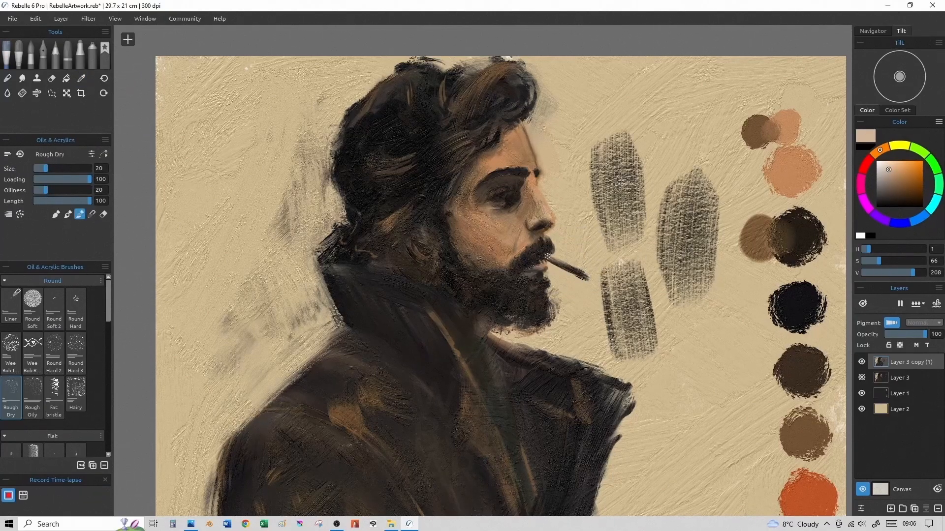
# - Paint the glowing cigarette tip with Rough Dry at size 25, using the palette's orange-red, saturation 199 and value 187
pyautogui.keyDown('alt'); pyautogui.click(797, 482); pyautogui.keyUp('alt')
pyautogui.press(']')
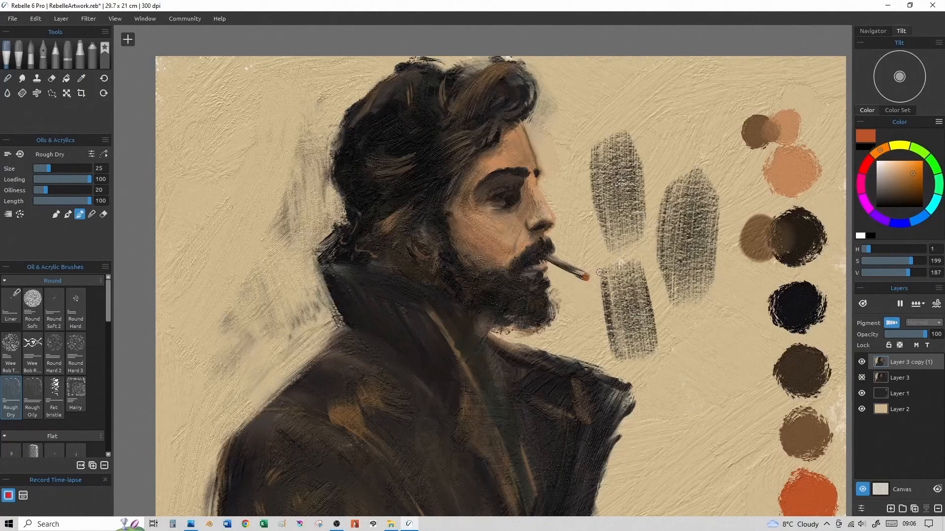
pyautogui.press(']')
# - Highlight the glowing tip with pale peach, saturation 74 and value 230, at size 16, and light orange, saturation 134 and value 211, at size 14
pyautogui.click(889, 166)
pyautogui.press('[')
pyautogui.press('[')
pyautogui.press('[')
pyautogui.press('[')
pyautogui.press('[')
pyautogui.press('[')
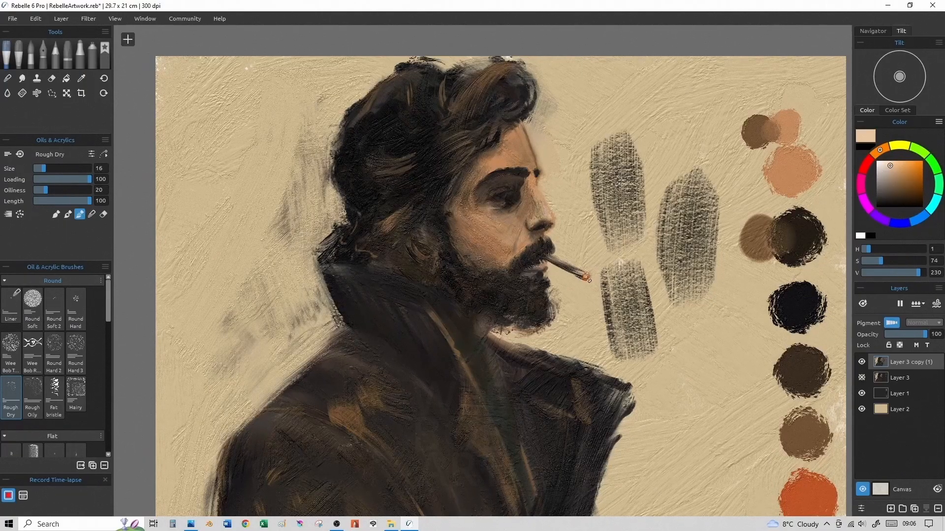
pyautogui.click(901, 169)
pyautogui.press('[')
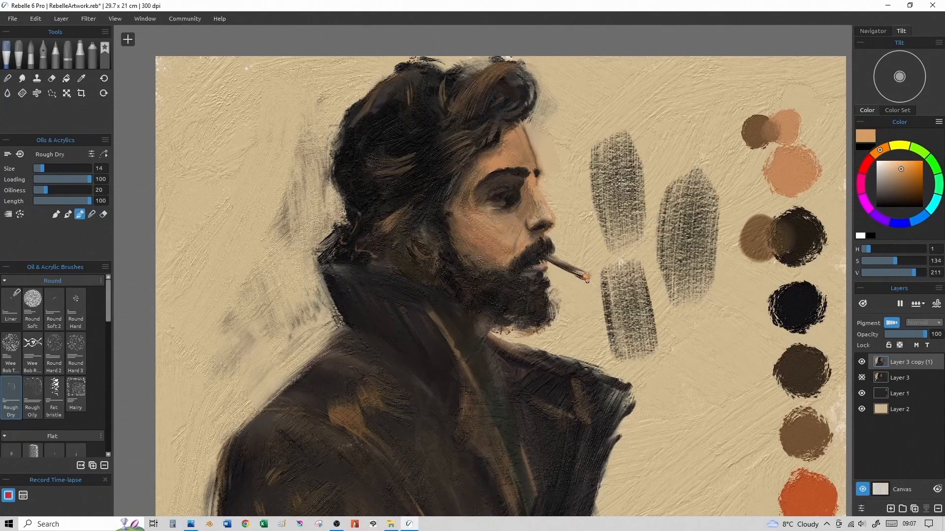
# - Touch up the glowing cigarette tip with a small light orange dab using Rough Dry at size 8
pyautogui.press(']')
pyautogui.press(']')
pyautogui.press(']')
pyautogui.press(']')
pyautogui.press(']')
pyautogui.press(']')
pyautogui.press(']')
pyautogui.press('[')
pyautogui.press('[')
pyautogui.press('[')
pyautogui.press('[')
pyautogui.click(586, 276)
# - Brush a rough stroke over the background behind the collar with Rough Dry at size 80, using palette dark brown, saturation 96 and value 69
pyautogui.keyDown('alt'); pyautogui.click(542, 260); pyautogui.keyUp('alt')
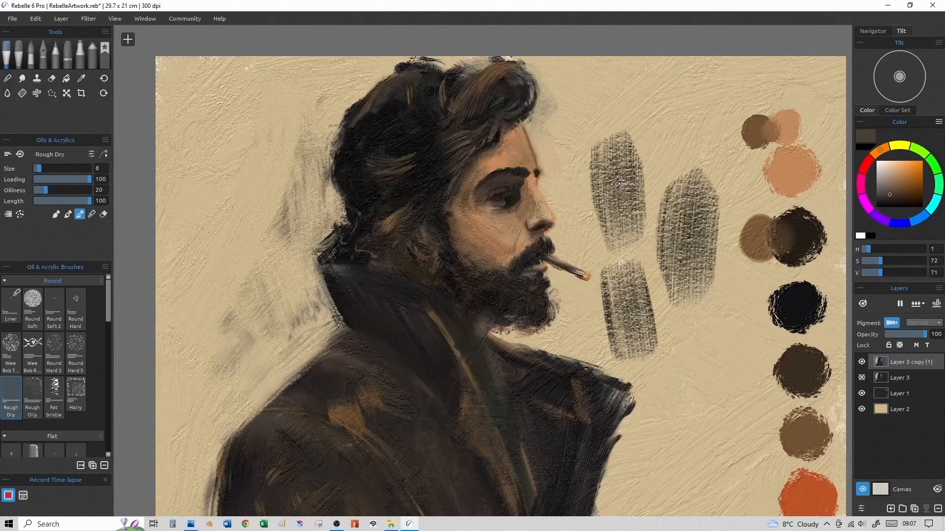
pyautogui.press(']')
pyautogui.press(']')
pyautogui.press(']')
pyautogui.press(']')
pyautogui.press(']')
pyautogui.keyDown('alt'); pyautogui.click(786, 238); pyautogui.keyUp('alt')
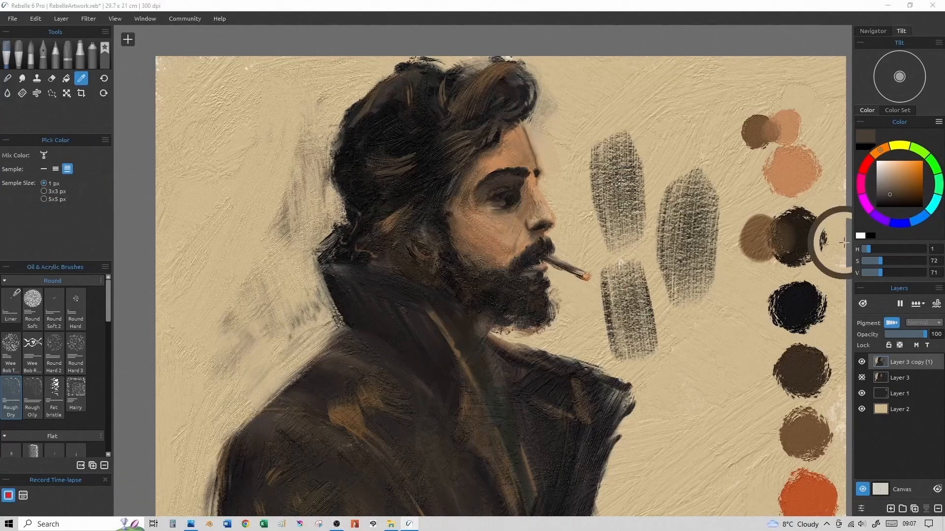
pyautogui.press(']')
pyautogui.press(']')
pyautogui.press(']')
pyautogui.press(']')
pyautogui.press(']')
pyautogui.moveTo(299, 351); pyautogui.dragTo(339, 317)
# - Hide Layer 1, which holds the column of palette swatches beside the portrait
pyautogui.scroll(-2, 574, 285)
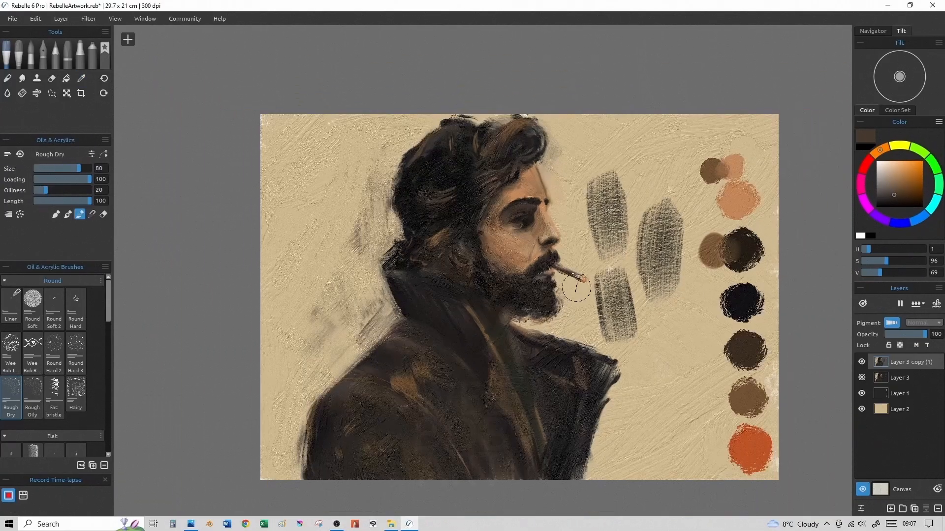
pyautogui.moveTo(575, 284); pyautogui.dragTo(548, 252)
pyautogui.scroll(1, 537, 258)
pyautogui.click(861, 394)
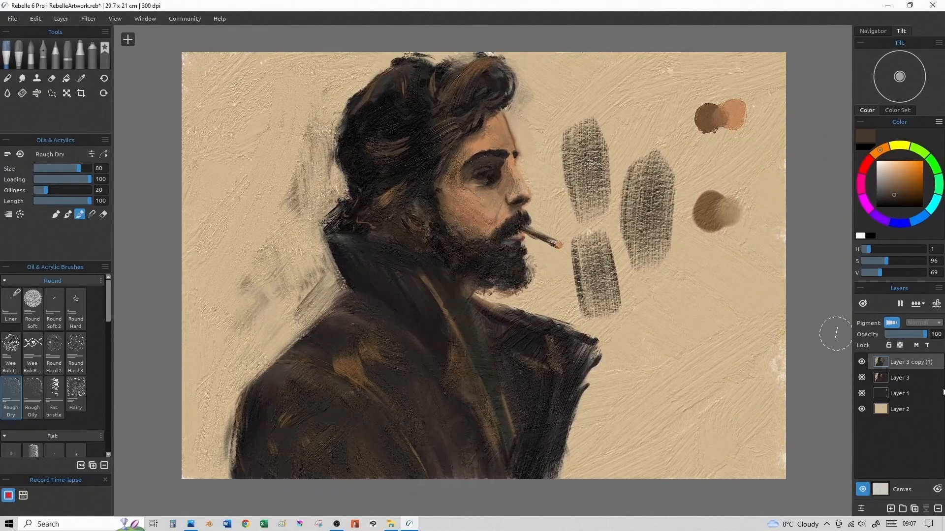
pyautogui.click(867, 412)
pyautogui.click(867, 412)
pyautogui.click(867, 412)
pyautogui.click(867, 411)
# - Duplicate Layer 3 copy (1), place Layer 2 directly beneath the duplicate and hide the original
pyautogui.click(916, 509)
pyautogui.moveTo(902, 425); pyautogui.dragTo(901, 372)
pyautogui.click(861, 394)
# - Merge the duplicated portrait layer with the beige background of Layer 2
pyautogui.keyDown('ctrl'); pyautogui.click(898, 364); pyautogui.keyUp('ctrl')
pyautogui.click(927, 509)
pyautogui.scroll(1, 491, 180)
pyautogui.moveTo(491, 201); pyautogui.dragTo(508, 190)
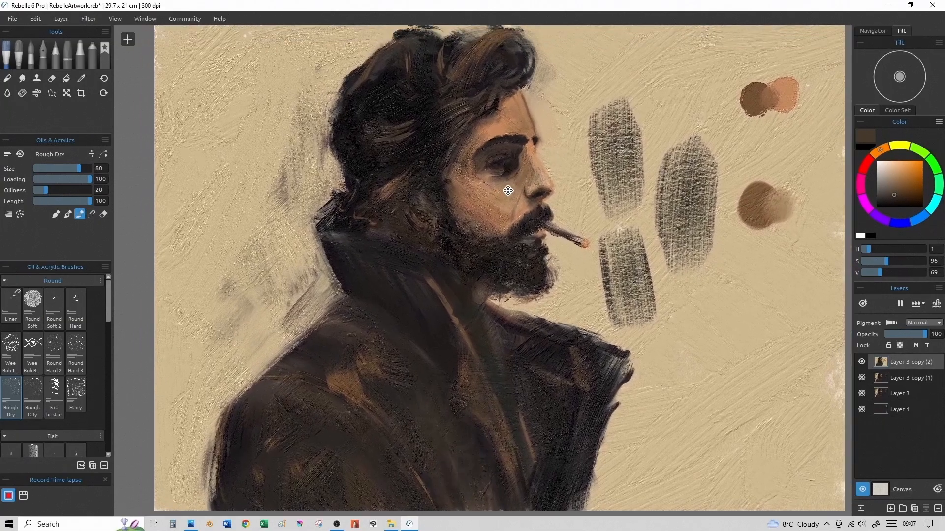
# - Brush a stroke beside the back of the coat collar at size 100 and switch the brush to paint mode
pyautogui.press(']')
pyautogui.press(']')
pyautogui.moveTo(320, 286); pyautogui.dragTo(307, 309)
pyautogui.click(56, 214)
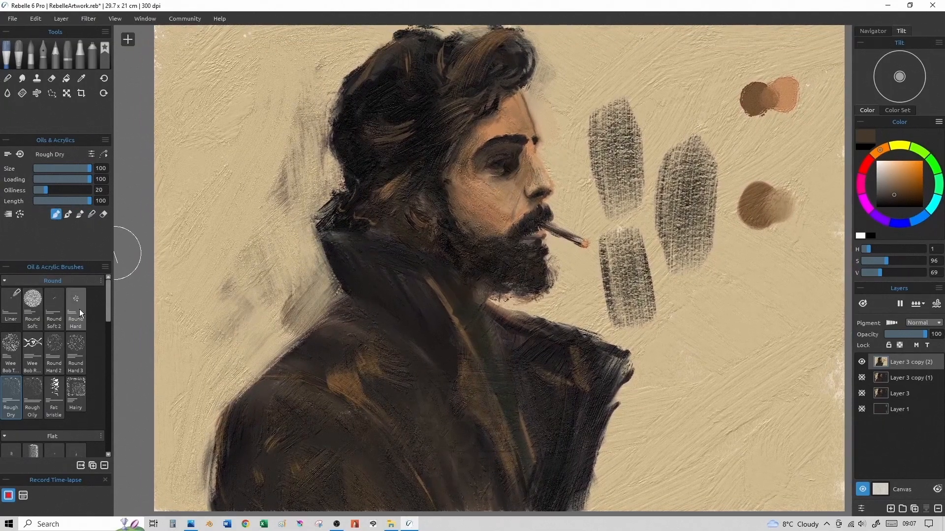
# - Try a stroke with the Dabber brush on the background behind the figure and undo it
pyautogui.scroll(-5, 111, 371)
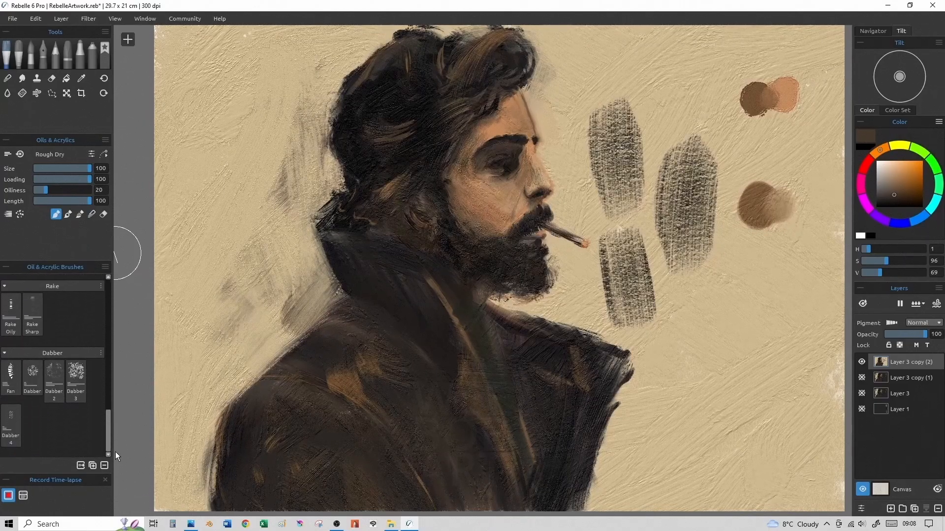
pyautogui.moveTo(116, 446); pyautogui.dragTo(114, 436)
pyautogui.click(10, 422)
pyautogui.click(38, 423)
pyautogui.moveTo(179, 364); pyautogui.dragTo(205, 253)
pyautogui.hotkey('ctrl', 'z')
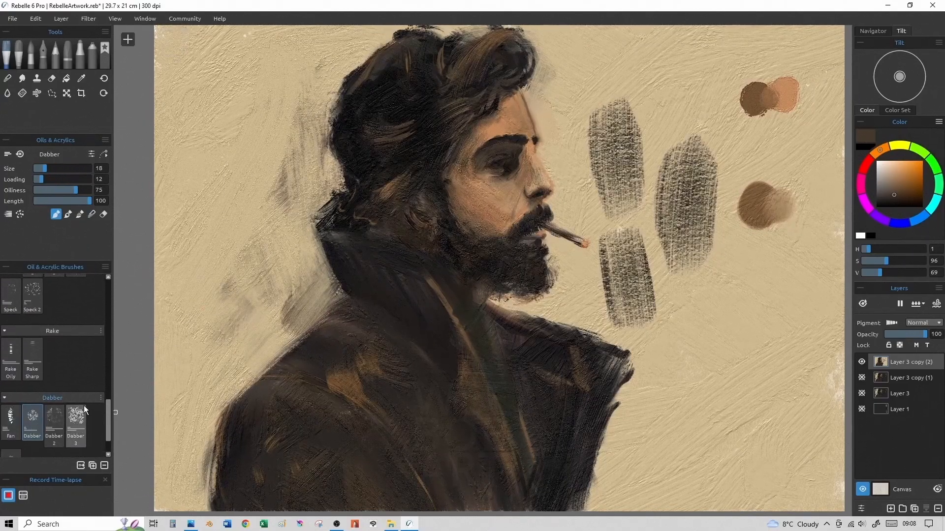
# - Try the Dabber 3 brush at size 70 on the background behind the figure and undo the stroke
pyautogui.click(75, 425)
pyautogui.moveTo(216, 289); pyautogui.dragTo(288, 202)
pyautogui.press(']')
pyautogui.press(']')
pyautogui.press(']')
pyautogui.press(']')
pyautogui.hotkey('ctrl', 'z')
# - Choose the Flat Dry brush and set its loading to 8 and its size to 100
pyautogui.scroll(5, 102, 347)
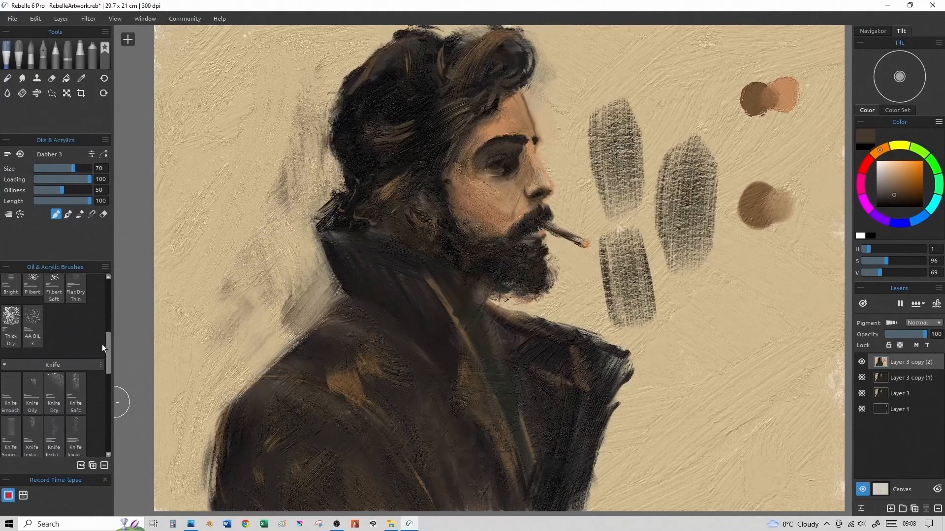
pyautogui.click(33, 335)
pyautogui.moveTo(190, 74)
pyautogui.mouseDown()
pyautogui.moveTo(211, 42)
pyautogui.moveTo(238, 186)
pyautogui.mouseUp()
pyautogui.hotkey('ctrl', 'z')
pyautogui.hotkey('ctrl', 'z')
pyautogui.click(39, 180)
pyautogui.press(']')
pyautogui.press(']')
pyautogui.press(']')
pyautogui.press(']')
pyautogui.press(']')
pyautogui.press(']')
# - Try several vertical Flat Dry strokes on the background behind the head and undo them
pyautogui.moveTo(219, 81); pyautogui.dragTo(229, 172)
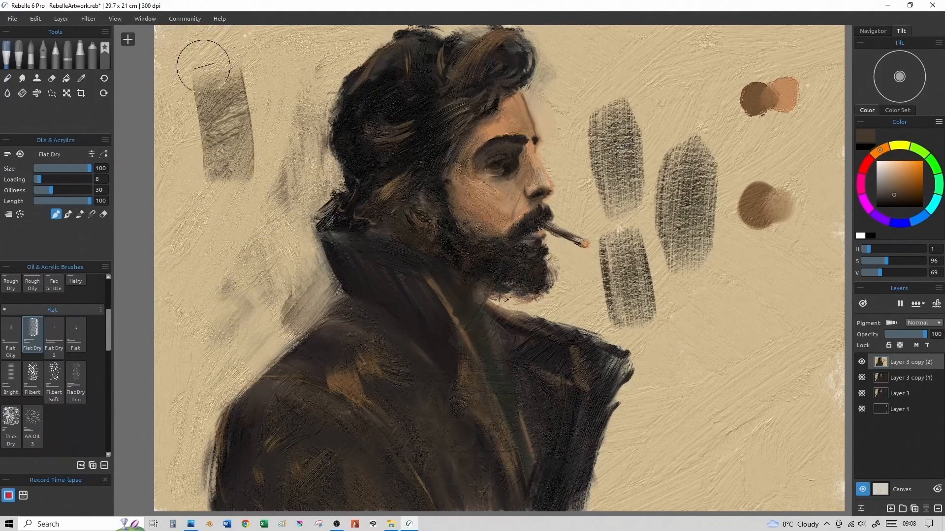
pyautogui.moveTo(201, 42); pyautogui.dragTo(202, 153)
pyautogui.moveTo(169, 42); pyautogui.dragTo(167, 152)
pyautogui.moveTo(255, 33); pyautogui.dragTo(303, 165)
pyautogui.hotkey('ctrl', 'z')
pyautogui.hotkey('ctrl', 'z')
pyautogui.hotkey('ctrl', 'z')
pyautogui.hotkey('ctrl', 'z')
# - Cover the background behind the man's head and back with crossing dark brown Flat Dry strokes
pyautogui.moveTo(309, 290)
pyautogui.mouseDown()
pyautogui.moveTo(301, 220)
pyautogui.moveTo(296, 241)
pyautogui.moveTo(320, 228)
pyautogui.mouseUp()
pyautogui.moveTo(315, 126); pyautogui.dragTo(305, 30)
pyautogui.moveTo(340, 69)
pyautogui.mouseDown()
pyautogui.moveTo(339, 30)
pyautogui.moveTo(378, 15)
pyautogui.mouseUp()
pyautogui.moveTo(274, 93)
pyautogui.mouseDown()
pyautogui.moveTo(279, 55)
pyautogui.moveTo(247, 232)
pyautogui.mouseUp()
pyautogui.moveTo(246, 45)
pyautogui.mouseDown()
pyautogui.moveTo(137, 73)
pyautogui.moveTo(212, 37)
pyautogui.moveTo(170, 211)
pyautogui.mouseUp()
pyautogui.moveTo(282, 157); pyautogui.dragTo(182, 309)
pyautogui.moveTo(265, 218); pyautogui.dragTo(251, 339)
pyautogui.moveTo(281, 344); pyautogui.dragTo(216, 388)
pyautogui.moveTo(219, 266); pyautogui.dragTo(182, 359)
pyautogui.moveTo(147, 173); pyautogui.dragTo(184, 399)
pyautogui.moveTo(209, 315); pyautogui.dragTo(180, 482)
pyautogui.moveTo(195, 443); pyautogui.dragTo(184, 502)
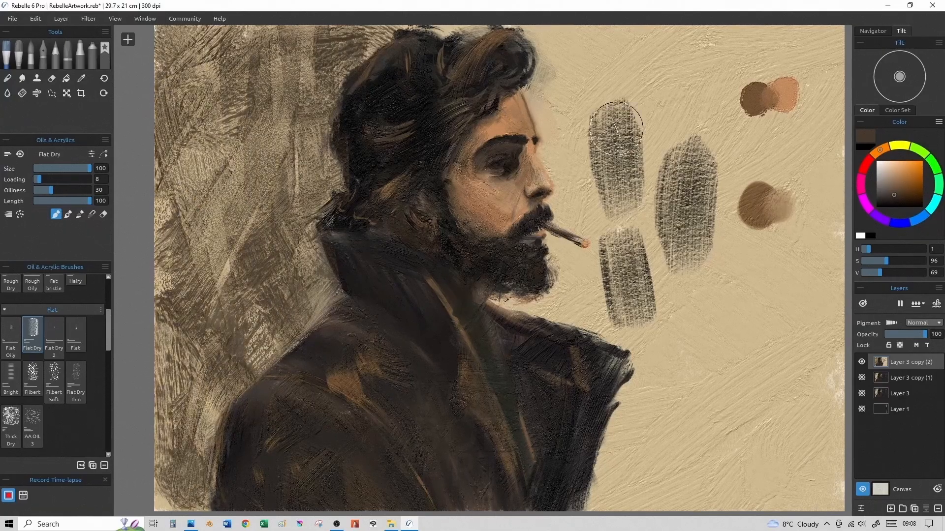
# - Try Flat Dry strokes on the background in front of the face and undo them
pyautogui.moveTo(469, 19)
pyautogui.mouseDown()
pyautogui.moveTo(566, 69)
pyautogui.moveTo(588, 266)
pyautogui.mouseUp()
pyautogui.hotkey('ctrl', 'z')
pyautogui.hotkey('ctrl', 'z')
pyautogui.hotkey('ctrl', 'z')
pyautogui.hotkey('ctrl', 'z')
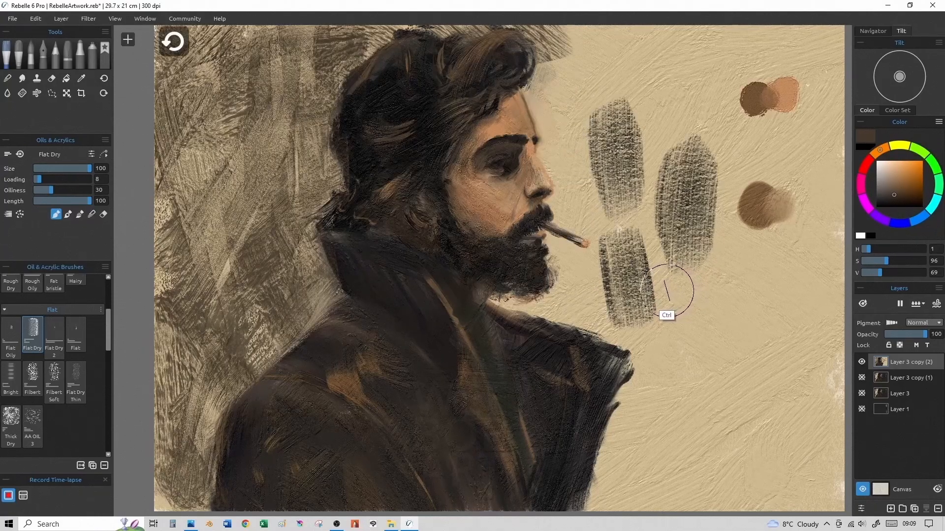
pyautogui.hotkey('ctrl', 'z')
pyautogui.hotkey('ctrl', 'z')
pyautogui.hotkey('ctrl', 'z')
pyautogui.hotkey('ctrl', 'shift', 'z')
pyautogui.hotkey('ctrl', 'shift', 'z')
pyautogui.hotkey('ctrl', 'shift', 'z')
# - Add a new layer above the portrait and paint dark Flat Dry texture over the upper background in front of the face
pyautogui.click(891, 509)
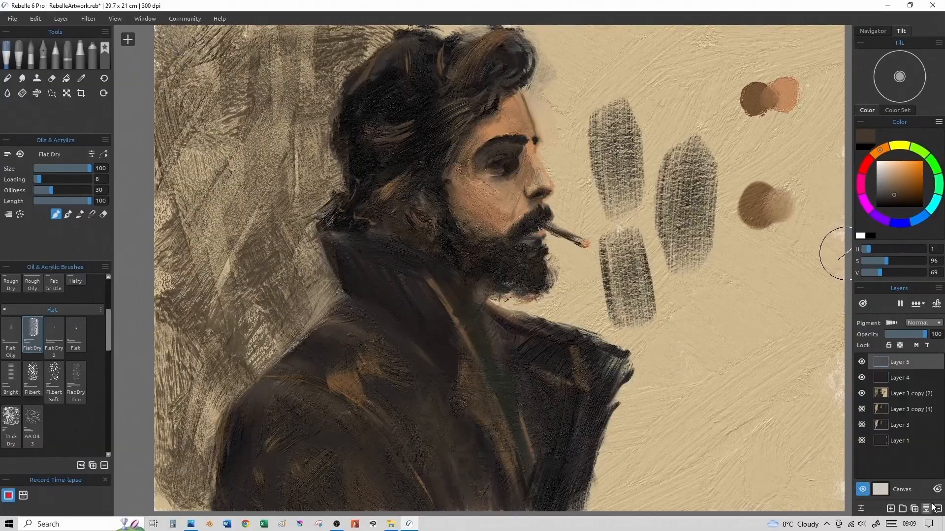
pyautogui.moveTo(485, 5)
pyautogui.mouseDown()
pyautogui.moveTo(518, 34)
pyautogui.moveTo(521, 1)
pyautogui.mouseUp()
pyautogui.moveTo(561, 29)
pyautogui.mouseDown()
pyautogui.moveTo(563, 154)
pyautogui.moveTo(591, 105)
pyautogui.mouseUp()
pyautogui.moveTo(605, 5)
pyautogui.mouseDown()
pyautogui.moveTo(678, 160)
pyautogui.moveTo(678, 1)
pyautogui.mouseUp()
pyautogui.moveTo(582, 59); pyautogui.dragTo(808, 63)
pyautogui.press('Tab')
pyautogui.moveTo(721, 66)
pyautogui.mouseDown()
pyautogui.moveTo(628, 99)
pyautogui.moveTo(714, 148)
pyautogui.moveTo(768, 55)
pyautogui.moveTo(675, 53)
pyautogui.mouseUp()
pyautogui.moveTo(604, 170); pyautogui.dragTo(587, 242)
# - Move the reference image off the canvas and texture the remaining background in front of the figure down to the canvas bottom
pyautogui.press('Tab')
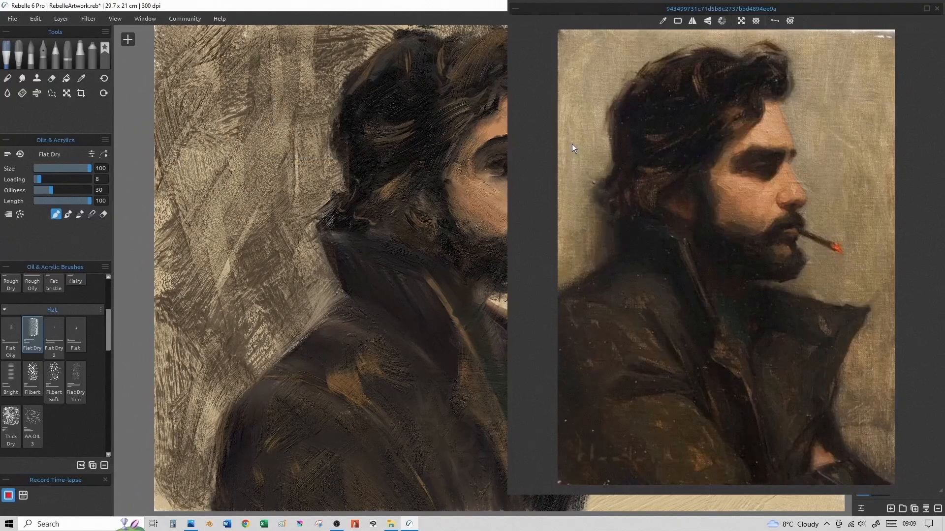
pyautogui.moveTo(767, 11); pyautogui.dragTo(932, 71)
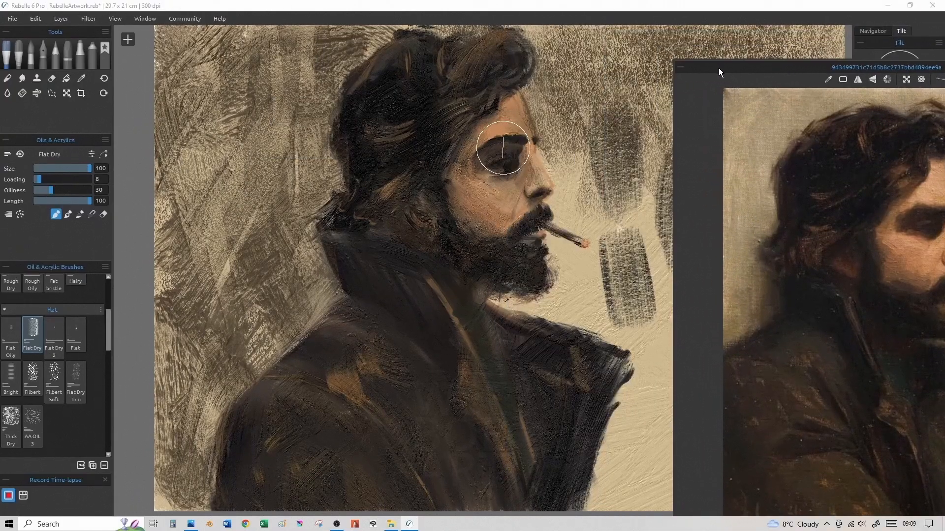
pyautogui.moveTo(717, 73); pyautogui.dragTo(944, 74)
pyautogui.moveTo(571, 138)
pyautogui.mouseDown()
pyautogui.moveTo(598, 243)
pyautogui.moveTo(640, 340)
pyautogui.moveTo(667, 340)
pyautogui.moveTo(807, 94)
pyautogui.moveTo(823, 369)
pyautogui.moveTo(618, 472)
pyautogui.moveTo(737, 512)
pyautogui.moveTo(797, 374)
pyautogui.moveTo(719, 472)
pyautogui.mouseUp()
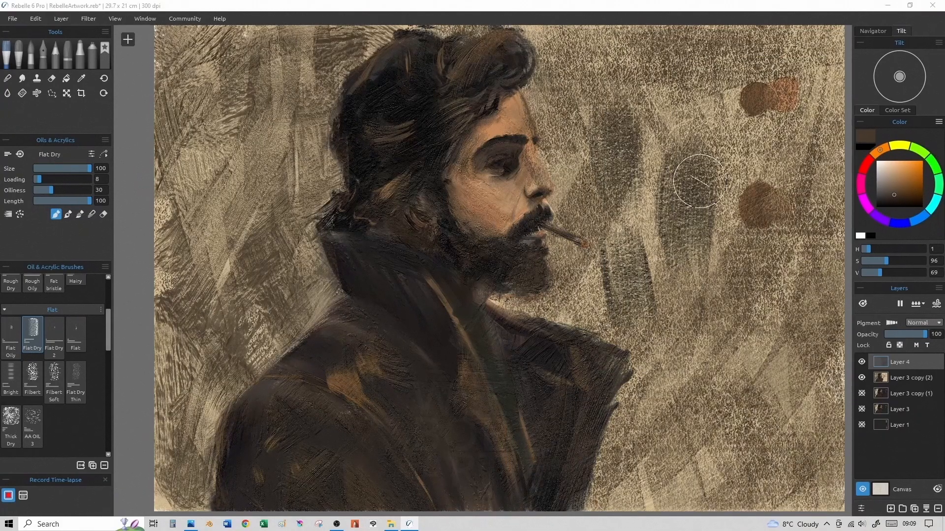
# - Erase the Flat Dry texture overlapping the man's face and cigarette, using eraser sizes between 25 and 70
pyautogui.click(104, 214)
pyautogui.moveTo(545, 145); pyautogui.dragTo(547, 165)
pyautogui.press('[')
pyautogui.press('[')
pyautogui.press('[')
pyautogui.hotkey('ctrl', 'z')
pyautogui.press('[')
pyautogui.press('[')
pyautogui.press('[')
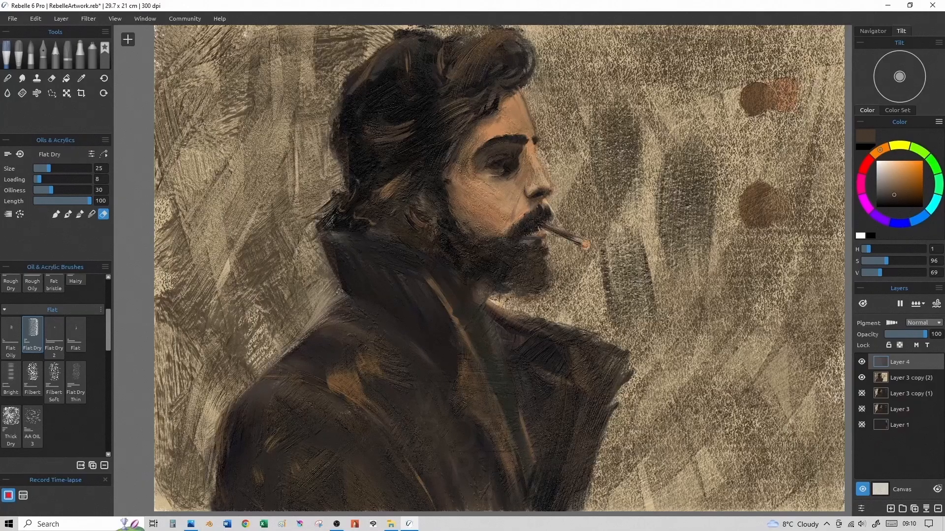
pyautogui.press(']')
pyautogui.press(']')
pyautogui.press(']')
pyautogui.press(']')
pyautogui.press(']')
pyautogui.scroll(-1, 831, 342)
pyautogui.press('super+a')
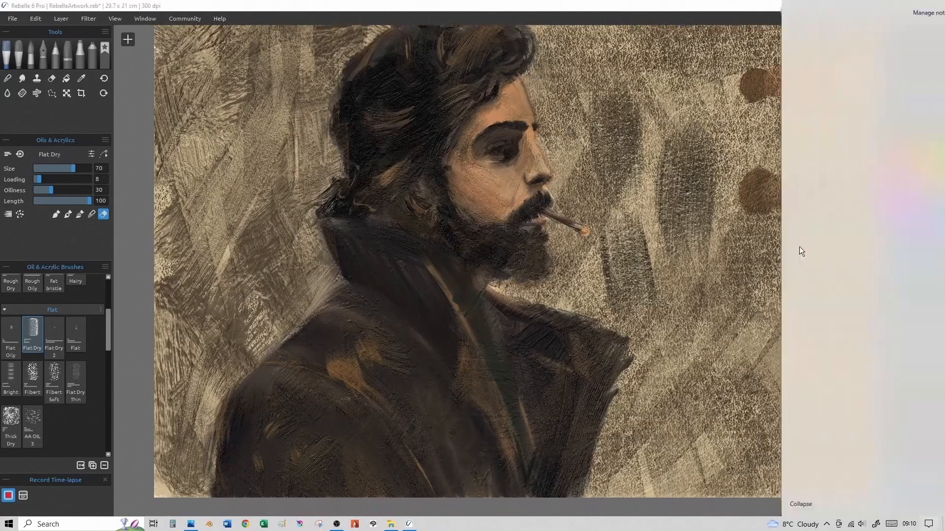
pyautogui.press('Escape')
pyautogui.moveTo(594, 205); pyautogui.dragTo(566, 215)
# - Paint the cigarette's tip orange with a smaller Flat Dry brush and sample a dark brown from the cigarette
pyautogui.moveTo(888, 166)
pyautogui.mouseDown()
pyautogui.moveTo(903, 172)
pyautogui.moveTo(899, 190)
pyautogui.moveTo(887, 191)
pyautogui.mouseUp()
pyautogui.click(900, 144)
pyautogui.click(880, 150)
pyautogui.moveTo(901, 172); pyautogui.dragTo(906, 163)
pyautogui.press('[')
pyautogui.press('[')
pyautogui.press('[')
pyautogui.press('[')
pyautogui.press('[')
pyautogui.press('[')
pyautogui.press('[')
pyautogui.press('[')
pyautogui.keyDown('alt'); pyautogui.click(538, 232); pyautogui.keyUp('alt')
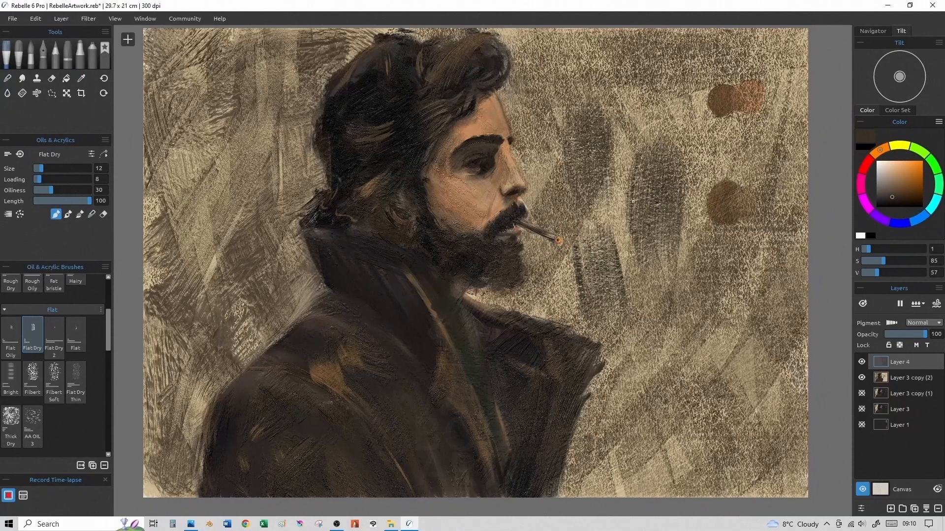
# - Touch up the cigarette ember with bright orange and pale peach, and sample a dark brown near the lips at size 9
pyautogui.moveTo(913, 177); pyautogui.dragTo(918, 164)
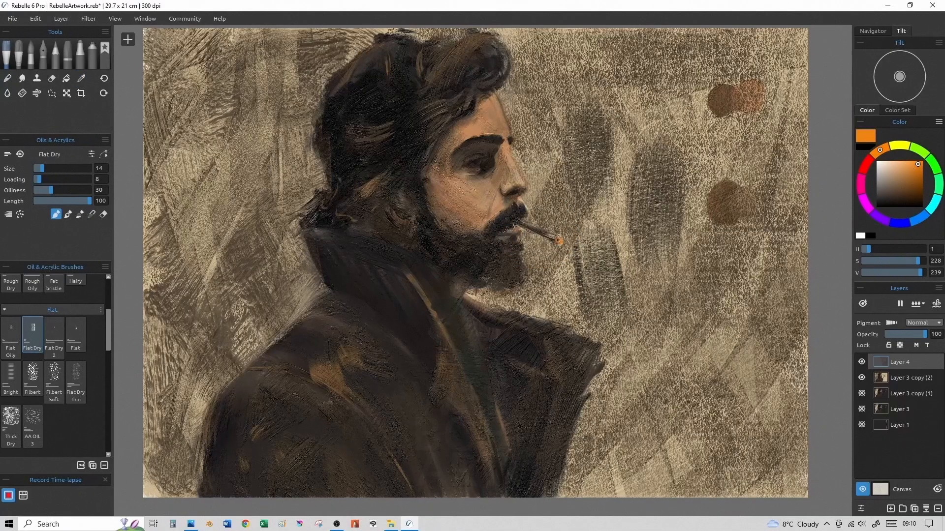
pyautogui.press(']')
pyautogui.press(']')
pyautogui.click(883, 167)
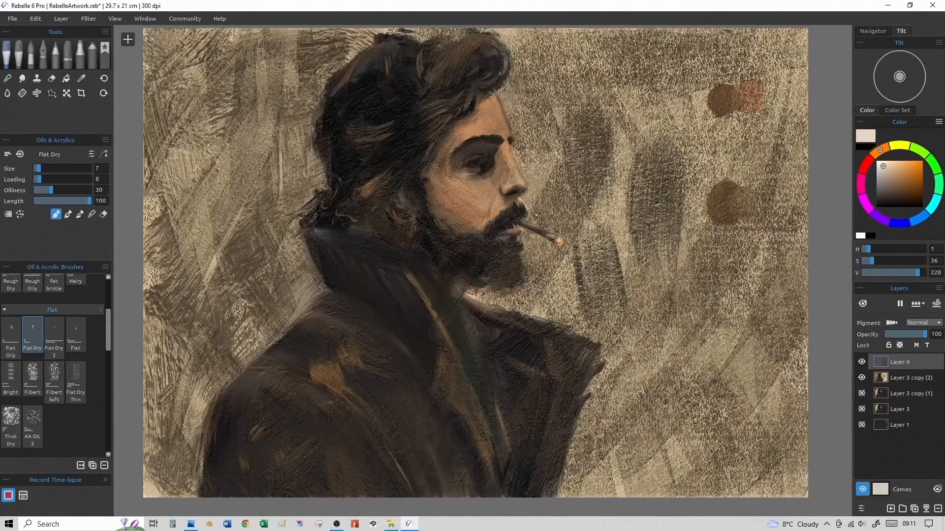
pyautogui.press(']')
pyautogui.press(']')
pyautogui.keyDown('alt'); pyautogui.click(513, 225); pyautogui.keyUp('alt')
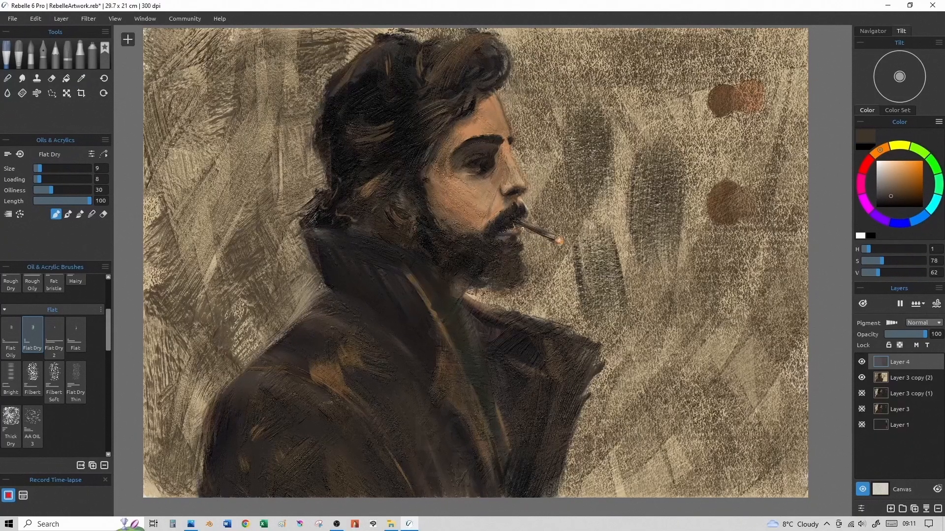
# - Merge Layer 4 with the layer below and set the Flat Dry brush to blending at size 100 and loading 100
pyautogui.click(927, 509)
pyautogui.click(91, 214)
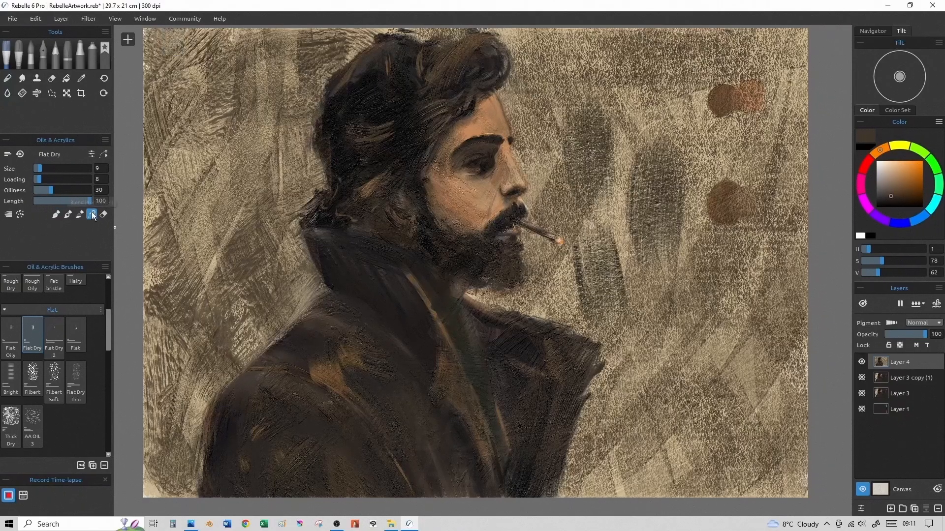
pyautogui.moveTo(45, 168); pyautogui.dragTo(92, 168)
pyautogui.moveTo(768, 165)
pyautogui.mouseDown()
pyautogui.moveTo(708, 192)
pyautogui.moveTo(677, 143)
pyautogui.mouseUp()
pyautogui.moveTo(39, 179); pyautogui.dragTo(92, 179)
# - Blend the textured background and colour swatches in front of the figure with large sweeping strokes
pyautogui.moveTo(723, 91)
pyautogui.mouseDown()
pyautogui.moveTo(657, 176)
pyautogui.moveTo(687, 213)
pyautogui.moveTo(783, 124)
pyautogui.moveTo(744, 42)
pyautogui.moveTo(783, 55)
pyautogui.moveTo(783, 276)
pyautogui.moveTo(767, 305)
pyautogui.moveTo(709, 316)
pyautogui.moveTo(782, 382)
pyautogui.mouseUp()
pyautogui.moveTo(687, 168)
pyautogui.mouseDown()
pyautogui.moveTo(611, 231)
pyautogui.moveTo(566, 206)
pyautogui.moveTo(541, 94)
pyautogui.moveTo(682, 115)
pyautogui.moveTo(593, 118)
pyautogui.moveTo(658, 312)
pyautogui.moveTo(754, 403)
pyautogui.moveTo(763, 372)
pyautogui.mouseUp()
pyautogui.moveTo(697, 419)
pyautogui.mouseDown()
pyautogui.moveTo(588, 443)
pyautogui.moveTo(635, 468)
pyautogui.moveTo(778, 460)
pyautogui.mouseUp()
# - Blend the background around the cigarette, beneath the beard and beside the face profile at brush sizes 30 to 40
pyautogui.press('[')
pyautogui.press('[')
pyautogui.press('[')
pyautogui.press('[')
pyautogui.press('[')
pyautogui.press('[')
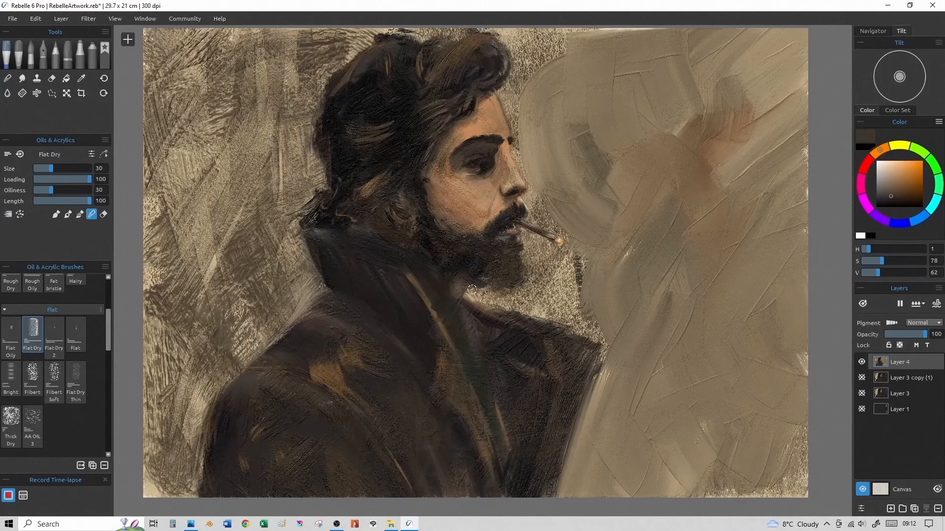
pyautogui.moveTo(500, 301)
pyautogui.mouseDown()
pyautogui.moveTo(538, 292)
pyautogui.moveTo(539, 302)
pyautogui.moveTo(509, 304)
pyautogui.moveTo(544, 300)
pyautogui.moveTo(588, 331)
pyautogui.moveTo(557, 317)
pyautogui.moveTo(589, 262)
pyautogui.moveTo(576, 234)
pyautogui.moveTo(528, 253)
pyautogui.moveTo(549, 278)
pyautogui.moveTo(571, 273)
pyautogui.mouseUp()
pyautogui.press(']')
pyautogui.press('[')
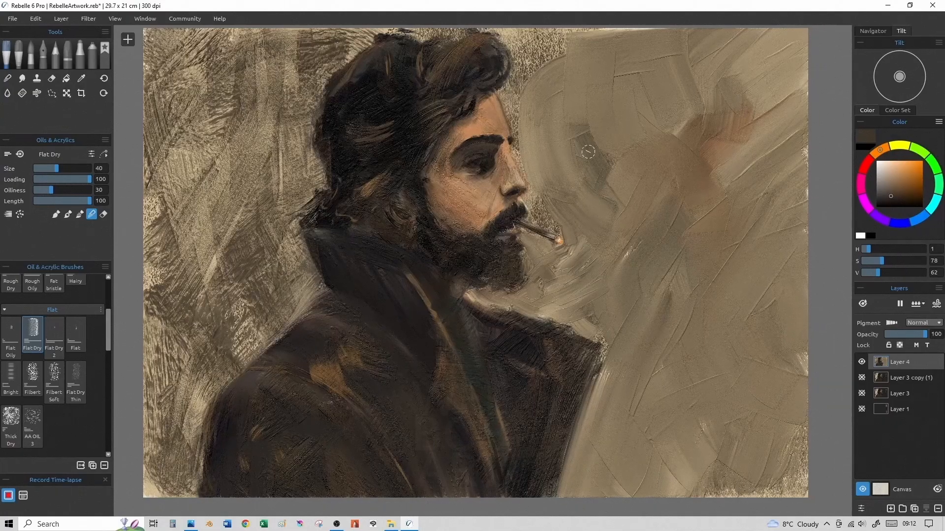
pyautogui.press('[')
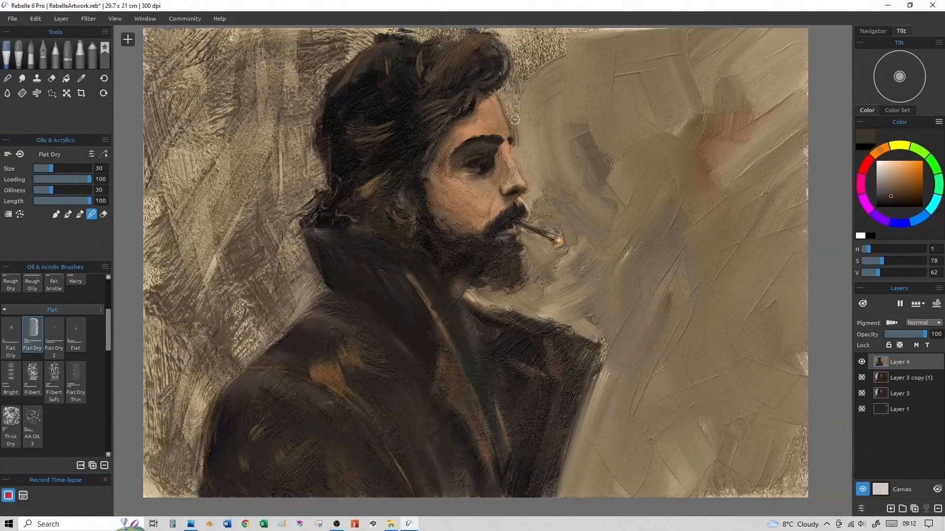
# - Blend the background above the hair and behind the figure at brush sizes from 50 up to 100
pyautogui.press(']')
pyautogui.press(']')
pyautogui.press(']')
pyautogui.press(']')
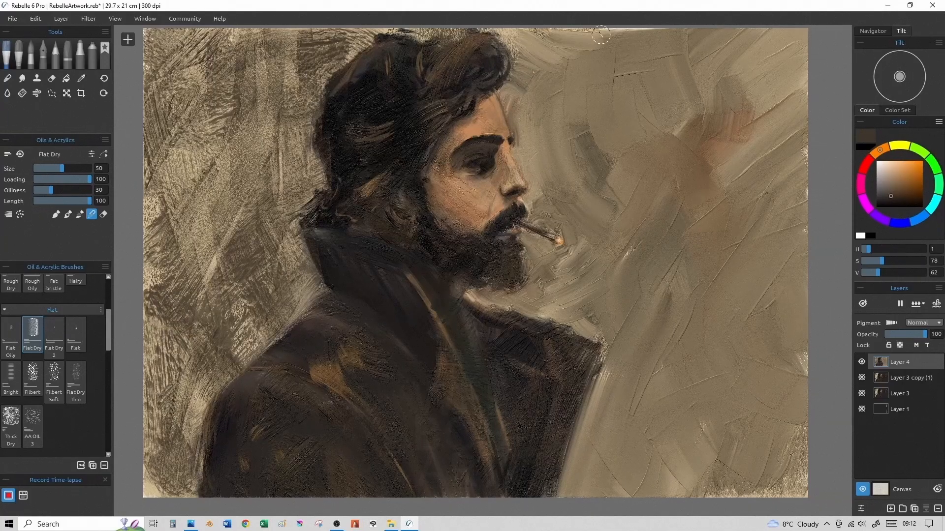
pyautogui.moveTo(491, 52)
pyautogui.mouseDown()
pyautogui.moveTo(475, 37)
pyautogui.moveTo(412, 38)
pyautogui.moveTo(429, 28)
pyautogui.moveTo(324, 47)
pyautogui.moveTo(290, 227)
pyautogui.moveTo(296, 311)
pyautogui.moveTo(211, 319)
pyautogui.moveTo(237, 349)
pyautogui.mouseUp()
pyautogui.press(']')
pyautogui.press(']')
pyautogui.press(']')
pyautogui.press(']')
pyautogui.press(']')
pyautogui.moveTo(282, 80)
pyautogui.mouseDown()
pyautogui.moveTo(212, 49)
pyautogui.moveTo(192, 78)
pyautogui.moveTo(182, 197)
pyautogui.moveTo(205, 283)
pyautogui.moveTo(158, 436)
pyautogui.moveTo(197, 487)
pyautogui.mouseUp()
# - Blend the brown highlights on the coat's shoulder at brush size 40
pyautogui.press('[')
pyautogui.press('[')
pyautogui.press('[')
pyautogui.press('[')
pyautogui.press('[')
pyautogui.press('[')
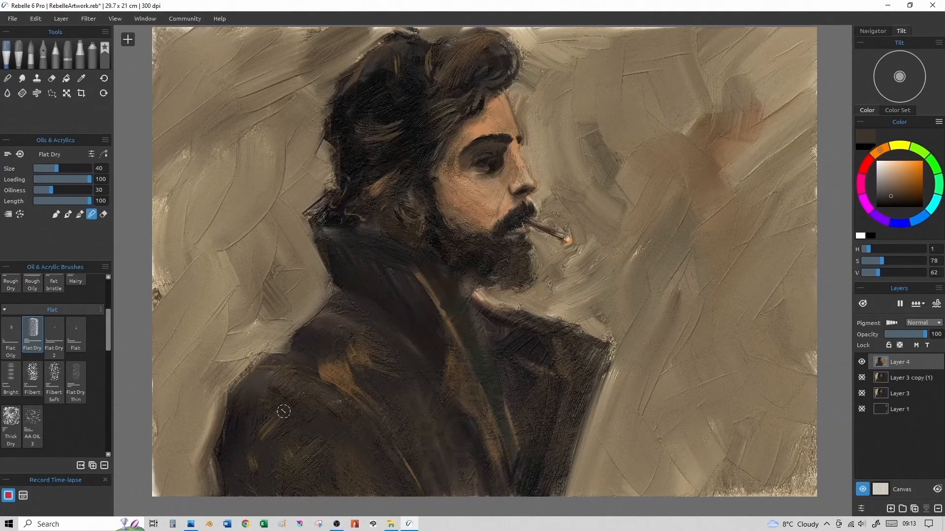
pyautogui.moveTo(342, 376)
pyautogui.mouseDown()
pyautogui.moveTo(363, 394)
pyautogui.moveTo(396, 371)
pyautogui.mouseUp()
# - Soften the skin of the man's cheek with the blending brush and set its size to 30
pyautogui.press('[')
pyautogui.press('[')
pyautogui.press('[')
pyautogui.press(']')
pyautogui.press(']')
pyautogui.press(']')
pyautogui.press(']')
pyautogui.press(']')
pyautogui.moveTo(458, 217)
pyautogui.mouseDown()
pyautogui.moveTo(486, 202)
pyautogui.moveTo(493, 183)
pyautogui.moveTo(489, 202)
pyautogui.mouseUp()
pyautogui.press('[')
pyautogui.press('[')
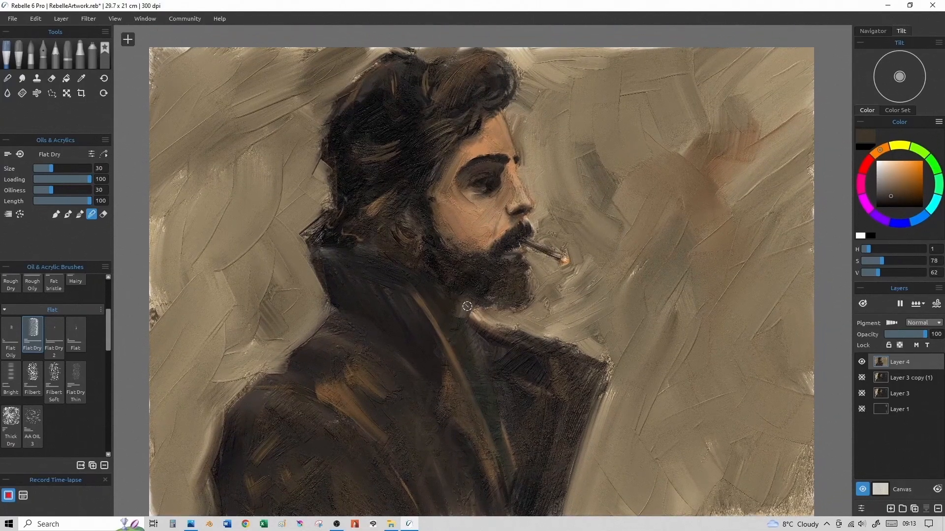
# - Blend the background along the coat's front edge and the far side behind the head with the enlarged Flat Dry brush
pyautogui.press(']')
pyautogui.press(']')
pyautogui.press(']')
pyautogui.moveTo(575, 433); pyautogui.dragTo(564, 505)
pyautogui.click(559, 521)
pyautogui.moveTo(153, 313); pyautogui.dragTo(176, 171)
# - Blend the background behind the figure, from its upper corner to its lower corner, and above the hair, ending at brush size 50
pyautogui.press(']')
pyautogui.press(']')
pyautogui.press(']')
pyautogui.press(']')
pyautogui.moveTo(187, 261); pyautogui.dragTo(241, 263)
pyautogui.press('[')
pyautogui.press('[')
pyautogui.moveTo(359, 75)
pyautogui.mouseDown()
pyautogui.moveTo(376, 57)
pyautogui.moveTo(155, 55)
pyautogui.moveTo(170, 66)
pyautogui.mouseUp()
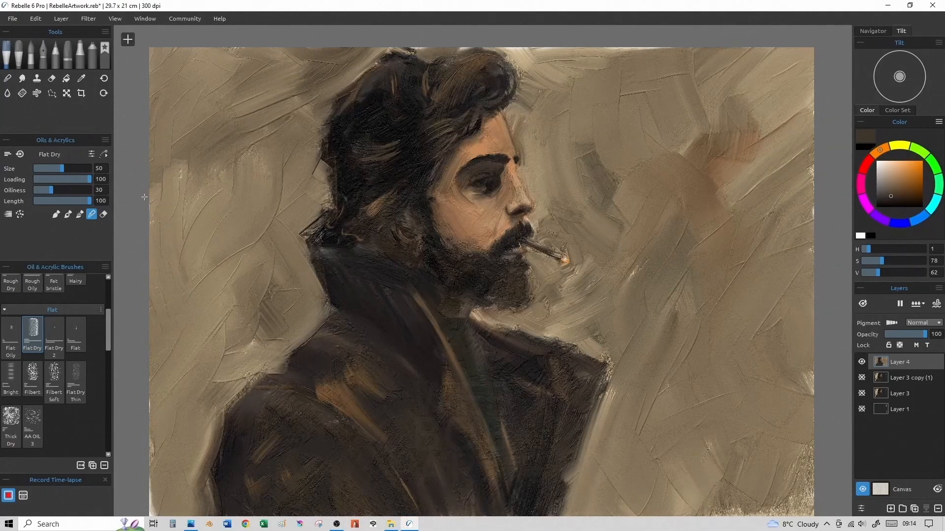
pyautogui.moveTo(160, 406)
pyautogui.mouseDown()
pyautogui.moveTo(168, 446)
pyautogui.moveTo(154, 495)
pyautogui.mouseUp()
pyautogui.moveTo(545, 46)
pyautogui.mouseDown()
pyautogui.moveTo(535, 67)
pyautogui.moveTo(629, 48)
pyautogui.moveTo(624, 83)
pyautogui.moveTo(465, 46)
pyautogui.mouseUp()
# - Blend the hair's top and back contours into the background, starting at brush size 45
pyautogui.press('[')
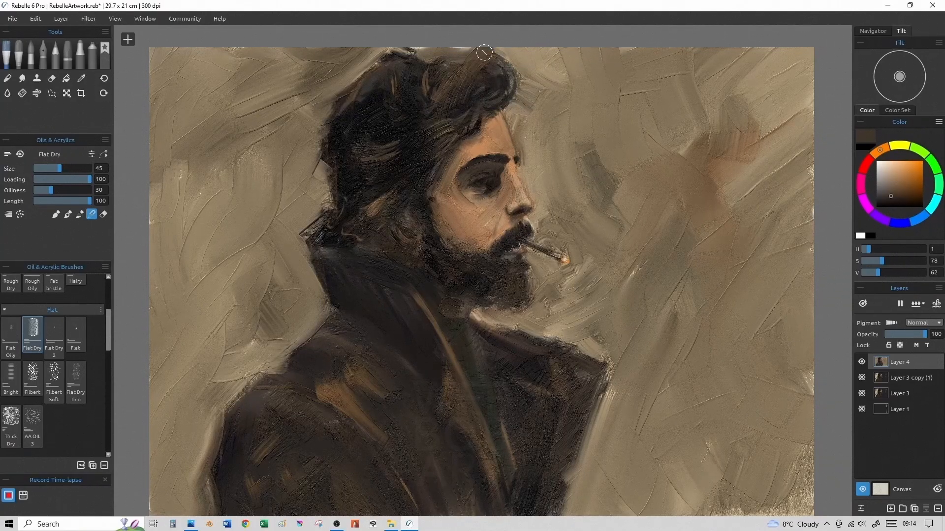
pyautogui.press(']')
pyautogui.press(']')
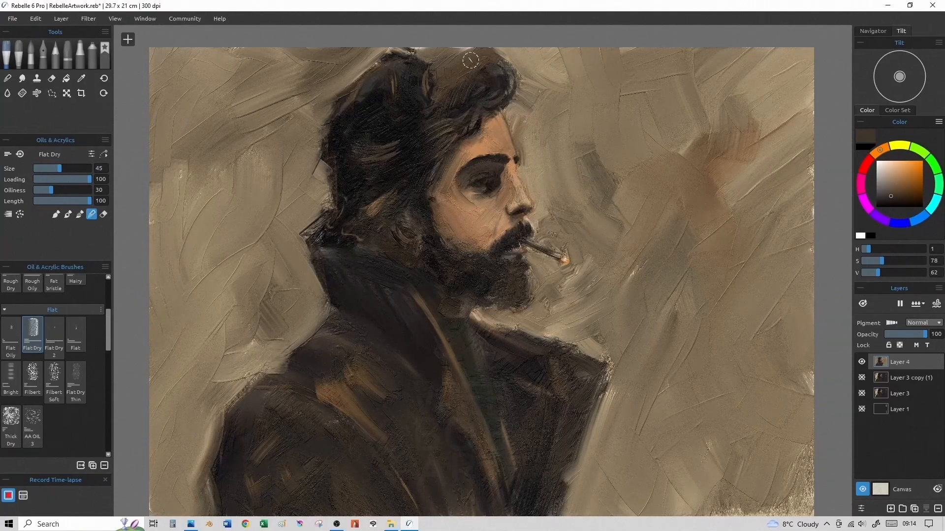
pyautogui.moveTo(381, 69)
pyautogui.mouseDown()
pyautogui.moveTo(338, 96)
pyautogui.moveTo(377, 90)
pyautogui.moveTo(339, 103)
pyautogui.moveTo(346, 74)
pyautogui.mouseUp()
pyautogui.press('[')
pyautogui.press('[')
pyautogui.press('[')
pyautogui.press('[')
pyautogui.press(']')
pyautogui.moveTo(320, 136)
pyautogui.mouseDown()
pyautogui.moveTo(335, 184)
pyautogui.moveTo(325, 205)
pyautogui.moveTo(339, 218)
pyautogui.moveTo(327, 234)
pyautogui.moveTo(329, 189)
pyautogui.moveTo(313, 237)
pyautogui.mouseUp()
# - Switch to the Flat Dry 2 brush and blend the hair's front curl at size 60
pyautogui.press(']')
pyautogui.press(']')
pyautogui.press(']')
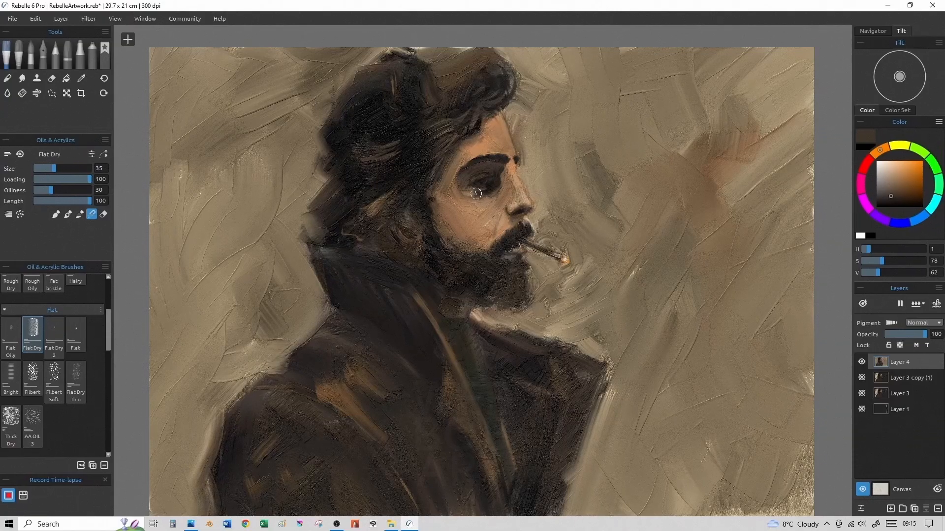
pyautogui.press('[')
pyautogui.press('[')
pyautogui.press('[')
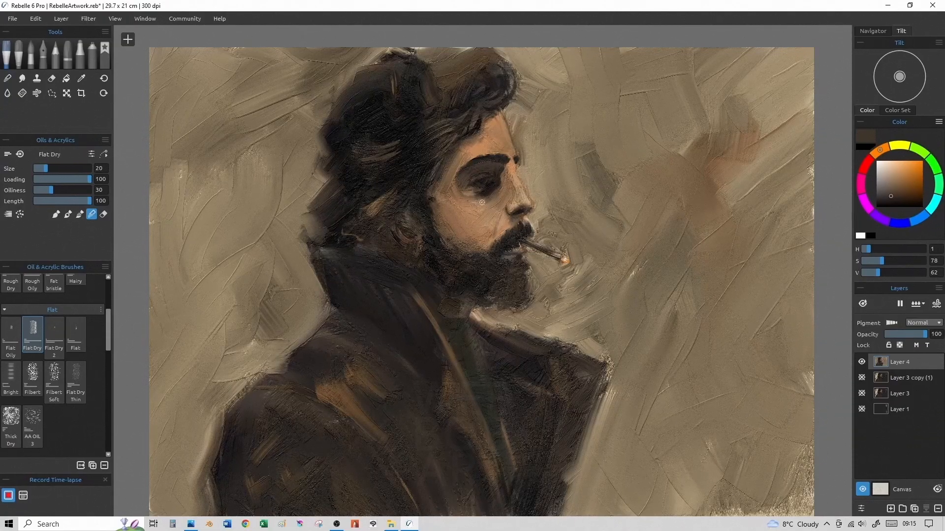
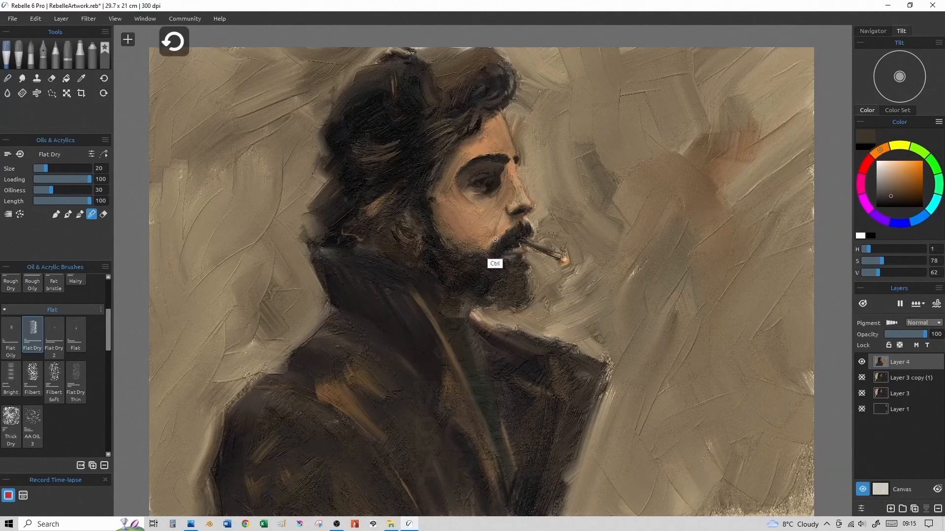
pyautogui.press(']')
pyautogui.press(']')
pyautogui.press(']')
pyautogui.click(54, 335)
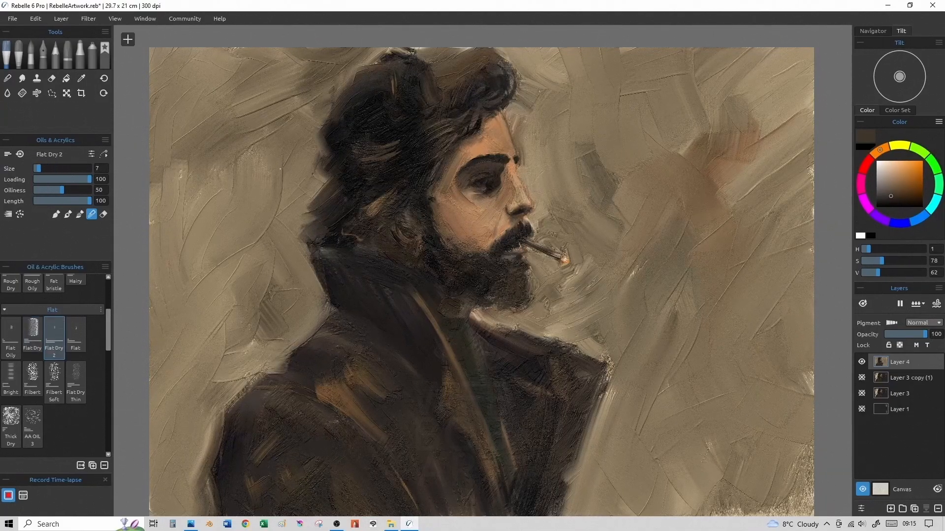
pyautogui.moveTo(500, 75); pyautogui.dragTo(482, 110)
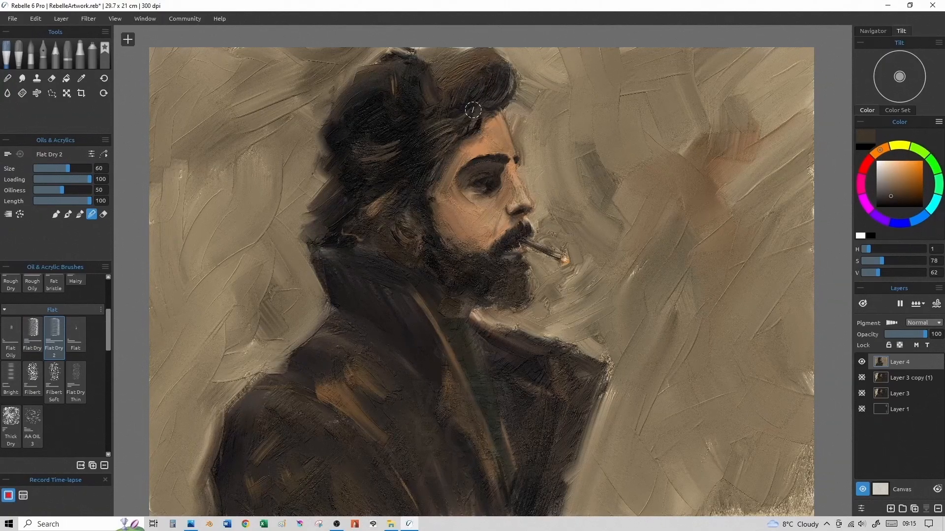
# - Blend the crown and back of the hair with Flat Dry 2, varying the brush size between 35 and 80
pyautogui.press(']')
pyautogui.press(']')
pyautogui.press('[')
pyautogui.moveTo(329, 127); pyautogui.dragTo(315, 156)
pyautogui.press('[')
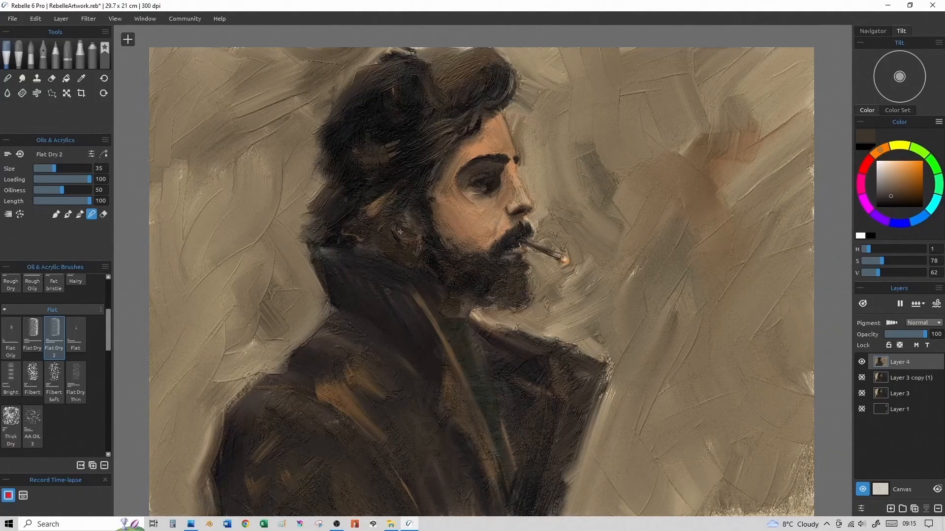
pyautogui.press(']')
pyautogui.press(']')
pyautogui.press(']')
pyautogui.press(']')
# - Set the Flat Dry 2 brush size to 25
pyautogui.scroll(-2, 268, 327)
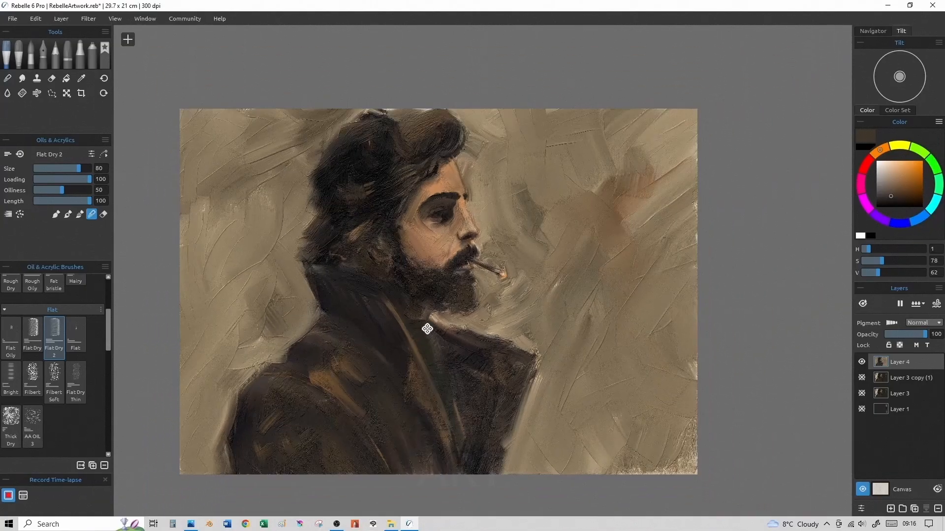
pyautogui.moveTo(422, 331); pyautogui.dragTo(453, 324)
pyautogui.press('[')
pyautogui.press('[')
pyautogui.press('[')
pyautogui.press('[')
pyautogui.press('[')
pyautogui.press('[')
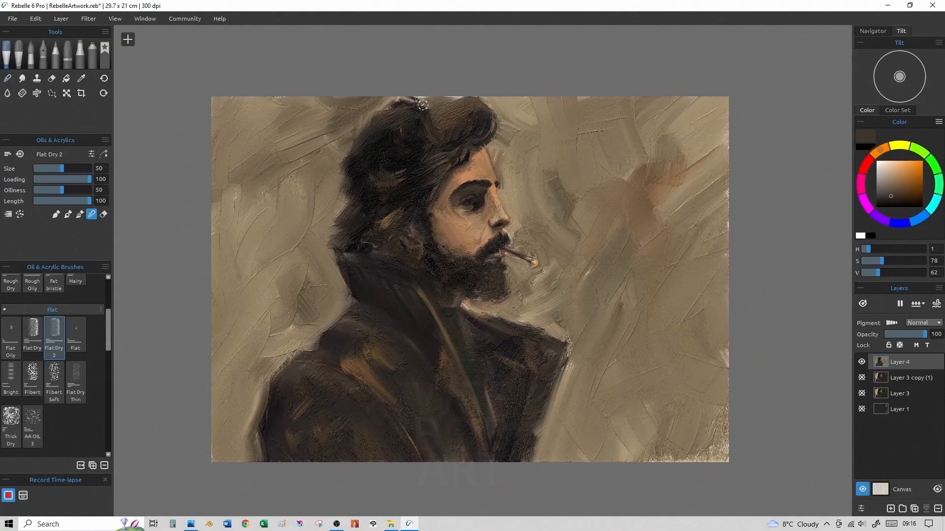
pyautogui.scroll(2, 493, 199)
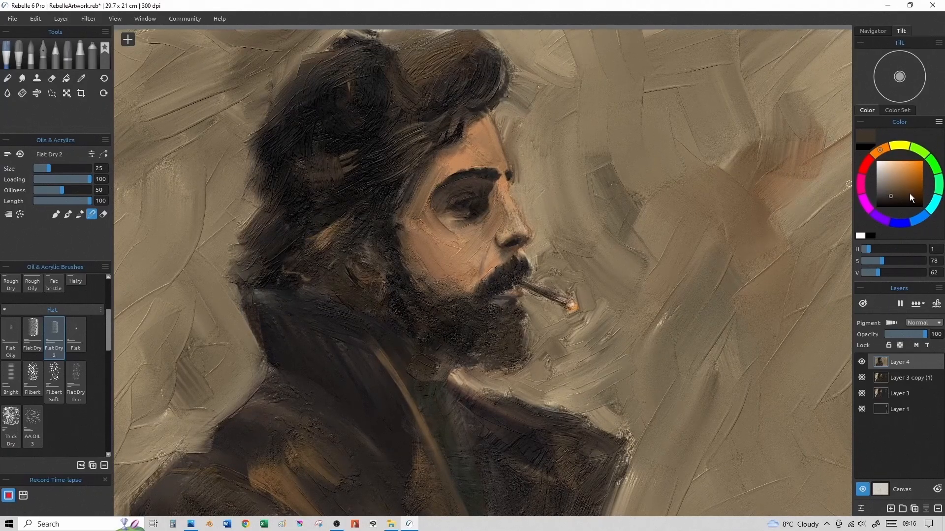
# - Try black paint strokes on the background in front of the face at brush size 25 and undo them
pyautogui.moveTo(909, 197); pyautogui.dragTo(923, 207)
pyautogui.hotkey('ctrl', '0')
pyautogui.moveTo(596, 193)
pyautogui.mouseDown()
pyautogui.moveTo(596, 218)
pyautogui.moveTo(617, 192)
pyautogui.moveTo(617, 222)
pyautogui.mouseUp()
pyautogui.moveTo(616, 207)
pyautogui.mouseDown()
pyautogui.moveTo(635, 206)
pyautogui.moveTo(634, 222)
pyautogui.moveTo(652, 202)
pyautogui.moveTo(699, 190)
pyautogui.moveTo(710, 218)
pyautogui.mouseUp()
pyautogui.moveTo(710, 191); pyautogui.dragTo(727, 216)
pyautogui.hotkey('ctrl', 'z')
pyautogui.hotkey('ctrl', 'z')
pyautogui.hotkey('ctrl', 'z')
pyautogui.hotkey('ctrl', 'z')
pyautogui.hotkey('ctrl', 'z')
pyautogui.hotkey('ctrl', 'z')
pyautogui.hotkey('ctrl', 'z')
pyautogui.hotkey('ctrl', 'z')
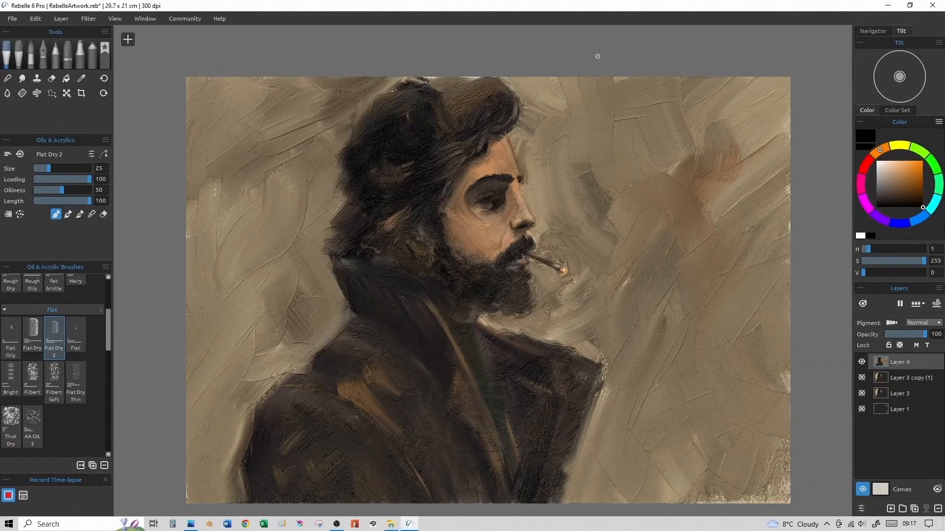
# - Examine the face, moustache and cigarette up close and the portrait as a whole
pyautogui.scroll(3, 476, 123)
pyautogui.moveTo(471, 116); pyautogui.dragTo(528, 163)
pyautogui.scroll(-5, 525, 137)
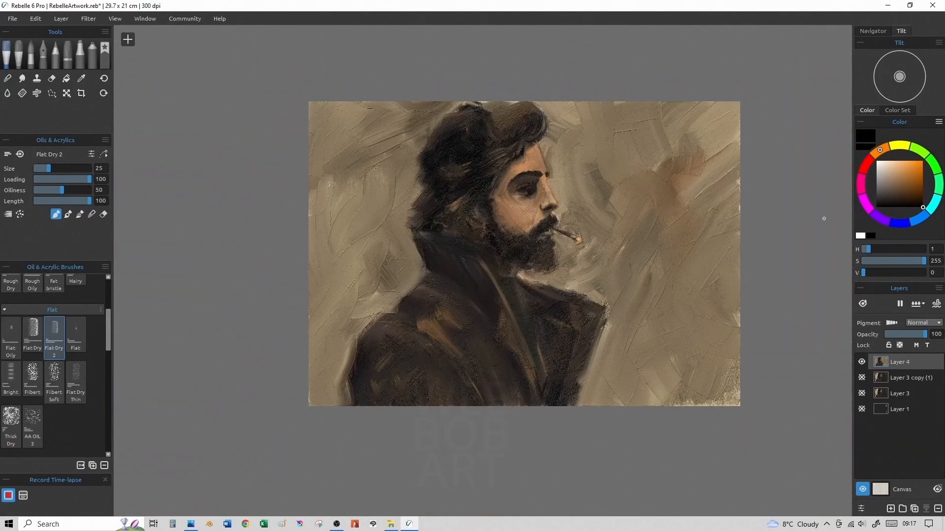
pyautogui.scroll(8, 687, 281)
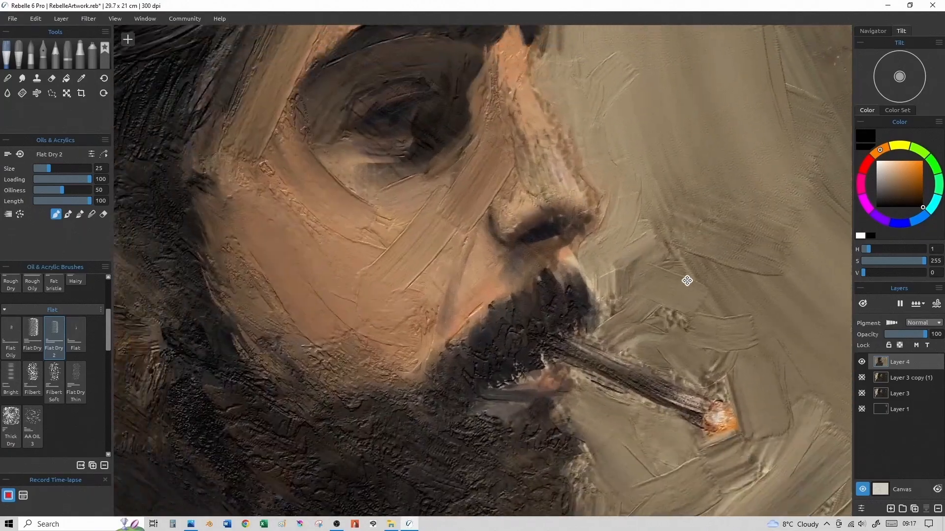
pyautogui.moveTo(687, 281); pyautogui.dragTo(786, 327)
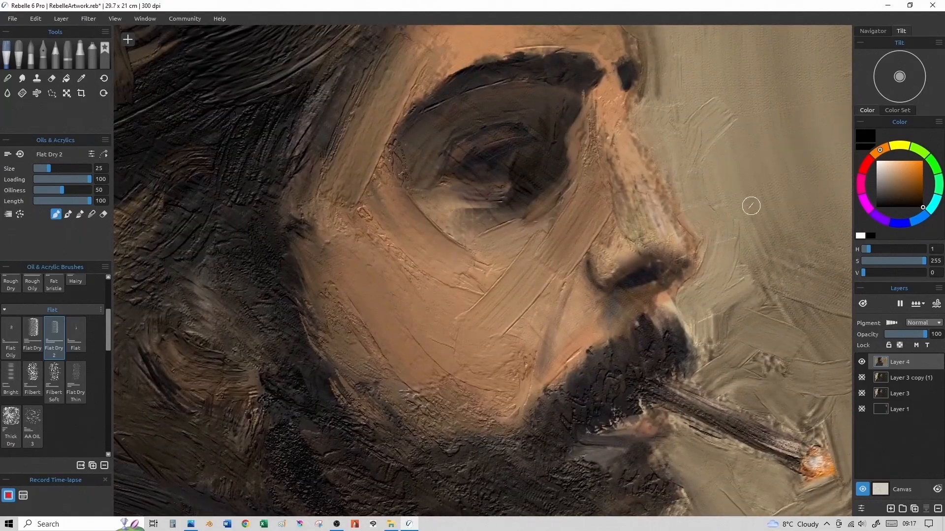
pyautogui.scroll(-6, 501, 160)
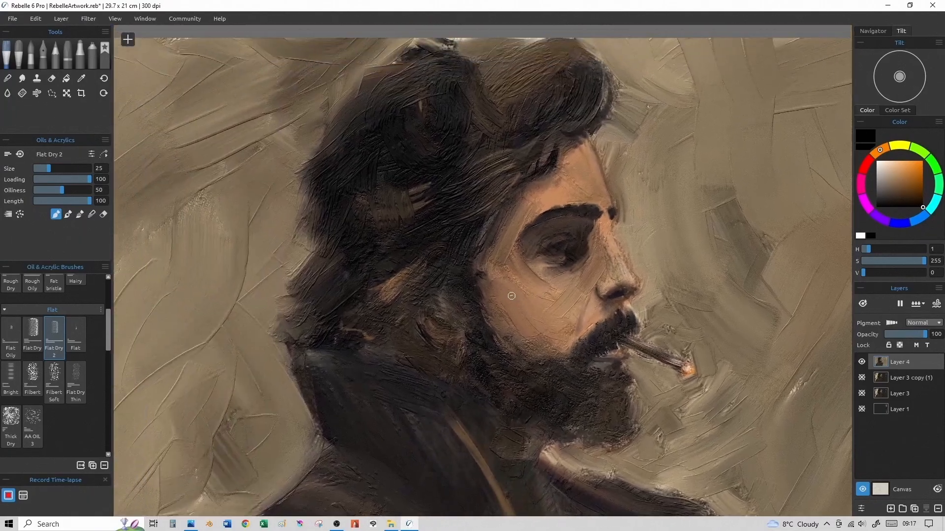
pyautogui.scroll(2, 570, 294)
pyautogui.moveTo(621, 323); pyautogui.dragTo(608, 337)
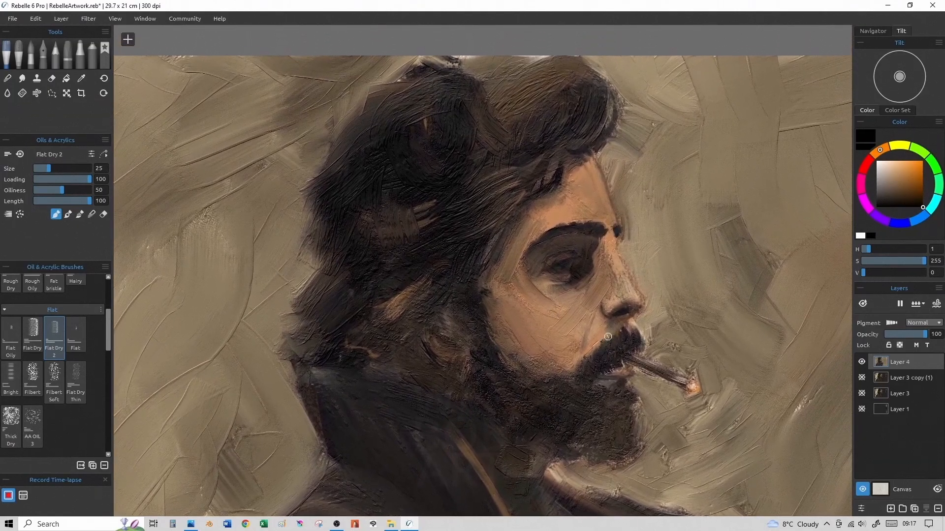
# - Sample the brown background beside the crown and paint it along the top edge of the front curl at size 25
pyautogui.keyDown('alt'); pyautogui.click(477, 58); pyautogui.keyUp('alt')
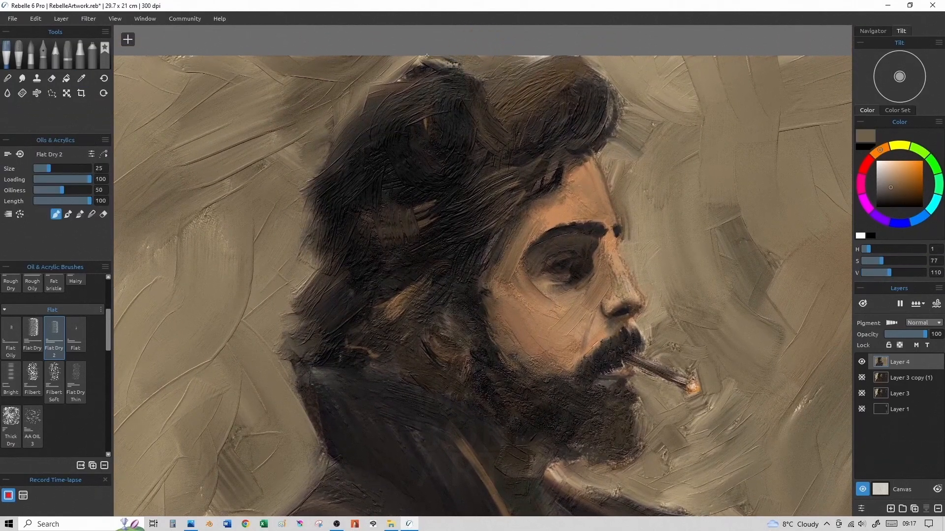
pyautogui.moveTo(554, 60)
pyautogui.mouseDown()
pyautogui.moveTo(581, 50)
pyautogui.moveTo(630, 74)
pyautogui.mouseUp()
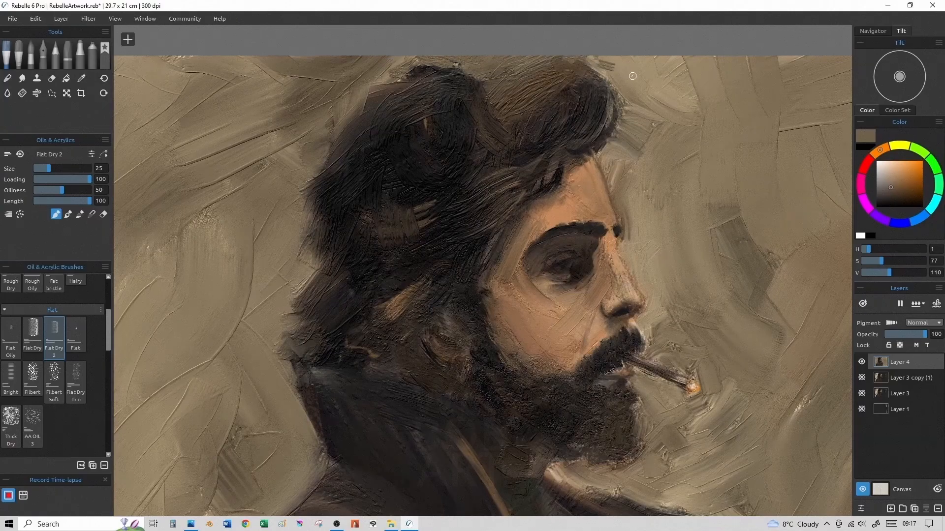
# - Try a sampled warm brown on the eyebrow and undo the stroke
pyautogui.keyDown('alt'); pyautogui.click(399, 184); pyautogui.keyUp('alt')
pyautogui.moveTo(546, 228); pyautogui.dragTo(552, 231)
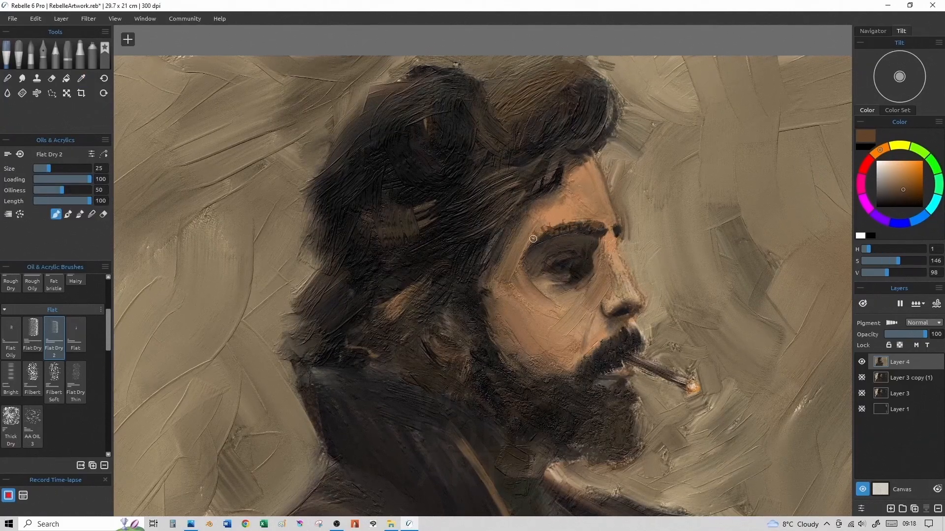
pyautogui.hotkey('ctrl', 'z')
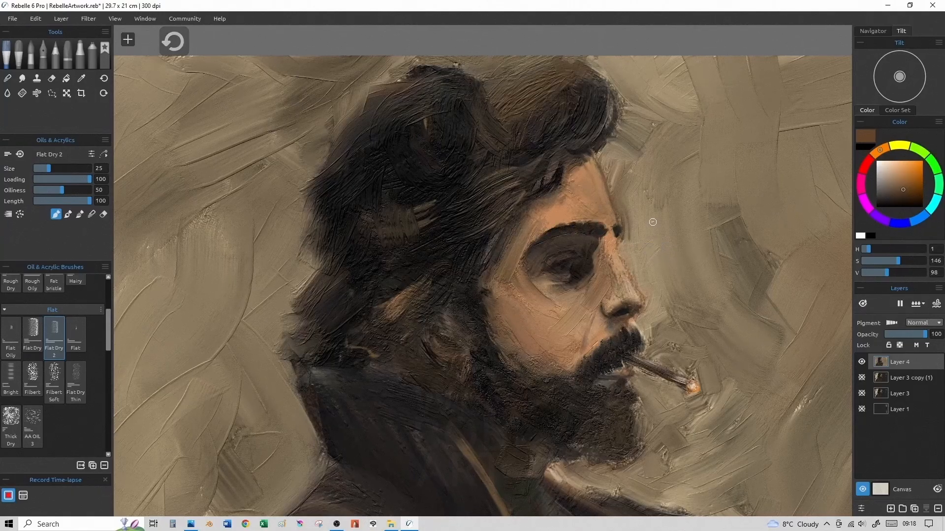
# - Set the brush loading to 12 and repaint the eye socket and under-eye area with sampled dark and skin tones at size 20
pyautogui.click(41, 179)
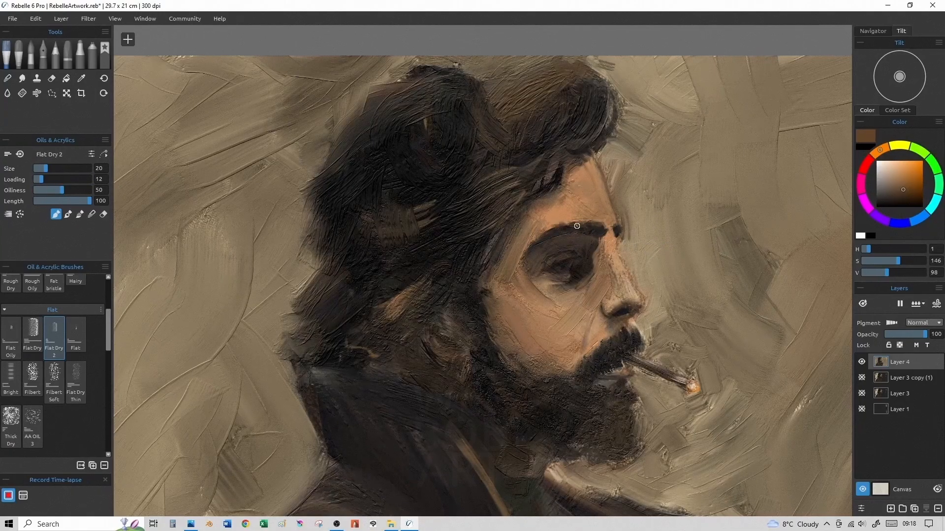
pyautogui.keyDown('alt'); pyautogui.click(585, 269); pyautogui.keyUp('alt')
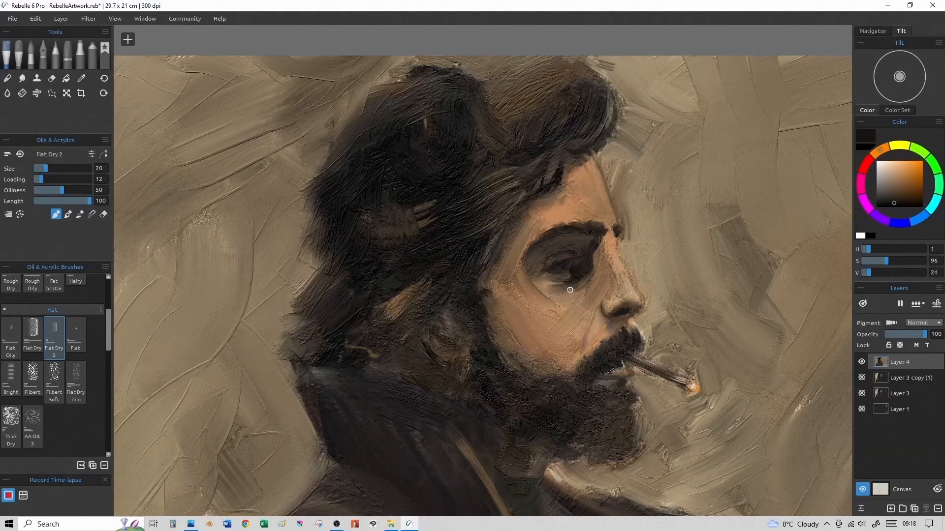
pyautogui.keyDown('alt'); pyautogui.click(555, 278); pyautogui.keyUp('alt')
pyautogui.keyDown('alt'); pyautogui.click(573, 277); pyautogui.keyUp('alt')
pyautogui.keyDown('alt'); pyautogui.click(535, 289); pyautogui.keyUp('alt')
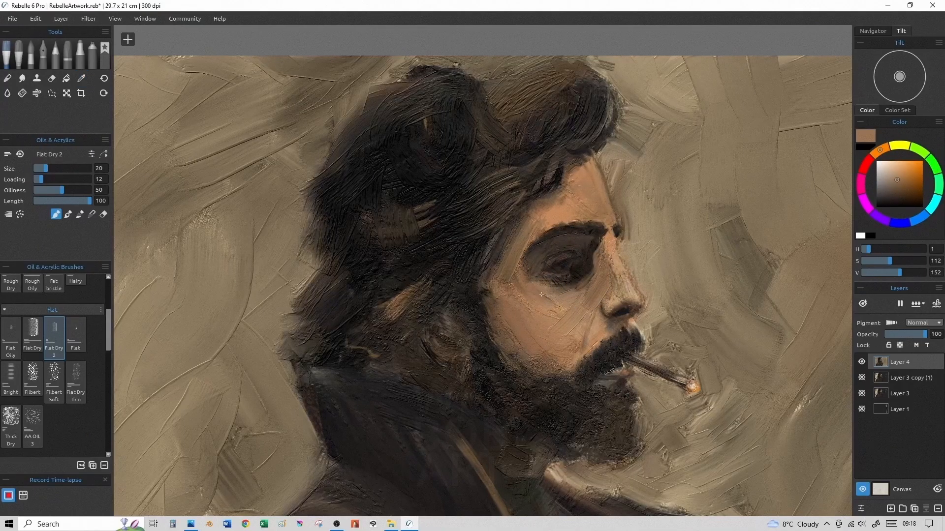
# - Sample a tan from the background and paint light highlights on the hair's front curl
pyautogui.press(']')
pyautogui.press(']')
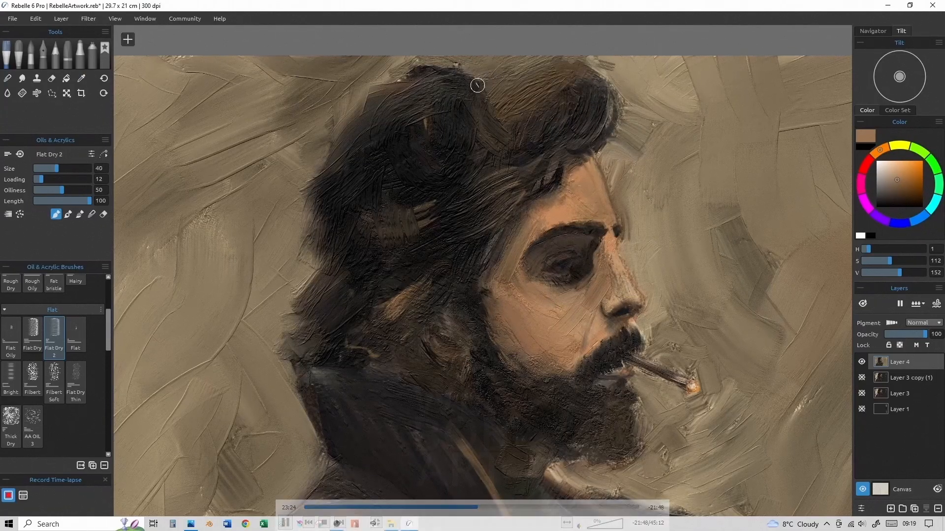
pyautogui.keyDown('alt'); pyautogui.click(491, 72); pyautogui.keyUp('alt')
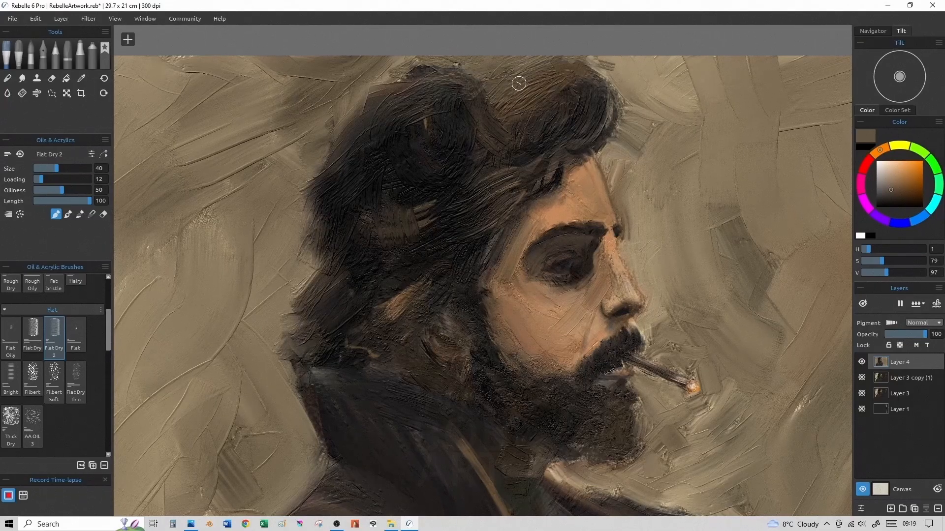
pyautogui.keyDown('alt'); pyautogui.click(828, 75); pyautogui.keyUp('alt')
pyautogui.press(']')
pyautogui.press(']')
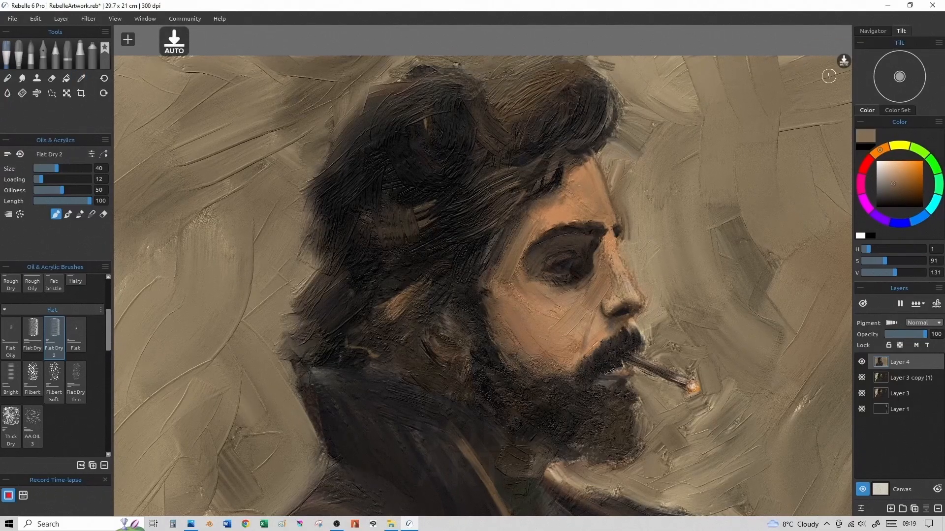
pyautogui.moveTo(565, 69)
pyautogui.mouseDown()
pyautogui.moveTo(519, 100)
pyautogui.moveTo(576, 72)
pyautogui.moveTo(562, 89)
pyautogui.moveTo(580, 108)
pyautogui.moveTo(581, 99)
pyautogui.moveTo(582, 126)
pyautogui.moveTo(592, 117)
pyautogui.moveTo(578, 134)
pyautogui.mouseUp()
# - Paint a curved tan strand from the parting down toward the fringe, reducing the brush size to 14
pyautogui.press('[')
pyautogui.press('[')
pyautogui.press('[')
pyautogui.moveTo(491, 108); pyautogui.dragTo(456, 139)
pyautogui.press(']')
pyautogui.press(']')
pyautogui.press(']')
pyautogui.press(']')
pyautogui.moveTo(466, 85); pyautogui.dragTo(458, 136)
pyautogui.press('[')
pyautogui.press('[')
pyautogui.moveTo(459, 113)
pyautogui.mouseDown()
pyautogui.moveTo(463, 153)
pyautogui.moveTo(476, 162)
pyautogui.moveTo(462, 123)
pyautogui.mouseUp()
pyautogui.press('[')
pyautogui.press('[')
pyautogui.moveTo(463, 142); pyautogui.dragTo(478, 161)
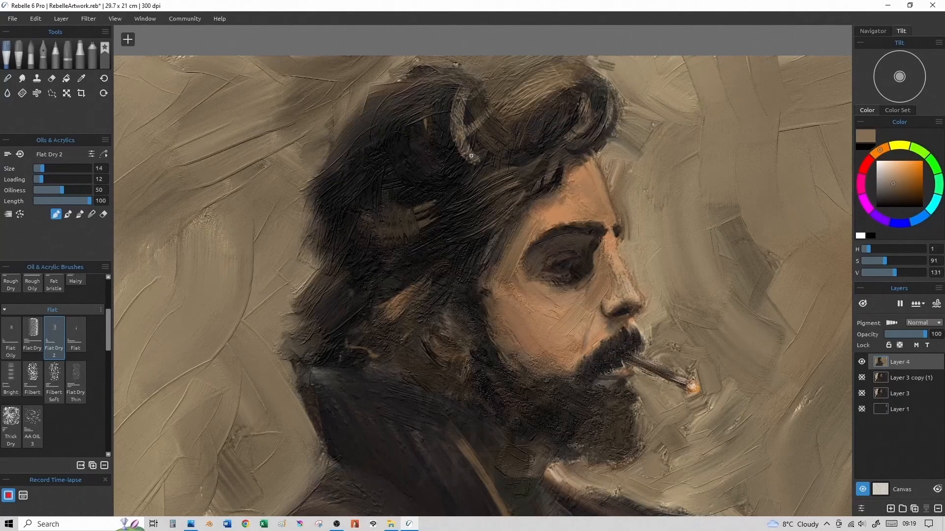
# - Add tan highlights to the crown and a curved one at the back of the hair, finishing at brush size 20
pyautogui.press(']')
pyautogui.press(']')
pyautogui.moveTo(437, 84)
pyautogui.mouseDown()
pyautogui.moveTo(418, 93)
pyautogui.moveTo(359, 137)
pyautogui.moveTo(395, 108)
pyautogui.moveTo(420, 107)
pyautogui.moveTo(371, 138)
pyautogui.mouseUp()
pyautogui.press('[')
pyautogui.press('[')
pyautogui.moveTo(429, 208); pyautogui.dragTo(373, 214)
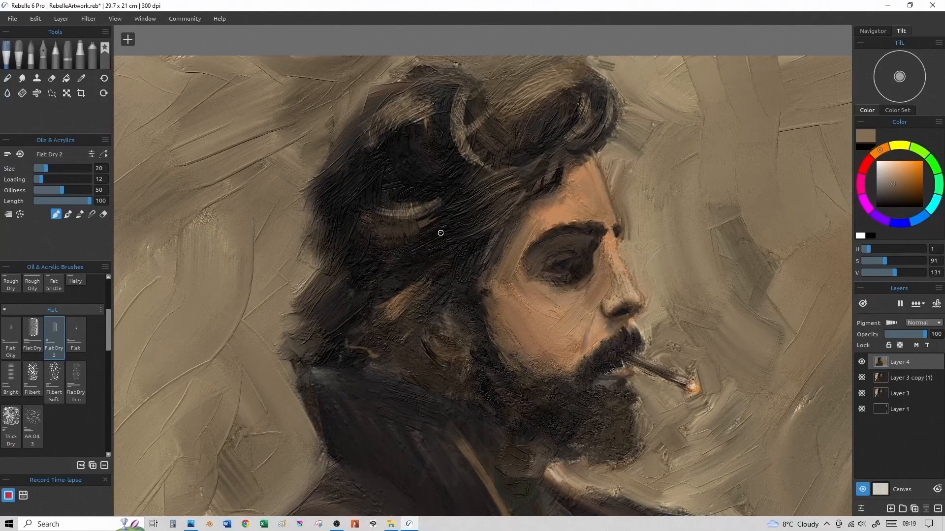
# - Sample a dark tone from the front curl and paint dark strands across its upper highlight
pyautogui.press(']')
pyautogui.press(']')
pyautogui.keyDown('alt'); pyautogui.click(601, 95); pyautogui.keyUp('alt')
pyautogui.press('[')
pyautogui.press('[')
pyautogui.press('[')
pyautogui.press(']')
pyautogui.press('[')
pyautogui.moveTo(548, 85)
pyautogui.mouseDown()
pyautogui.moveTo(504, 106)
pyautogui.moveTo(523, 97)
pyautogui.moveTo(568, 117)
pyautogui.moveTo(507, 104)
pyautogui.mouseUp()
# - Sample a near-black hair tone and darken the front curl and the end of the tan strand, finishing at brush size 35
pyautogui.keyDown('alt'); pyautogui.click(568, 117); pyautogui.keyUp('alt')
pyautogui.press(']')
pyautogui.press(']')
pyautogui.press(']')
pyautogui.press(']')
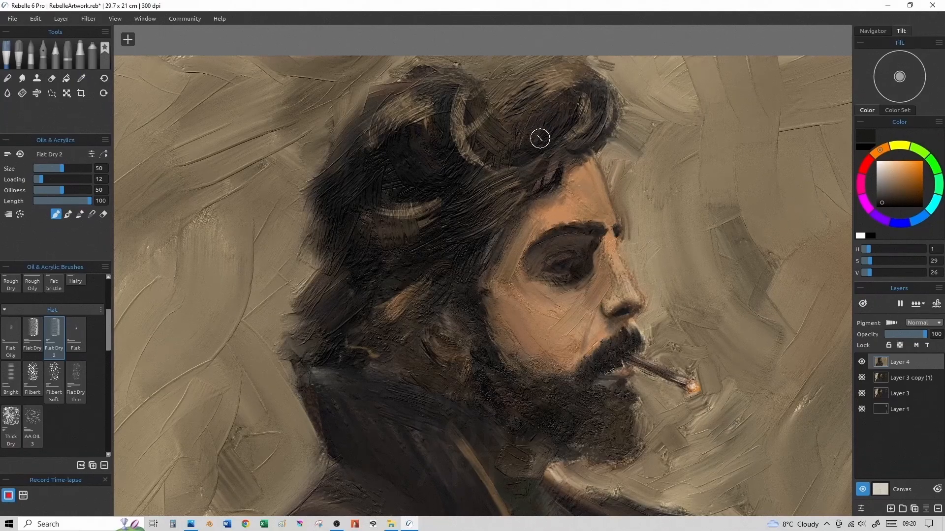
pyautogui.press(']')
pyautogui.moveTo(486, 159); pyautogui.dragTo(494, 173)
pyautogui.press('[')
pyautogui.press('[')
pyautogui.press('[')
pyautogui.moveTo(545, 93); pyautogui.dragTo(572, 88)
pyautogui.moveTo(548, 90); pyautogui.dragTo(582, 93)
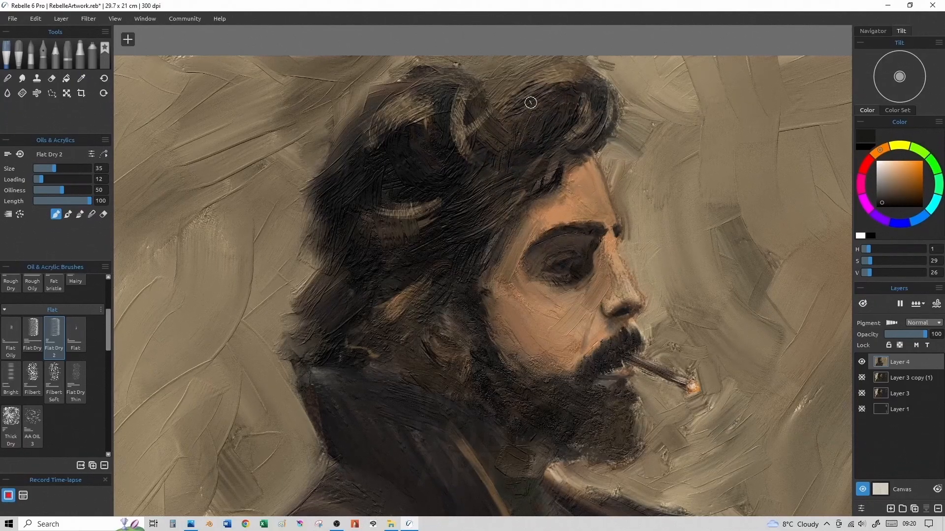
# - Sample a dark grey from the hair and paint over the parting and the crown's top outline, finishing at brush size 40
pyautogui.keyDown('alt'); pyautogui.click(454, 103); pyautogui.keyUp('alt')
pyautogui.moveTo(467, 77)
pyautogui.mouseDown()
pyautogui.moveTo(510, 86)
pyautogui.moveTo(428, 78)
pyautogui.moveTo(447, 97)
pyautogui.mouseUp()
pyautogui.press(']')
pyautogui.moveTo(404, 74)
pyautogui.mouseDown()
pyautogui.moveTo(386, 95)
pyautogui.moveTo(386, 81)
pyautogui.mouseUp()
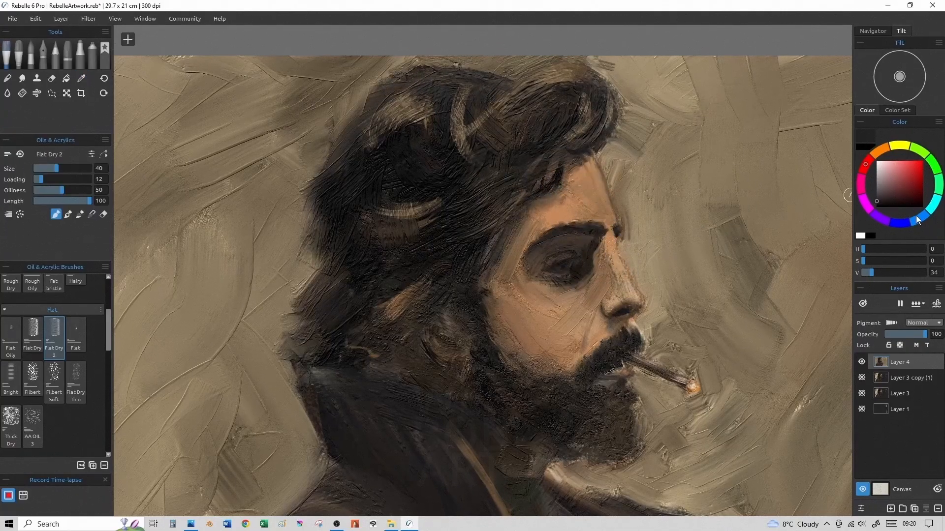
# - Darken the crown toward the back of the head and touch up the parting with sampled dark hair tones
pyautogui.keyDown('alt'); pyautogui.click(557, 178); pyautogui.keyUp('alt')
pyautogui.press(']')
pyautogui.moveTo(504, 86)
pyautogui.mouseDown()
pyautogui.moveTo(434, 77)
pyautogui.moveTo(433, 97)
pyautogui.moveTo(394, 117)
pyautogui.moveTo(417, 106)
pyautogui.moveTo(422, 140)
pyautogui.moveTo(415, 99)
pyautogui.moveTo(391, 98)
pyautogui.moveTo(397, 82)
pyautogui.moveTo(357, 110)
pyautogui.moveTo(340, 167)
pyautogui.mouseUp()
pyautogui.keyDown('alt'); pyautogui.click(489, 95); pyautogui.keyUp('alt')
pyautogui.moveTo(513, 109)
pyautogui.mouseDown()
pyautogui.moveTo(536, 99)
pyautogui.moveTo(523, 110)
pyautogui.mouseUp()
# - Sample a dark hair tone and paint over the back of the hair and down toward the ear at brush size 80
pyautogui.press(']')
pyautogui.press(']')
pyautogui.press(']')
pyautogui.press(']')
pyautogui.press(']')
pyautogui.press(']')
pyautogui.press(']')
pyautogui.keyDown('alt'); pyautogui.click(457, 202); pyautogui.keyUp('alt')
pyautogui.moveTo(367, 152)
pyautogui.mouseDown()
pyautogui.moveTo(338, 164)
pyautogui.moveTo(333, 265)
pyautogui.mouseUp()
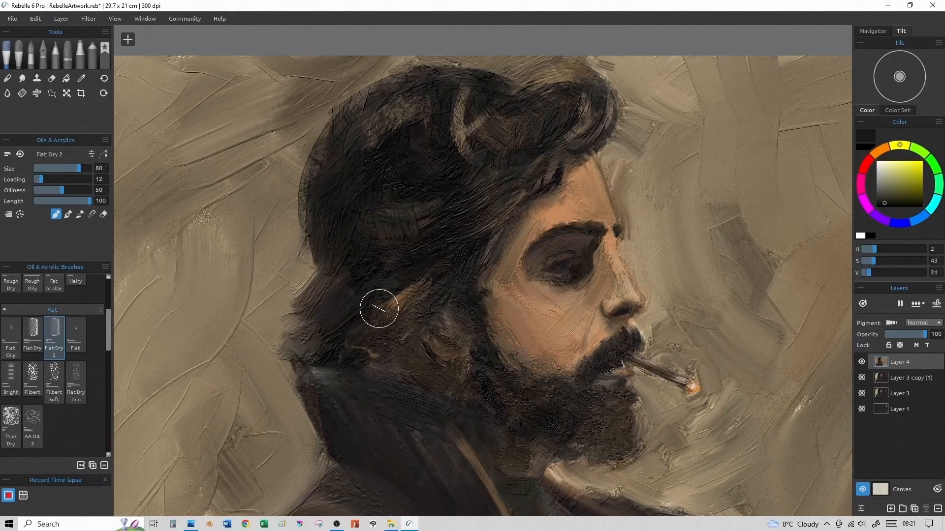
pyautogui.moveTo(376, 316); pyautogui.dragTo(413, 288)
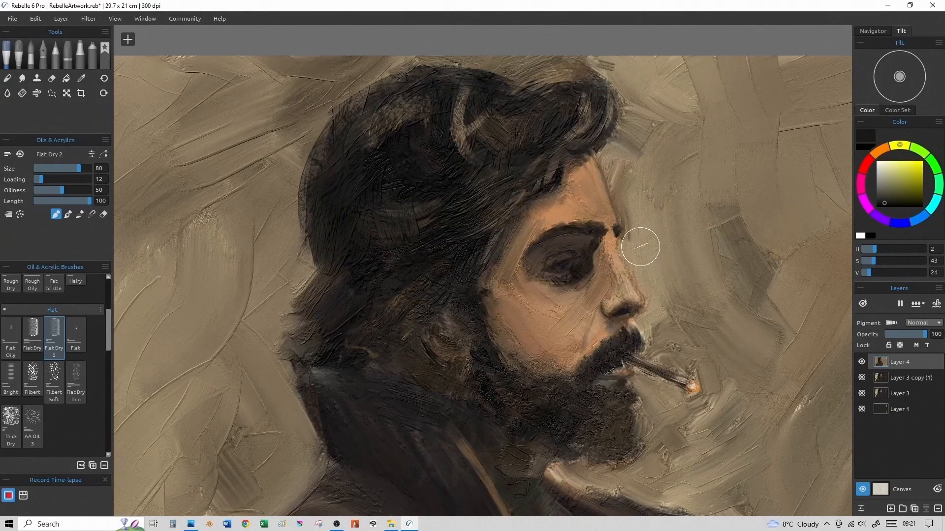
# - Sample a near-black hair tone and darken the sideburn and the beard along the jaw with the Flat Dry 2 brush
pyautogui.scroll(-9, 648, 290)
pyautogui.moveTo(649, 325); pyautogui.dragTo(532, 278)
pyautogui.scroll(6, 532, 279)
pyautogui.scroll(-1, 532, 279)
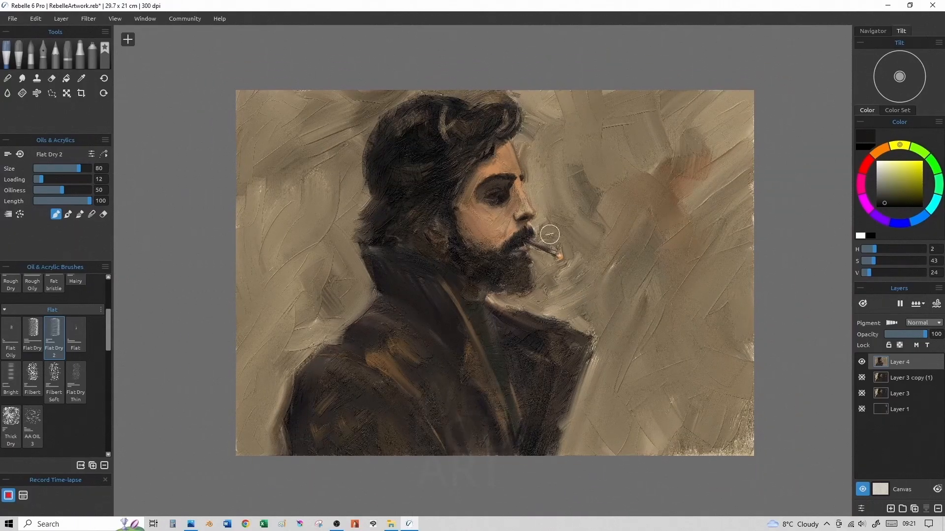
pyautogui.moveTo(397, 341)
pyautogui.mouseDown()
pyautogui.moveTo(417, 360)
pyautogui.moveTo(405, 382)
pyautogui.moveTo(422, 400)
pyautogui.mouseUp()
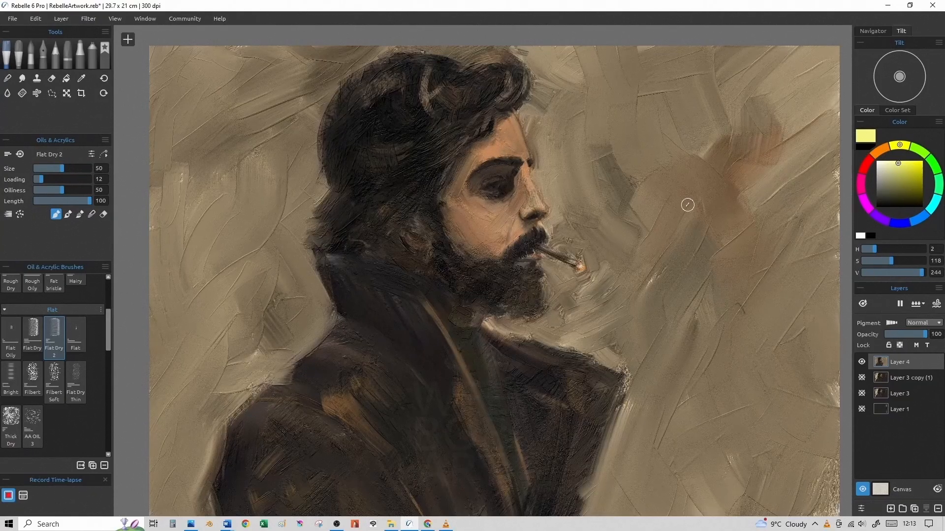
pyautogui.keyDown('alt'); pyautogui.click(433, 190); pyautogui.keyUp('alt')
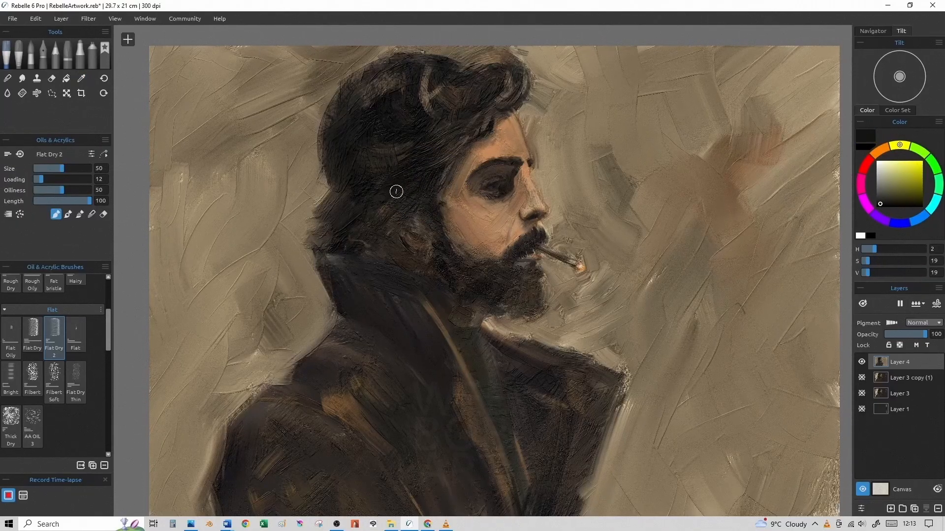
pyautogui.moveTo(62, 168); pyautogui.dragTo(73, 168)
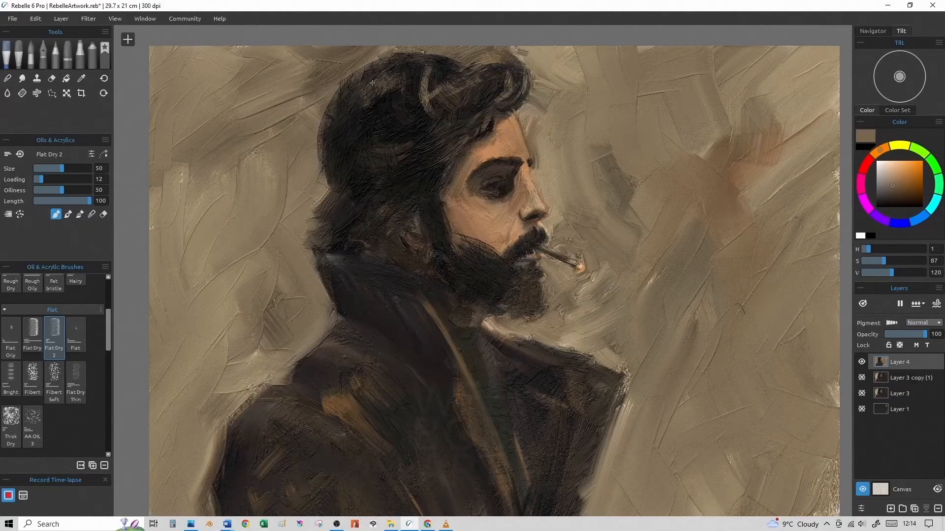
# - Paint muted tan strands over the crown and down the back of the head, varying the brush size
pyautogui.press(']')
pyautogui.moveTo(372, 83)
pyautogui.mouseDown()
pyautogui.moveTo(396, 85)
pyautogui.moveTo(352, 101)
pyautogui.moveTo(421, 61)
pyautogui.mouseUp()
pyautogui.press('[')
pyautogui.press('[')
pyautogui.press('[')
pyautogui.press(']')
pyautogui.moveTo(379, 101)
pyautogui.mouseDown()
pyautogui.moveTo(335, 122)
pyautogui.moveTo(359, 161)
pyautogui.mouseUp()
pyautogui.press('[')
pyautogui.press(']')
pyautogui.moveTo(398, 98); pyautogui.dragTo(394, 119)
pyautogui.moveTo(375, 132); pyautogui.dragTo(410, 131)
pyautogui.moveTo(370, 147); pyautogui.dragTo(411, 146)
pyautogui.press('[')
pyautogui.press('[')
# - Blend the tan strands on the crown at brush size 45, sampling a dark hair tone and setting Loading to 100
pyautogui.click(80, 214)
pyautogui.press(']')
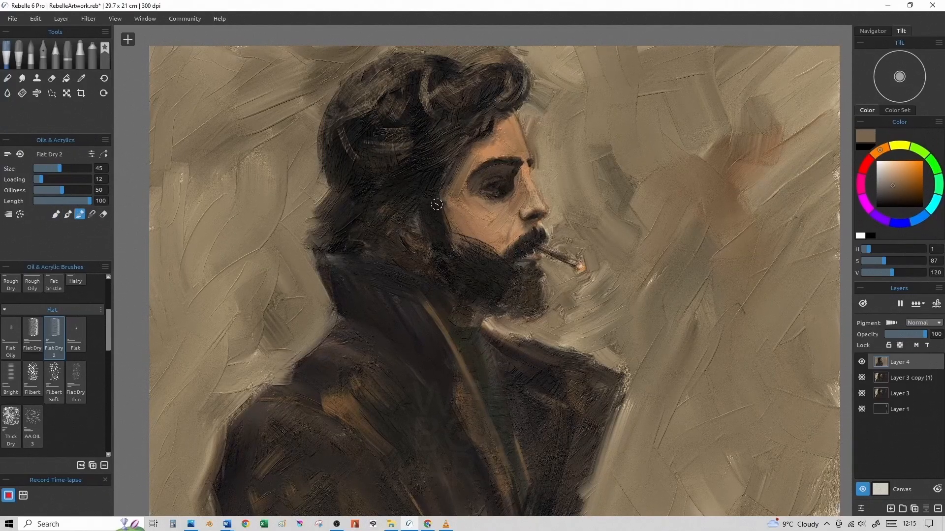
pyautogui.keyDown('alt'); pyautogui.click(436, 205); pyautogui.keyUp('alt')
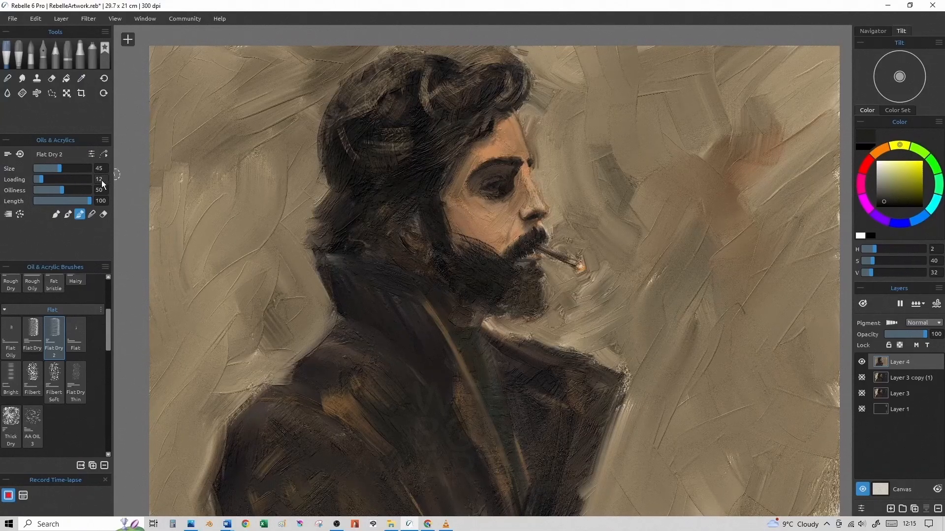
pyautogui.click(91, 179)
pyautogui.moveTo(399, 104); pyautogui.dragTo(370, 129)
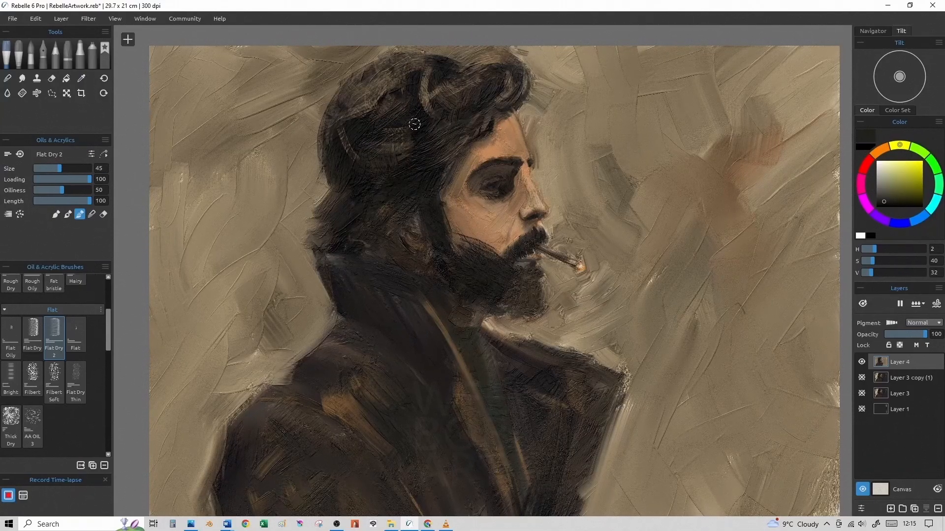
# - Darken the front curl, then sample a grey-brown and mix strokes into the front hair, finishing at brush size 60
pyautogui.moveTo(453, 89)
pyautogui.mouseDown()
pyautogui.moveTo(455, 70)
pyautogui.moveTo(430, 91)
pyautogui.moveTo(436, 69)
pyautogui.moveTo(429, 93)
pyautogui.moveTo(448, 77)
pyautogui.moveTo(441, 87)
pyautogui.moveTo(460, 77)
pyautogui.moveTo(440, 89)
pyautogui.moveTo(468, 80)
pyautogui.moveTo(439, 88)
pyautogui.moveTo(464, 71)
pyautogui.moveTo(447, 61)
pyautogui.moveTo(509, 56)
pyautogui.moveTo(489, 76)
pyautogui.moveTo(510, 75)
pyautogui.moveTo(474, 74)
pyautogui.moveTo(498, 55)
pyautogui.moveTo(510, 84)
pyautogui.moveTo(495, 87)
pyautogui.moveTo(527, 93)
pyautogui.moveTo(518, 113)
pyautogui.moveTo(499, 116)
pyautogui.mouseUp()
pyautogui.click(69, 215)
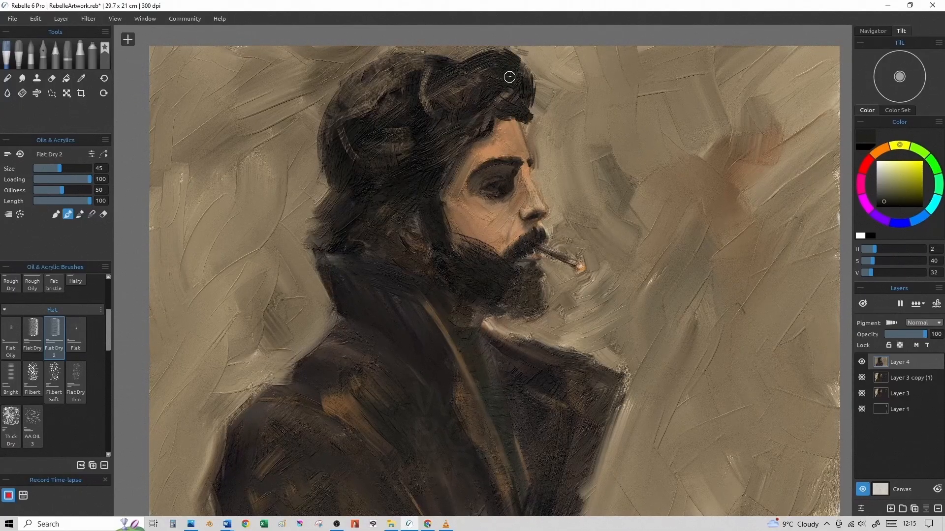
pyautogui.keyDown('alt'); pyautogui.click(509, 97); pyautogui.keyUp('alt')
pyautogui.moveTo(537, 87)
pyautogui.mouseDown()
pyautogui.moveTo(516, 56)
pyautogui.moveTo(483, 94)
pyautogui.moveTo(512, 112)
pyautogui.moveTo(521, 103)
pyautogui.moveTo(506, 87)
pyautogui.moveTo(473, 106)
pyautogui.mouseUp()
pyautogui.press('[')
pyautogui.press('[')
pyautogui.press('[')
pyautogui.press('[')
pyautogui.press('[')
pyautogui.press('[')
pyautogui.press(']')
pyautogui.press(']')
pyautogui.press(']')
pyautogui.moveTo(503, 60); pyautogui.dragTo(463, 92)
pyautogui.press(']')
pyautogui.press(']')
pyautogui.press(']')
pyautogui.press(']')
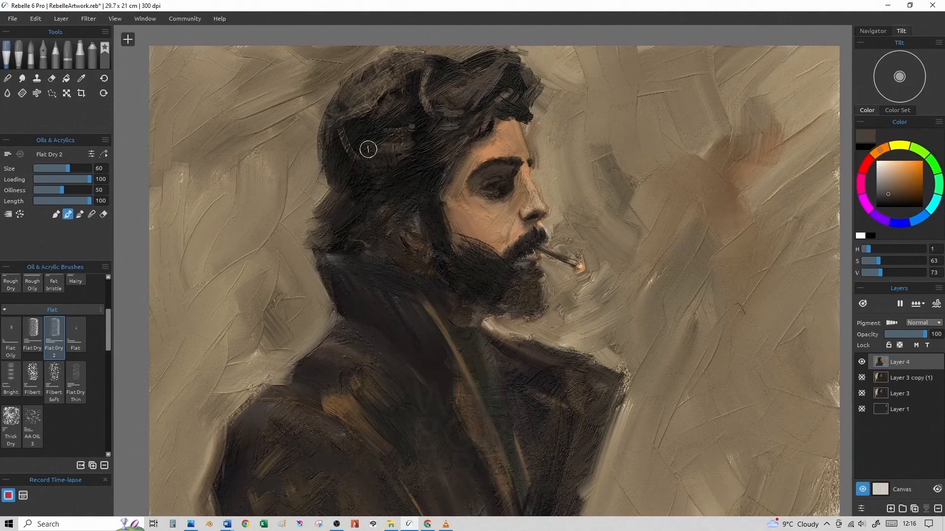
# - Paint grey-brown strokes into the hair at the nape above the collar, reducing the brush size to 30
pyautogui.moveTo(357, 189)
pyautogui.mouseDown()
pyautogui.moveTo(377, 192)
pyautogui.moveTo(360, 191)
pyautogui.moveTo(366, 215)
pyautogui.mouseUp()
pyautogui.press('[')
pyautogui.press('[')
pyautogui.press('[')
pyautogui.press('[')
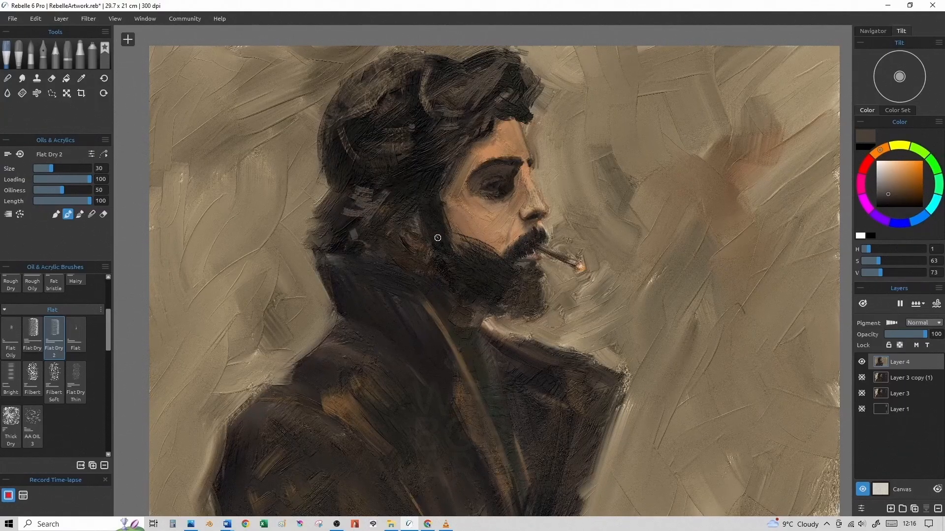
pyautogui.press(']')
pyautogui.press(']')
pyautogui.press(']')
pyautogui.press(']')
pyautogui.press(']')
pyautogui.press(']')
pyautogui.press('[')
pyautogui.press('[')
pyautogui.press('[')
pyautogui.press('[')
pyautogui.press('[')
pyautogui.press('[')
# - Blend the hair around the sideburn, ear and nape, using brush sizes up to 90
pyautogui.click(80, 214)
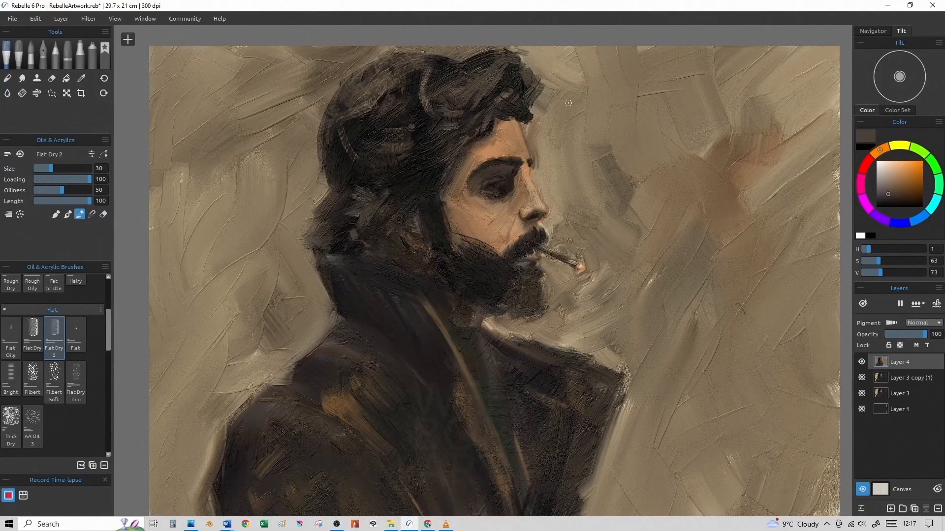
pyautogui.scroll(-1, 569, 103)
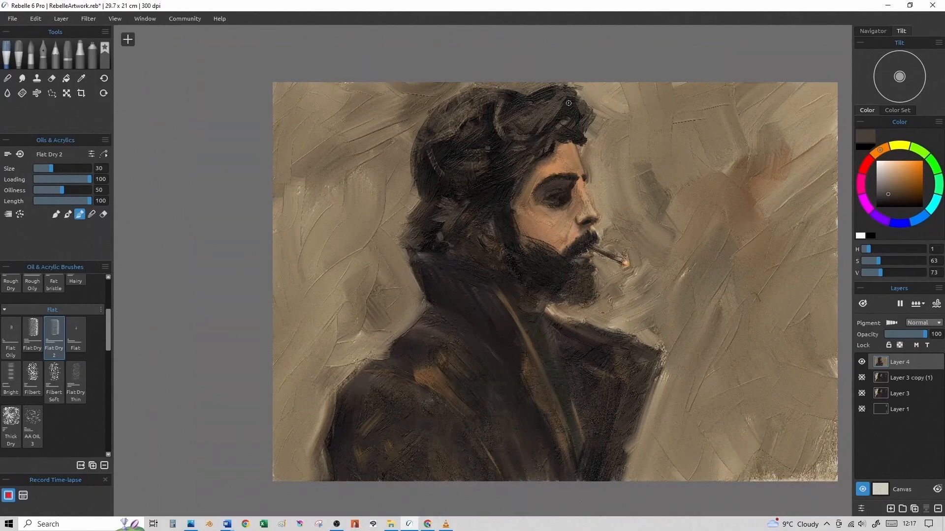
pyautogui.moveTo(525, 169); pyautogui.dragTo(505, 203)
pyautogui.press(']')
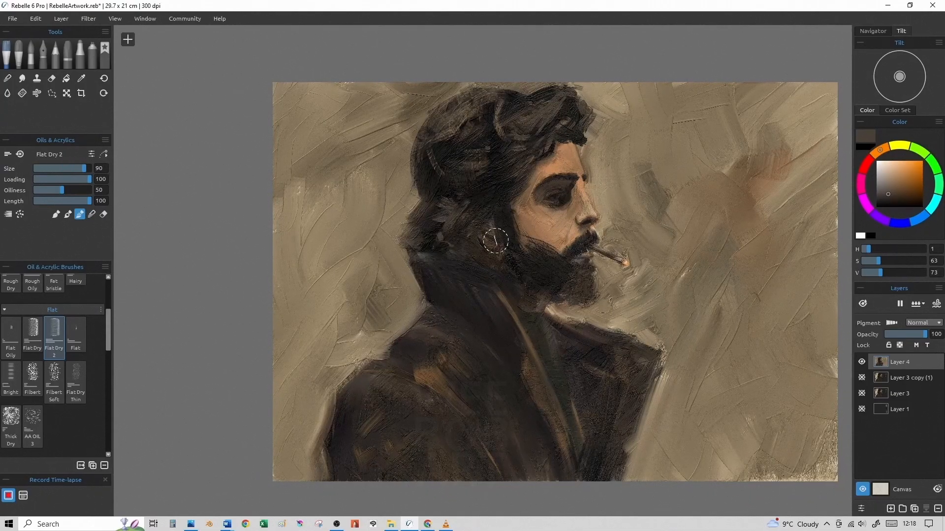
pyautogui.scroll(1, 525, 251)
pyautogui.moveTo(499, 255); pyautogui.dragTo(457, 224)
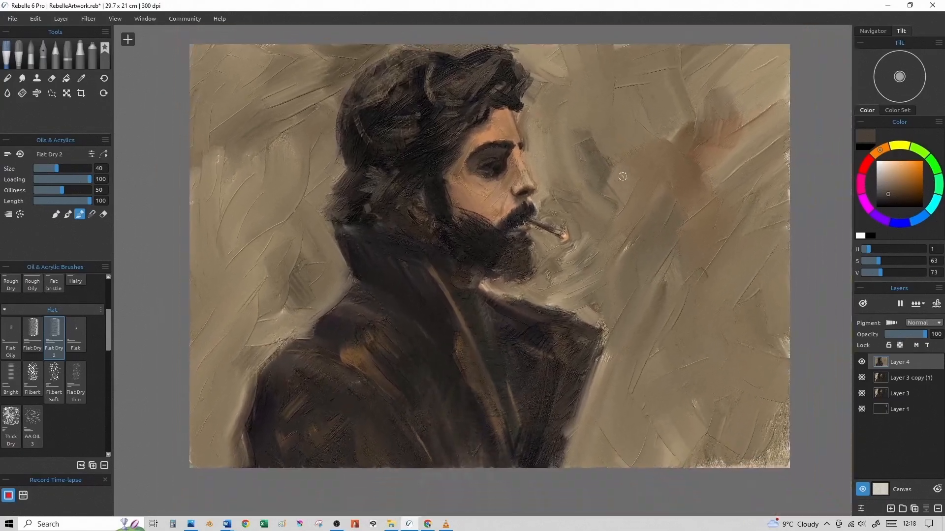
# - Sample a near-black tone and paint shadow strokes along the raised collar's back edge and folds at brush size 25
pyautogui.keyDown('alt'); pyautogui.click(427, 254); pyautogui.keyUp('alt')
pyautogui.press('[')
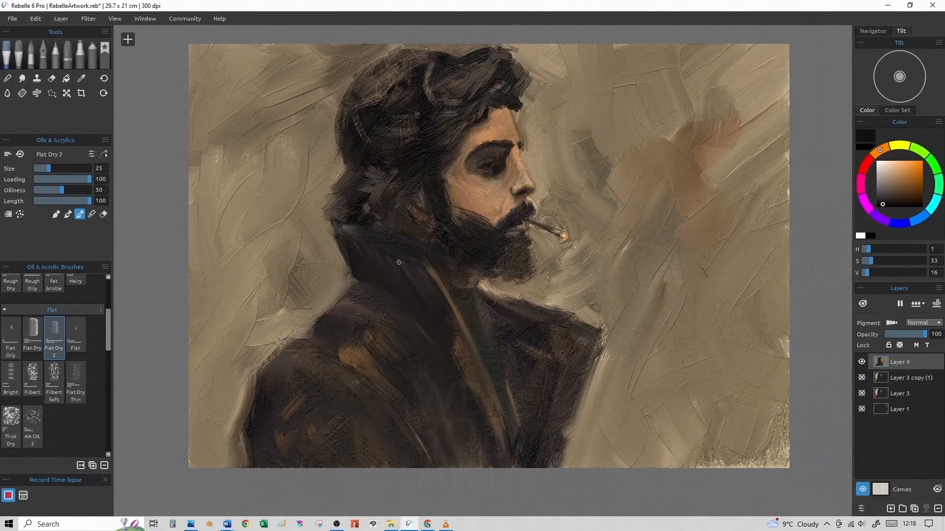
pyautogui.moveTo(347, 239); pyautogui.dragTo(361, 280)
pyautogui.moveTo(356, 240); pyautogui.dragTo(409, 253)
pyautogui.moveTo(349, 268); pyautogui.dragTo(418, 299)
# - Enlarge the brush and darken the raised collar's lower part and the coat just beneath it
pyautogui.press(']')
pyautogui.press(']')
pyautogui.press(']')
pyautogui.press(']')
pyautogui.press(']')
pyautogui.press(']')
pyautogui.press(']')
pyautogui.press(']')
pyautogui.moveTo(384, 261)
pyautogui.mouseDown()
pyautogui.moveTo(404, 309)
pyautogui.moveTo(447, 325)
pyautogui.mouseUp()
pyautogui.moveTo(389, 298); pyautogui.dragTo(419, 320)
# - Reduce the brush size and paint a near-black shadow down the lapel's inner edge
pyautogui.press('[')
pyautogui.press('[')
pyautogui.press('[')
pyautogui.press('[')
pyautogui.press('[')
pyautogui.moveTo(439, 282); pyautogui.dragTo(478, 406)
# - Sample a dark brown from the lapel and paint it over the lapel's tan edge at brush size 30
pyautogui.press('[')
pyautogui.press('[')
pyautogui.press('[')
pyautogui.press('[')
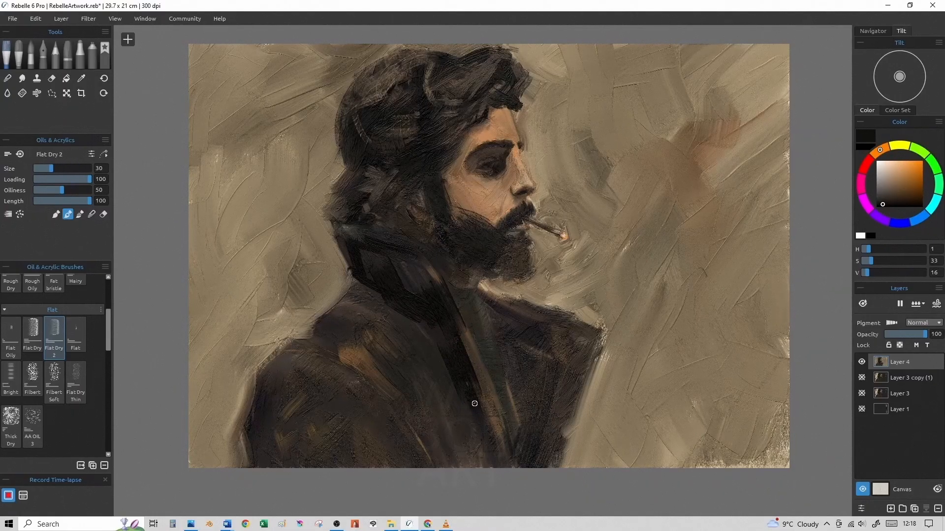
pyautogui.keyDown('alt'); pyautogui.click(467, 335); pyautogui.keyUp('alt')
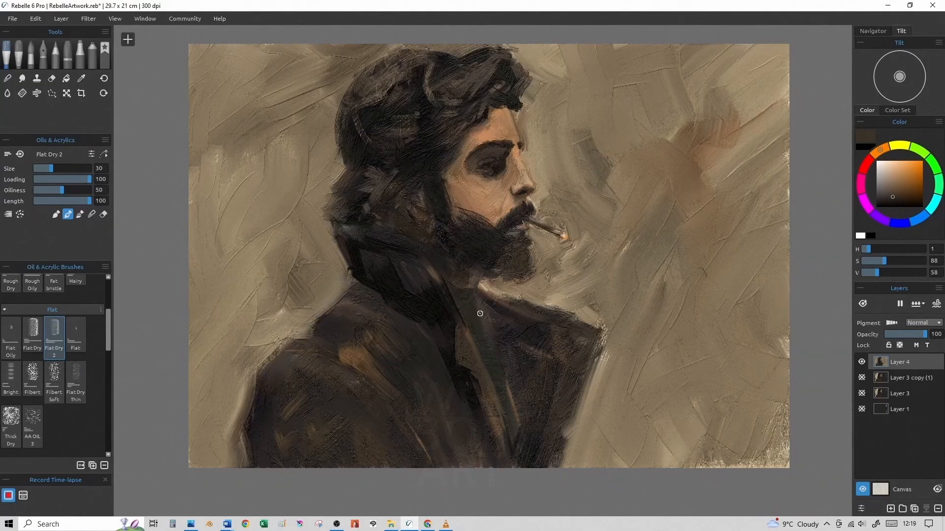
# - Sample a near-black coat tone and paint the shoulder's upper edge and a diagonal seam down the chest, starting at brush size 90
pyautogui.keyDown('alt'); pyautogui.click(428, 305); pyautogui.keyUp('alt')
pyautogui.press(']')
pyautogui.press(']')
pyautogui.press(']')
pyautogui.press(']')
pyautogui.press(']')
pyautogui.press(']')
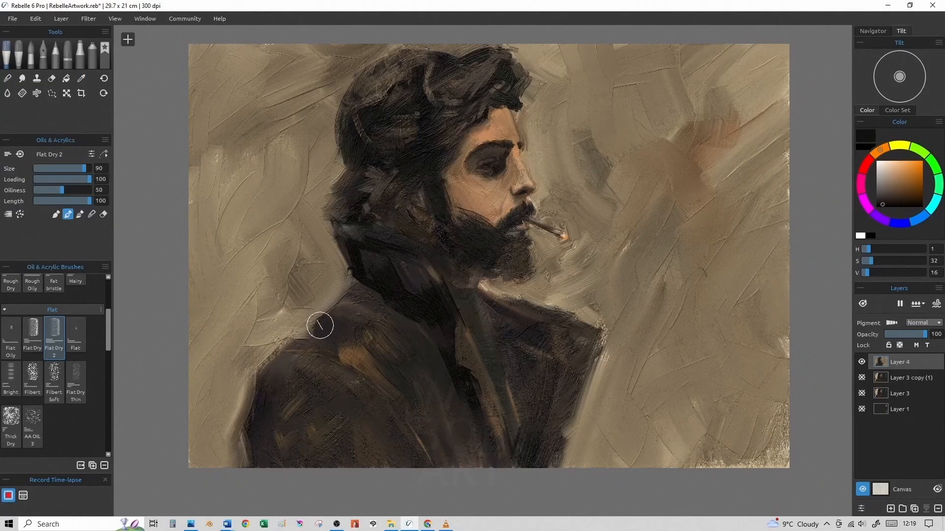
pyautogui.moveTo(321, 320); pyautogui.dragTo(378, 276)
pyautogui.moveTo(330, 342)
pyautogui.mouseDown()
pyautogui.moveTo(362, 356)
pyautogui.moveTo(364, 396)
pyautogui.moveTo(389, 396)
pyautogui.moveTo(398, 410)
pyautogui.moveTo(359, 356)
pyautogui.moveTo(399, 406)
pyautogui.moveTo(391, 385)
pyautogui.moveTo(438, 460)
pyautogui.mouseUp()
# - Reduce the brush size and paint a dark shadow stroke along the outer shoulder and upper sleeve
pyautogui.press('[')
pyautogui.press('[')
pyautogui.press('[')
pyautogui.press('[')
pyautogui.press(']')
pyautogui.moveTo(302, 340); pyautogui.dragTo(273, 389)
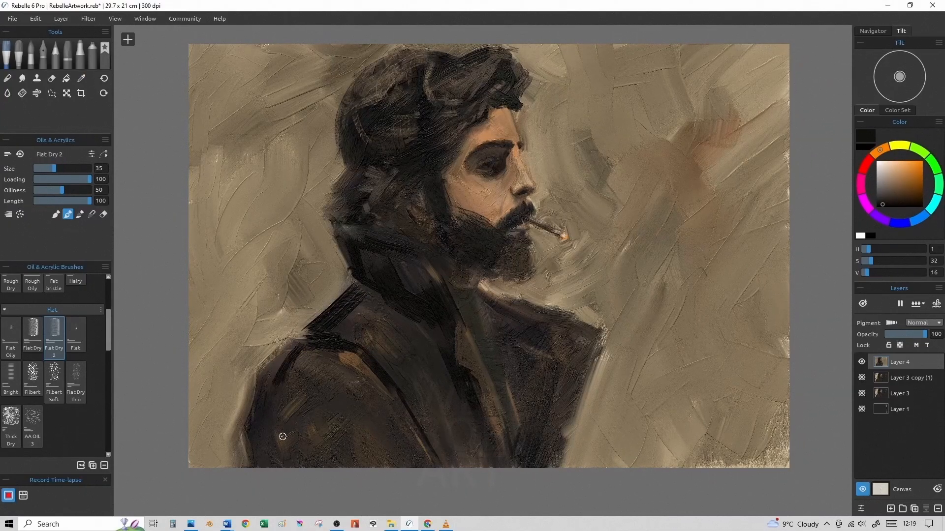
# - Paint near-black strokes around the orange-brown patch on the coat's chest, finishing at brush size 70
pyautogui.moveTo(374, 327)
pyautogui.mouseDown()
pyautogui.moveTo(394, 395)
pyautogui.moveTo(361, 333)
pyautogui.moveTo(393, 340)
pyautogui.moveTo(409, 373)
pyautogui.moveTo(361, 410)
pyautogui.moveTo(391, 370)
pyautogui.moveTo(361, 371)
pyautogui.moveTo(332, 389)
pyautogui.mouseUp()
pyautogui.press('[')
pyautogui.press(']')
pyautogui.press(']')
pyautogui.press(']')
pyautogui.press(']')
pyautogui.press(']')
pyautogui.press(']')
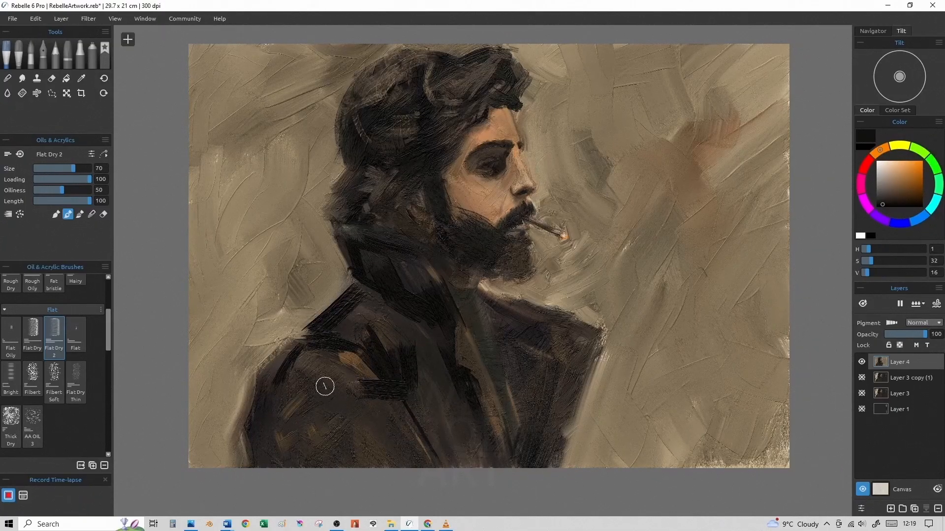
# - Add broad near-black strokes across the coat below the orange-brown patch, finishing at brush size 80
pyautogui.moveTo(403, 403)
pyautogui.mouseDown()
pyautogui.moveTo(326, 428)
pyautogui.moveTo(364, 402)
pyautogui.mouseUp()
pyautogui.press('[')
pyautogui.press('[')
pyautogui.press('[')
pyautogui.press('[')
pyautogui.press('[')
pyautogui.press(']')
pyautogui.press(']')
pyautogui.press(']')
pyautogui.press(']')
pyautogui.press(']')
pyautogui.press(']')
pyautogui.press(']')
pyautogui.press(']')
pyautogui.press(']')
pyautogui.press('[')
pyautogui.press('[')
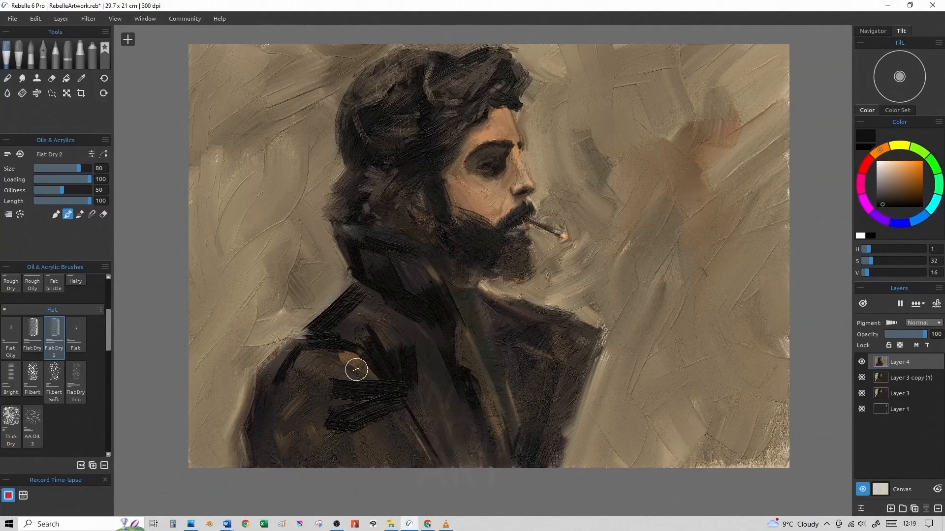
# - Sample the orange-brown from the coat patch and paint a horizontal highlight over the dark strokes at brush size 35
pyautogui.keyDown('alt'); pyautogui.click(353, 366); pyautogui.keyUp('alt')
pyautogui.press('[')
pyautogui.press('[')
pyautogui.press('[')
pyautogui.press('[')
pyautogui.press('[')
pyautogui.press('[')
pyautogui.press('[')
pyautogui.press('[')
pyautogui.press('[')
pyautogui.moveTo(344, 380); pyautogui.dragTo(404, 379)
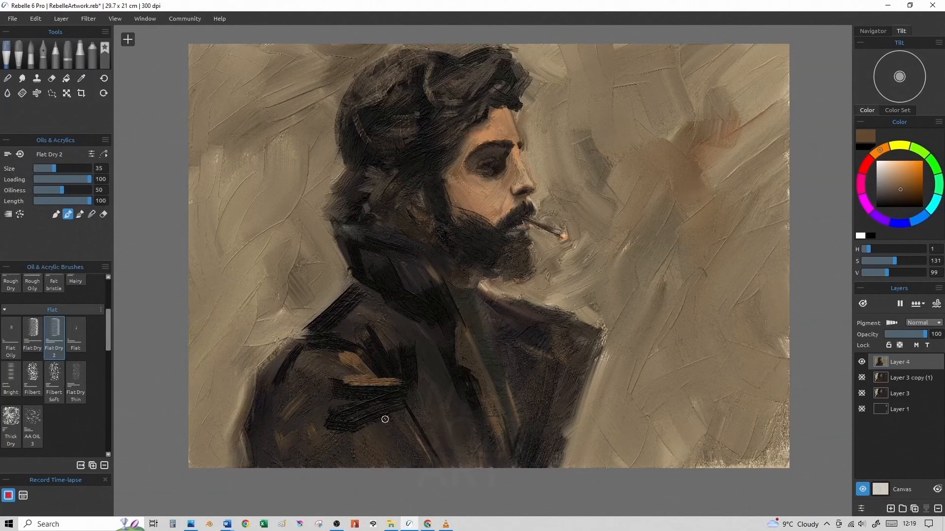
# - Paint two more orange-brown strokes over the dark strokes below the highlight on the coat's upper sleeve
pyautogui.moveTo(339, 412); pyautogui.dragTo(382, 399)
pyautogui.moveTo(352, 433)
pyautogui.mouseDown()
pyautogui.moveTo(380, 421)
pyautogui.moveTo(369, 401)
pyautogui.moveTo(334, 416)
pyautogui.moveTo(348, 429)
pyautogui.moveTo(390, 409)
pyautogui.mouseUp()
pyautogui.press('[')
pyautogui.press('[')
pyautogui.press('[')
pyautogui.press(']')
pyautogui.press(']')
# - Blend the orange-brown and near-black strokes together across the upper sleeve, finishing at brush size 60
pyautogui.click(80, 214)
pyautogui.press(']')
pyautogui.press(']')
pyautogui.press(']')
pyautogui.press(']')
pyautogui.moveTo(327, 423)
pyautogui.mouseDown()
pyautogui.moveTo(381, 435)
pyautogui.moveTo(336, 427)
pyautogui.moveTo(395, 407)
pyautogui.moveTo(386, 391)
pyautogui.moveTo(338, 388)
pyautogui.moveTo(333, 407)
pyautogui.moveTo(327, 355)
pyautogui.moveTo(357, 360)
pyautogui.moveTo(394, 385)
pyautogui.moveTo(400, 465)
pyautogui.moveTo(424, 449)
pyautogui.mouseUp()
pyautogui.press(']')
pyautogui.press(']')
pyautogui.keyDown('alt'); pyautogui.click(419, 379); pyautogui.keyUp('alt')
pyautogui.moveTo(384, 391); pyautogui.dragTo(412, 437)
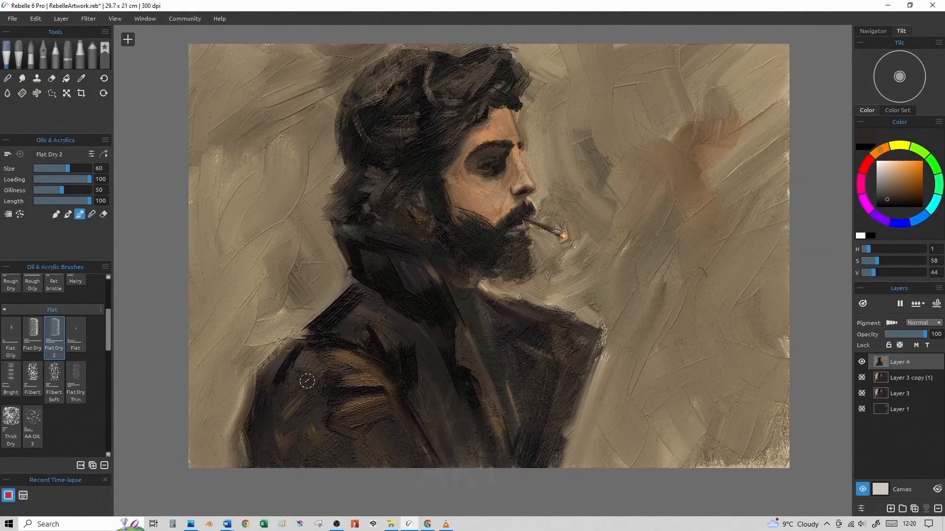
# - Pull the background tan over the outer shoulder and sleeve to narrow the coat's back edge, blending at brush size 100
pyautogui.keyDown('alt'); pyautogui.click(295, 345); pyautogui.keyUp('alt')
pyautogui.moveTo(295, 320)
pyautogui.mouseDown()
pyautogui.moveTo(262, 373)
pyautogui.moveTo(266, 458)
pyautogui.moveTo(230, 390)
pyautogui.moveTo(263, 452)
pyautogui.moveTo(266, 482)
pyautogui.moveTo(260, 376)
pyautogui.moveTo(238, 421)
pyautogui.moveTo(262, 487)
pyautogui.mouseUp()
pyautogui.press(']')
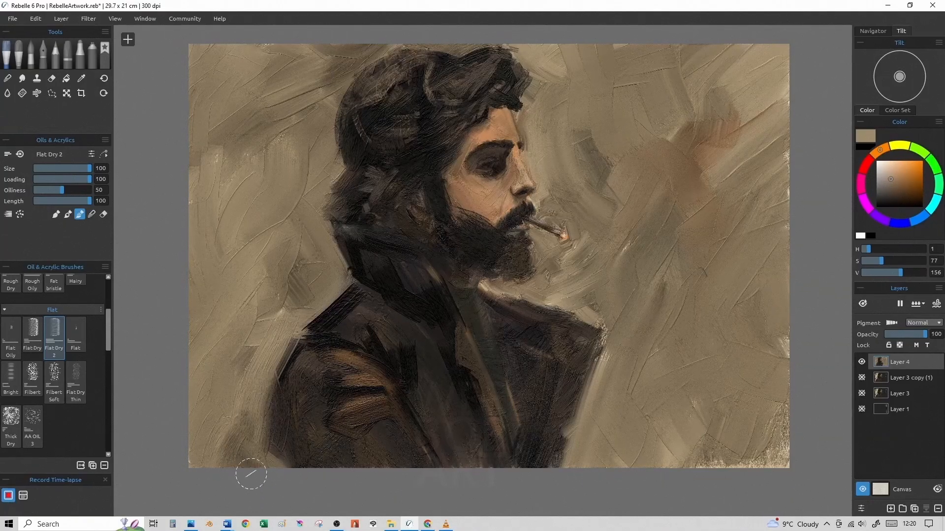
pyautogui.moveTo(274, 414)
pyautogui.mouseDown()
pyautogui.moveTo(302, 475)
pyautogui.moveTo(289, 437)
pyautogui.moveTo(298, 461)
pyautogui.mouseUp()
pyautogui.moveTo(268, 403); pyautogui.dragTo(294, 478)
pyautogui.moveTo(279, 440); pyautogui.dragTo(296, 473)
# - Pull the background tan down along the coat's front edge below the lapel tip to reshape the silhouette
pyautogui.press('[')
pyautogui.press('[')
pyautogui.press('[')
pyautogui.press('[')
pyautogui.press('[')
pyautogui.press(']')
pyautogui.press(']')
pyautogui.press(']')
pyautogui.press('[')
pyautogui.press('[')
pyautogui.press('[')
pyautogui.moveTo(606, 338); pyautogui.dragTo(564, 436)
pyautogui.press(']')
pyautogui.press(']')
pyautogui.moveTo(586, 364); pyautogui.dragTo(559, 467)
# - Sample near-black from the shoulder and paint dark fold strokes around and below the orange-brown patch on the sleeve
pyautogui.press('[')
pyautogui.press('[')
pyautogui.press('[')
pyautogui.press('[')
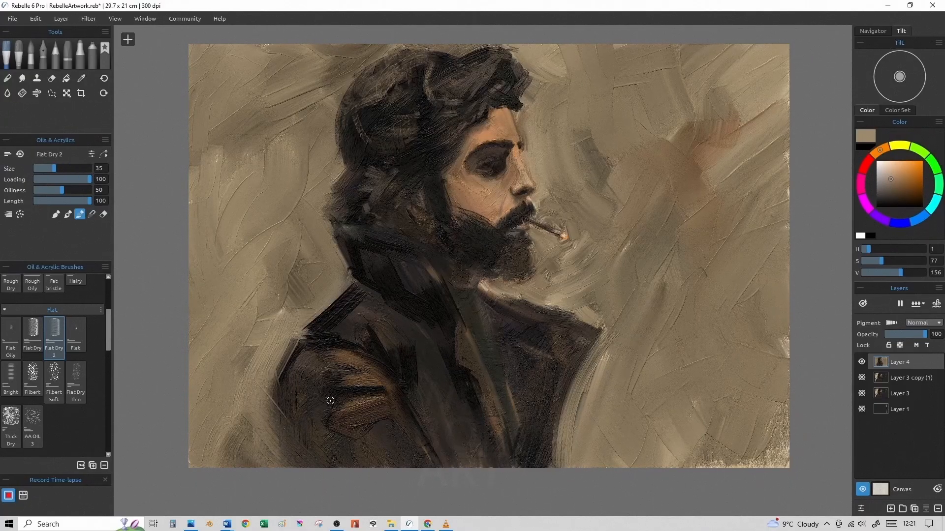
pyautogui.keyDown('alt'); pyautogui.click(310, 365); pyautogui.keyUp('alt')
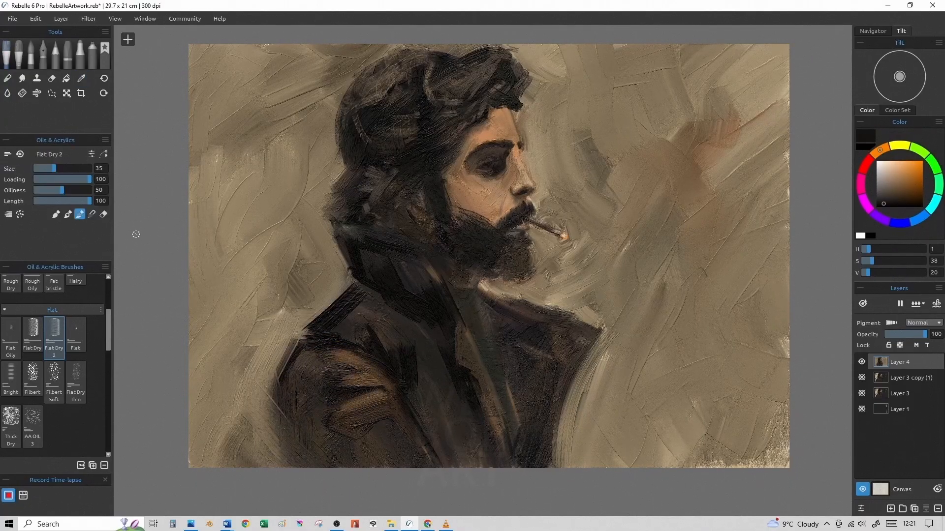
pyautogui.moveTo(374, 408); pyautogui.dragTo(402, 390)
pyautogui.press(']')
pyautogui.press(']')
pyautogui.press(']')
pyautogui.press(']')
pyautogui.press(']')
pyautogui.press(']')
pyautogui.press(']')
pyautogui.press(']')
pyautogui.press('[')
pyautogui.press('[')
pyautogui.press('[')
pyautogui.press('[')
pyautogui.press('[')
pyautogui.press('[')
pyautogui.press('[')
pyautogui.press('[')
pyautogui.press('[')
pyautogui.press('[')
pyautogui.moveTo(340, 369)
pyautogui.mouseDown()
pyautogui.moveTo(375, 374)
pyautogui.moveTo(352, 380)
pyautogui.mouseUp()
pyautogui.moveTo(359, 421); pyautogui.dragTo(404, 414)
pyautogui.moveTo(399, 419)
pyautogui.mouseDown()
pyautogui.moveTo(367, 428)
pyautogui.moveTo(405, 403)
pyautogui.moveTo(379, 436)
pyautogui.moveTo(367, 404)
pyautogui.moveTo(378, 405)
pyautogui.moveTo(366, 412)
pyautogui.moveTo(408, 394)
pyautogui.mouseUp()
# - Sample orange-brown and paint highlight strokes across the sleeve folds and outer sleeve at brush size 35, plus a short mark on the background
pyautogui.press(']')
pyautogui.keyDown('alt'); pyautogui.click(365, 413); pyautogui.keyUp('alt')
pyautogui.moveTo(348, 392); pyautogui.dragTo(378, 386)
pyautogui.moveTo(347, 386)
pyautogui.mouseDown()
pyautogui.moveTo(281, 400)
pyautogui.moveTo(296, 399)
pyautogui.mouseUp()
pyautogui.keyDown('alt'); pyautogui.click(332, 365); pyautogui.keyUp('alt')
pyautogui.keyDown('alt'); pyautogui.click(347, 357); pyautogui.keyUp('alt')
pyautogui.moveTo(294, 403); pyautogui.dragTo(311, 395)
pyautogui.moveTo(291, 407)
pyautogui.mouseDown()
pyautogui.moveTo(308, 414)
pyautogui.moveTo(298, 435)
pyautogui.mouseUp()
pyautogui.moveTo(234, 328); pyautogui.dragTo(246, 339)
# - Blend the new orange-brown strokes along the outer sleeve into the dark coat
pyautogui.click(80, 215)
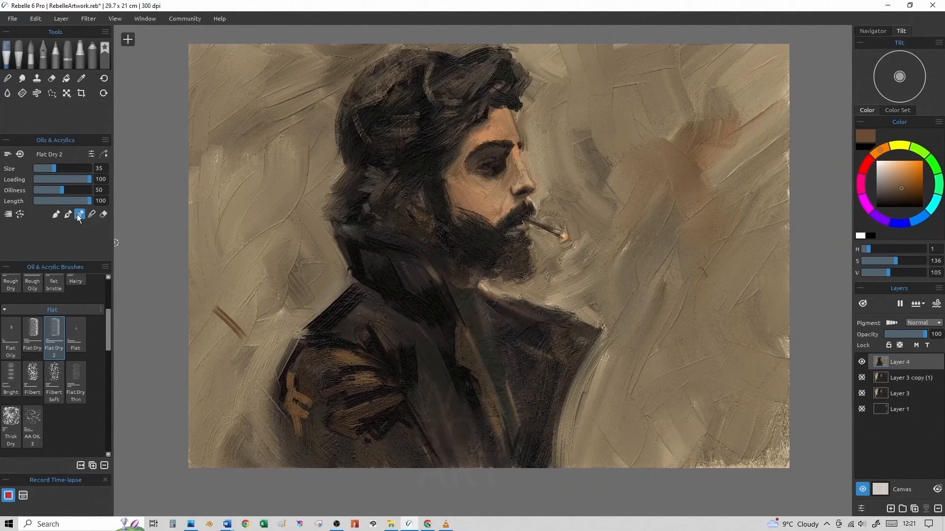
pyautogui.keyDown('alt'); pyautogui.click(288, 389); pyautogui.keyUp('alt')
pyautogui.moveTo(286, 395); pyautogui.dragTo(308, 442)
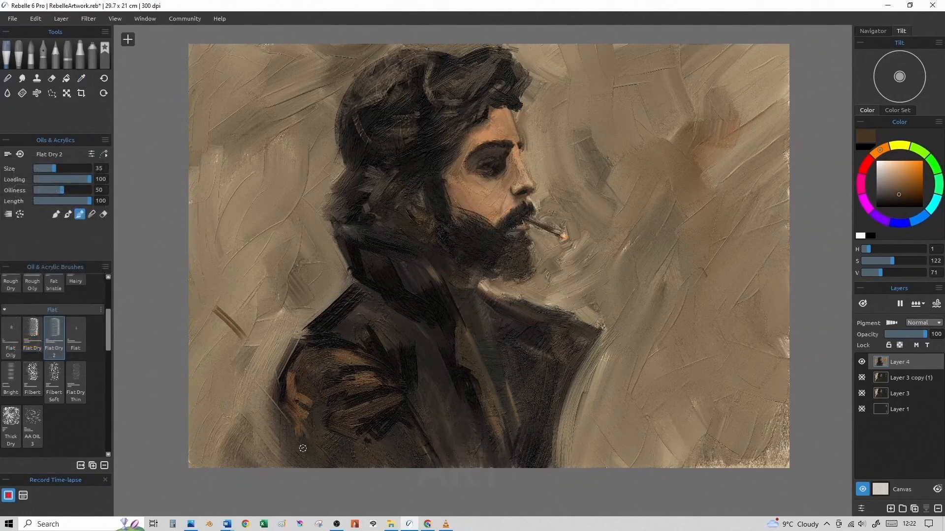
# - Sample near-black from the coat's center and blend the lower front of the coat with downward strokes at a larger brush size
pyautogui.keyDown('alt'); pyautogui.click(444, 330); pyautogui.keyUp('alt')
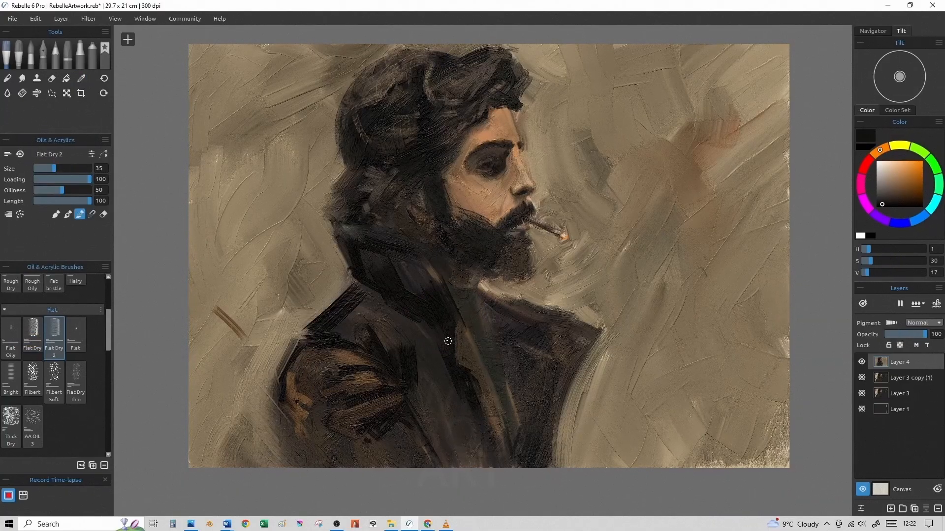
pyautogui.press(']')
pyautogui.press(']')
pyautogui.moveTo(467, 409); pyautogui.dragTo(478, 471)
pyautogui.moveTo(458, 433); pyautogui.dragTo(465, 466)
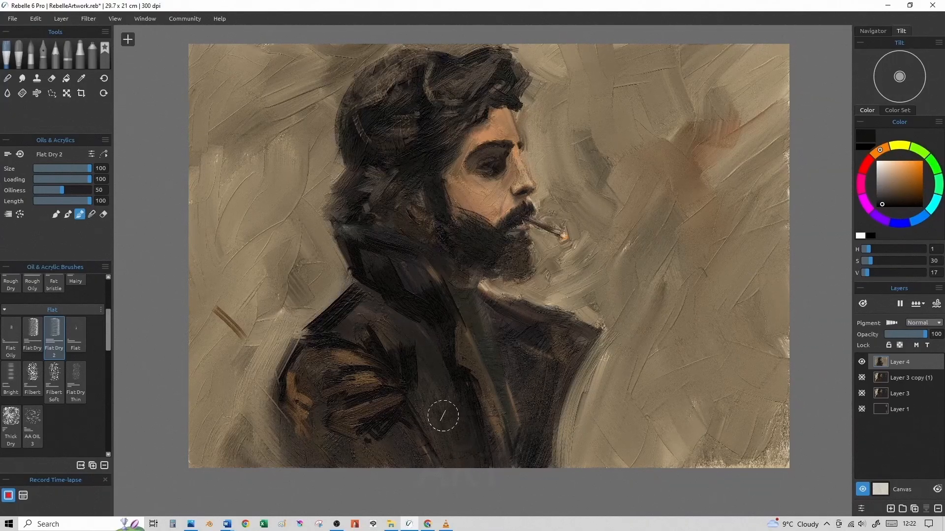
# - Paint near-black strokes down the coat's center front and near the collar, lowering the brush loading to 27
pyautogui.click(68, 214)
pyautogui.press('[')
pyautogui.press('[')
pyautogui.press('[')
pyautogui.press('[')
pyautogui.moveTo(458, 392)
pyautogui.mouseDown()
pyautogui.moveTo(466, 460)
pyautogui.moveTo(454, 449)
pyautogui.mouseUp()
pyautogui.press(']')
pyautogui.press(']')
pyautogui.press(']')
pyautogui.moveTo(430, 362); pyautogui.dragTo(450, 441)
pyautogui.click(50, 180)
pyautogui.moveTo(414, 379); pyautogui.dragTo(439, 449)
pyautogui.moveTo(412, 312); pyautogui.dragTo(424, 327)
# - Paint a near-black stroke up the far lapel toward the neck, finishing at brush size 45
pyautogui.press('[')
pyautogui.press('[')
pyautogui.press('[')
pyautogui.press('[')
pyautogui.moveTo(518, 342)
pyautogui.mouseDown()
pyautogui.moveTo(508, 361)
pyautogui.moveTo(549, 356)
pyautogui.moveTo(500, 329)
pyautogui.moveTo(487, 305)
pyautogui.mouseUp()
pyautogui.press(']')
pyautogui.press(']')
pyautogui.press(']')
pyautogui.press('[')
pyautogui.press('[')
pyautogui.press('[')
pyautogui.press('[')
pyautogui.press('[')
pyautogui.press('[')
pyautogui.press(']')
pyautogui.press(']')
pyautogui.press(']')
pyautogui.press(']')
pyautogui.press(']')
pyautogui.press(']')
pyautogui.press(']')
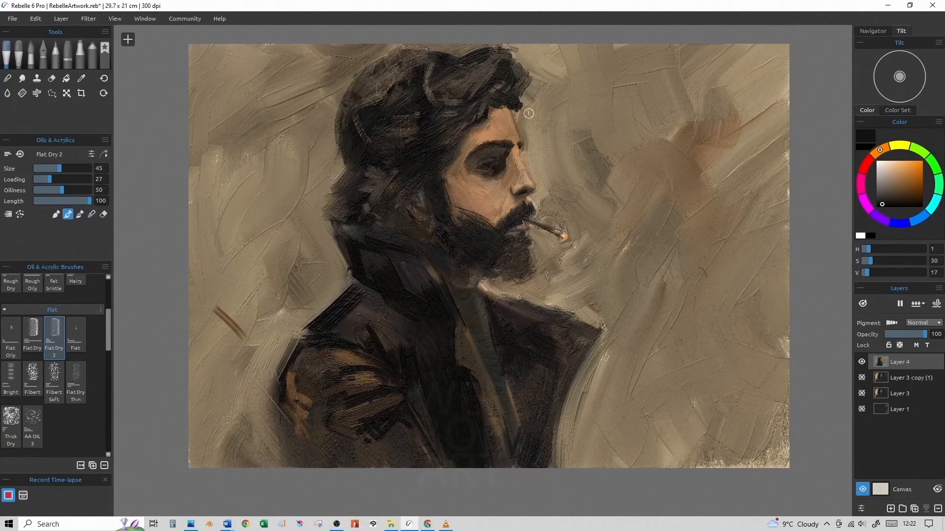
# - Add small near-black strokes to the front of the hair and the chin of the beard with a smaller brush
pyautogui.press('[')
pyautogui.press('[')
pyautogui.press('[')
pyautogui.moveTo(493, 85)
pyautogui.mouseDown()
pyautogui.moveTo(504, 63)
pyautogui.moveTo(490, 79)
pyautogui.mouseUp()
pyautogui.press('[')
pyautogui.press('[')
pyautogui.press(']')
pyautogui.press(']')
pyautogui.press(']')
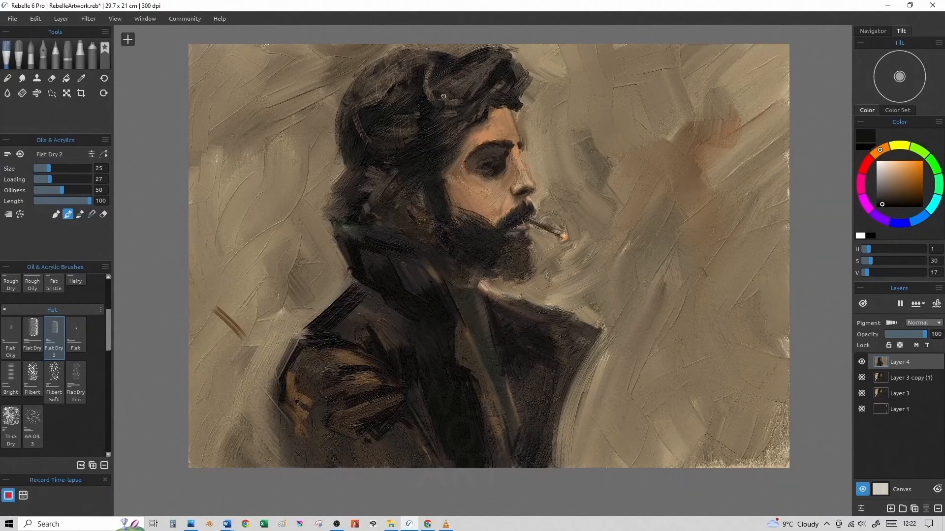
pyautogui.moveTo(521, 264)
pyautogui.mouseDown()
pyautogui.moveTo(516, 253)
pyautogui.moveTo(522, 273)
pyautogui.mouseUp()
pyautogui.press('[')
pyautogui.press('[')
pyautogui.press('[')
pyautogui.press('[')
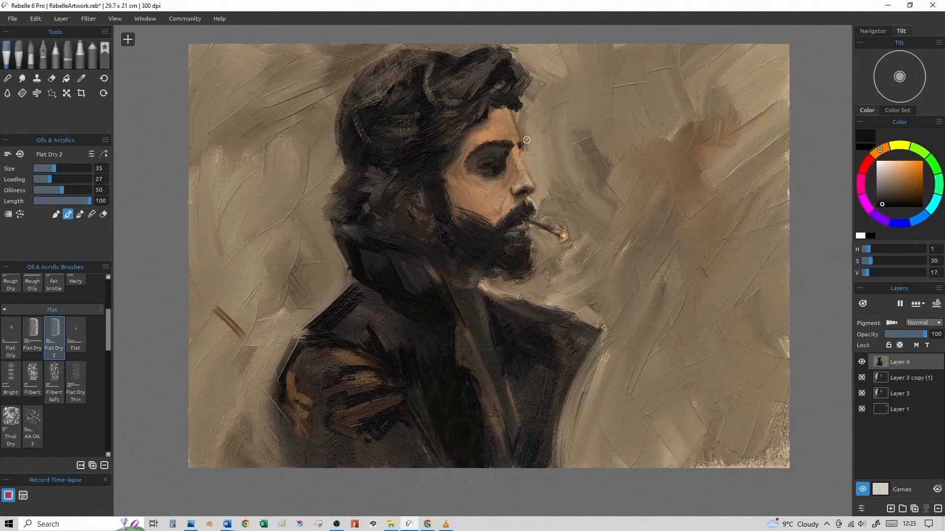
# - Sample the brown skin shadow beside the sideburn and set the brush to size 60 with loading 11
pyautogui.press(']')
pyautogui.keyDown('alt'); pyautogui.click(453, 211); pyautogui.keyUp('alt')
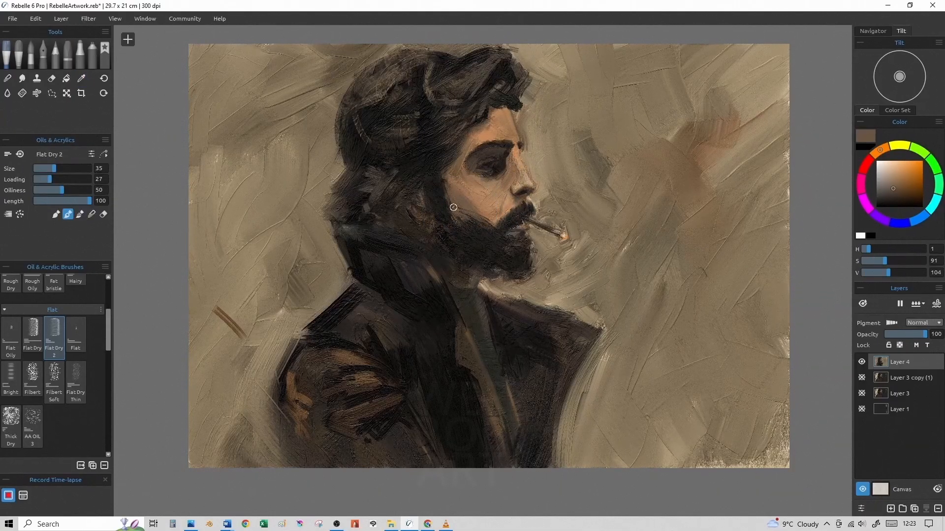
pyautogui.press(']')
pyautogui.click(42, 180)
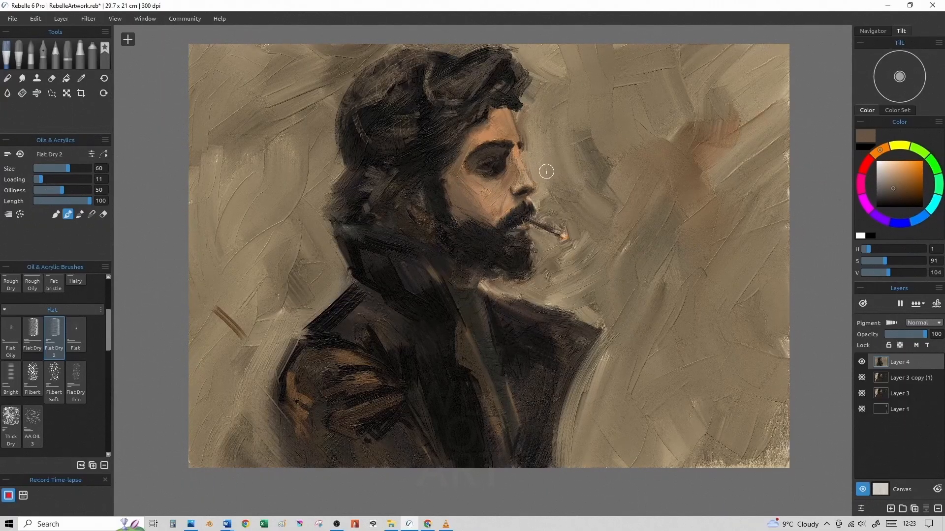
# - Show the color swatches on Layer 1, move that layer above Layer 4, and brush the salmon skin swatch color onto the face
pyautogui.click(862, 409)
pyautogui.moveTo(900, 409); pyautogui.dragTo(901, 362)
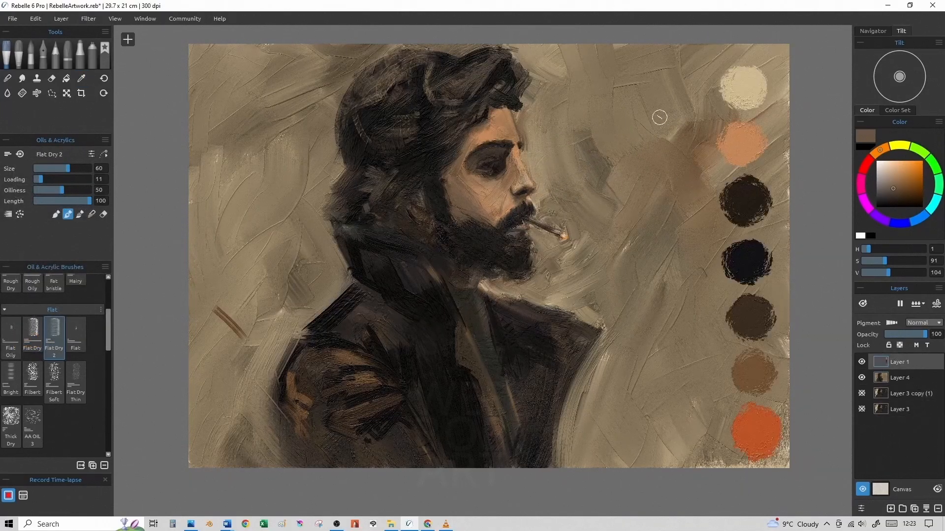
pyautogui.keyDown('alt'); pyautogui.click(741, 143); pyautogui.keyUp('alt')
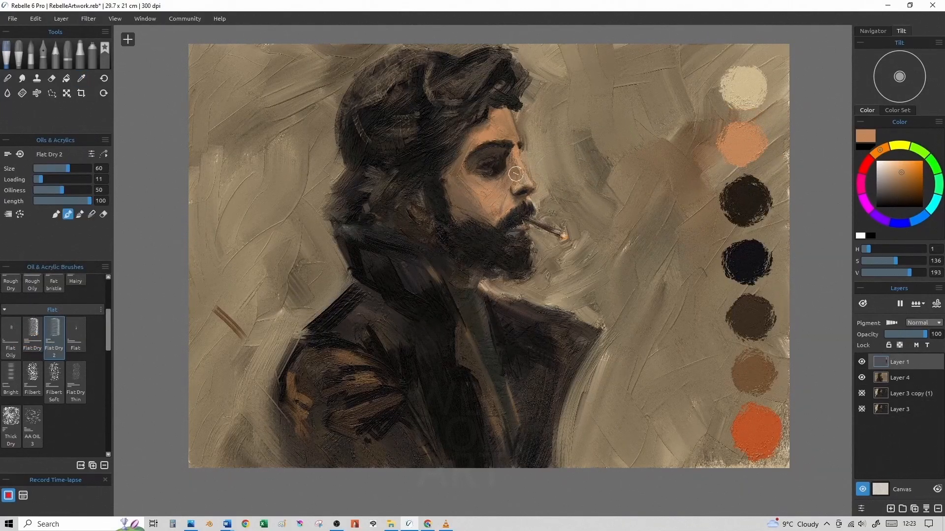
pyautogui.moveTo(516, 173); pyautogui.dragTo(512, 182)
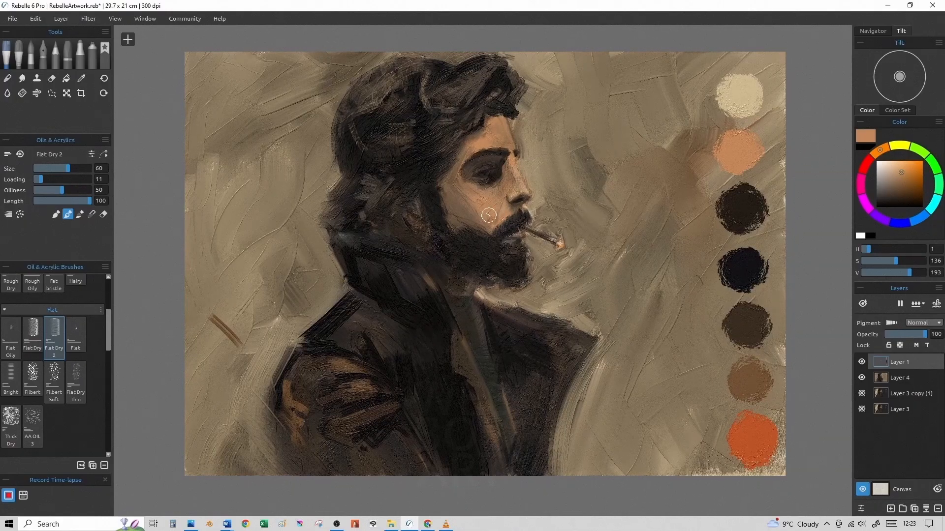
pyautogui.moveTo(623, 176); pyautogui.dragTo(605, 184)
# - Sample the cream swatch, try a highlight stroke on the forehead, and undo the last stroke
pyautogui.keyDown('alt'); pyautogui.click(734, 100); pyautogui.keyUp('alt')
pyautogui.press('[')
pyautogui.moveTo(503, 118); pyautogui.dragTo(507, 141)
pyautogui.press(']')
pyautogui.press(']')
pyautogui.press('[')
pyautogui.press(']')
pyautogui.press(']')
pyautogui.press(']')
pyautogui.press(']')
pyautogui.hotkey('ctrl', 'z')
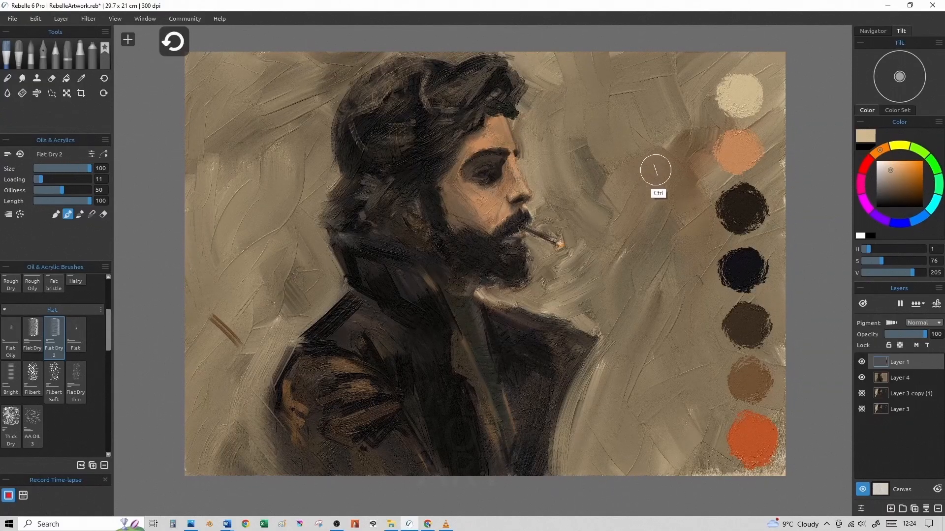
# - Select Layer 4 and set the brush size to 30 for the cream face highlights
pyautogui.click(900, 378)
pyautogui.press('[')
pyautogui.press('[')
pyautogui.press('[')
pyautogui.press('[')
pyautogui.press('[')
pyautogui.press('[')
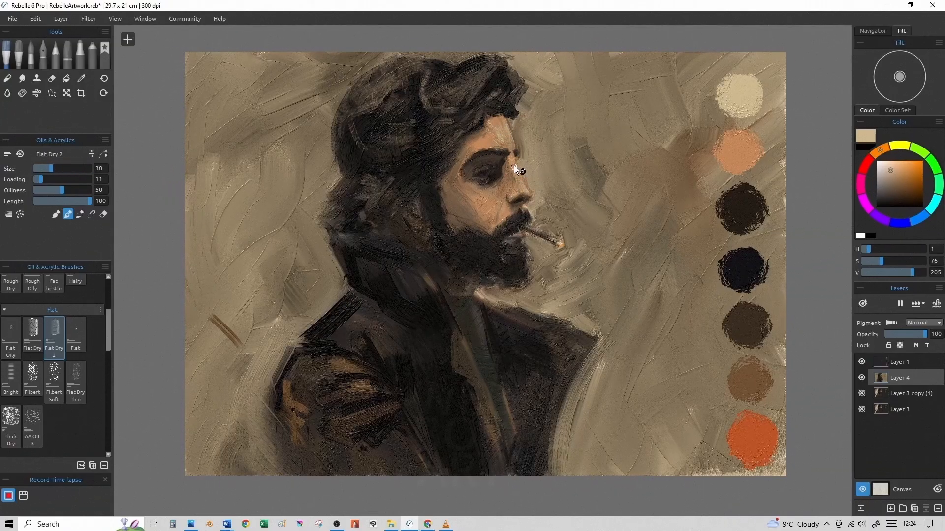
# - Paint small cream highlights along the forehead and nose bridge on Layer 4, varying the brush size
pyautogui.press(']')
pyautogui.press(']')
pyautogui.press(']')
pyautogui.press(']')
pyautogui.press(']')
pyautogui.press(']')
pyautogui.press('[')
pyautogui.press('[')
pyautogui.press('[')
pyautogui.click(80, 215)
pyautogui.press(']')
pyautogui.press('[')
pyautogui.press('[')
pyautogui.press('[')
pyautogui.press('[')
pyautogui.press('[')
# - Blend the cream highlights into the nose with the blending brush reduced to size 18
pyautogui.click(91, 215)
pyautogui.press(']')
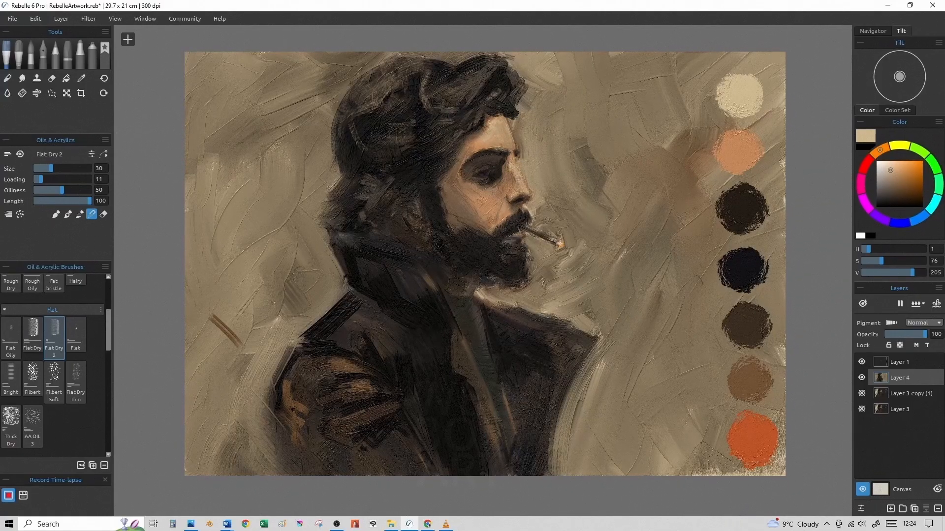
pyautogui.press('[')
pyautogui.press('[')
pyautogui.press('[')
pyautogui.moveTo(519, 176); pyautogui.dragTo(514, 187)
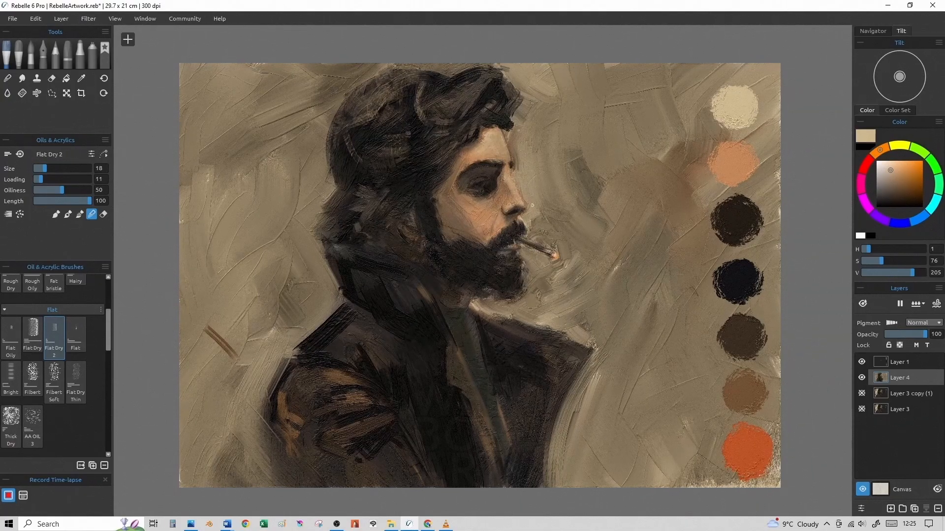
pyautogui.press(']')
pyautogui.press(']')
pyautogui.press(']')
pyautogui.press(']')
pyautogui.press(']')
pyautogui.press(']')
pyautogui.press(']')
pyautogui.press(']')
pyautogui.press(']')
pyautogui.press(']')
pyautogui.press(']')
pyautogui.press(']')
pyautogui.press('[')
pyautogui.press('[')
pyautogui.press('[')
pyautogui.press('[')
pyautogui.press('[')
pyautogui.press('[')
pyautogui.press('[')
pyautogui.press('[')
pyautogui.press('[')
pyautogui.press('[')
pyautogui.press('[')
pyautogui.press('[')
pyautogui.press(']')
pyautogui.press(']')
pyautogui.press(']')
pyautogui.press(']')
pyautogui.press(']')
pyautogui.press(']')
pyautogui.press(']')
pyautogui.press(']')
pyautogui.press(']')
pyautogui.press(']')
pyautogui.press(']')
pyautogui.press(']')
pyautogui.press(']')
pyautogui.press(']')
pyautogui.press(']')
pyautogui.press(']')
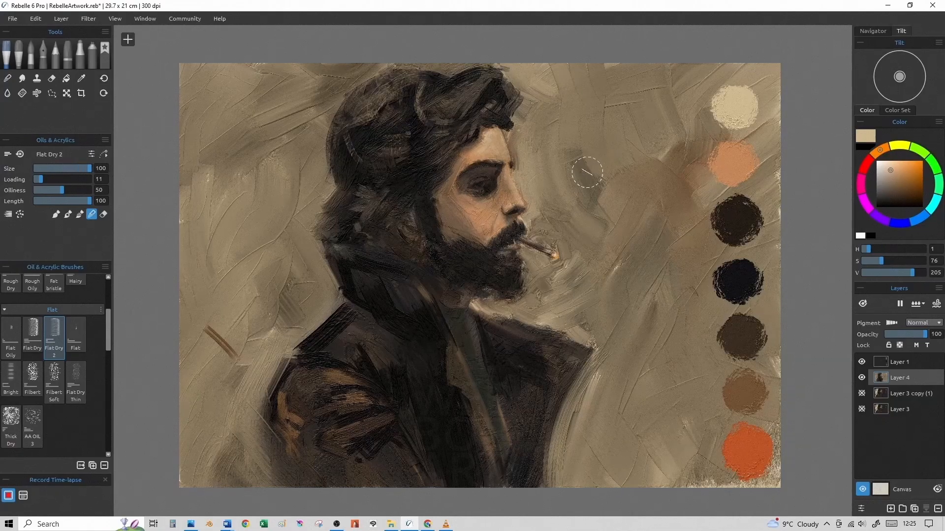
pyautogui.press('[')
pyautogui.press('[')
pyautogui.press('[')
pyautogui.press('[')
pyautogui.press('[')
pyautogui.press('[')
pyautogui.press('[')
pyautogui.press('[')
pyautogui.press('[')
pyautogui.press('[')
pyautogui.press('[')
pyautogui.press('[')
pyautogui.press(']')
pyautogui.press(']')
pyautogui.press(']')
pyautogui.press(']')
pyautogui.press(']')
pyautogui.press(']')
pyautogui.press(']')
pyautogui.press(']')
pyautogui.press('[')
pyautogui.press('[')
pyautogui.press('[')
pyautogui.press('[')
pyautogui.press('[')
pyautogui.press('[')
pyautogui.press('[')
pyautogui.press('[')
pyautogui.press('[')
pyautogui.press('[')
pyautogui.press('[')
pyautogui.press('[')
pyautogui.press('[')
# - Blend the brown strokes on the coat sleeve with the blending brush at size 70
pyautogui.press(']')
pyautogui.press(']')
pyautogui.press(']')
pyautogui.press(']')
pyautogui.press(']')
pyautogui.press(']')
pyautogui.press(']')
pyautogui.press(']')
pyautogui.press(']')
pyautogui.press(']')
pyautogui.press(']')
pyautogui.moveTo(323, 387)
pyautogui.mouseDown()
pyautogui.moveTo(367, 393)
pyautogui.moveTo(380, 410)
pyautogui.mouseUp()
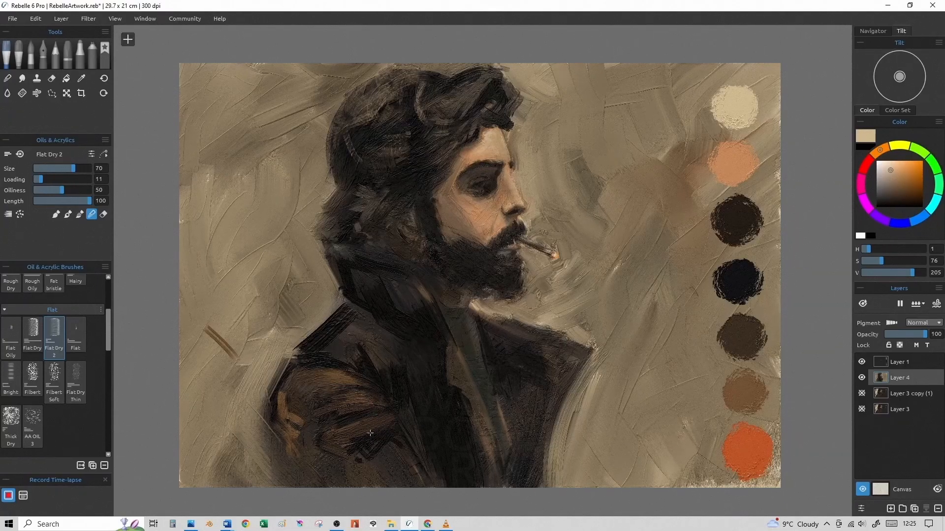
# - Raise the brush loading to 71 and smooth the brown sleeve strokes with a larger blending brush
pyautogui.press(']')
pyautogui.press(']')
pyautogui.press(']')
pyautogui.press(']')
pyautogui.press(']')
pyautogui.press(']')
pyautogui.click(74, 179)
pyautogui.moveTo(315, 397)
pyautogui.mouseDown()
pyautogui.moveTo(383, 429)
pyautogui.moveTo(382, 442)
pyautogui.moveTo(351, 450)
pyautogui.moveTo(306, 386)
pyautogui.moveTo(361, 408)
pyautogui.moveTo(353, 410)
pyautogui.moveTo(364, 435)
pyautogui.moveTo(409, 465)
pyautogui.moveTo(371, 415)
pyautogui.moveTo(297, 397)
pyautogui.moveTo(285, 413)
pyautogui.moveTo(297, 446)
pyautogui.mouseUp()
# - Sample the near-black of the coat below the shoulder and paint small dark fold strokes across the lower sleeve, starting at brush size 20
pyautogui.press('[')
pyautogui.press('[')
pyautogui.press('[')
pyautogui.press('[')
pyautogui.press('[')
pyautogui.press('[')
pyautogui.press('[')
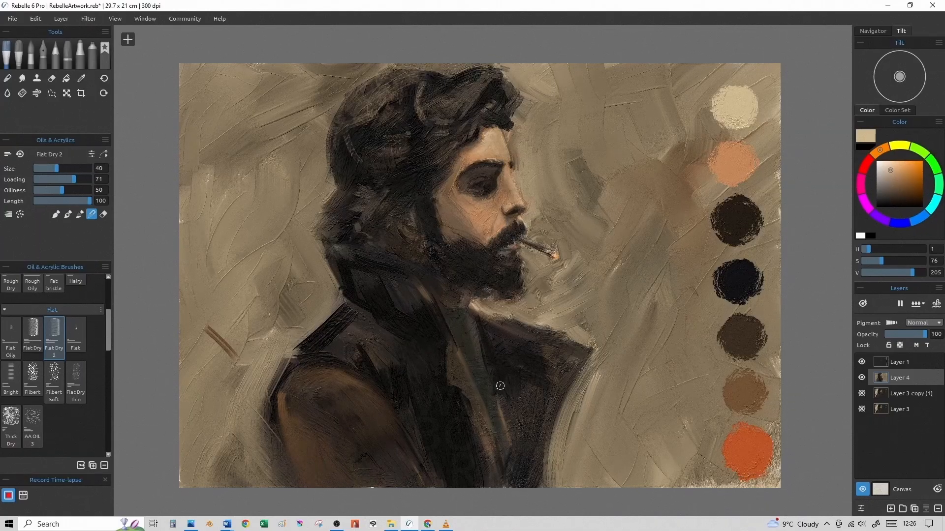
pyautogui.keyDown('alt'); pyautogui.click(342, 364); pyautogui.keyUp('alt')
pyautogui.press('[')
pyautogui.press('[')
pyautogui.press('[')
pyautogui.press('[')
pyautogui.press('[')
pyautogui.press('[')
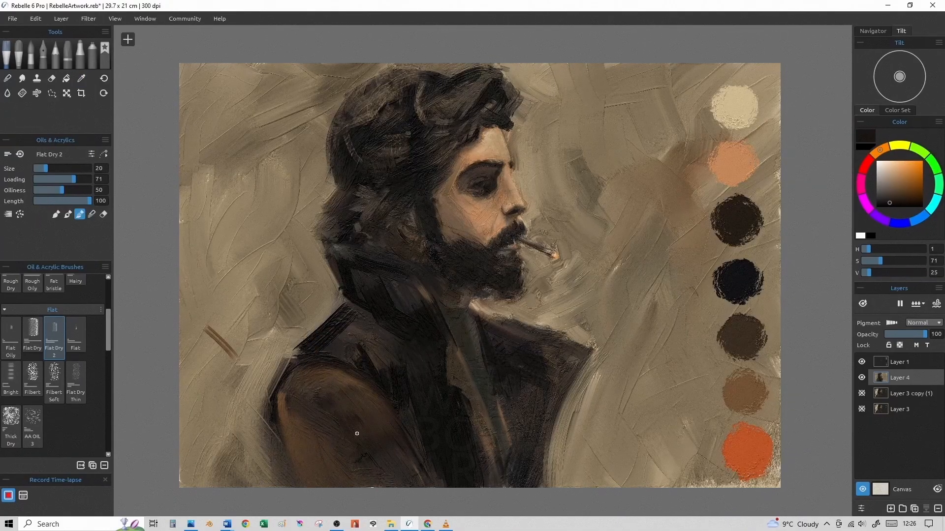
pyautogui.press(']')
pyautogui.press('[')
pyautogui.press('[')
pyautogui.press(']')
pyautogui.press(']')
pyautogui.press(']')
pyautogui.press(']')
# - Blend the dark fold strokes into the lower sleeve with the blending brush at size 60
pyautogui.click(92, 214)
pyautogui.press(']')
pyautogui.press(']')
pyautogui.press(']')
pyautogui.press(']')
pyautogui.press(']')
pyautogui.press(']')
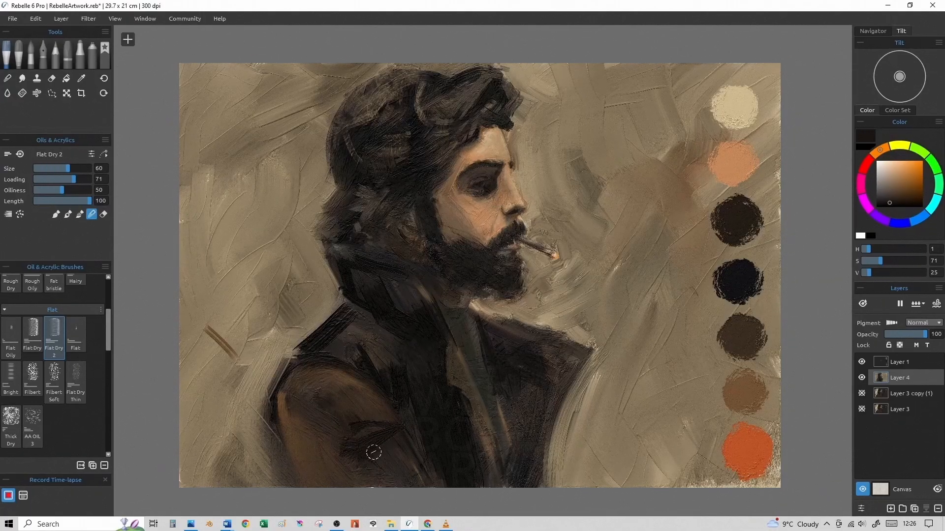
# - Sample the orange-red swatch and paint a small glowing ember on the tip of the cigarette
pyautogui.press('[')
pyautogui.press('[')
pyautogui.press('[')
pyautogui.press('[')
pyautogui.keyDown('alt'); pyautogui.click(739, 430); pyautogui.keyUp('alt')
pyautogui.press(']')
pyautogui.press(']')
pyautogui.press(']')
pyautogui.press(']')
pyautogui.press(']')
pyautogui.press(']')
pyautogui.press(']')
pyautogui.press(']')
pyautogui.press(']')
pyautogui.press(']')
# - Choose a light peach colour and add a tiny bright highlight to the cigarette ember with a small brush
pyautogui.moveTo(888, 170); pyautogui.dragTo(896, 162)
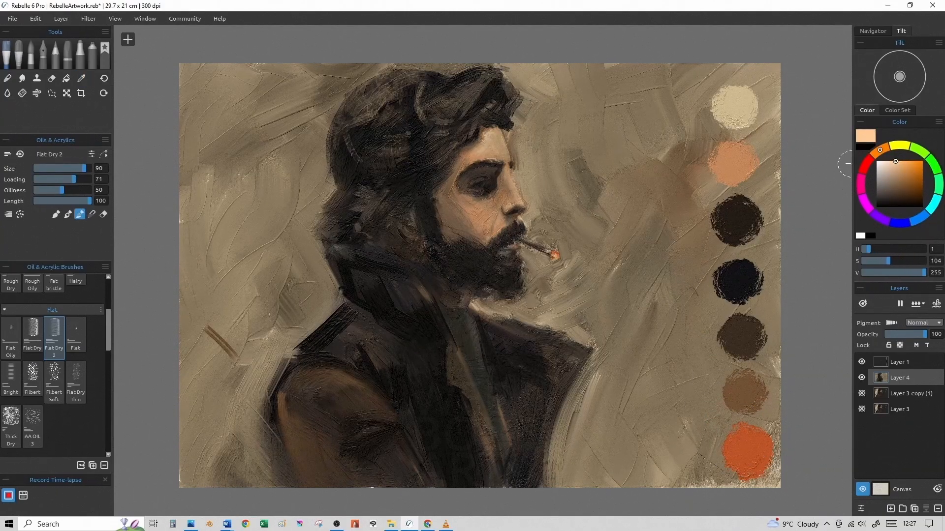
pyautogui.press('[')
pyautogui.press('[')
pyautogui.press('[')
pyautogui.press('[')
pyautogui.press('[')
pyautogui.press('[')
pyautogui.press('[')
pyautogui.press('[')
pyautogui.press('[')
pyautogui.press('[')
pyautogui.press('[')
pyautogui.press('[')
pyautogui.press('[')
pyautogui.press('[')
pyautogui.press(']')
pyautogui.press(']')
pyautogui.press(']')
pyautogui.press(']')
pyautogui.press(']')
pyautogui.press(']')
pyautogui.press(']')
pyautogui.press(']')
pyautogui.press(']')
pyautogui.press(']')
pyautogui.press('[')
pyautogui.press('[')
pyautogui.press('[')
pyautogui.press('[')
pyautogui.press('[')
pyautogui.press('[')
pyautogui.press('[')
pyautogui.press('[')
pyautogui.press('[')
pyautogui.press('[')
# - Sample the peach swatch and touch up the skin tone on the cheek at brush size 25
pyautogui.press(']')
pyautogui.press(']')
pyautogui.press(']')
pyautogui.press(']')
pyautogui.press(']')
pyautogui.press('[')
pyautogui.press('[')
pyautogui.press('[')
pyautogui.press('[')
pyautogui.keyDown('alt'); pyautogui.click(727, 169); pyautogui.keyUp('alt')
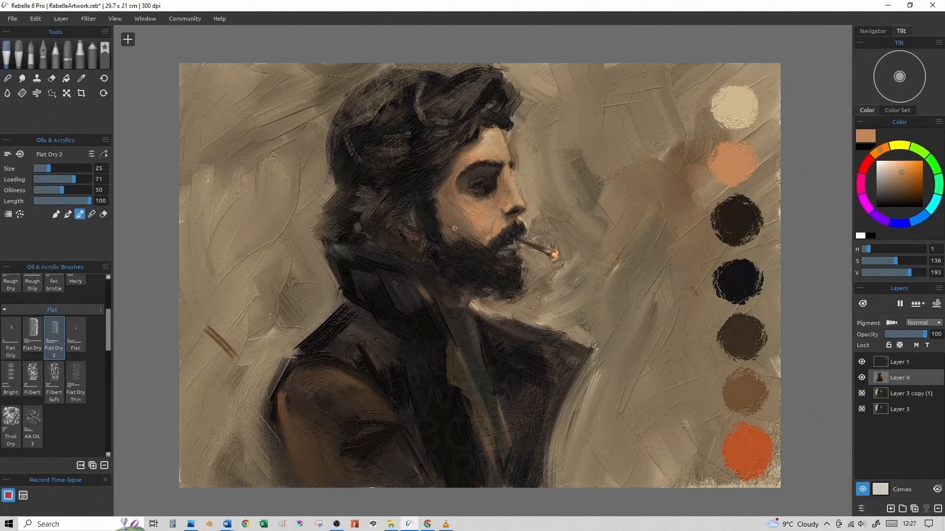
# - Sample the dark brown of the lower coat and paint it over the coat front near the canvas edge at brush size 50
pyautogui.press(']')
pyautogui.press(']')
pyautogui.press(']')
pyautogui.press(']')
pyautogui.press(']')
pyautogui.press(']')
pyautogui.press(']')
pyautogui.press(']')
pyautogui.press(']')
pyautogui.press('[')
pyautogui.press('[')
pyautogui.press('[')
pyautogui.press('[')
pyautogui.keyDown('alt'); pyautogui.click(401, 448); pyautogui.keyUp('alt')
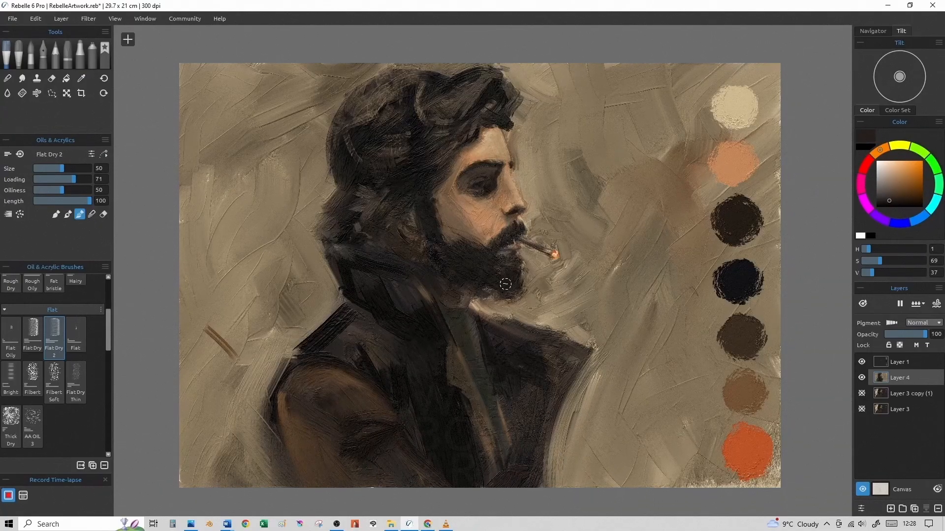
# - Sample the skin tone beside the nose and paint a small hand patch on the lower coat front at brush size 20
pyautogui.press('[')
pyautogui.press('[')
pyautogui.press('[')
pyautogui.press('[')
pyautogui.press('[')
pyautogui.press('[')
pyautogui.press('[')
pyautogui.keyDown('alt'); pyautogui.click(527, 217); pyautogui.keyUp('alt')
pyautogui.moveTo(522, 460); pyautogui.dragTo(538, 457)
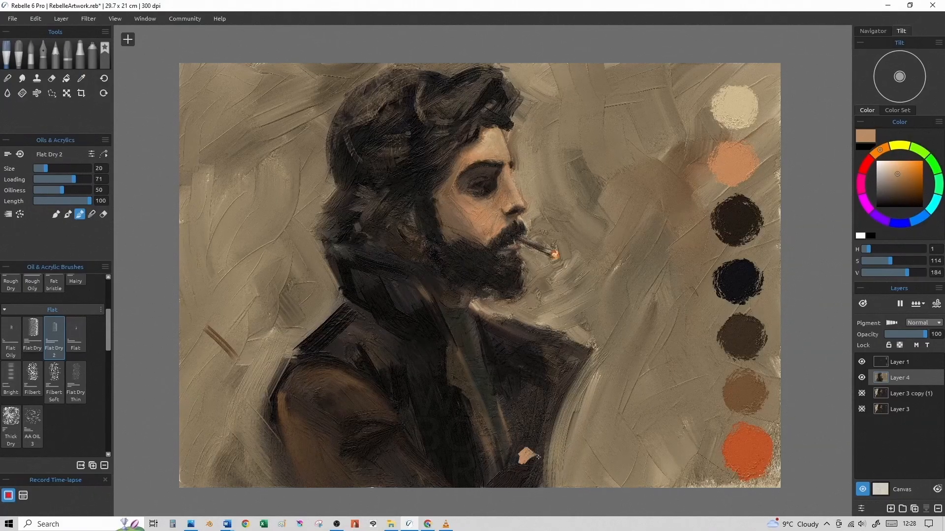
# - Sample the dark brown beside the hand and trim the hand's outline at brush size 30
pyautogui.press(']')
pyautogui.keyDown('alt'); pyautogui.click(521, 466); pyautogui.keyUp('alt')
pyautogui.press(']')
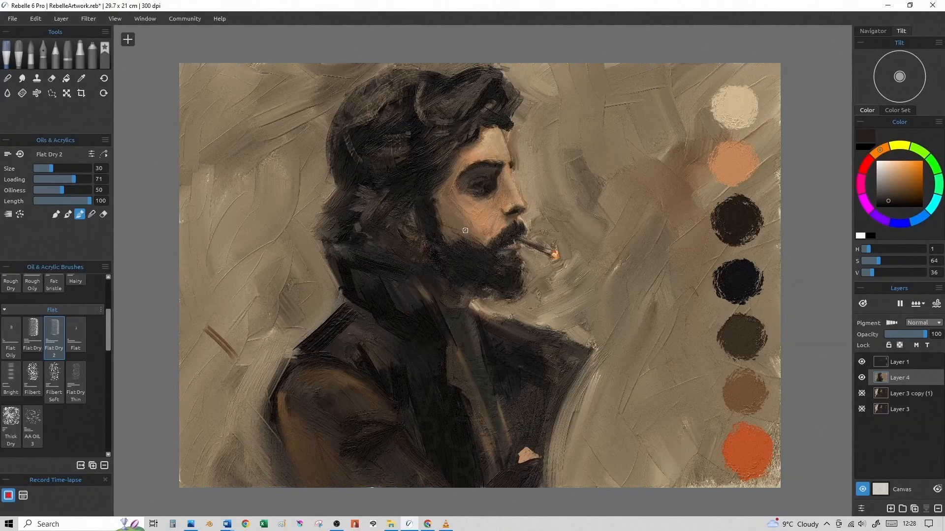
# - Sample a muted brown at the hand's edge and reshape the hand into a wider form at brush size 50
pyautogui.keyDown('alt'); pyautogui.click(533, 452); pyautogui.keyUp('alt')
pyautogui.press(']')
pyautogui.press(']')
pyautogui.press(']')
pyautogui.press(']')
pyautogui.press(']')
pyautogui.press('[')
pyautogui.press('[')
pyautogui.press('[')
pyautogui.moveTo(528, 451)
pyautogui.mouseDown()
pyautogui.moveTo(522, 460)
pyautogui.moveTo(546, 457)
pyautogui.mouseUp()
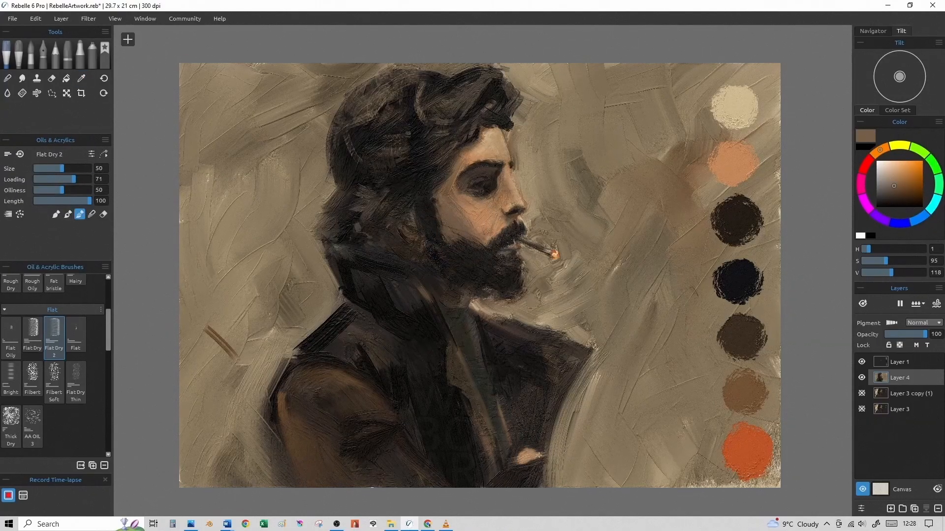
# - Resample the hand's skin tones and refine its shading with a small brush at size 20
pyautogui.keyDown('alt'); pyautogui.click(532, 448); pyautogui.keyUp('alt')
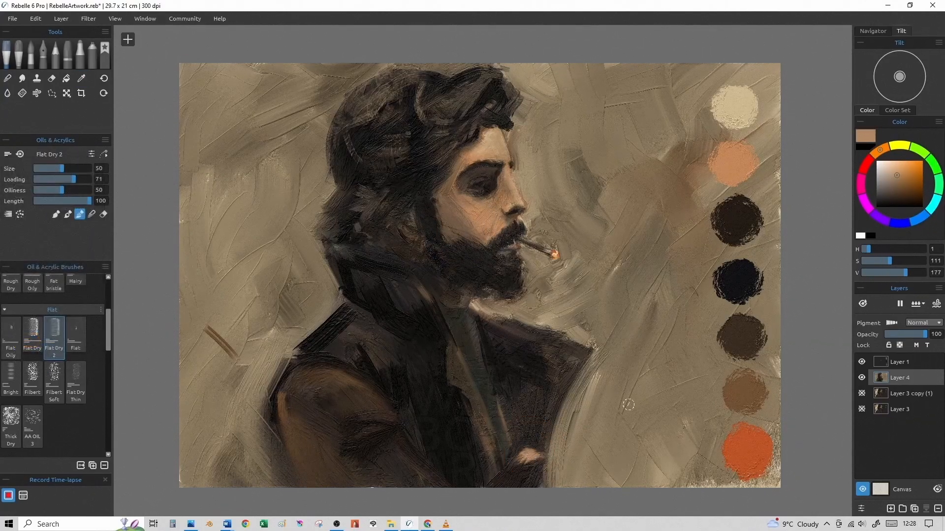
pyautogui.press('[')
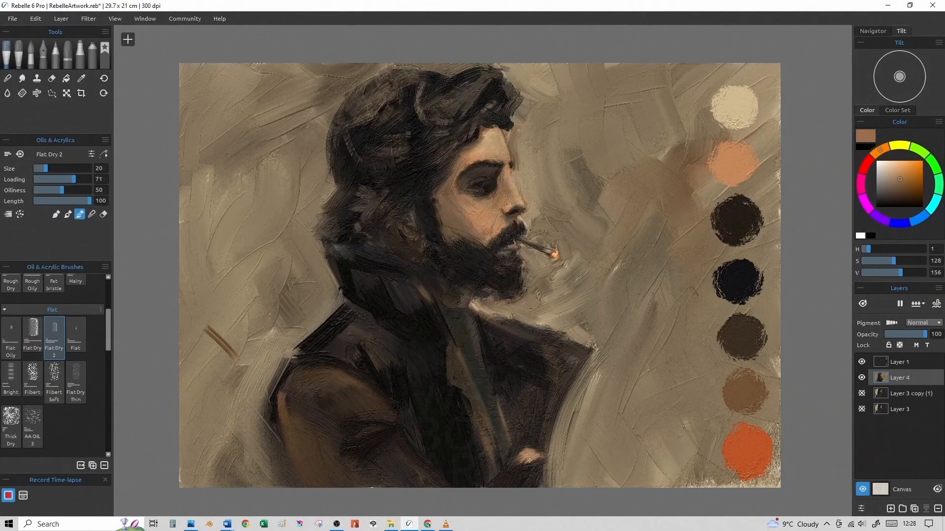
pyautogui.keyDown('alt'); pyautogui.click(529, 457); pyautogui.keyUp('alt')
pyautogui.press('[')
pyautogui.press('[')
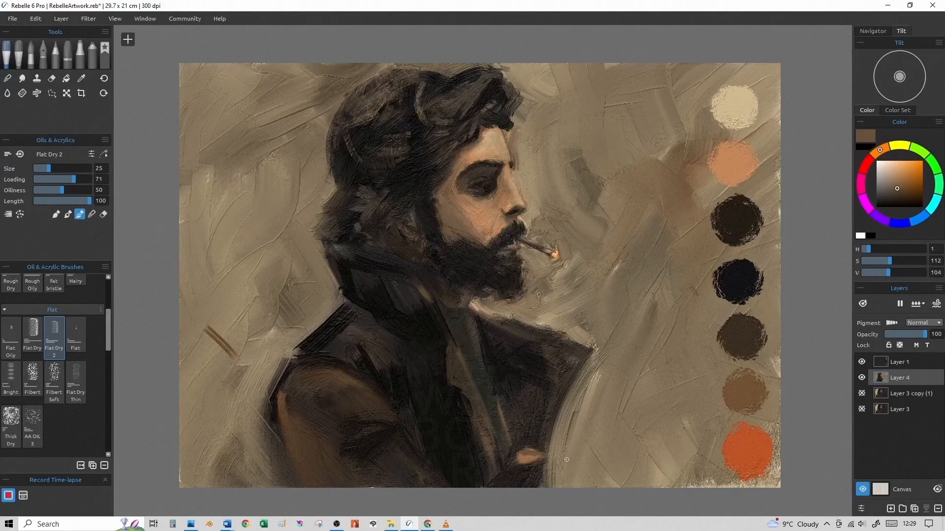
# - Sample the dark brown below the hand and block in the sleeve cuff beside it, enlarging the brush to size 100
pyautogui.keyDown('alt'); pyautogui.click(527, 468); pyautogui.keyUp('alt')
pyautogui.press(']')
pyautogui.press(']')
pyautogui.press(']')
pyautogui.press(']')
pyautogui.press(']')
pyautogui.press(']')
pyautogui.press(']')
pyautogui.press(']')
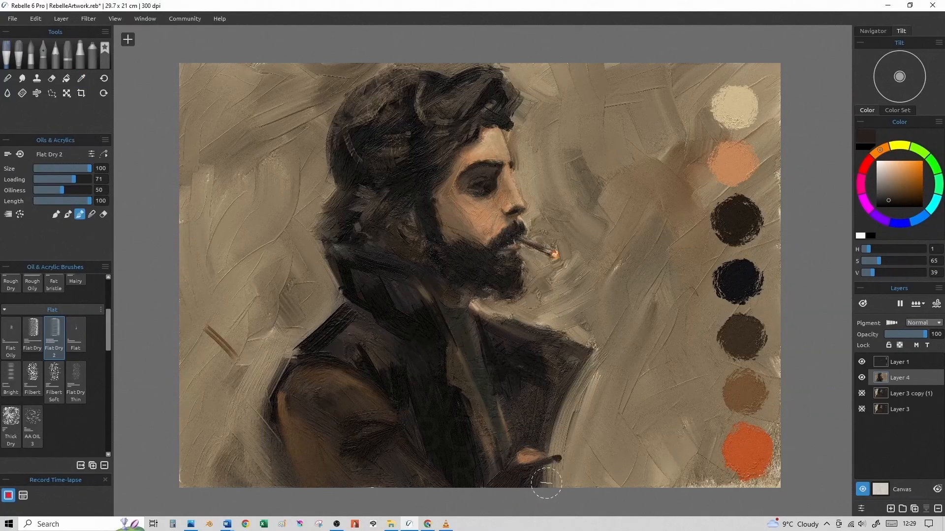
pyautogui.moveTo(545, 473); pyautogui.dragTo(562, 487)
# - Sample the background brown beside the coat and clean up the outer edge of the dark cuff
pyautogui.keyDown('alt'); pyautogui.click(613, 357); pyautogui.keyUp('alt')
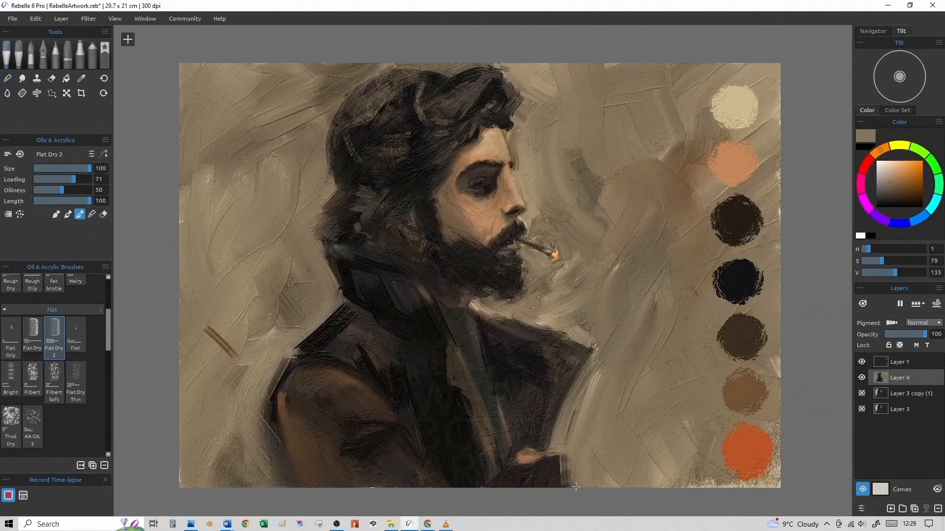
pyautogui.press('[')
pyautogui.press('[')
pyautogui.press('[')
pyautogui.press('[')
pyautogui.press('[')
pyautogui.press('[')
pyautogui.press('[')
# - Sample the hand's skin tone and build the hand upward at brush size 30
pyautogui.keyDown('alt'); pyautogui.click(523, 451); pyautogui.keyUp('alt')
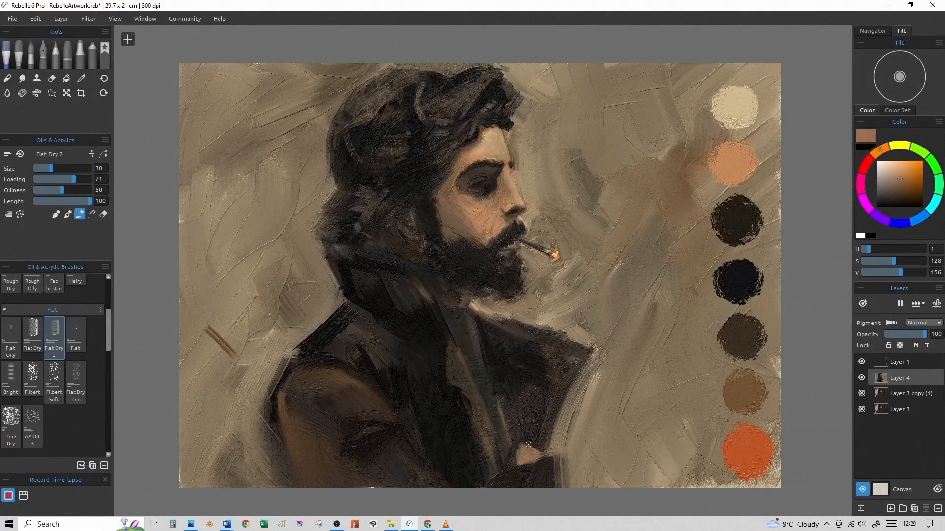
pyautogui.keyDown('alt'); pyautogui.click(527, 451); pyautogui.keyUp('alt')
pyautogui.press(']')
pyautogui.press(']')
# - Sample the near-black of the coat and paint dark sleeve strokes above and beside the hand, enlarging the brush to size 90
pyautogui.keyDown('alt'); pyautogui.click(456, 423); pyautogui.keyUp('alt')
pyautogui.press('[')
pyautogui.press('[')
pyautogui.moveTo(515, 447)
pyautogui.mouseDown()
pyautogui.moveTo(540, 433)
pyautogui.moveTo(566, 483)
pyautogui.moveTo(571, 473)
pyautogui.mouseUp()
pyautogui.press(']')
pyautogui.press(']')
pyautogui.press(']')
pyautogui.press(']')
pyautogui.press(']')
pyautogui.press(']')
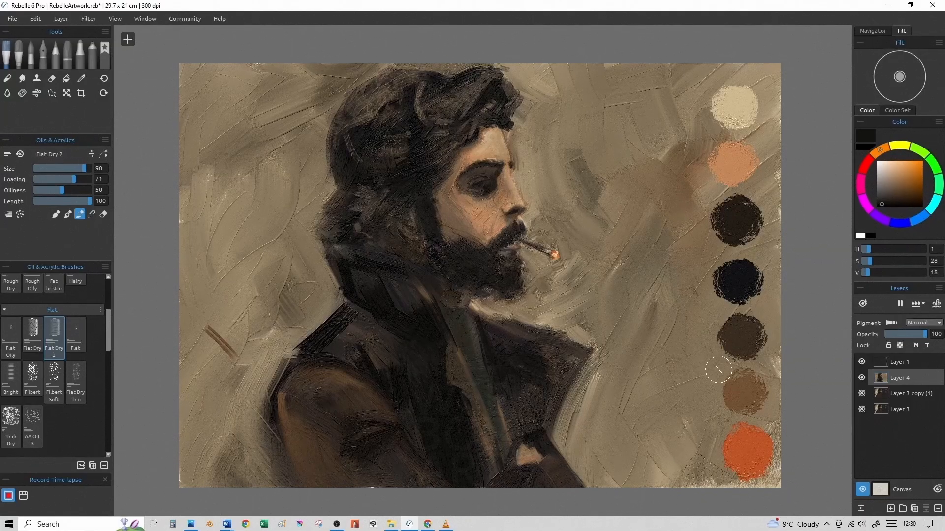
# - Trim the hand's outline with sampled dark brown at brush size 40 and soften its lower edge with a muted skin brown
pyautogui.press('[')
pyautogui.press('[')
pyautogui.press('[')
pyautogui.press('[')
pyautogui.press('[')
pyautogui.press('[')
pyautogui.press('[')
pyautogui.press('[')
pyautogui.press(']')
pyautogui.press(']')
pyautogui.keyDown('alt'); pyautogui.click(522, 456); pyautogui.keyUp('alt')
pyautogui.keyDown('alt'); pyautogui.click(515, 454); pyautogui.keyUp('alt')
pyautogui.press(']')
pyautogui.press(']')
pyautogui.moveTo(522, 446)
pyautogui.mouseDown()
pyautogui.moveTo(540, 461)
pyautogui.moveTo(505, 473)
pyautogui.moveTo(650, 381)
pyautogui.moveTo(529, 462)
pyautogui.mouseUp()
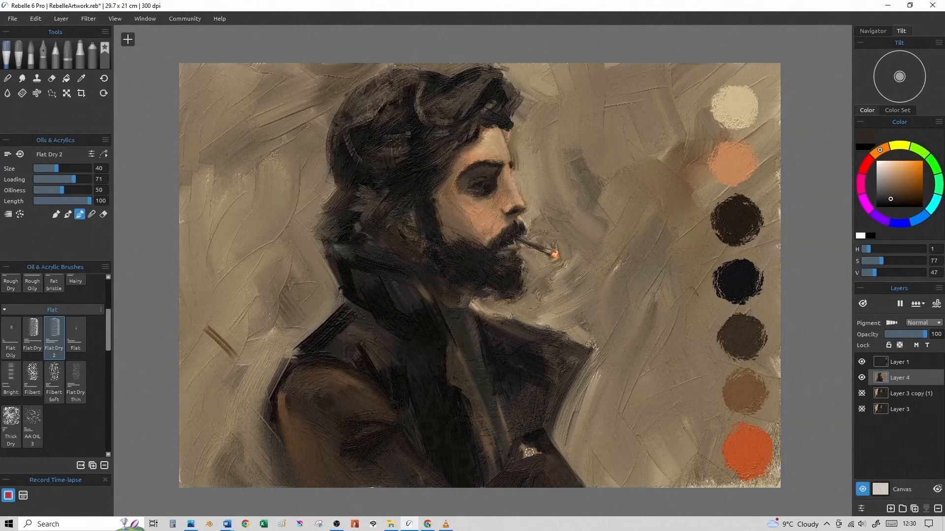
pyautogui.keyDown('alt'); pyautogui.click(527, 452); pyautogui.keyUp('alt')
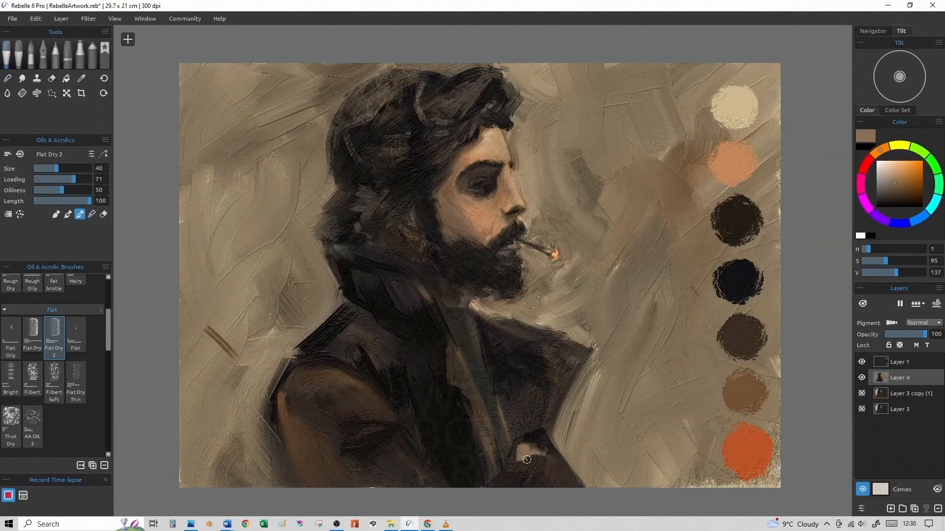
pyautogui.moveTo(520, 458); pyautogui.dragTo(549, 458)
# - Paint small reddish-brown strokes into the hair around the ear at brush size 50
pyautogui.moveTo(557, 236)
pyautogui.mouseDown()
pyautogui.moveTo(541, 231)
pyautogui.moveTo(586, 246)
pyautogui.moveTo(544, 186)
pyautogui.mouseUp()
pyautogui.scroll(3, 439, 173)
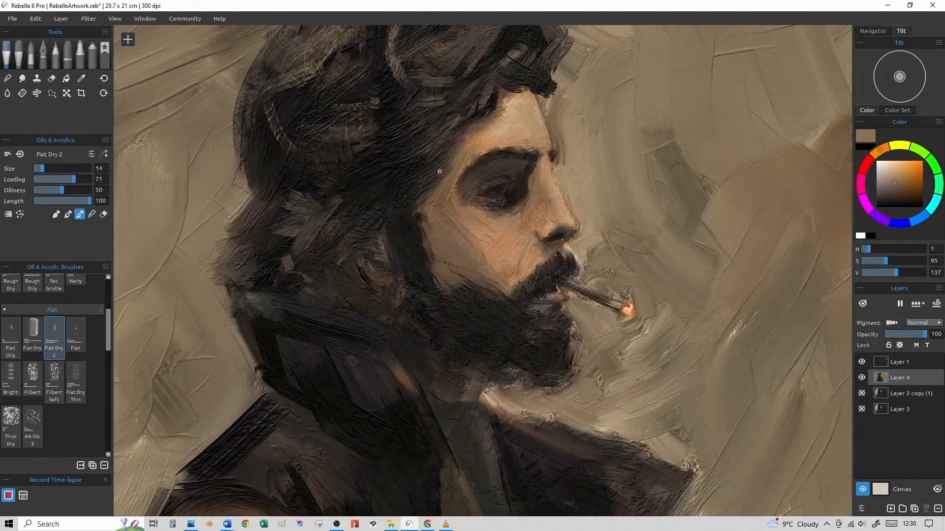
pyautogui.scroll(-5, 492, 190)
pyautogui.scroll(2, 383, 167)
pyautogui.moveTo(597, 291); pyautogui.dragTo(623, 227)
pyautogui.keyDown('alt'); pyautogui.click(746, 131); pyautogui.keyUp('alt')
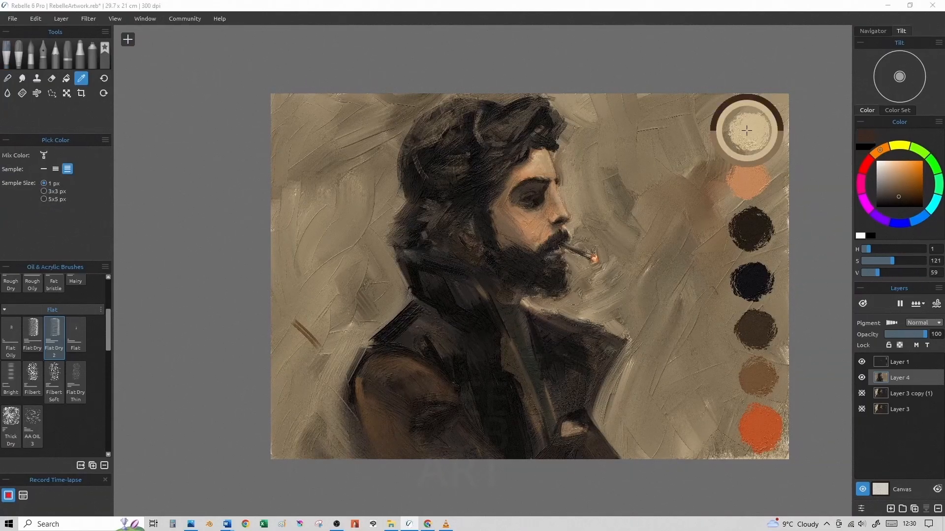
pyautogui.moveTo(472, 242)
pyautogui.mouseDown()
pyautogui.moveTo(459, 230)
pyautogui.moveTo(466, 221)
pyautogui.moveTo(466, 237)
pyautogui.mouseUp()
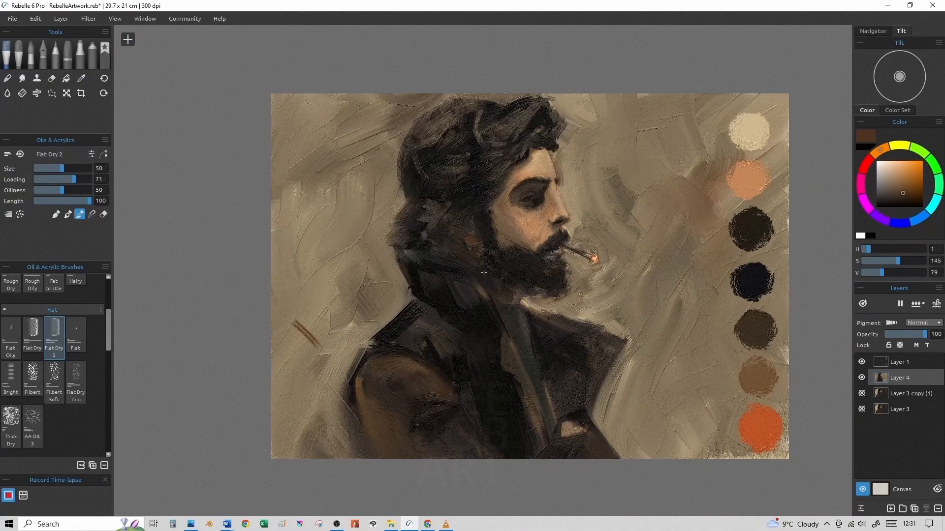
# - Paint a reddish-brown patch on the neck below the beard and blend it into the surrounding dark, reducing the brush to size 30
pyautogui.moveTo(493, 278); pyautogui.dragTo(505, 299)
pyautogui.press('[')
pyautogui.click(92, 215)
pyautogui.press(']')
pyautogui.press(']')
pyautogui.press(']')
pyautogui.press(']')
pyautogui.press(']')
pyautogui.press(']')
pyautogui.press(']')
pyautogui.press(']')
pyautogui.press(']')
pyautogui.moveTo(511, 301); pyautogui.dragTo(509, 291)
pyautogui.press('[')
pyautogui.press('[')
pyautogui.press('[')
pyautogui.press('[')
pyautogui.press('[')
pyautogui.press('[')
pyautogui.press('[')
pyautogui.press('[')
pyautogui.press('[')
pyautogui.press('[')
pyautogui.press('[')
pyautogui.press('[')
pyautogui.press('[')
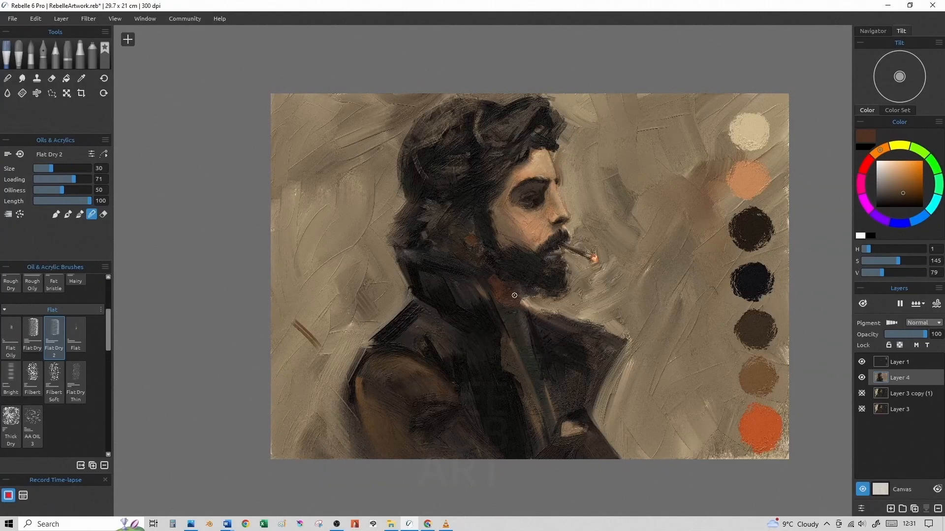
# - Sample the neck's dark brown and tone down the reddish patches on the neck and around the ear at brush size 40
pyautogui.press(']')
pyautogui.press(']')
pyautogui.press(']')
pyautogui.keyDown('alt'); pyautogui.click(508, 289); pyautogui.keyUp('alt')
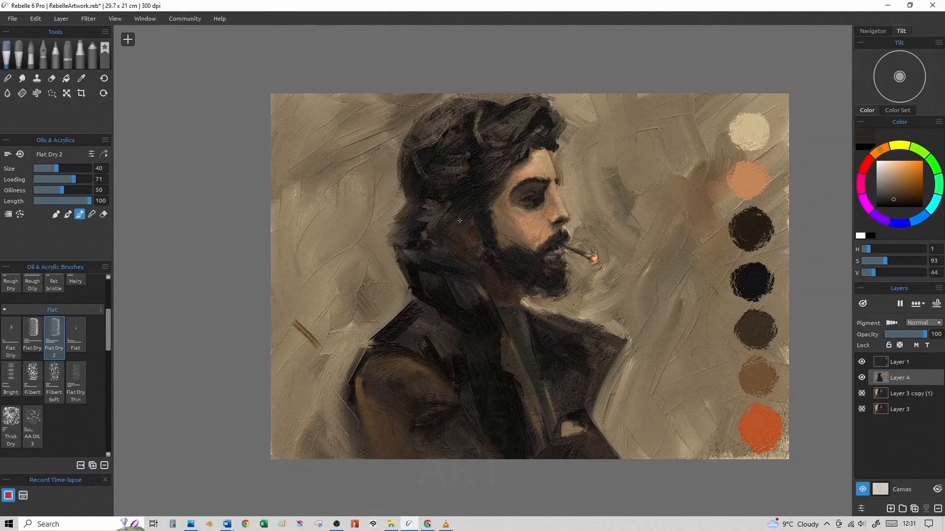
# - Sample the ember's light peach and dab small glowing strokes around the cigarette tip at brush size 25
pyautogui.press('[')
pyautogui.press('[')
pyautogui.press(']')
pyautogui.press(']')
pyautogui.press(']')
pyautogui.press(']')
pyautogui.press(']')
pyautogui.press(']')
pyautogui.press(']')
pyautogui.press(']')
pyautogui.press(']')
pyautogui.press(']')
pyautogui.press(']')
pyautogui.press(']')
pyautogui.press(']')
pyautogui.press(']')
pyautogui.press('[')
pyautogui.press('[')
pyautogui.press('[')
pyautogui.press('[')
pyautogui.press('[')
pyautogui.press('[')
pyautogui.press('[')
pyautogui.press('[')
pyautogui.press('[')
pyautogui.press('[')
pyautogui.press('[')
pyautogui.moveTo(597, 241); pyautogui.dragTo(604, 194)
pyautogui.keyDown('alt'); pyautogui.click(596, 258); pyautogui.keyUp('alt')
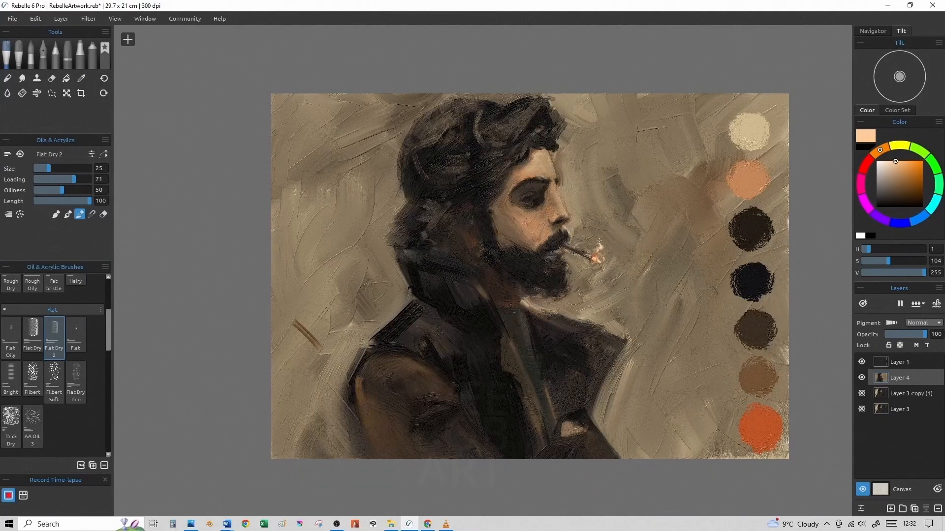
# - Dab small light-peach smoke puffs rising from the mouth and cigarette toward the upper background
pyautogui.moveTo(49, 168); pyautogui.dragTo(45, 168)
pyautogui.press(']')
pyautogui.press(']')
pyautogui.press(']')
pyautogui.press(']')
pyautogui.moveTo(571, 244); pyautogui.dragTo(595, 183)
# - Enlarge the brush to size 100 and dab a large peach smoke puff in the background beyond the forehead
pyautogui.press('[')
pyautogui.press('[')
pyautogui.press(']')
pyautogui.press('[')
pyautogui.press(']')
pyautogui.press(']')
pyautogui.press(']')
pyautogui.press(']')
pyautogui.press(']')
pyautogui.press(']')
pyautogui.press(']')
pyautogui.press(']')
pyautogui.press(']')
pyautogui.press(']')
pyautogui.press(']')
pyautogui.press(']')
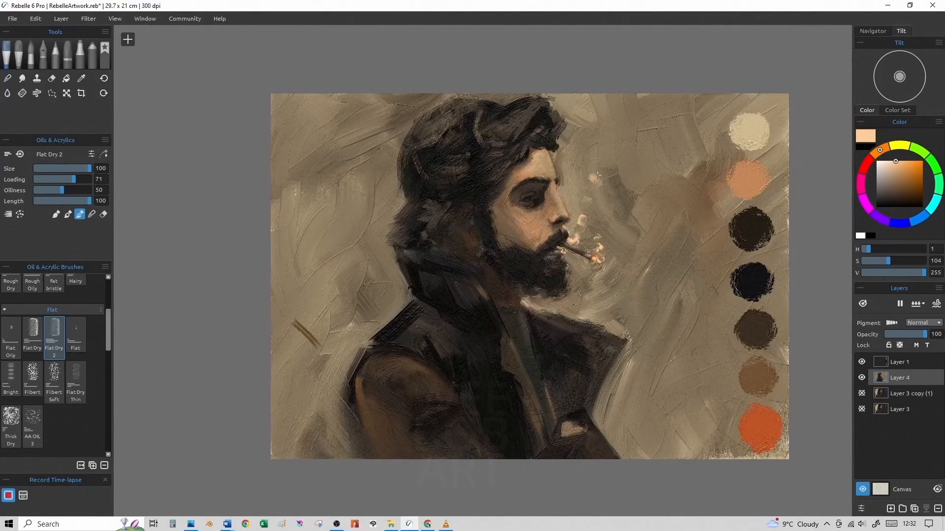
pyautogui.moveTo(607, 136); pyautogui.dragTo(611, 130)
# - Blend the smoke puffs above the cigarette and the large puff into the background, working up to brush size 100
pyautogui.press('[')
pyautogui.press('[')
pyautogui.press('[')
pyautogui.press('[')
pyautogui.press('[')
pyautogui.press('[')
pyautogui.press('[')
pyautogui.press('[')
pyautogui.press('[')
pyautogui.press('[')
pyautogui.press('[')
pyautogui.press('[')
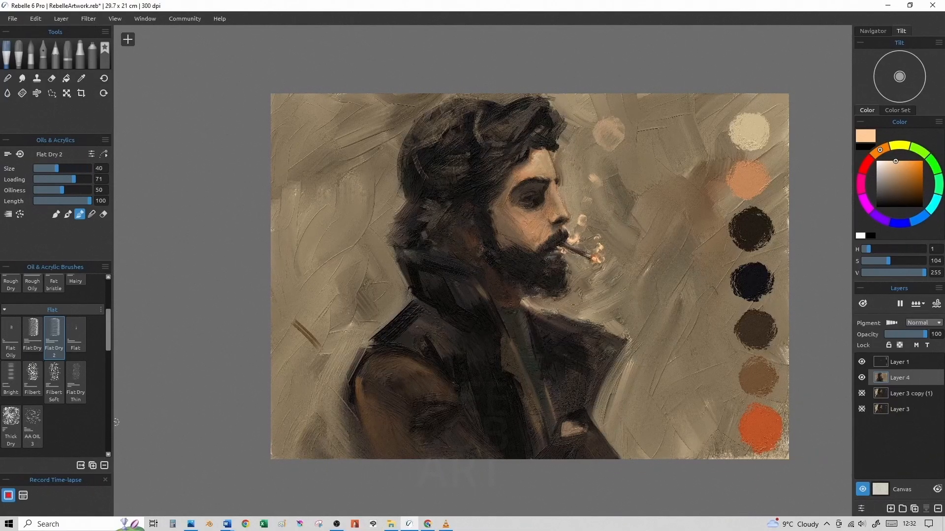
pyautogui.scroll(4, 297, 260)
pyautogui.scroll(-2, 296, 261)
pyautogui.scroll(1, 296, 260)
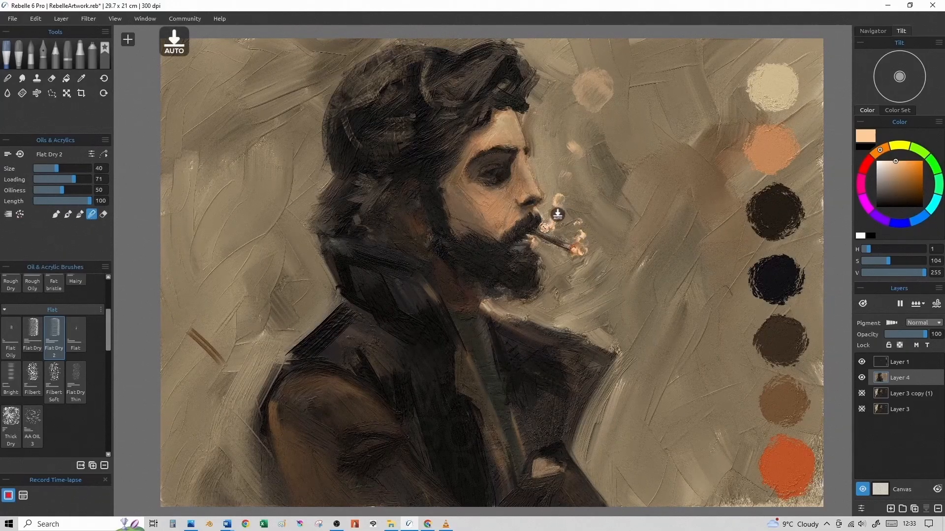
pyautogui.press(']')
pyautogui.moveTo(552, 215)
pyautogui.mouseDown()
pyautogui.moveTo(572, 201)
pyautogui.moveTo(571, 135)
pyautogui.mouseUp()
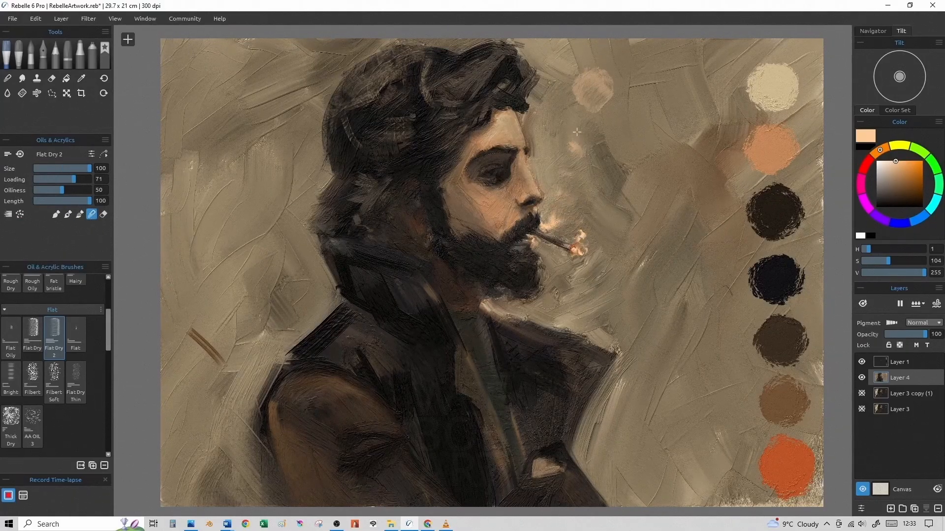
pyautogui.moveTo(597, 97)
pyautogui.mouseDown()
pyautogui.moveTo(596, 113)
pyautogui.moveTo(589, 68)
pyautogui.mouseUp()
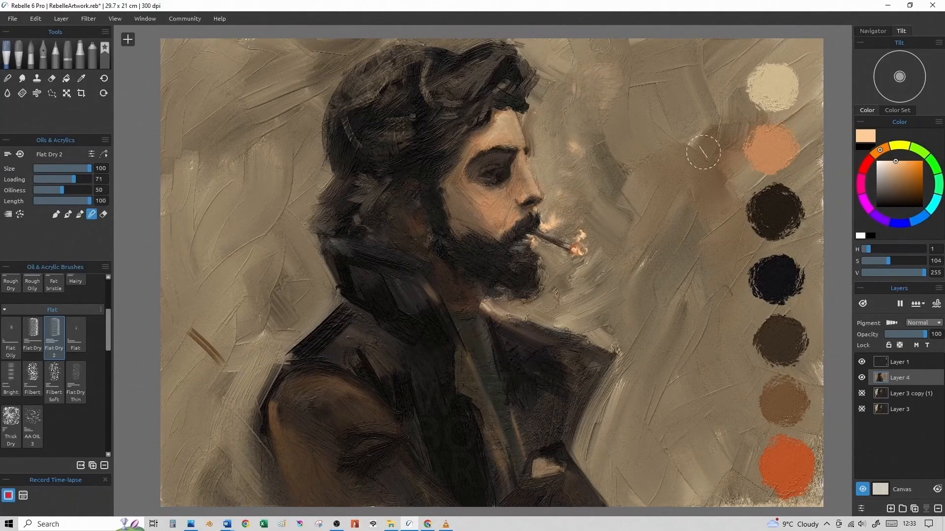
# - Choose a more saturated orange and paint small flecks along the front edge of the hair above the forehead
pyautogui.press('[')
pyautogui.press('[')
pyautogui.press('[')
pyautogui.click(909, 163)
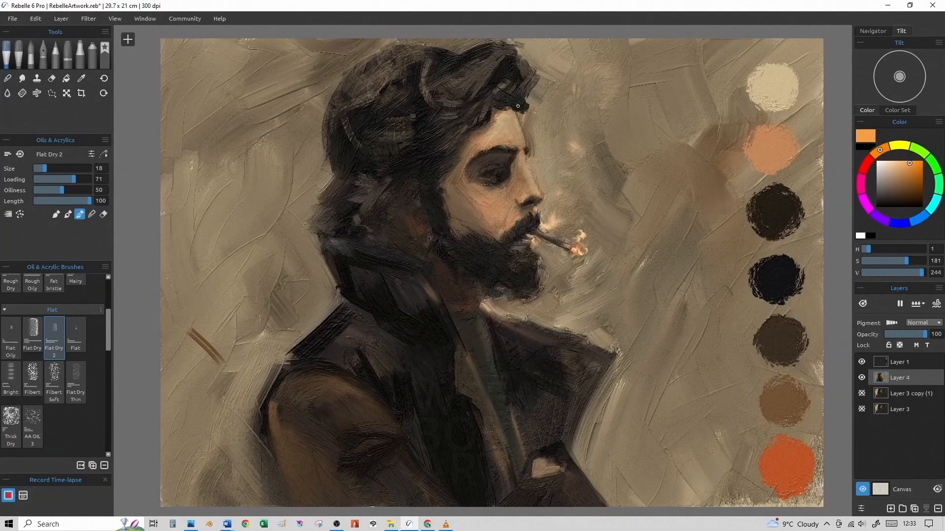
pyautogui.press(']')
pyautogui.press(']')
pyautogui.moveTo(544, 75); pyautogui.dragTo(531, 65)
# - Enlarge the brush to about size 80 and paint orange patches in the background behind the back of the head
pyautogui.press(']')
pyautogui.press(']')
pyautogui.press(']')
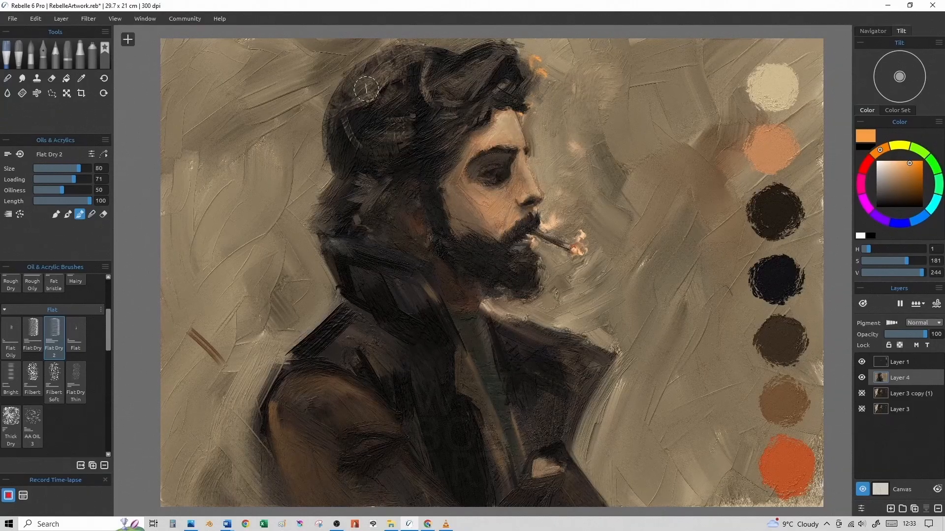
pyautogui.moveTo(335, 85)
pyautogui.mouseDown()
pyautogui.moveTo(312, 170)
pyautogui.moveTo(326, 172)
pyautogui.moveTo(312, 118)
pyautogui.moveTo(326, 90)
pyautogui.mouseUp()
pyautogui.press(']')
pyautogui.press('[')
pyautogui.click(312, 173)
# - Blend the orange patches together along the back of the head up to the crown, adjusting the brush to size 60
pyautogui.click(92, 214)
pyautogui.press(']')
pyautogui.press(']')
pyautogui.moveTo(311, 178)
pyautogui.mouseDown()
pyautogui.moveTo(328, 169)
pyautogui.moveTo(313, 158)
pyautogui.moveTo(334, 83)
pyautogui.moveTo(357, 55)
pyautogui.mouseUp()
pyautogui.press('[')
pyautogui.press('[')
pyautogui.press('[')
pyautogui.press('[')
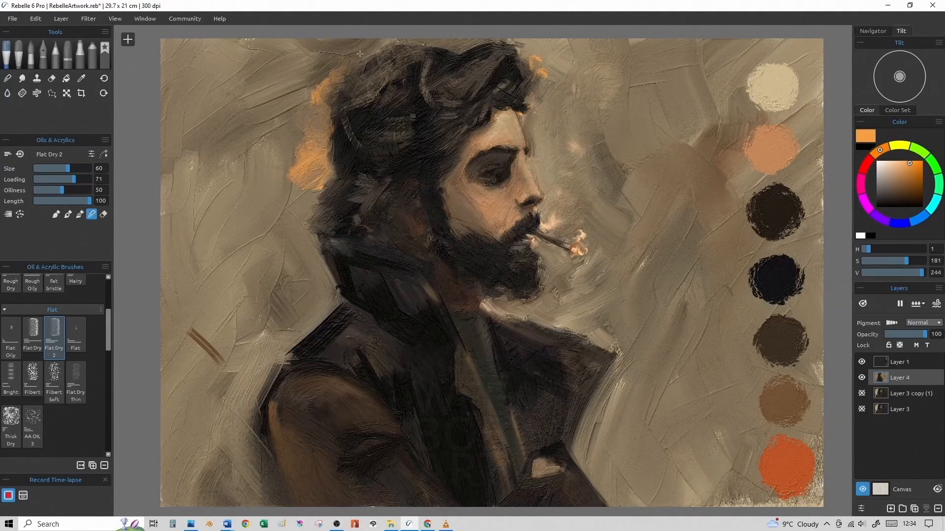
pyautogui.moveTo(312, 193)
pyautogui.mouseDown()
pyautogui.moveTo(302, 195)
pyautogui.moveTo(319, 200)
pyautogui.mouseUp()
pyautogui.moveTo(338, 110)
pyautogui.mouseDown()
pyautogui.moveTo(329, 92)
pyautogui.moveTo(408, 37)
pyautogui.mouseUp()
# - Smudge the orange glow outward into the background beside the back of the head, varying the brush size
pyautogui.press(']')
pyautogui.press(']')
pyautogui.press(']')
pyautogui.press(']')
pyautogui.press('[')
pyautogui.press('[')
pyautogui.press('[')
pyautogui.moveTo(331, 91)
pyautogui.mouseDown()
pyautogui.moveTo(310, 149)
pyautogui.moveTo(332, 132)
pyautogui.moveTo(302, 141)
pyautogui.mouseUp()
pyautogui.press(']')
pyautogui.press(']')
pyautogui.press(']')
pyautogui.moveTo(297, 178); pyautogui.dragTo(301, 213)
pyautogui.moveTo(289, 149)
pyautogui.mouseDown()
pyautogui.moveTo(301, 81)
pyautogui.moveTo(292, 183)
pyautogui.mouseUp()
# - Extend the orange glow down toward the collar and feather its outer edge into the background at brush size 100
pyautogui.press('[')
pyautogui.press('[')
pyautogui.press('[')
pyautogui.moveTo(299, 216)
pyautogui.mouseDown()
pyautogui.moveTo(326, 298)
pyautogui.moveTo(310, 280)
pyautogui.mouseUp()
pyautogui.press(']')
pyautogui.press(']')
pyautogui.press(']')
pyautogui.moveTo(289, 249)
pyautogui.mouseDown()
pyautogui.moveTo(290, 133)
pyautogui.moveTo(310, 56)
pyautogui.moveTo(325, 43)
pyautogui.mouseUp()
pyautogui.moveTo(298, 115)
pyautogui.mouseDown()
pyautogui.moveTo(337, 64)
pyautogui.moveTo(272, 97)
pyautogui.mouseUp()
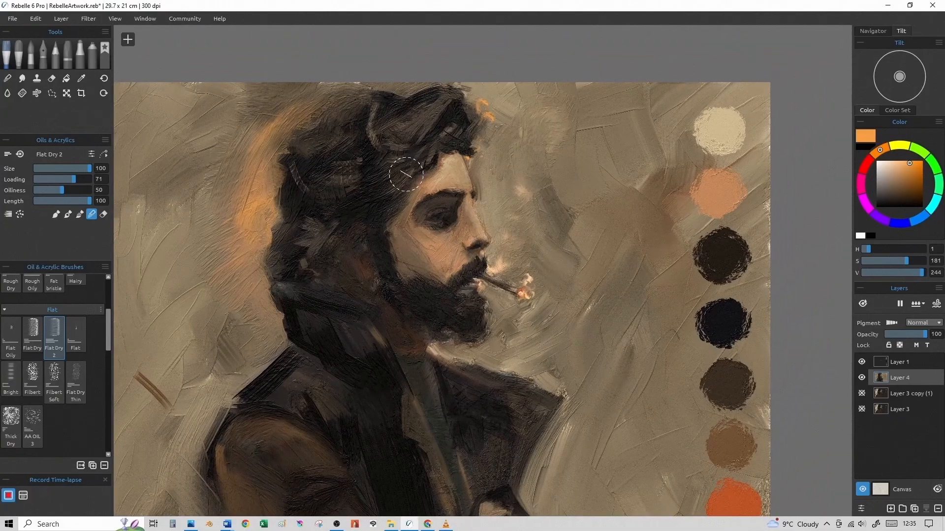
# - Smudge the back hair edge into the glow at brush size 35 and paint sampled muted orange along the top of the hair
pyautogui.moveTo(386, 238)
pyautogui.keyDown('ctrl'); pyautogui.mouseDown()
pyautogui.moveTo(407, 222)
pyautogui.moveTo(429, 229)
pyautogui.mouseUp(); pyautogui.keyUp('ctrl')
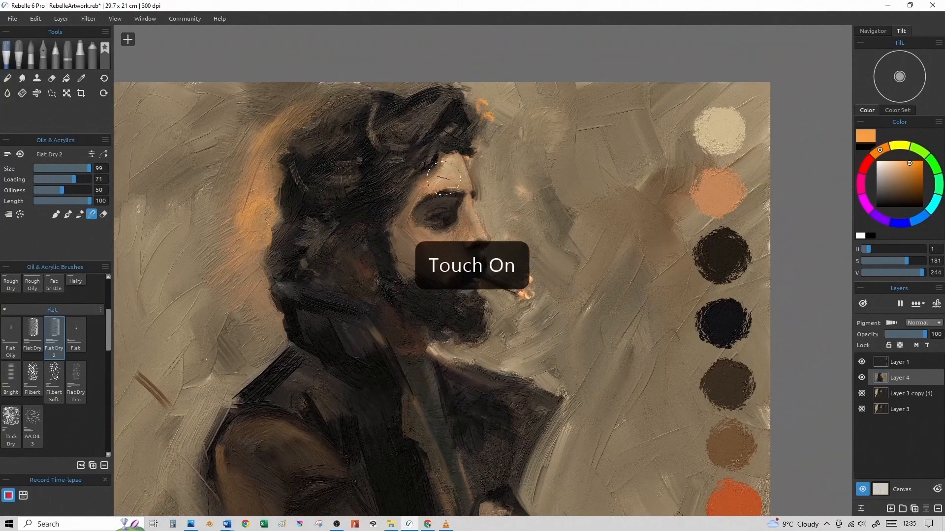
pyautogui.scroll(-2, 443, 178)
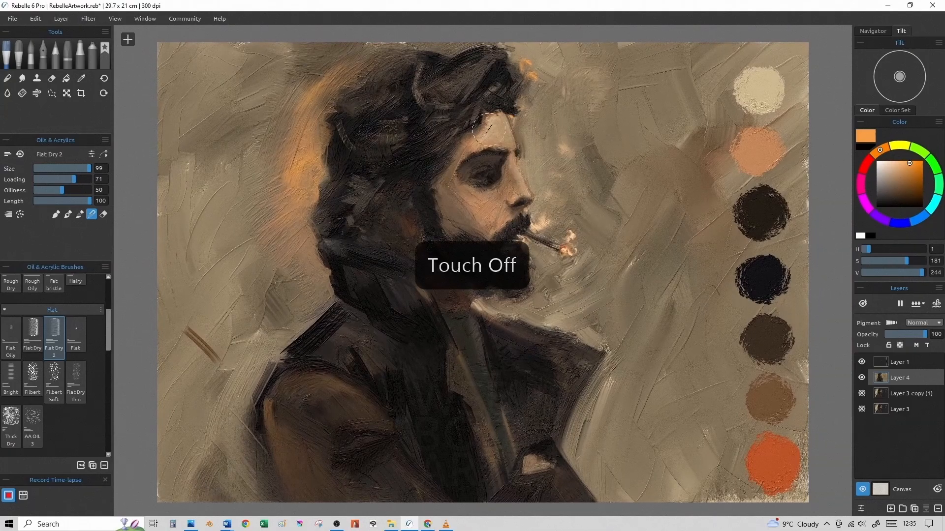
pyautogui.click(60, 168)
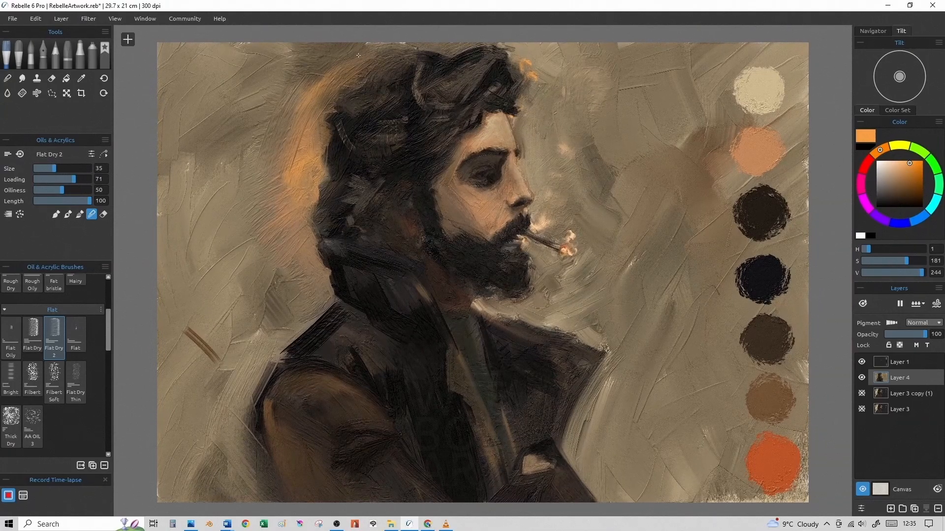
pyautogui.moveTo(323, 172)
pyautogui.mouseDown()
pyautogui.moveTo(327, 193)
pyautogui.moveTo(311, 219)
pyautogui.moveTo(340, 241)
pyautogui.mouseUp()
pyautogui.keyDown('alt'); pyautogui.click(313, 158); pyautogui.keyUp('alt')
pyautogui.moveTo(374, 60); pyautogui.dragTo(461, 48)
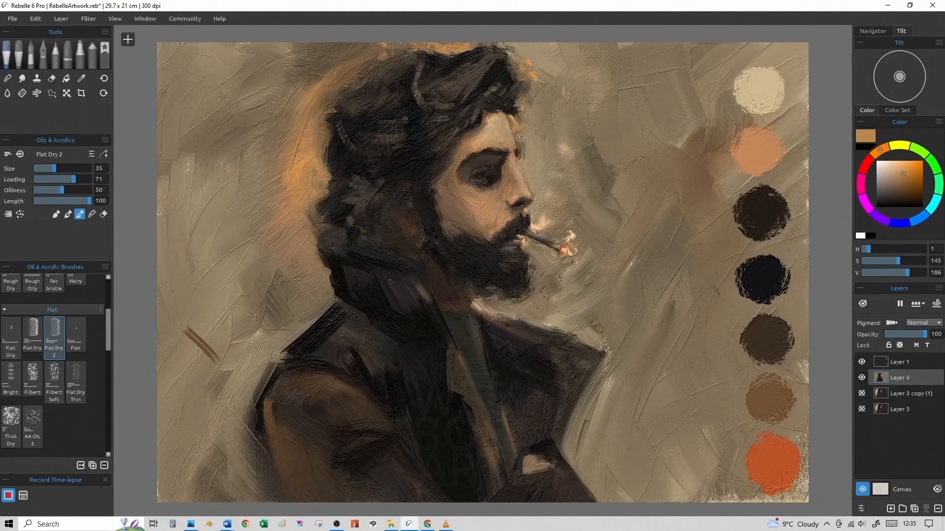
# - Blend the orange patches in front of the forehead and hair, and smooth the glow behind the head at brush size 60
pyautogui.click(92, 214)
pyautogui.moveTo(529, 80); pyautogui.dragTo(511, 54)
pyautogui.press(']')
pyautogui.press(']')
pyautogui.press(']')
pyautogui.press(']')
pyautogui.press(']')
pyautogui.press(']')
pyautogui.press(']')
pyautogui.press(']')
pyautogui.press(']')
pyautogui.press(']')
pyautogui.press(']')
pyautogui.press(']')
pyautogui.press(']')
pyautogui.press('[')
pyautogui.press('[')
pyautogui.press('[')
pyautogui.press('[')
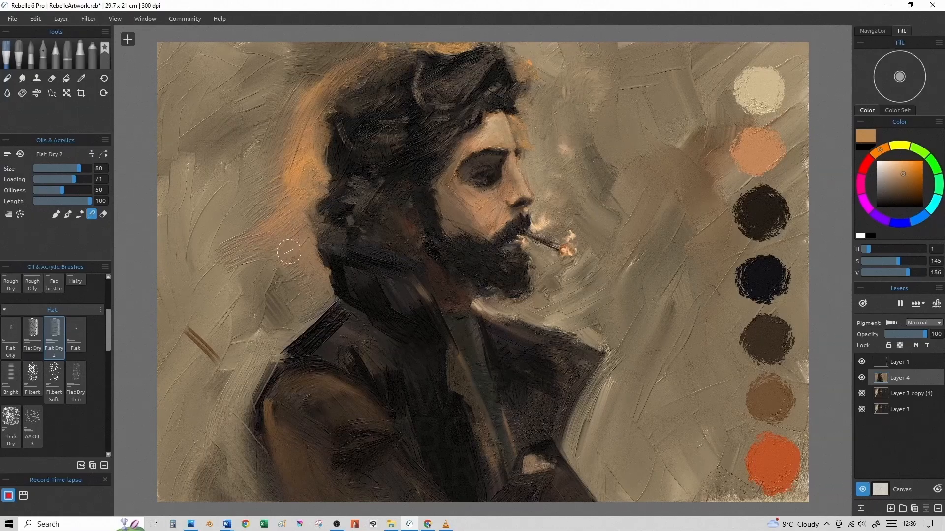
pyautogui.press('[')
pyautogui.press('[')
pyautogui.press('[')
pyautogui.press('[')
pyautogui.moveTo(308, 174)
pyautogui.mouseDown()
pyautogui.moveTo(287, 154)
pyautogui.moveTo(316, 170)
pyautogui.moveTo(298, 188)
pyautogui.mouseUp()
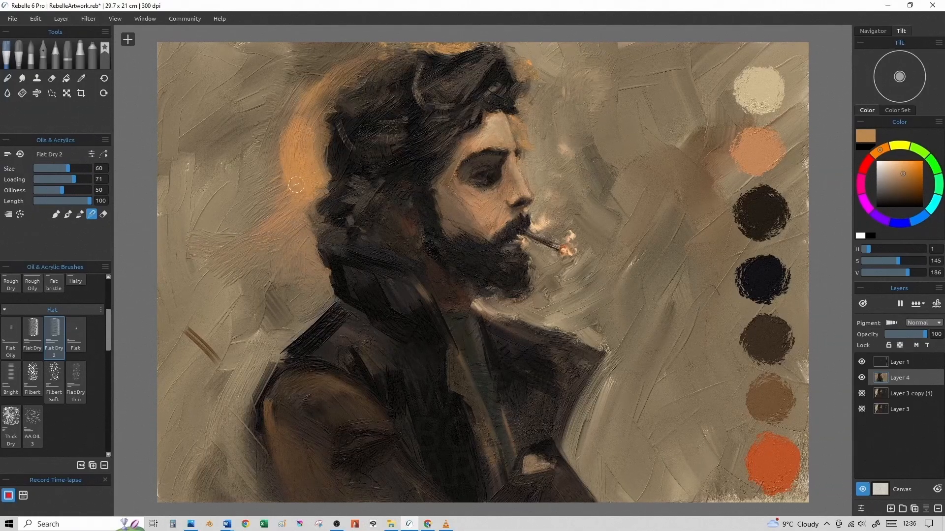
# - Broaden the orange glow behind the head and blend it up toward the crown, varying the brush size
pyautogui.press('[')
pyautogui.press('[')
pyautogui.press('[')
pyautogui.press('[')
pyautogui.press('[')
pyautogui.press(']')
pyautogui.press(']')
pyautogui.press(']')
pyautogui.press(']')
pyautogui.press(']')
pyautogui.press(']')
pyautogui.press(']')
pyautogui.press(']')
pyautogui.press(']')
pyautogui.press(']')
pyautogui.press(']')
pyautogui.moveTo(291, 138)
pyautogui.mouseDown()
pyautogui.moveTo(322, 62)
pyautogui.moveTo(354, 42)
pyautogui.moveTo(316, 113)
pyautogui.moveTo(319, 148)
pyautogui.moveTo(327, 113)
pyautogui.moveTo(315, 141)
pyautogui.mouseUp()
pyautogui.press('[')
pyautogui.press('[')
pyautogui.press('[')
pyautogui.press('[')
pyautogui.moveTo(320, 79); pyautogui.dragTo(356, 49)
# - Blend the lower part of the glow near the nape and soften the background edge behind the back shoulder
pyautogui.press('[')
pyautogui.press('[')
pyautogui.press('[')
pyautogui.press('[')
pyautogui.moveTo(296, 200)
pyautogui.mouseDown()
pyautogui.moveTo(250, 217)
pyautogui.moveTo(292, 204)
pyautogui.mouseUp()
pyautogui.press(']')
pyautogui.press(']')
pyautogui.press(']')
pyautogui.press(']')
pyautogui.moveTo(292, 345)
pyautogui.mouseDown()
pyautogui.moveTo(330, 309)
pyautogui.moveTo(310, 320)
pyautogui.mouseUp()
# - Paint an orange rim line along the back shoulder from the collar to the upper arm at brush size 20
pyautogui.press('[')
pyautogui.press('[')
pyautogui.press('[')
pyautogui.press('[')
pyautogui.click(68, 214)
pyautogui.press('[')
pyautogui.moveTo(345, 293); pyautogui.dragTo(272, 363)
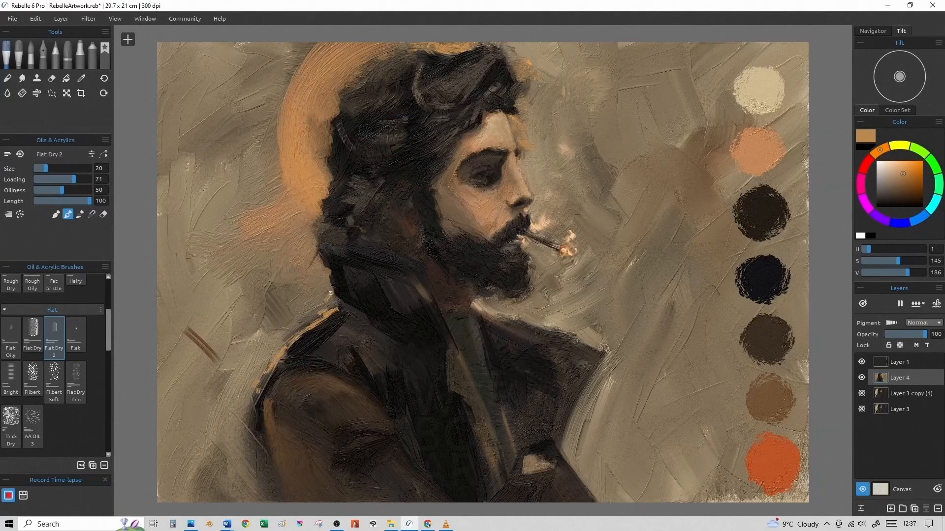
# - Adjust the brush size and paint orange along the nape and back edge of the collar
pyautogui.press(']')
pyautogui.press(']')
pyautogui.press(']')
pyautogui.press(']')
pyautogui.press(']')
pyautogui.press(']')
pyautogui.press(']')
pyautogui.press(']')
pyautogui.press('[')
pyautogui.press('[')
pyautogui.press('[')
pyautogui.press('[')
pyautogui.press('[')
pyautogui.moveTo(323, 244); pyautogui.dragTo(331, 295)
# - Paint orange strokes down the back edge of the sleeve and along the front shoulder and lapel with a larger brush
pyautogui.press(']')
pyautogui.press(']')
pyautogui.press(']')
pyautogui.press(']')
pyautogui.press(']')
pyautogui.moveTo(270, 395); pyautogui.dragTo(276, 491)
pyautogui.moveTo(481, 301)
pyautogui.mouseDown()
pyautogui.moveTo(540, 344)
pyautogui.moveTo(603, 365)
pyautogui.mouseUp()
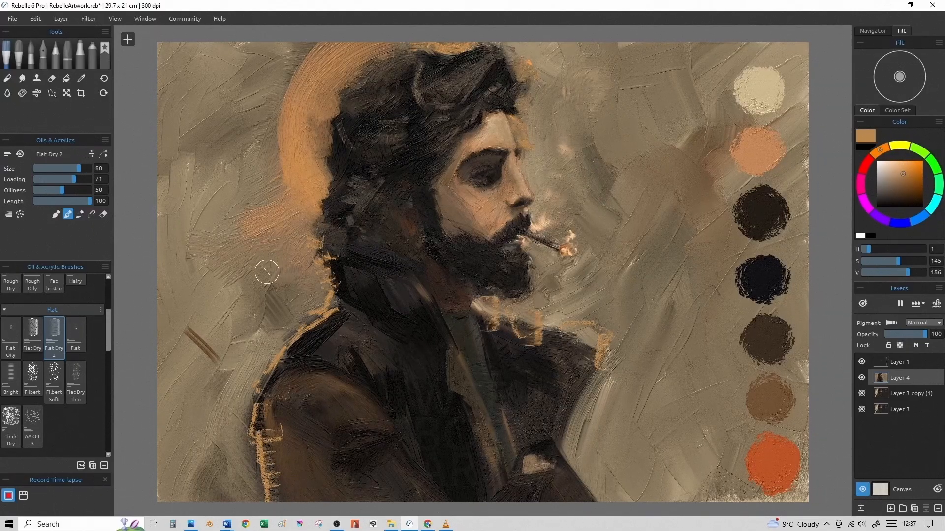
# - Fill the area behind the nape and raised collar with orange using a smaller brush
pyautogui.press('[')
pyautogui.press('[')
pyautogui.press('[')
pyautogui.press('[')
pyautogui.press('[')
pyautogui.press('[')
pyautogui.press('[')
pyautogui.moveTo(320, 251); pyautogui.dragTo(331, 302)
# - Thicken the orange rim from the collar down over the back shoulder to the upper arm, varying the brush size
pyautogui.press('[')
pyautogui.press('[')
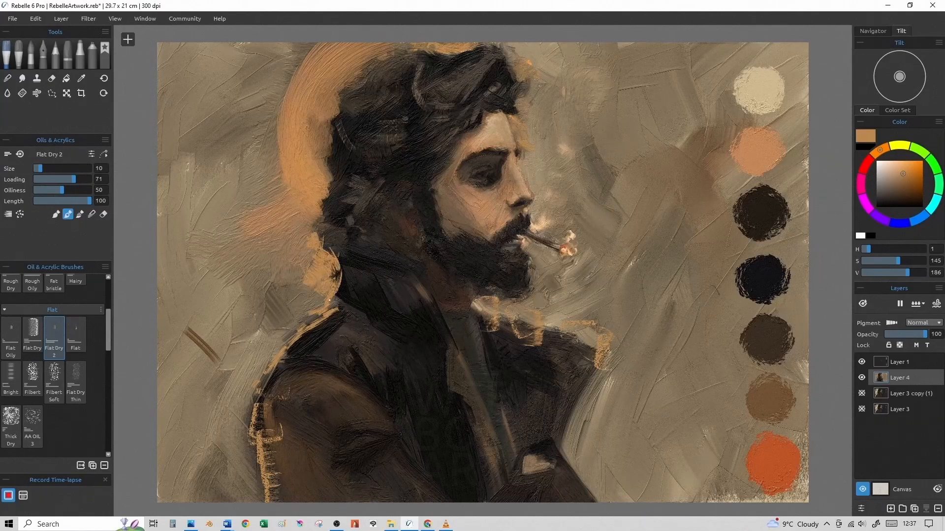
pyautogui.press(']')
pyautogui.press(']')
pyautogui.press(']')
pyautogui.press(']')
pyautogui.press(']')
pyautogui.press(']')
pyautogui.press(']')
pyautogui.moveTo(323, 252)
pyautogui.mouseDown()
pyautogui.moveTo(320, 317)
pyautogui.moveTo(273, 362)
pyautogui.moveTo(260, 399)
pyautogui.mouseUp()
# - Choose a lighter peach (S 104, V 236) and paint highlights along the collar and shoulder rim and beside the back hair
pyautogui.click(896, 164)
pyautogui.moveTo(324, 252)
pyautogui.mouseDown()
pyautogui.moveTo(322, 290)
pyautogui.moveTo(268, 369)
pyautogui.mouseUp()
pyautogui.moveTo(325, 108)
pyautogui.mouseDown()
pyautogui.moveTo(307, 172)
pyautogui.moveTo(342, 61)
pyautogui.moveTo(322, 101)
pyautogui.moveTo(323, 162)
pyautogui.moveTo(329, 114)
pyautogui.mouseUp()
# - Blend the orange and peach rim from the collar down the back of the sleeve into the background
pyautogui.click(92, 214)
pyautogui.press('[')
pyautogui.press('[')
pyautogui.press(']')
pyautogui.press(']')
pyautogui.press(']')
pyautogui.press(']')
pyautogui.press(']')
pyautogui.moveTo(320, 267)
pyautogui.mouseDown()
pyautogui.moveTo(307, 316)
pyautogui.moveTo(313, 303)
pyautogui.moveTo(298, 264)
pyautogui.moveTo(284, 333)
pyautogui.moveTo(253, 365)
pyautogui.moveTo(272, 332)
pyautogui.moveTo(240, 374)
pyautogui.moveTo(266, 489)
pyautogui.mouseUp()
# - Blend the orange strokes along the top of the front shoulder at brush size 50
pyautogui.press('[')
pyautogui.press('[')
pyautogui.press('[')
pyautogui.press('[')
pyautogui.press('[')
pyautogui.press('[')
pyautogui.press('[')
pyautogui.press('[')
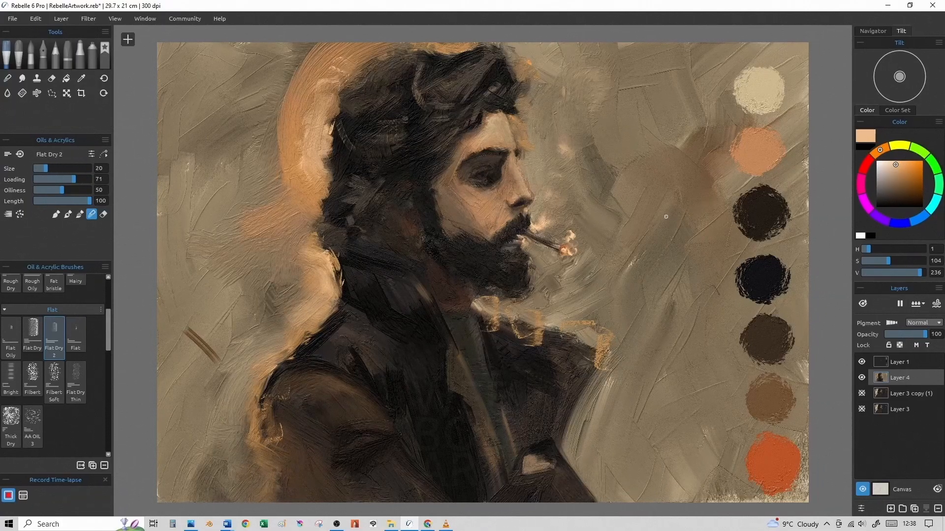
pyautogui.press(']')
pyautogui.press(']')
pyautogui.press(']')
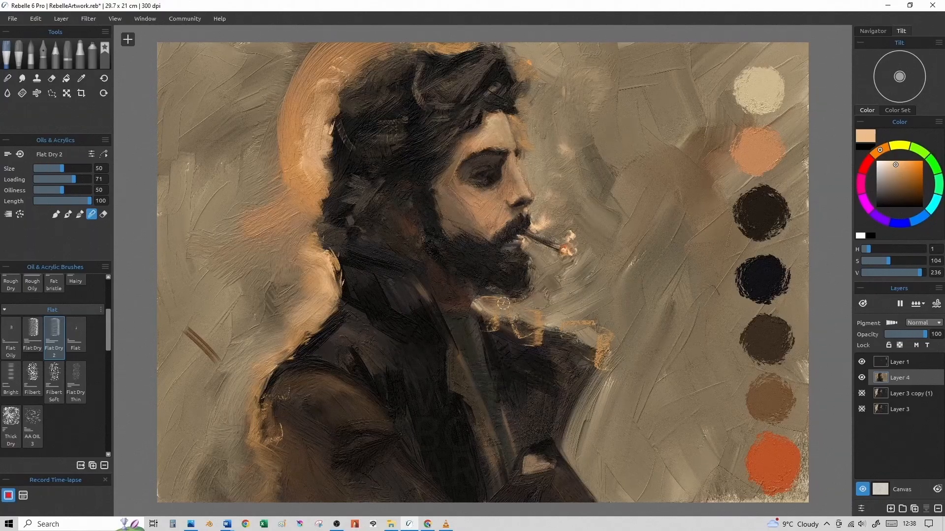
pyautogui.moveTo(546, 311)
pyautogui.mouseDown()
pyautogui.moveTo(566, 323)
pyautogui.moveTo(603, 321)
pyautogui.moveTo(608, 351)
pyautogui.mouseUp()
# - Smooth the orange rim across the front shoulder and down the front edge of the coat with a larger blending brush
pyautogui.press(']')
pyautogui.press(']')
pyautogui.press(']')
pyautogui.moveTo(521, 333); pyautogui.dragTo(560, 349)
pyautogui.moveTo(487, 321); pyautogui.dragTo(583, 355)
pyautogui.moveTo(527, 344)
pyautogui.mouseDown()
pyautogui.moveTo(613, 359)
pyautogui.moveTo(604, 344)
pyautogui.moveTo(565, 456)
pyautogui.mouseUp()
# - Set the blending brush size to 60
pyautogui.press('[')
pyautogui.press('[')
pyautogui.press('[')
pyautogui.press('[')
pyautogui.press('[')
pyautogui.press('[')
pyautogui.press(']')
pyautogui.press(']')
pyautogui.press('[')
pyautogui.press('[')
pyautogui.press(']')
pyautogui.press(']')
pyautogui.press(']')
pyautogui.press(']')
pyautogui.press(']')
pyautogui.press(']')
pyautogui.press(']')
pyautogui.press(']')
pyautogui.press('[')
pyautogui.press('[')
pyautogui.press('[')
pyautogui.press('[')
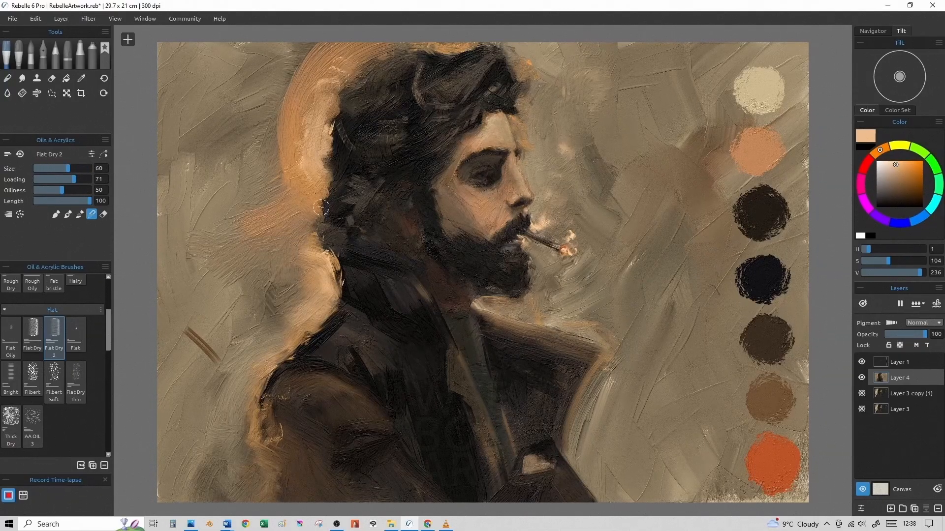
# - Feather the orange halo behind the hair outward into the background with the blending brush at size 100
pyautogui.press(']')
pyautogui.press(']')
pyautogui.press(']')
pyautogui.press(']')
pyautogui.moveTo(311, 167); pyautogui.dragTo(269, 191)
pyautogui.moveTo(304, 135); pyautogui.dragTo(275, 152)
pyautogui.moveTo(302, 110); pyautogui.dragTo(273, 123)
pyautogui.moveTo(306, 81); pyautogui.dragTo(280, 97)
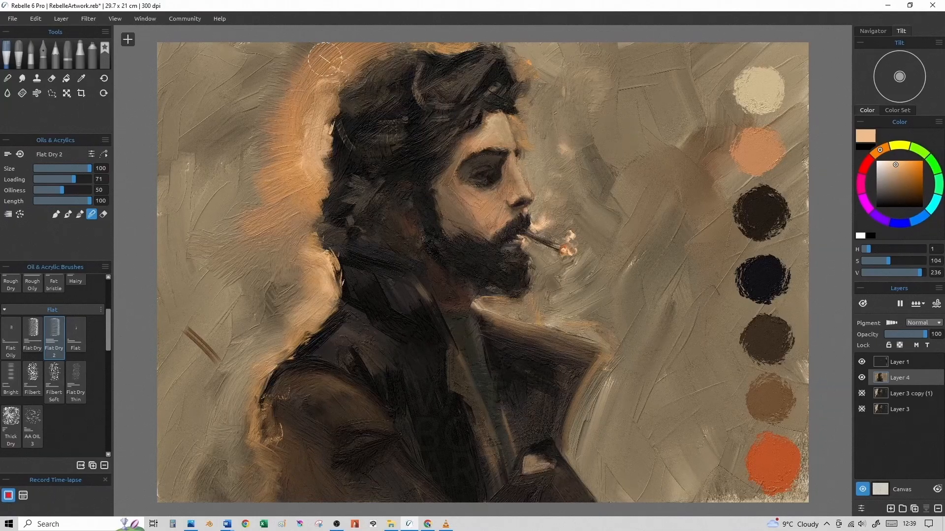
pyautogui.moveTo(298, 189)
pyautogui.mouseDown()
pyautogui.moveTo(311, 238)
pyautogui.moveTo(292, 251)
pyautogui.mouseUp()
# - Smooth the outer edge of the glow behind the nape into the background at brush size 100
pyautogui.press('[')
pyautogui.press('[')
pyautogui.press('[')
pyautogui.press('[')
pyautogui.press('[')
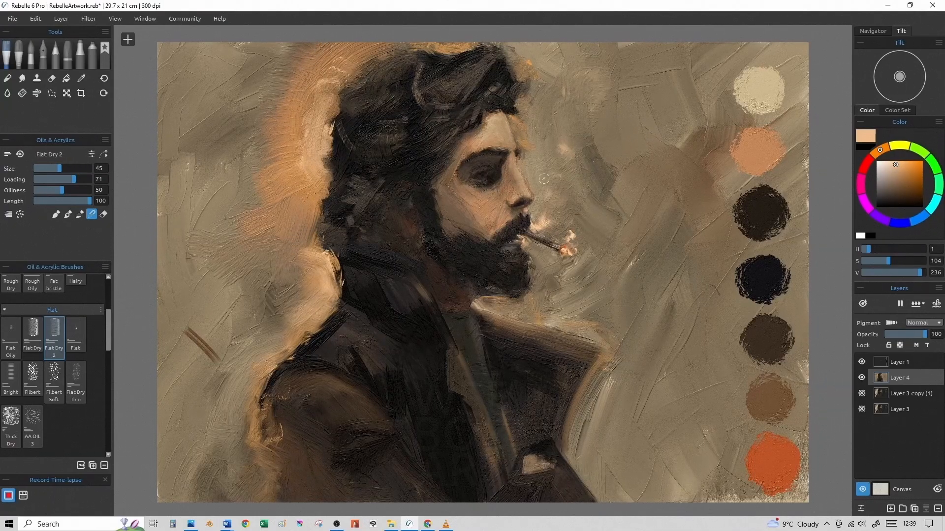
pyautogui.press(']')
pyautogui.press(']')
pyautogui.press(']')
pyautogui.press(']')
pyautogui.press(']')
pyautogui.press(']')
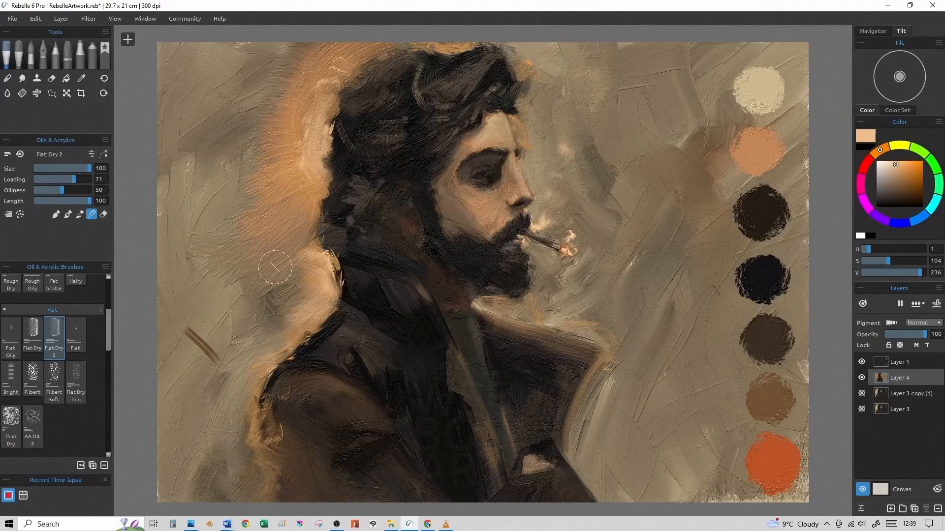
# - Pull the orange rim below the back shoulder inward over the dark sleeve with a smaller blending brush
pyautogui.press('[')
pyautogui.press('[')
pyautogui.press('[')
pyautogui.press('[')
pyautogui.press('[')
pyautogui.press('[')
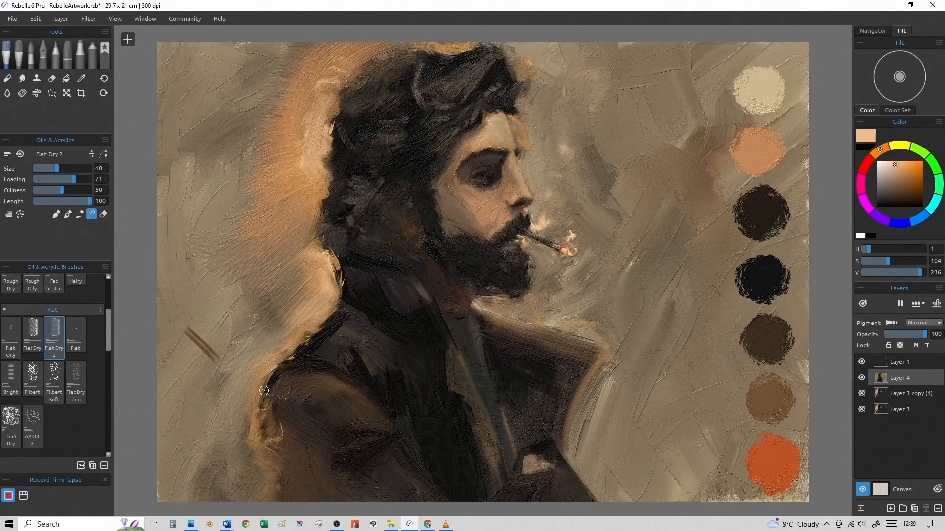
pyautogui.moveTo(258, 440); pyautogui.dragTo(308, 433)
pyautogui.press(']')
pyautogui.press(']')
pyautogui.press(']')
pyautogui.press(']')
pyautogui.press('[')
pyautogui.press('[')
pyautogui.press('[')
pyautogui.press('[')
pyautogui.press('[')
pyautogui.press('[')
pyautogui.press('[')
pyautogui.press('[')
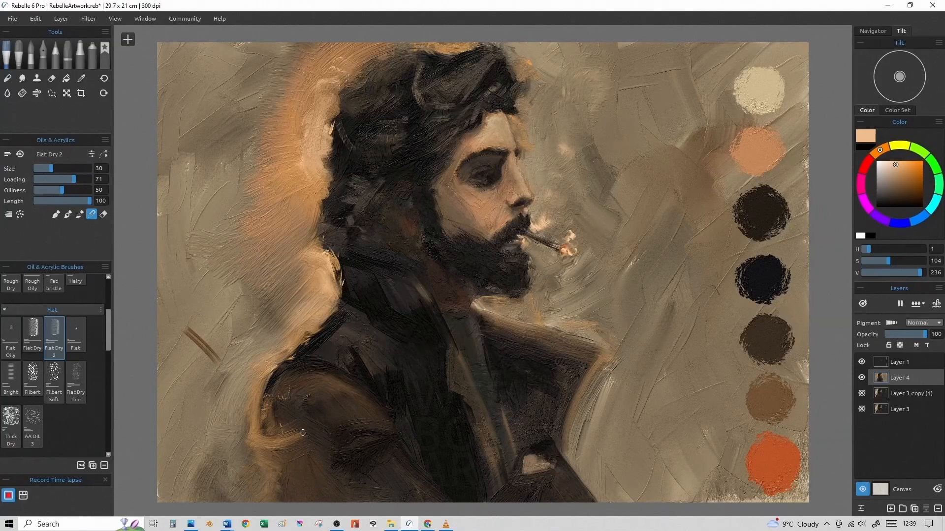
# - Blend more of the orange rim across the upper sleeve with a slightly larger brush
pyautogui.press(']')
pyautogui.press(']')
pyautogui.press(']')
pyautogui.press(']')
pyautogui.press(']')
pyautogui.moveTo(254, 414)
pyautogui.mouseDown()
pyautogui.moveTo(255, 460)
pyautogui.moveTo(257, 450)
pyautogui.moveTo(292, 453)
pyautogui.mouseUp()
# - Spread the orange glow from the rim over the lower part of the sleeve at brush size 40
pyautogui.press(']')
pyautogui.press('[')
pyautogui.press('[')
pyautogui.press('[')
pyautogui.press('[')
pyautogui.press('[')
pyautogui.press('[')
pyautogui.press('[')
pyautogui.press('[')
pyautogui.press('[')
pyautogui.press('[')
pyautogui.press('[')
pyautogui.press(']')
pyautogui.press(']')
pyautogui.press(']')
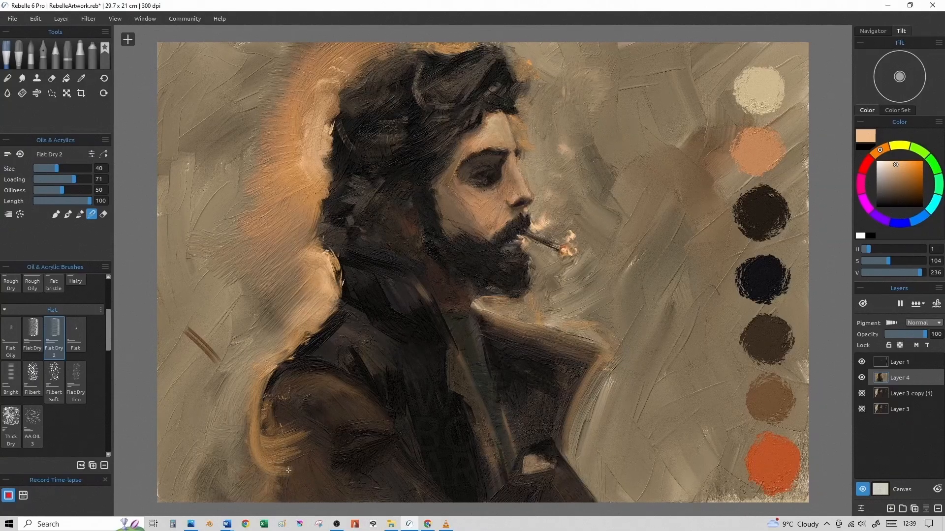
pyautogui.moveTo(270, 482)
pyautogui.mouseDown()
pyautogui.moveTo(307, 474)
pyautogui.moveTo(283, 456)
pyautogui.moveTo(313, 441)
pyautogui.moveTo(279, 465)
pyautogui.moveTo(282, 478)
pyautogui.moveTo(310, 475)
pyautogui.mouseUp()
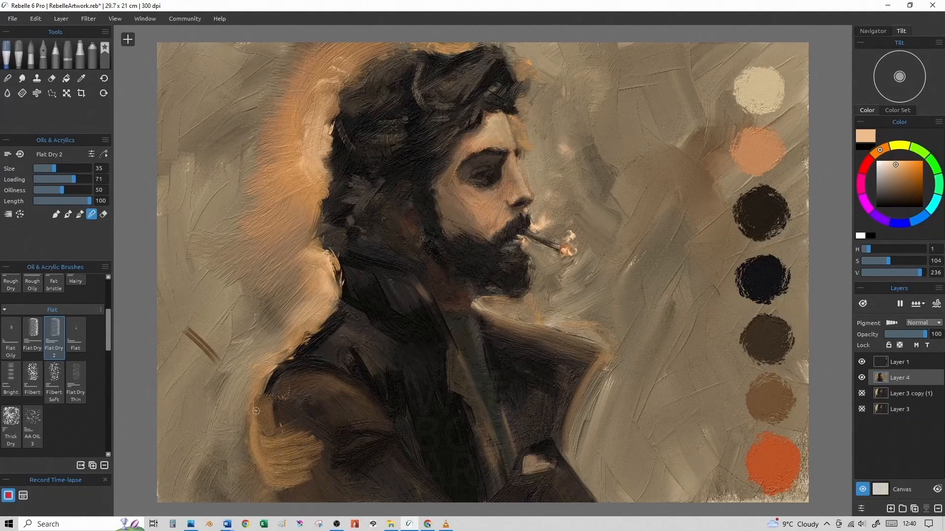
# - Soften the inner edge of the sleeve glow into the coat and smooth the rim just below the shoulder
pyautogui.moveTo(316, 438)
pyautogui.mouseDown()
pyautogui.moveTo(299, 463)
pyautogui.moveTo(325, 462)
pyautogui.moveTo(307, 471)
pyautogui.mouseUp()
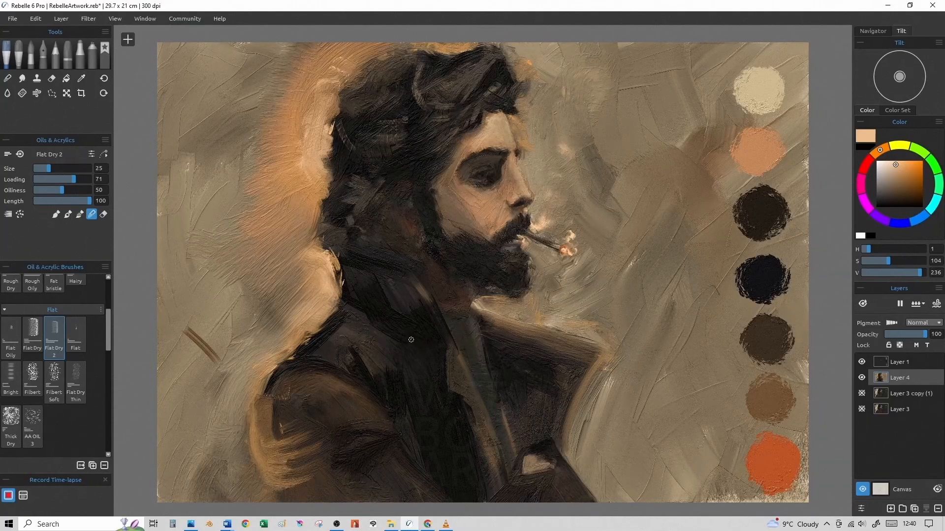
pyautogui.moveTo(263, 414)
pyautogui.mouseDown()
pyautogui.moveTo(271, 379)
pyautogui.moveTo(267, 398)
pyautogui.moveTo(288, 370)
pyautogui.moveTo(298, 379)
pyautogui.moveTo(272, 400)
pyautogui.moveTo(296, 370)
pyautogui.moveTo(268, 435)
pyautogui.mouseUp()
pyautogui.press('[')
pyautogui.press('[')
pyautogui.press(']')
pyautogui.press(']')
pyautogui.press(']')
pyautogui.press(']')
pyautogui.press(']')
pyautogui.press(']')
pyautogui.press(']')
pyautogui.press(']')
pyautogui.press('[')
pyautogui.press('[')
pyautogui.press('[')
pyautogui.press('[')
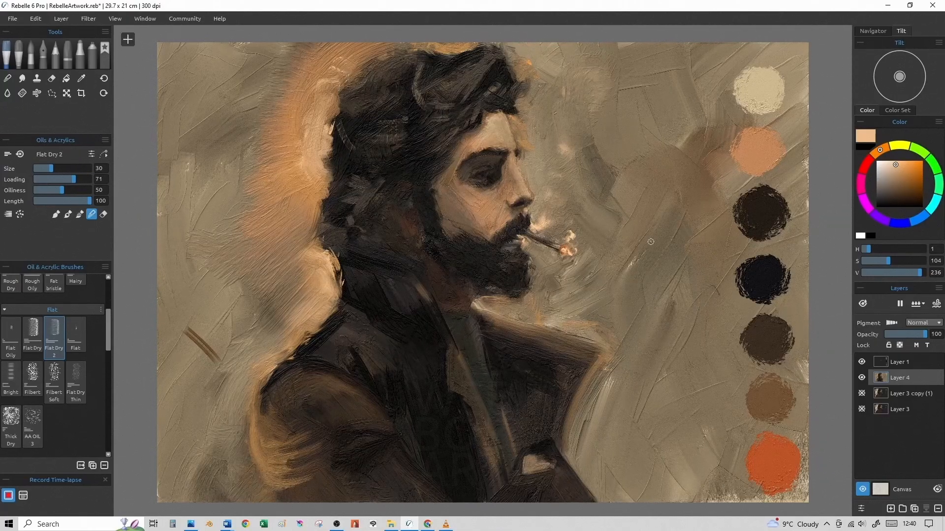
# - Sample the light peach of the cigarette glow and try a small highlight on the nose at brush size 12
pyautogui.keyDown('alt'); pyautogui.click(565, 250); pyautogui.keyUp('alt')
pyautogui.press('[')
pyautogui.press('[')
pyautogui.press('[')
pyautogui.press('[')
pyautogui.press('[')
pyautogui.moveTo(516, 170); pyautogui.dragTo(519, 176)
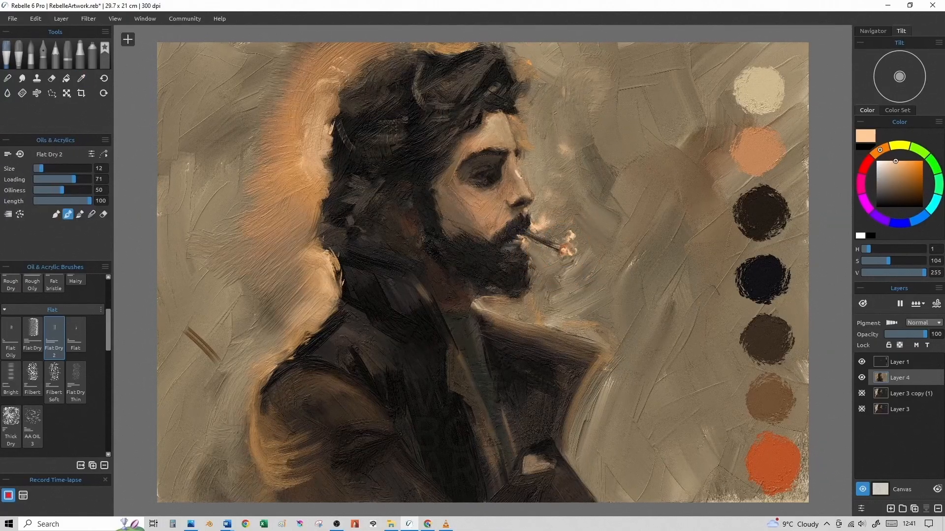
# - Undo the latest highlight strokes on the face
pyautogui.press(']')
pyautogui.hotkey('ctrl', 'z')
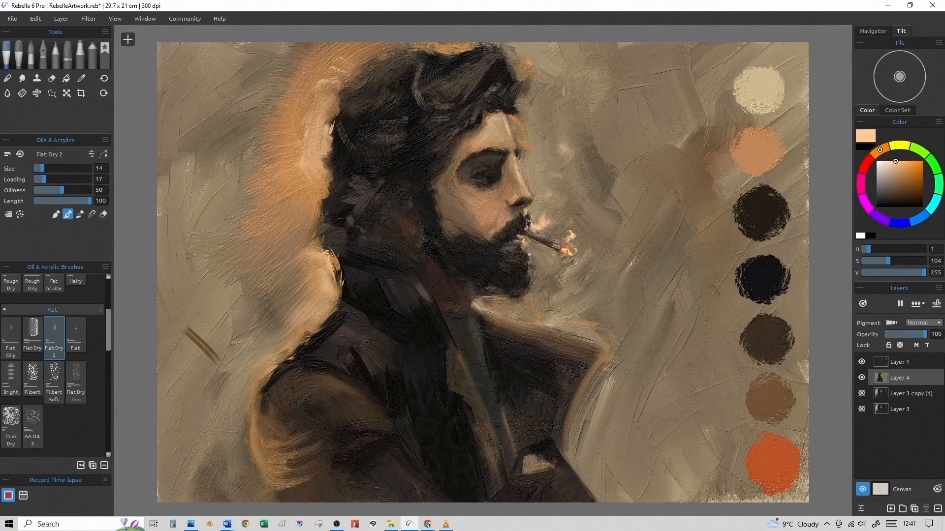
pyautogui.hotkey('ctrl', 'z')
pyautogui.hotkey('ctrl', 'z')
pyautogui.hotkey('ctrl', 'z')
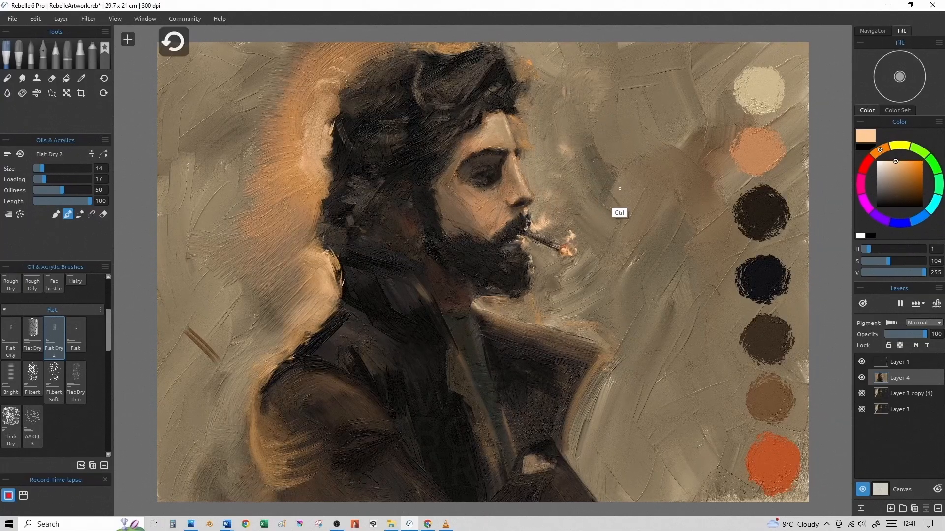
pyautogui.hotkey('ctrl', 'z')
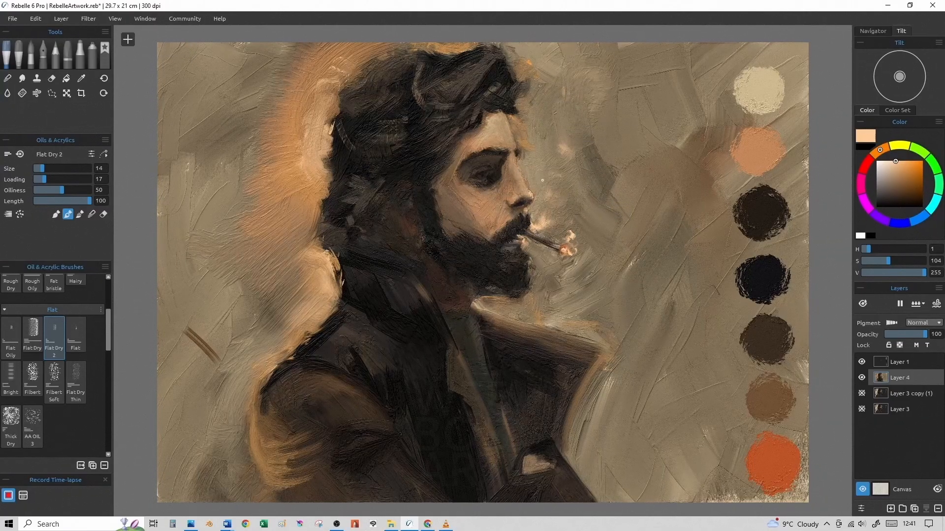
# - Add light peach accents to the cigarette and the front edge of the beard, and soften them with the blending brush
pyautogui.moveTo(555, 250); pyautogui.dragTo(564, 256)
pyautogui.moveTo(529, 265); pyautogui.dragTo(533, 276)
pyautogui.press(']')
pyautogui.press(']')
pyautogui.press(']')
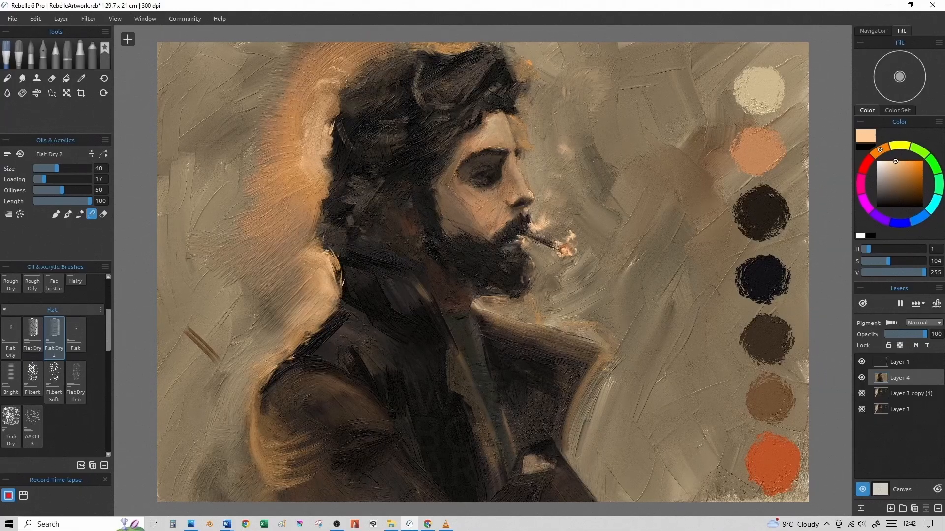
pyautogui.press(']')
pyautogui.press(']')
pyautogui.press('[')
pyautogui.press('[')
pyautogui.press('[')
pyautogui.press('[')
pyautogui.press('[')
pyautogui.press(']')
pyautogui.press(']')
pyautogui.press(']')
pyautogui.press(']')
pyautogui.press(']')
# - Sample the forehead's skin tone and touch up the area beneath the hairline at brush size 40
pyautogui.keyDown('alt'); pyautogui.click(460, 150); pyautogui.keyUp('alt')
pyautogui.press('[')
pyautogui.press('[')
pyautogui.press('[')
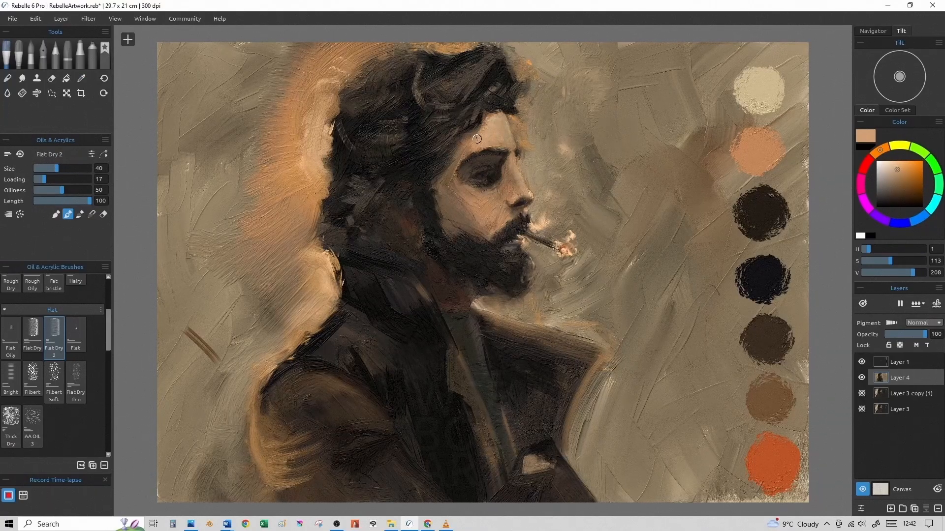
# - Sample the orange-brown of the glow behind the head and work it lightly into the face with a brush of up to size 100
pyautogui.keyDown('alt'); pyautogui.click(276, 206); pyautogui.keyUp('alt')
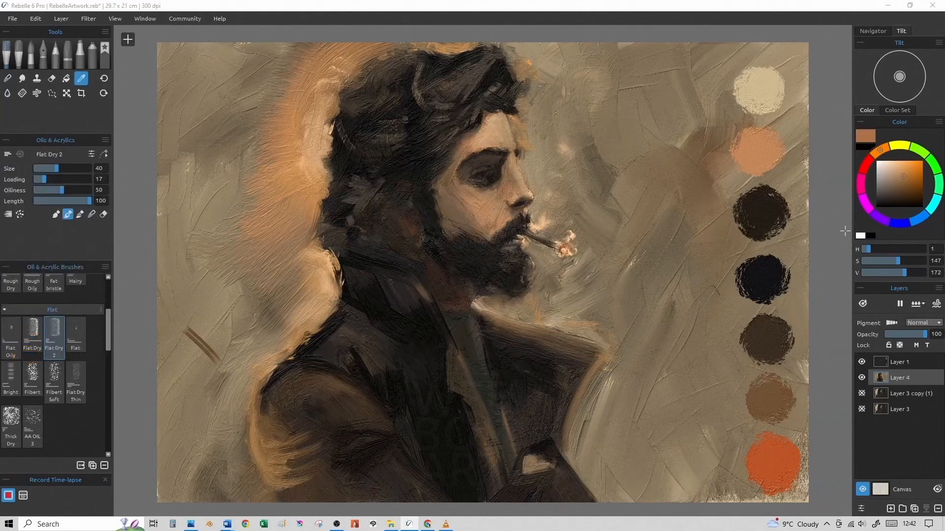
pyautogui.press(']')
pyautogui.press(']')
pyautogui.press(']')
pyautogui.press('[')
pyautogui.press('[')
pyautogui.press('[')
pyautogui.press(']')
pyautogui.press(']')
pyautogui.press(']')
pyautogui.press(']')
pyautogui.press(']')
pyautogui.press(']')
pyautogui.press('[')
pyautogui.press('[')
pyautogui.press('[')
pyautogui.press(']')
pyautogui.press(']')
pyautogui.press('[')
pyautogui.press('[')
pyautogui.press('[')
pyautogui.press('[')
pyautogui.press('[')
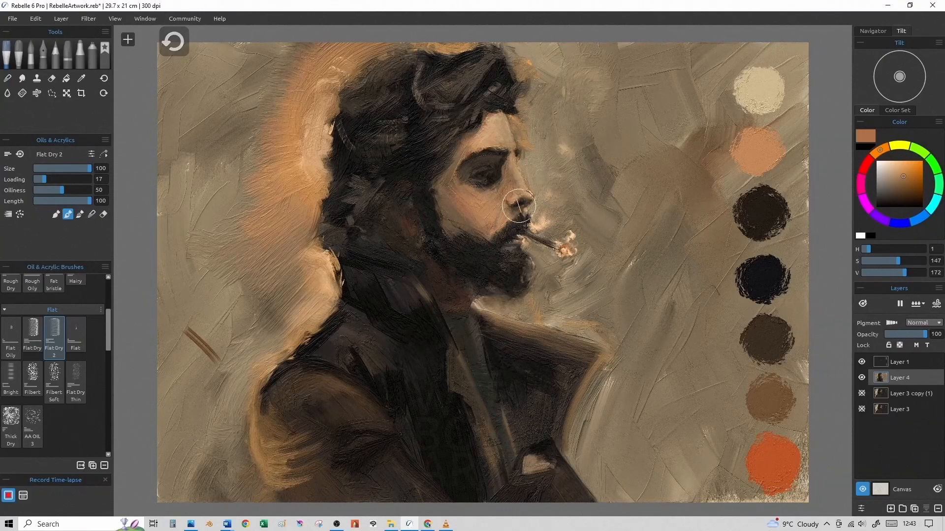
pyautogui.press(']')
pyautogui.press(']')
pyautogui.press(']')
pyautogui.press(']')
pyautogui.press(']')
# - Choose a darker brown with saturation 117 and value 100, and set the paint brush size to 8
pyautogui.press('i')
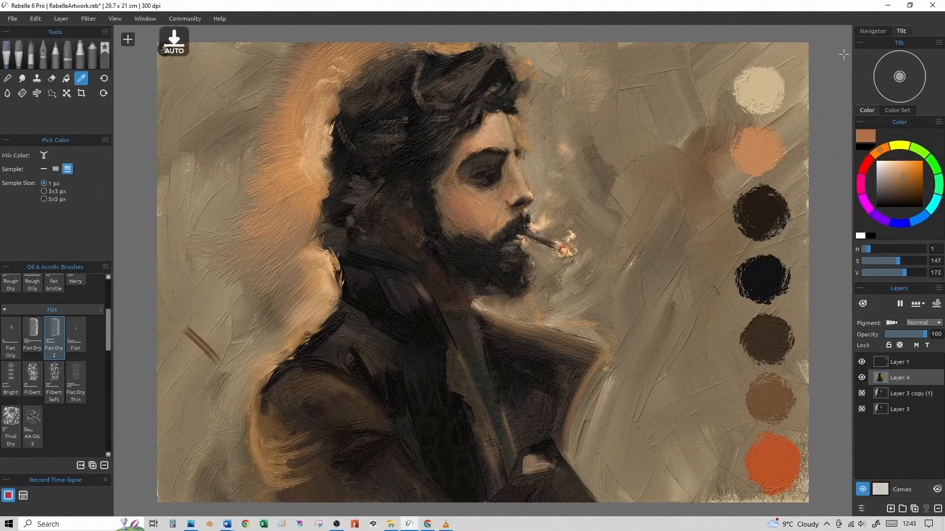
pyautogui.click(897, 189)
pyautogui.press('b')
pyautogui.press('[')
pyautogui.press('[')
pyautogui.press('[')
pyautogui.press('[')
pyautogui.press('[')
pyautogui.press('[')
pyautogui.press('[')
pyautogui.press('[')
pyautogui.press('[')
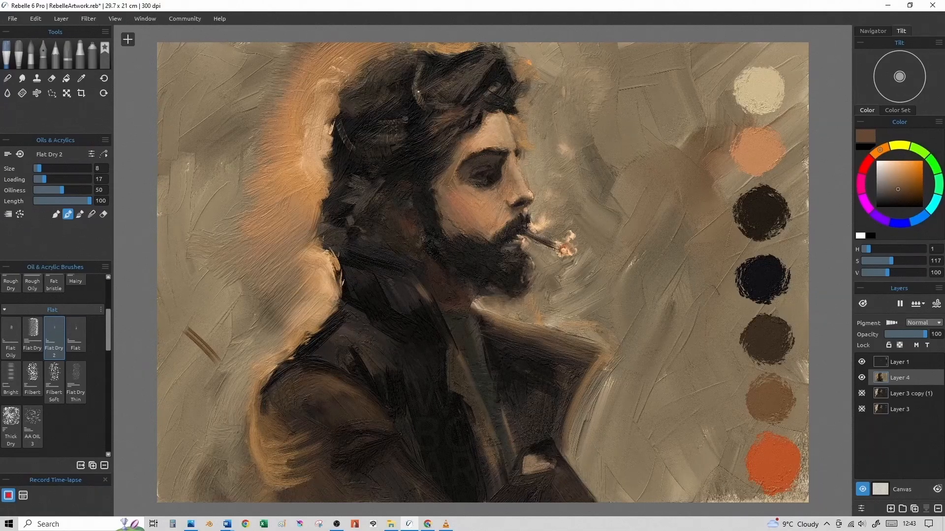
# - Paint brown strands into the hair above the forehead and beside the ear, varying the brush size
pyautogui.press(']')
pyautogui.press(']')
pyautogui.press(']')
pyautogui.press(']')
pyautogui.press('[')
pyautogui.press('[')
pyautogui.press('[')
pyautogui.moveTo(411, 130); pyautogui.dragTo(419, 142)
pyautogui.moveTo(394, 186)
pyautogui.mouseDown()
pyautogui.moveTo(380, 202)
pyautogui.moveTo(365, 195)
pyautogui.mouseUp()
# - Add brown strokes down the back of the hair, varying the brush size and reducing it to 9
pyautogui.press(']')
pyautogui.press(']')
pyautogui.press(']')
pyautogui.press(']')
pyautogui.press(']')
pyautogui.press('[')
pyautogui.press('[')
pyautogui.press('[')
pyautogui.press('[')
pyautogui.press('[')
pyautogui.press('[')
pyautogui.press('[')
pyautogui.press('[')
pyautogui.press(']')
pyautogui.press(']')
pyautogui.press(']')
pyautogui.press('[')
pyautogui.press('[')
pyautogui.press('[')
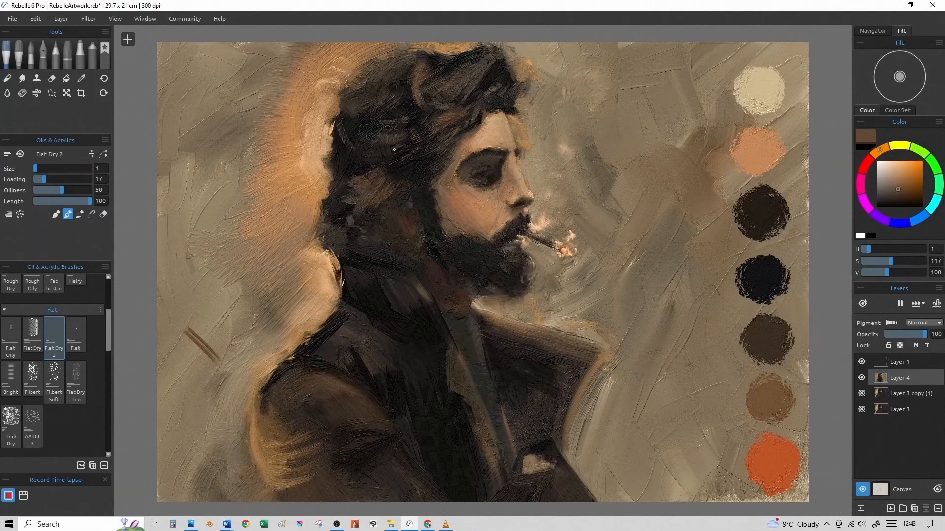
pyautogui.press(']')
pyautogui.press(']')
pyautogui.press(']')
pyautogui.press(']')
pyautogui.press(']')
pyautogui.press(']')
pyautogui.moveTo(376, 95); pyautogui.dragTo(352, 142)
pyautogui.press('[')
pyautogui.press('[')
pyautogui.press('[')
pyautogui.press('[')
pyautogui.press('[')
pyautogui.press('[')
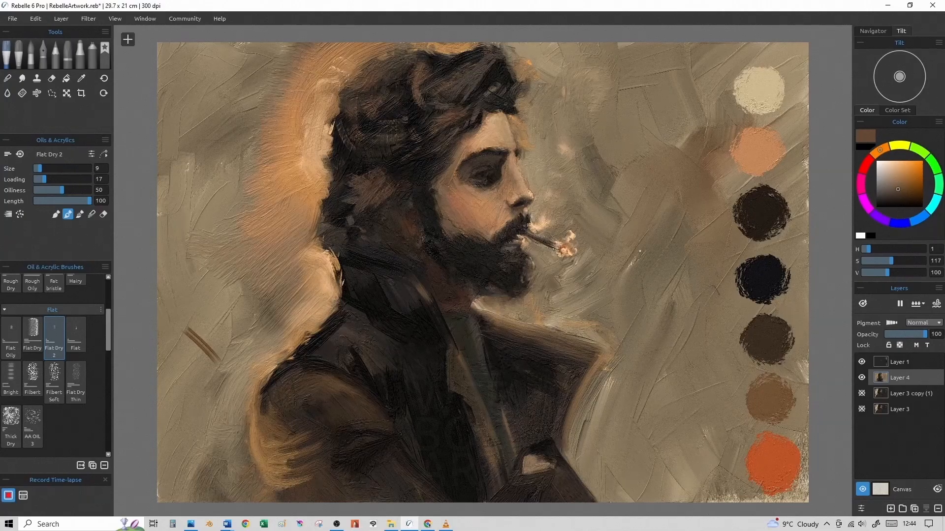
# - Pick a new tone and cover the stray brown test strokes on the background beside the shoulder with a larger brush
pyautogui.press(']')
pyautogui.press(']')
pyautogui.keyDown('alt'); pyautogui.click(338, 211); pyautogui.keyUp('alt')
pyautogui.press(']')
pyautogui.press(']')
pyautogui.press(']')
pyautogui.press(']')
pyautogui.press(']')
pyautogui.press(']')
pyautogui.moveTo(193, 337)
pyautogui.mouseDown()
pyautogui.moveTo(197, 366)
pyautogui.moveTo(192, 310)
pyautogui.moveTo(206, 338)
pyautogui.moveTo(208, 324)
pyautogui.moveTo(219, 339)
pyautogui.mouseUp()
# - Sample the coat's near-black tone and darken the far lapel down towards the pocket square at brush size 45
pyautogui.press('[')
pyautogui.keyDown('alt'); pyautogui.click(445, 415); pyautogui.keyUp('alt')
pyautogui.press('[')
pyautogui.moveTo(507, 383)
pyautogui.mouseDown()
pyautogui.moveTo(517, 431)
pyautogui.moveTo(532, 375)
pyautogui.moveTo(554, 359)
pyautogui.moveTo(566, 371)
pyautogui.moveTo(542, 437)
pyautogui.mouseUp()
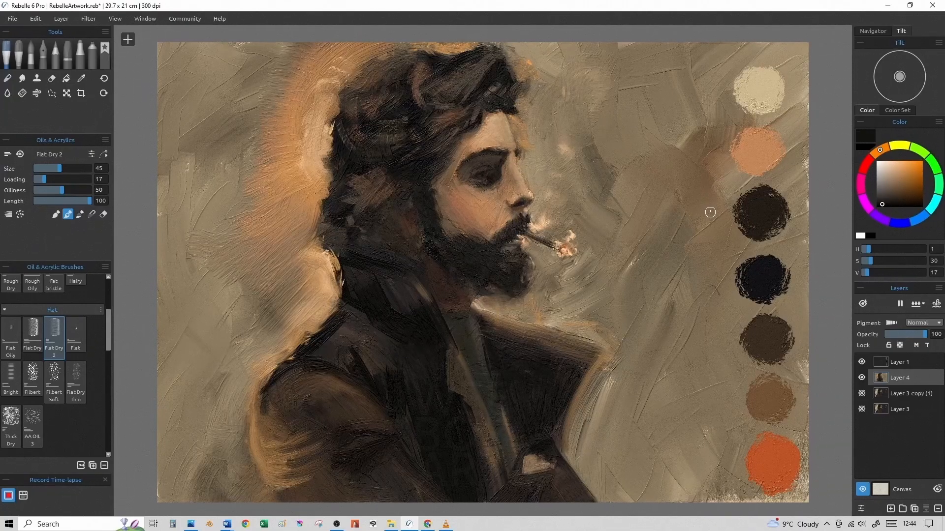
# - Hide Layer 1 with the colour swatches, set the brush size to 30 and sample a dark brown from the face
pyautogui.click(862, 362)
pyautogui.press(']')
pyautogui.press('[')
pyautogui.press('[')
pyautogui.press('[')
pyautogui.press('[')
pyautogui.press('[')
pyautogui.press('[')
pyautogui.press('[')
pyautogui.keyDown('alt'); pyautogui.click(520, 199); pyautogui.keyUp('alt')
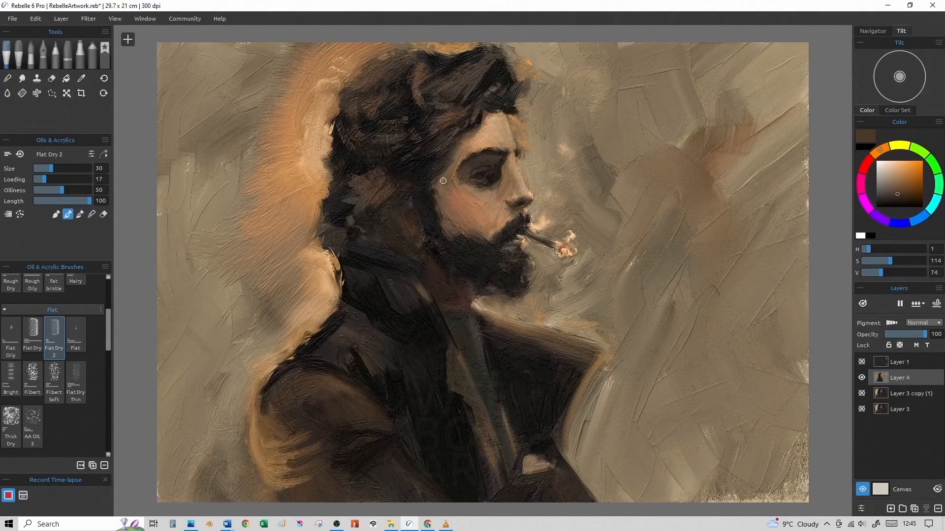
# - Sample the pocket square's light brown and add a highlight stroke to the far lapel, with the brush reduced to size 20
pyautogui.keyDown('alt'); pyautogui.click(534, 466); pyautogui.keyUp('alt')
pyautogui.press('[')
pyautogui.press('[')
pyautogui.press(']')
pyautogui.press(']')
pyautogui.press(']')
pyautogui.press(']')
pyautogui.press('[')
pyautogui.press('[')
pyautogui.moveTo(563, 341); pyautogui.dragTo(567, 363)
pyautogui.press('[')
# - Switch to the Grunge 3 brush and dab light brown texture along the coat's inner edge at mid-chest
pyautogui.scroll(-3, 89, 368)
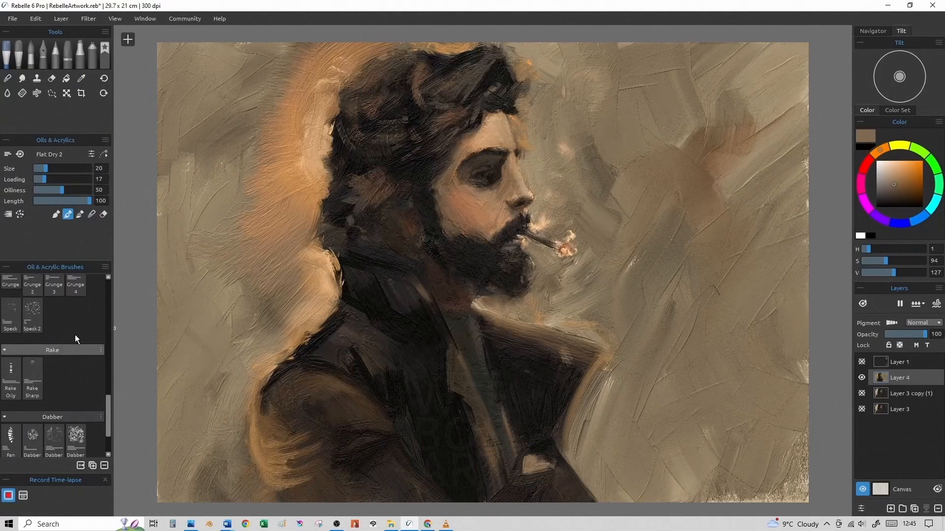
pyautogui.click(54, 286)
pyautogui.press(']')
pyautogui.press(']')
pyautogui.press(']')
pyautogui.press(']')
pyautogui.press(']')
pyautogui.press(']')
pyautogui.press('[')
pyautogui.press('[')
pyautogui.press('[')
pyautogui.press('[')
pyautogui.press('[')
pyautogui.moveTo(457, 376); pyautogui.dragTo(464, 390)
# - Dab light brown texture across the front of the coat's shoulder at brush size 70, and undo the last stroke
pyautogui.press(']')
pyautogui.press(']')
pyautogui.press(']')
pyautogui.press(']')
pyautogui.moveTo(330, 360)
pyautogui.mouseDown()
pyautogui.moveTo(347, 372)
pyautogui.moveTo(379, 364)
pyautogui.mouseUp()
pyautogui.press('[')
pyautogui.hotkey('ctrl', 'z')
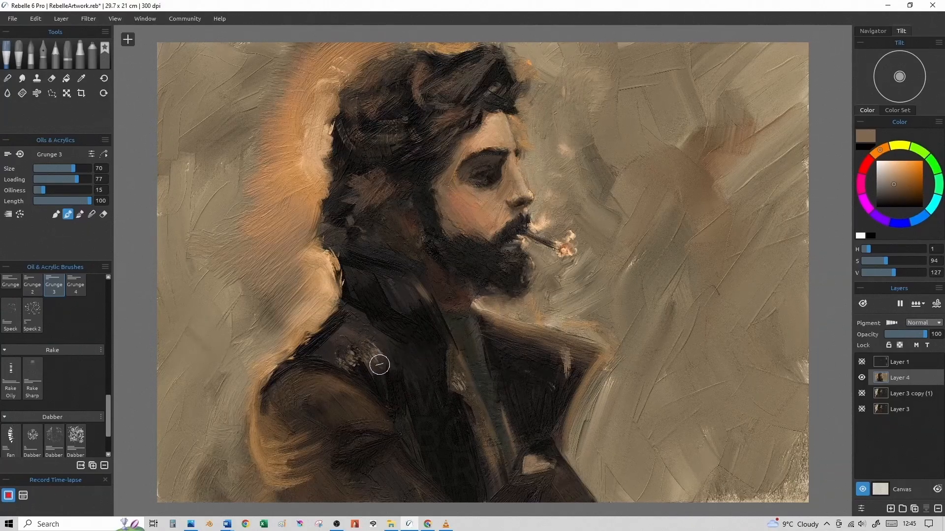
# - Add small light brown highlights to the upper sleeve with a smaller brush, and restore the size to 60
pyautogui.press('[')
pyautogui.press('[')
pyautogui.press('[')
pyautogui.press('[')
pyautogui.moveTo(308, 393); pyautogui.dragTo(300, 406)
pyautogui.press(']')
pyautogui.press(']')
pyautogui.press(']')
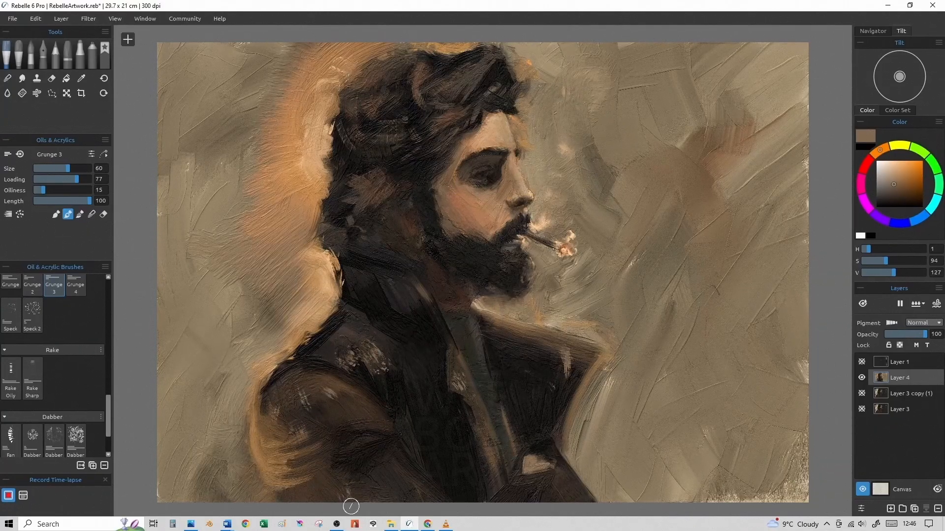
# - Brush light brown texture onto the lower sleeve at size 60, and reduce the brush to size 16
pyautogui.moveTo(387, 472); pyautogui.dragTo(401, 492)
pyautogui.press('[')
pyautogui.press('[')
pyautogui.press('[')
pyautogui.press('[')
pyautogui.press('[')
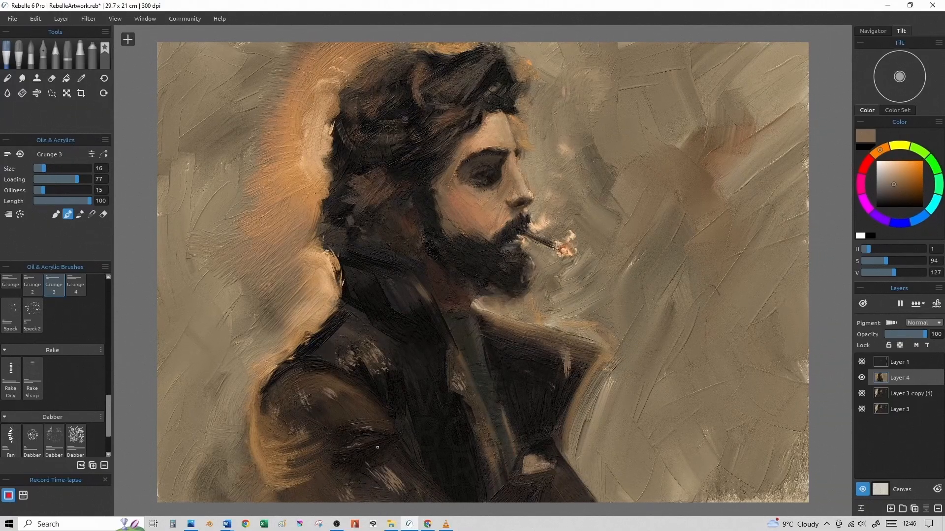
# - Paint a light brown highlight along the collar edge below the neck, and reduce the brush size to 10
pyautogui.press(']')
pyautogui.press(']')
pyautogui.press(']')
pyautogui.moveTo(429, 305); pyautogui.dragTo(450, 338)
pyautogui.press('[')
pyautogui.press('[')
pyautogui.press('[')
pyautogui.press('[')
pyautogui.press('[')
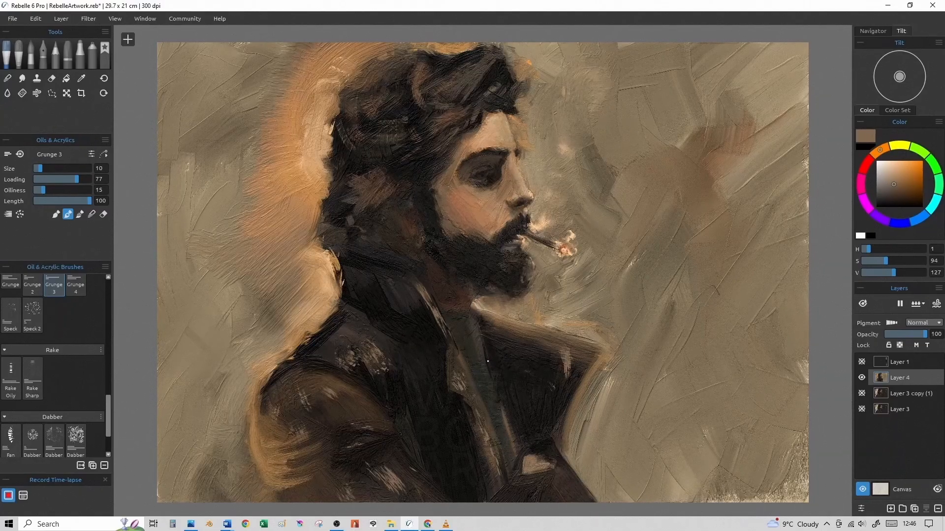
# - Sample the far lapel's near-black tone and darken the greenish strip down the chest at brush size 80
pyautogui.keyDown('alt'); pyautogui.click(481, 361); pyautogui.keyUp('alt')
pyautogui.keyDown('alt'); pyautogui.click(508, 393); pyautogui.keyUp('alt')
pyautogui.press(']')
pyautogui.press(']')
pyautogui.press(']')
pyautogui.press(']')
pyautogui.press(']')
pyautogui.press(']')
pyautogui.press(']')
pyautogui.moveTo(493, 368); pyautogui.dragTo(517, 470)
pyautogui.moveTo(491, 371)
pyautogui.mouseDown()
pyautogui.moveTo(498, 351)
pyautogui.moveTo(479, 335)
pyautogui.moveTo(482, 346)
pyautogui.moveTo(477, 321)
pyautogui.mouseUp()
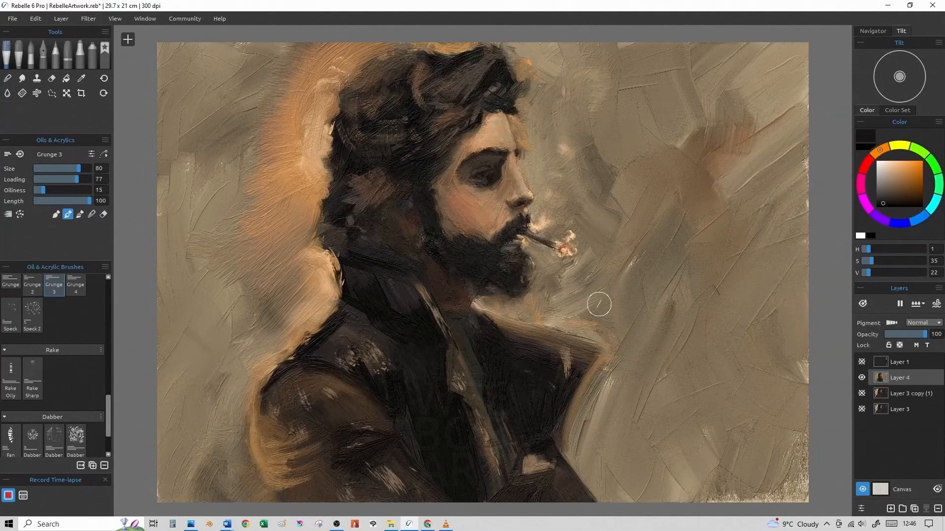
# - Roughen the outer edge of the far lapel with dark textured strokes, varying the brush size
pyautogui.press(']')
pyautogui.moveTo(596, 411)
pyautogui.mouseDown()
pyautogui.moveTo(586, 362)
pyautogui.moveTo(571, 443)
pyautogui.mouseUp()
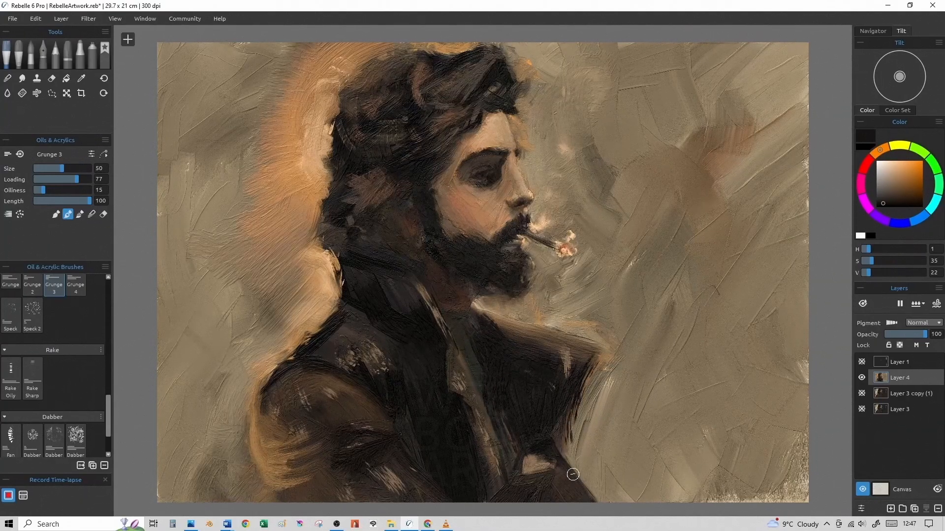
pyautogui.press(']')
pyautogui.press('[')
pyautogui.press('[')
pyautogui.press('[')
pyautogui.press('[')
pyautogui.press('[')
pyautogui.press('[')
# - Sample the cheek's orange skin tone and add textured warm strokes across the cheek, ending with brush size 45
pyautogui.keyDown('alt'); pyautogui.click(460, 195); pyautogui.keyUp('alt')
pyautogui.press(']')
pyautogui.press(']')
pyautogui.press(']')
pyautogui.press(']')
pyautogui.press(']')
pyautogui.press(']')
pyautogui.press('[')
pyautogui.press('[')
pyautogui.press('[')
pyautogui.press('[')
pyautogui.press('[')
pyautogui.press('[')
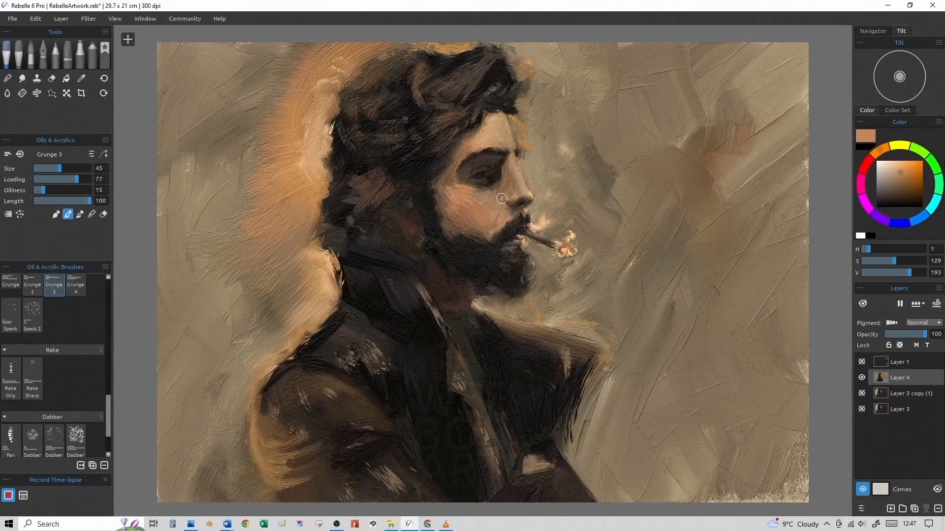
# - Sample a dark reddish brown from the hair and add fine textured strokes to it, varying the brush size and ending at 25
pyautogui.press('[')
pyautogui.press('[')
pyautogui.press('[')
pyautogui.keyDown('alt'); pyautogui.click(457, 115); pyautogui.keyUp('alt')
pyautogui.press('[')
pyautogui.press('[')
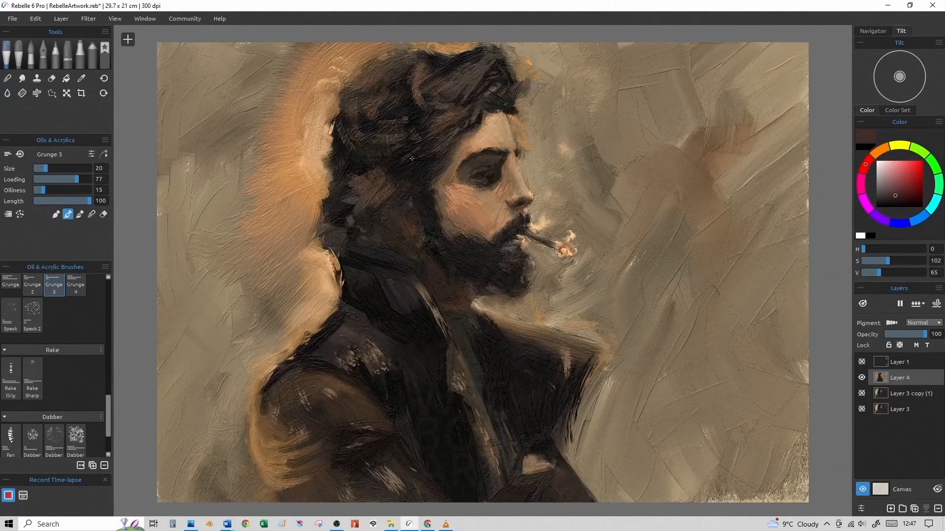
pyautogui.press('[')
pyautogui.press('[')
pyautogui.press('[')
pyautogui.press(']')
pyautogui.press(']')
pyautogui.press('[')
pyautogui.press('[')
pyautogui.press(']')
pyautogui.press(']')
pyautogui.press(']')
pyautogui.scroll(-1, 587, 106)
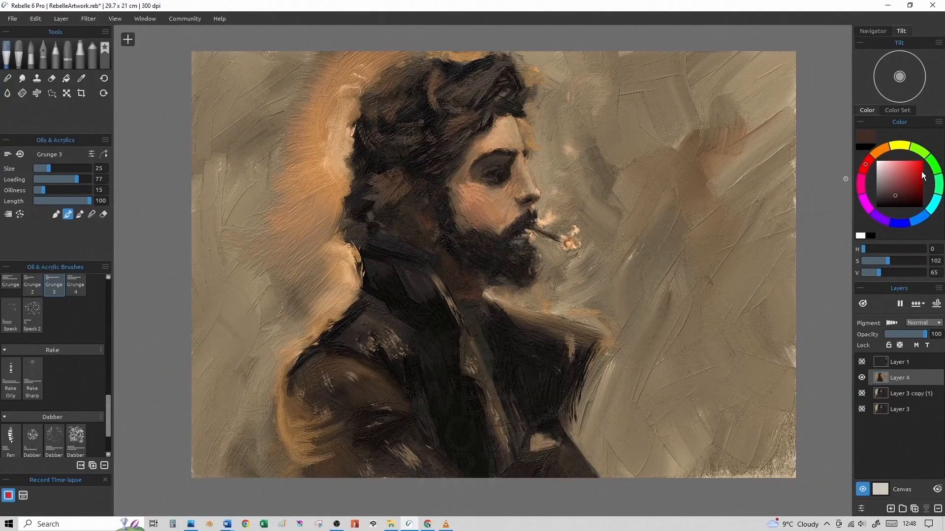
# - Pick a dark brown and paint a Grunge 3 stroke along the hairline beside the temple and cheek at brush size 30
pyautogui.press('[')
pyautogui.press('[')
pyautogui.keyDown('alt'); pyautogui.click(707, 116); pyautogui.keyUp('alt')
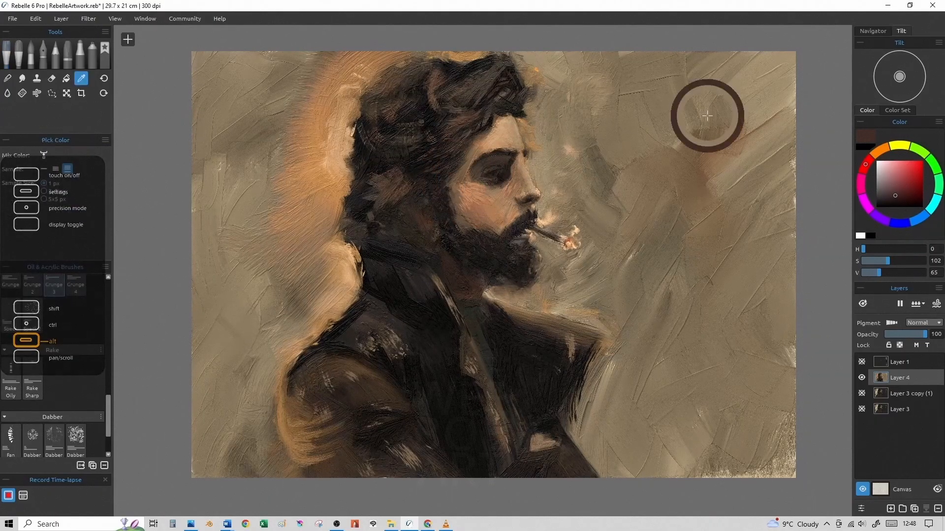
pyautogui.click(79, 169)
pyautogui.press('[')
pyautogui.press('[')
pyautogui.press('[')
pyautogui.press('[')
pyautogui.press('[')
pyautogui.moveTo(460, 168); pyautogui.dragTo(452, 202)
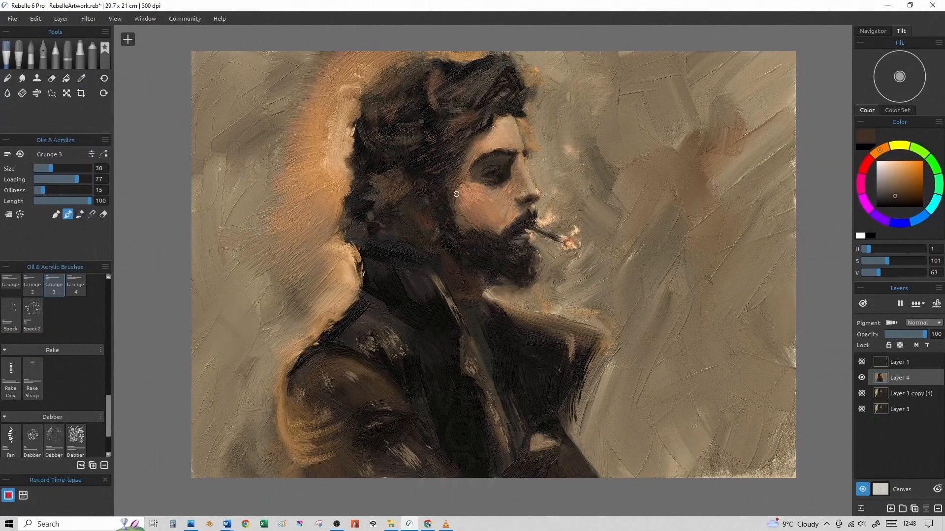
# - Switch to the Flat Dry 2 brush at size 35 and blend dark brown along the sideburn edge
pyautogui.scroll(5, 106, 297)
pyautogui.click(54, 330)
pyautogui.press(']')
pyautogui.press(']')
pyautogui.press(']')
pyautogui.moveTo(443, 184); pyautogui.dragTo(464, 224)
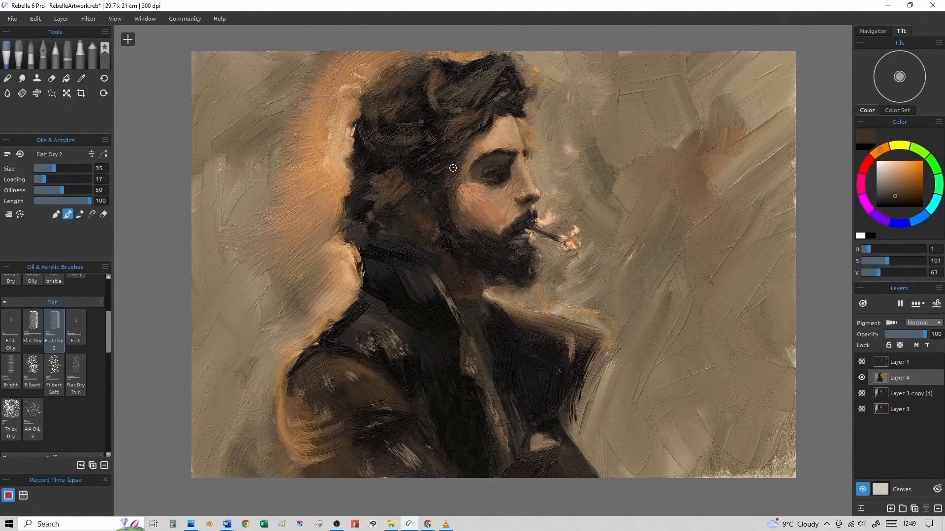
# - Sample near-black tones from the moustache and beard and touch up the dark areas at brush size 30
pyautogui.press('[')
pyautogui.press(']')
pyautogui.press(']')
pyautogui.press('[')
pyautogui.press('[')
pyautogui.keyDown('alt'); pyautogui.click(528, 211); pyautogui.keyUp('alt')
pyautogui.keyDown('alt'); pyautogui.click(525, 261); pyautogui.keyUp('alt')
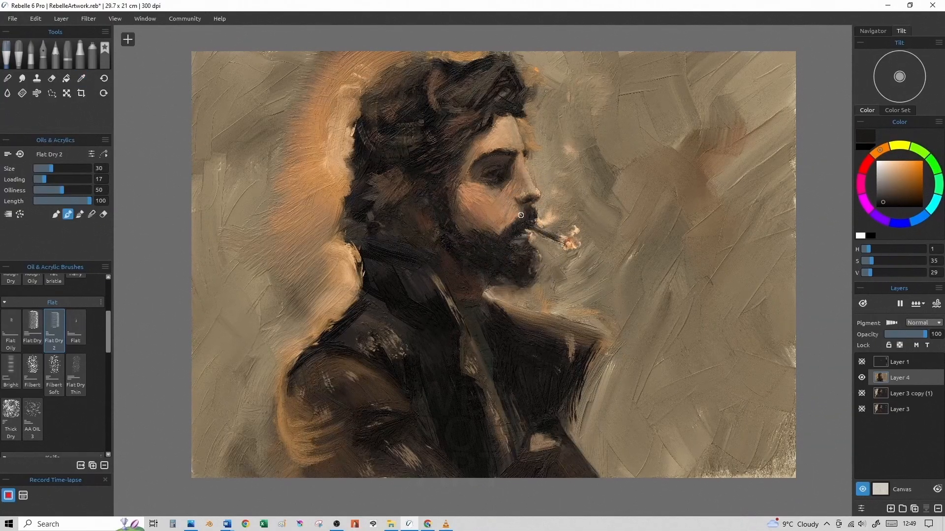
# - Sample the cheek's orange skin tone at brush size 35 and undo the last stroke
pyautogui.keyDown('alt'); pyautogui.click(571, 237); pyautogui.keyUp('alt')
pyautogui.keyDown('alt'); pyautogui.click(473, 193); pyautogui.keyUp('alt')
pyautogui.press(']')
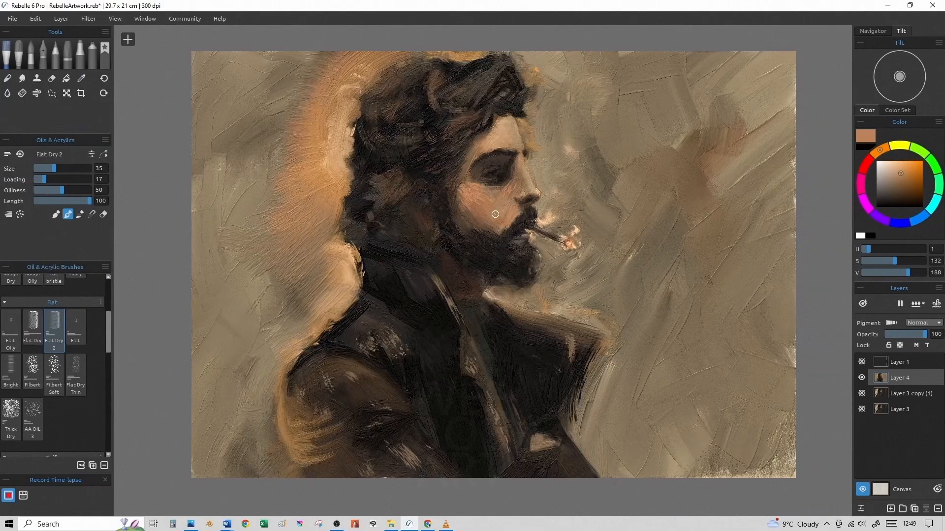
pyautogui.hotkey('ctrl', 'z')
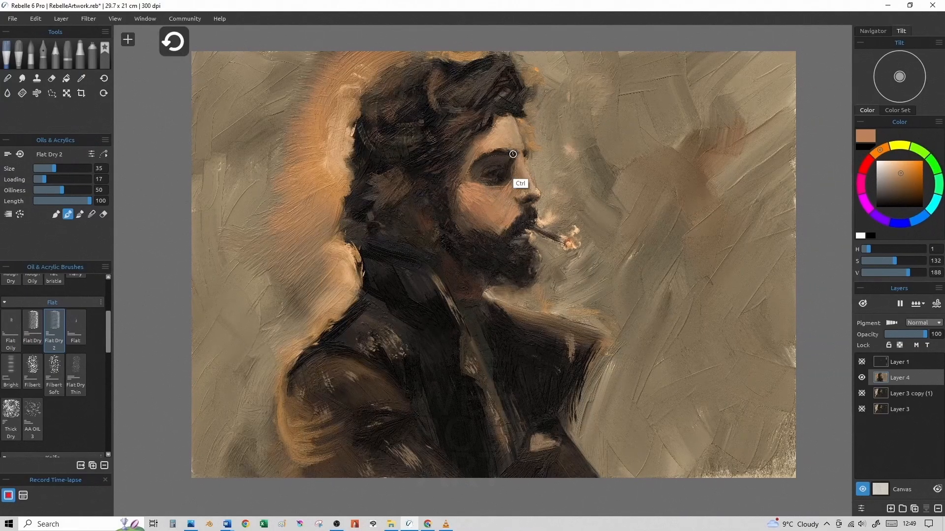
# - Paint textured orange strokes on the background patch in front of the forehead, varying the brush size between 16 and 50
pyautogui.press(']')
pyautogui.press(']')
pyautogui.press(']')
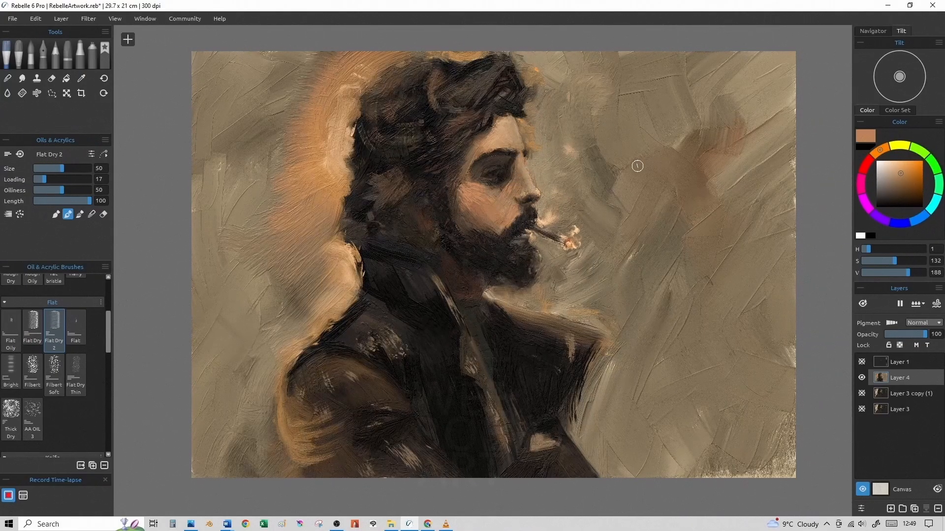
pyautogui.press('[')
pyautogui.press('[')
pyautogui.press('[')
pyautogui.press('[')
pyautogui.press('[')
pyautogui.press('[')
pyautogui.press(']')
pyautogui.press(']')
pyautogui.press(']')
pyautogui.press(']')
pyautogui.press(']')
pyautogui.press('[')
pyautogui.press('[')
pyautogui.press('[')
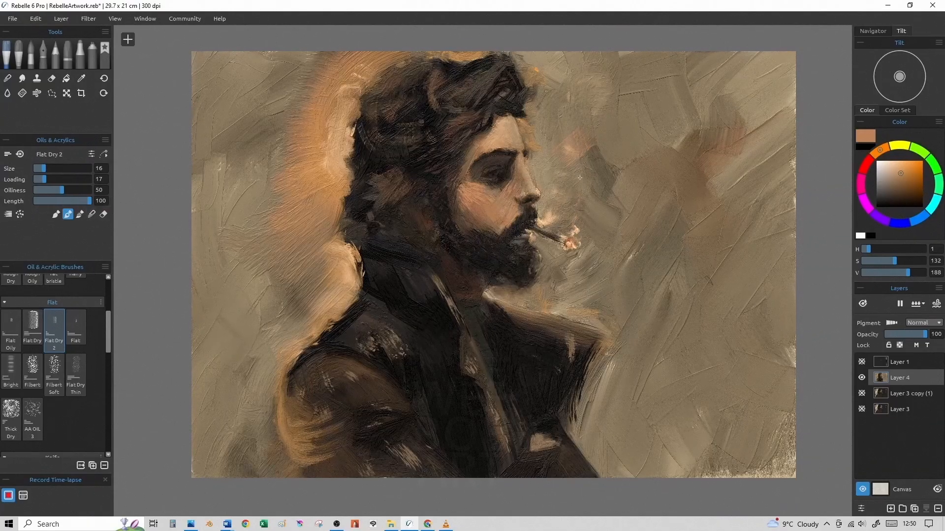
pyautogui.press(']')
pyautogui.press(']')
pyautogui.press(']')
pyautogui.press(']')
pyautogui.press(']')
pyautogui.press('[')
pyautogui.press('[')
# - Sample the light peach beside the back of the hair and highlight the far lapel's upper edge with brush sizes from 12 to 70
pyautogui.keyDown('alt'); pyautogui.click(348, 146); pyautogui.keyUp('alt')
pyautogui.press('[')
pyautogui.press('[')
pyautogui.press('[')
pyautogui.press('[')
pyautogui.press('[')
pyautogui.press('[')
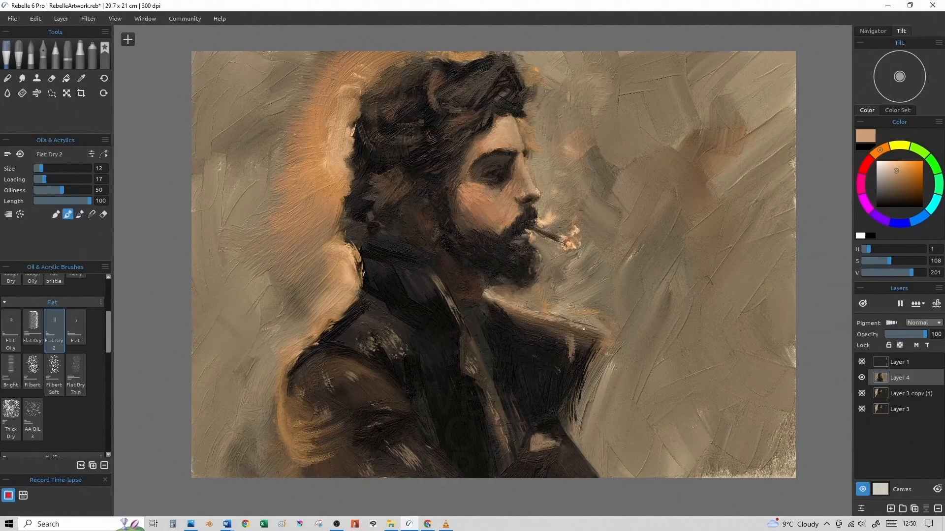
pyautogui.press(']')
pyautogui.press(']')
pyautogui.press(']')
pyautogui.press(']')
pyautogui.press(']')
pyautogui.press(']')
pyautogui.press(']')
pyautogui.press(']')
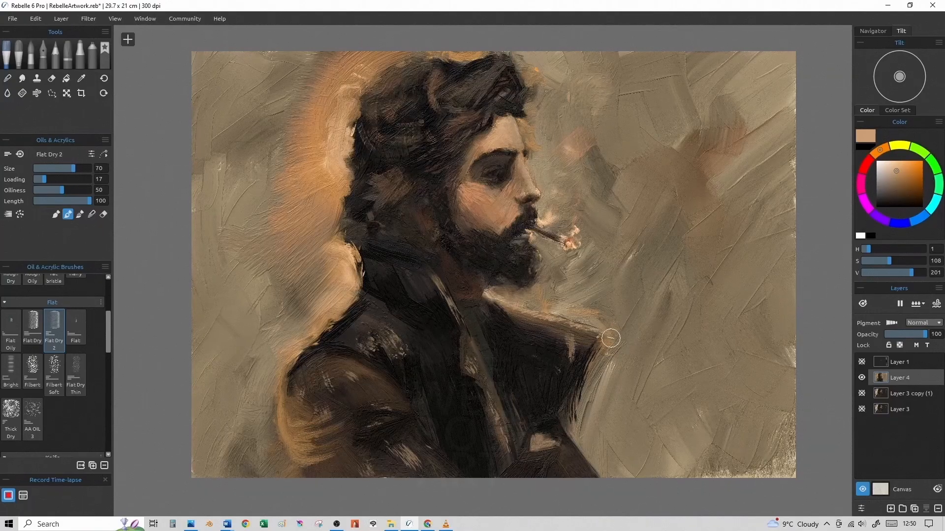
# - Brighten the light patch at the coat's lower front with small peach strokes at brush size 14
pyautogui.press('[')
pyautogui.press('[')
pyautogui.press('[')
pyautogui.press('[')
pyautogui.press('[')
pyautogui.press('[')
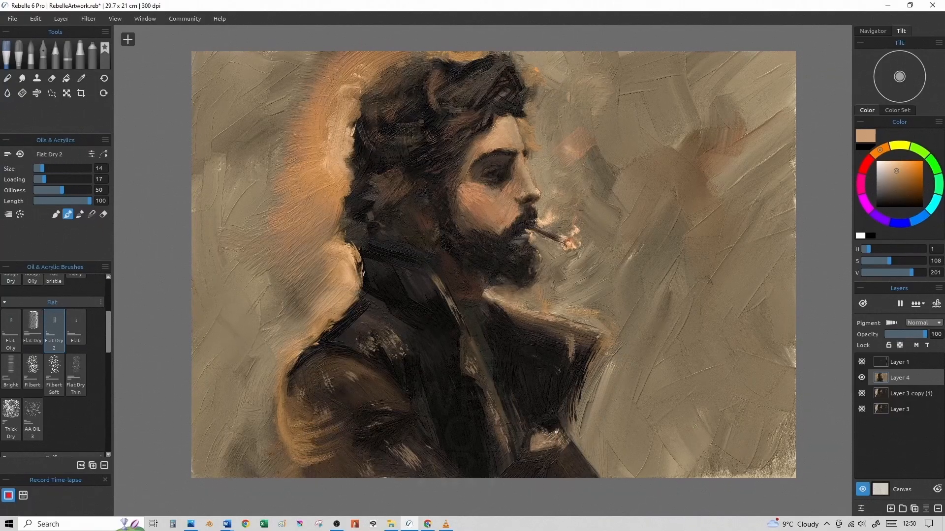
pyautogui.moveTo(557, 433); pyautogui.dragTo(565, 442)
# - Sample a very dark brown from the beard and darken the coat around the lower light patch, starting at brush size 35
pyautogui.keyDown('alt'); pyautogui.click(465, 233); pyautogui.keyUp('alt')
pyautogui.press(']')
pyautogui.press(']')
pyautogui.press(']')
pyautogui.press(']')
pyautogui.moveTo(534, 435); pyautogui.dragTo(535, 448)
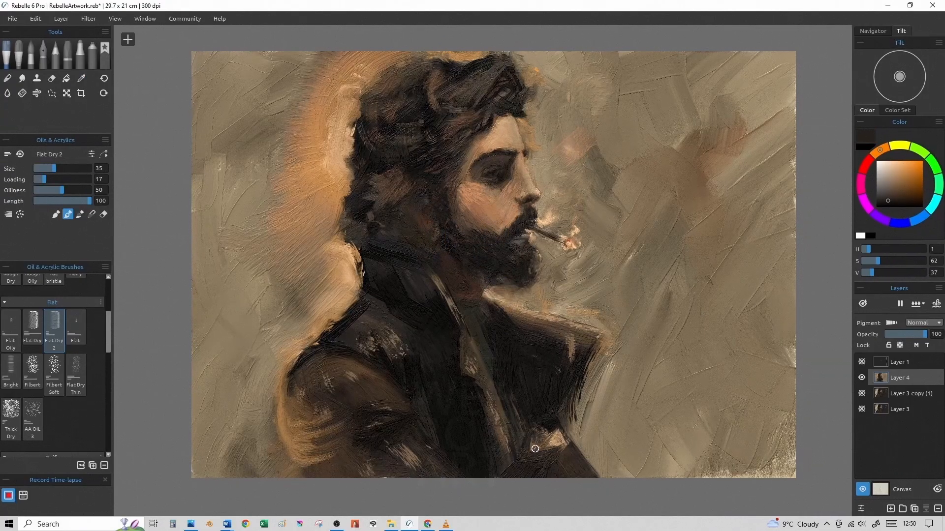
pyautogui.press(']')
pyautogui.press(']')
pyautogui.press(']')
pyautogui.press(']')
pyautogui.press(']')
# - Sample the lower coat patch's mid brown and blend its edges into the coat, varying the brush size between 30 and 80
pyautogui.keyDown('alt'); pyautogui.click(557, 435); pyautogui.keyUp('alt')
pyautogui.press('[')
pyautogui.press('[')
pyautogui.press('[')
pyautogui.press('[')
pyautogui.press('[')
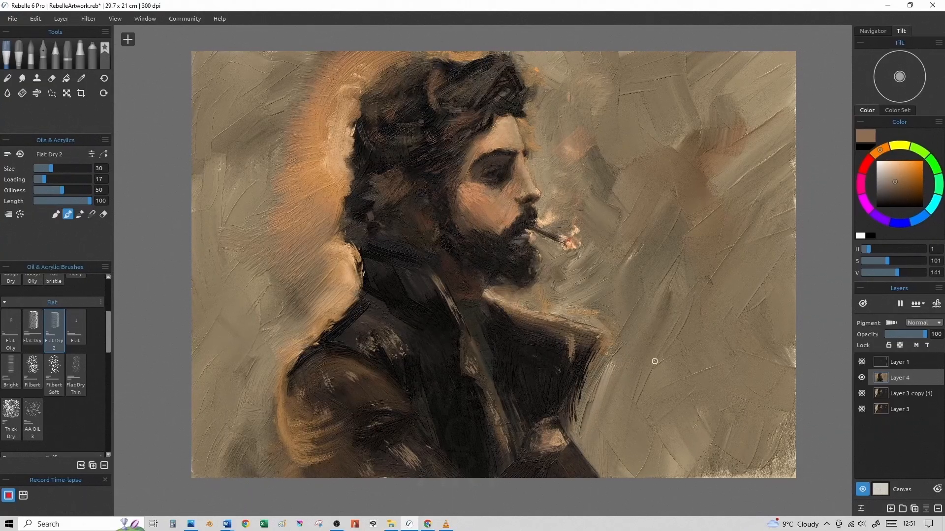
pyautogui.press(']')
pyautogui.press(']')
pyautogui.press(']')
pyautogui.press(']')
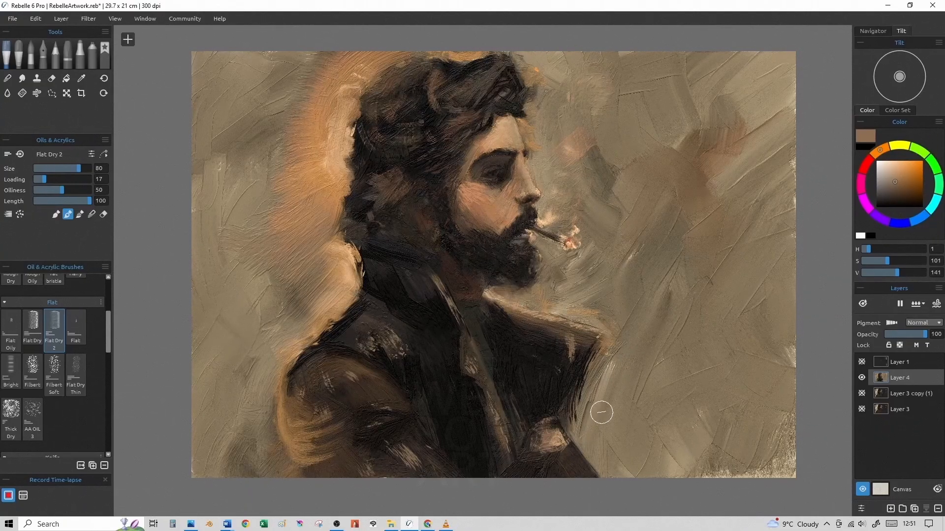
pyautogui.press('[')
pyautogui.press('[')
pyautogui.press('[')
pyautogui.press('[')
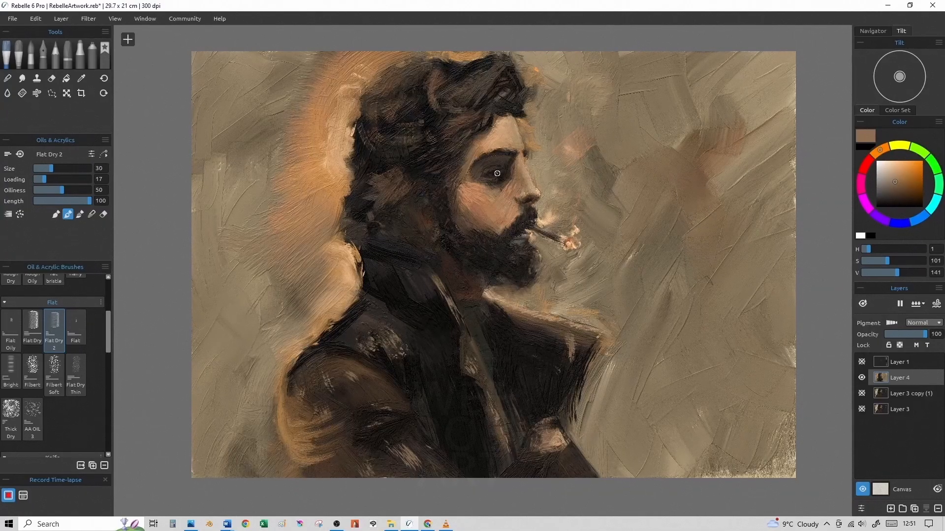
# - Define the eye with small near-black strokes, reducing the brush size to 7, and choose a softer dark brown
pyautogui.scroll(3, 497, 173)
pyautogui.scroll(-2, 706, 248)
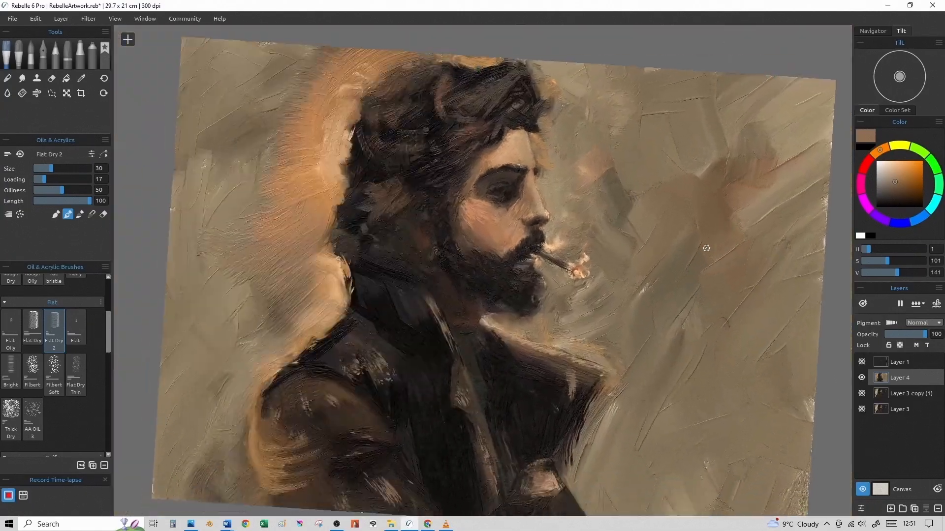
pyautogui.scroll(4, 706, 248)
pyautogui.scroll(-1, 706, 248)
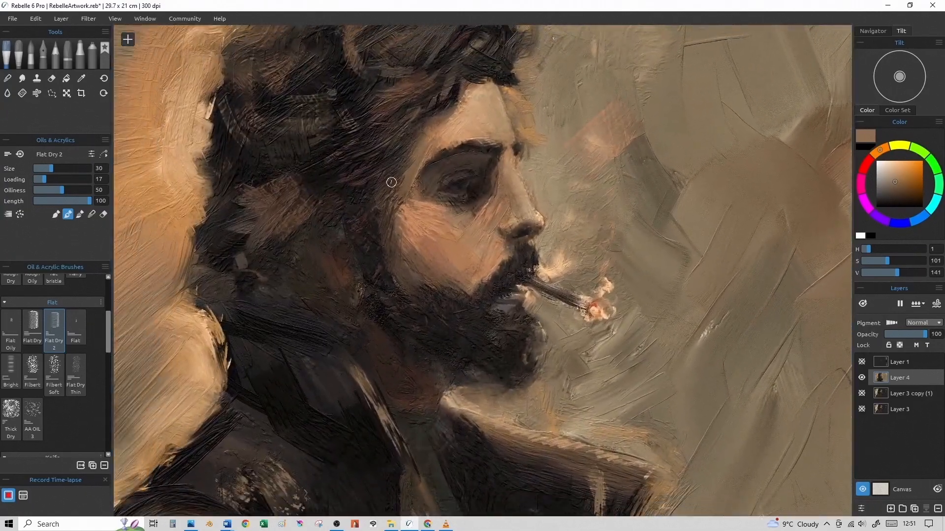
pyautogui.press('[')
pyautogui.press('[')
pyautogui.moveTo(894, 197); pyautogui.dragTo(894, 200)
pyautogui.keyDown('alt'); pyautogui.click(485, 183); pyautogui.keyUp('alt')
pyautogui.click(881, 205)
pyautogui.press('[')
pyautogui.press('[')
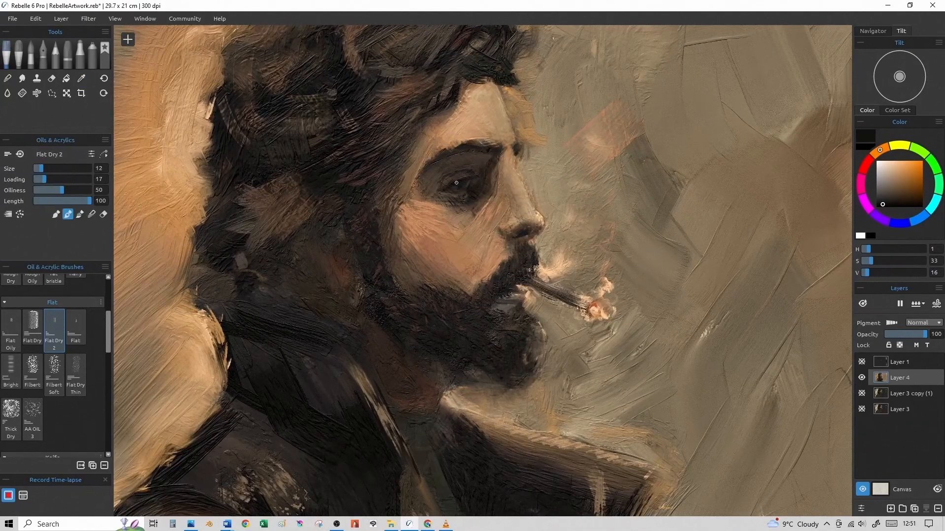
pyautogui.press('[')
pyautogui.press('[')
pyautogui.click(890, 194)
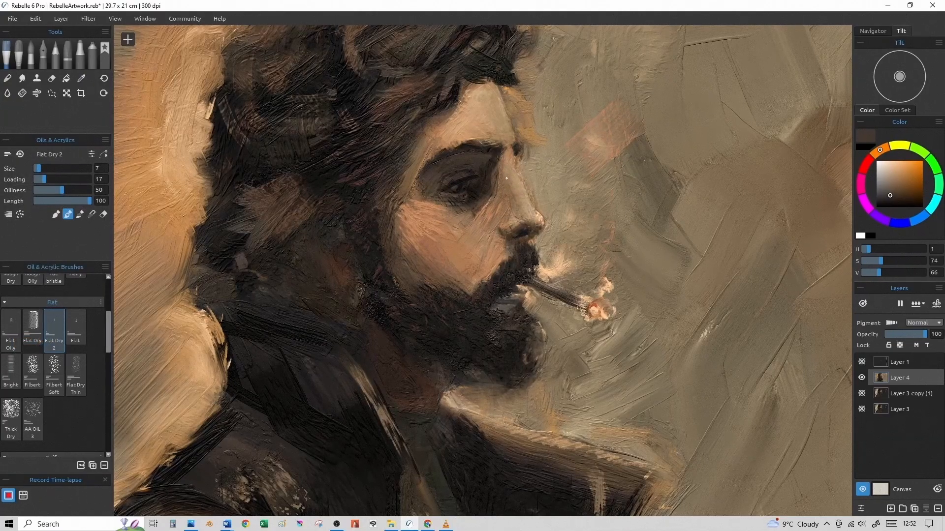
# - Sample the eye's near-black, thicken the eyebrow with fine strokes, and pick a slightly darker tone at brush size 7
pyautogui.keyDown('alt'); pyautogui.click(465, 175); pyautogui.keyUp('alt')
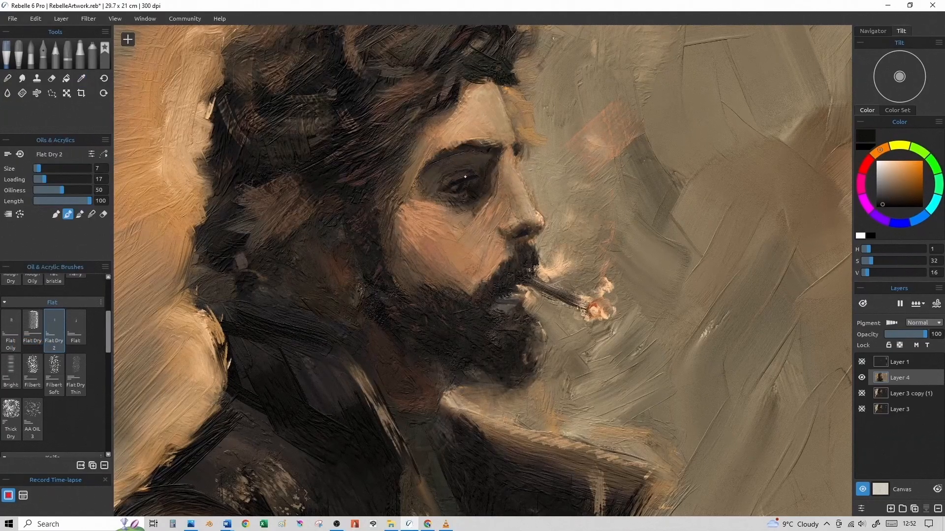
pyautogui.press(']')
pyautogui.press(']')
pyautogui.press('[')
pyautogui.moveTo(479, 149)
pyautogui.mouseDown()
pyautogui.moveTo(500, 148)
pyautogui.moveTo(442, 151)
pyautogui.mouseUp()
pyautogui.press('[')
pyautogui.click(884, 206)
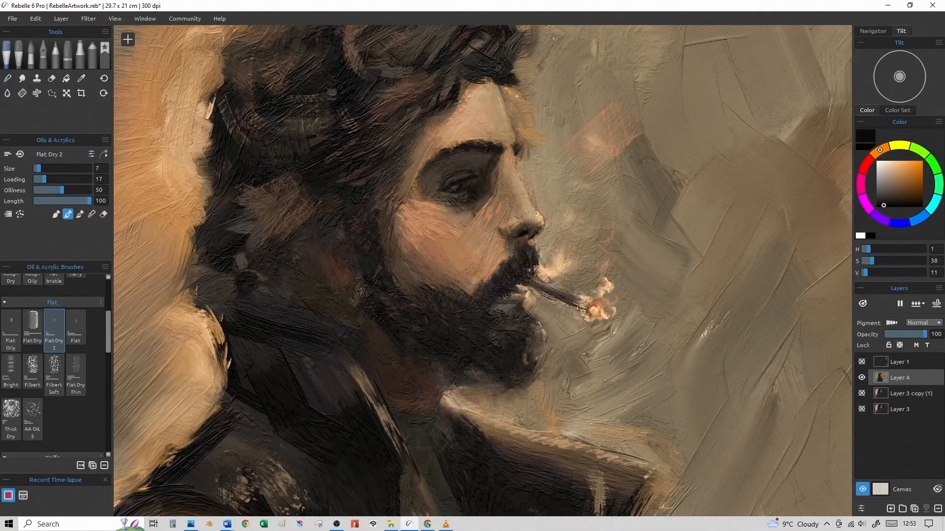
# - Reinforce the eyebrow and its inner end with near-black strokes, varying the brush size
pyautogui.press(']')
pyautogui.press(']')
pyautogui.press(']')
pyautogui.press(']')
pyautogui.press(']')
pyautogui.press(']')
pyautogui.press(']')
pyautogui.press(']')
pyautogui.press(']')
pyautogui.press('[')
pyautogui.press('[')
pyautogui.press('[')
# - Sample the ember's pale peach and the nostril's dark brown, and refine the nose and its underside, ending at brush size 14
pyautogui.keyDown('alt'); pyautogui.click(597, 308); pyautogui.keyUp('alt')
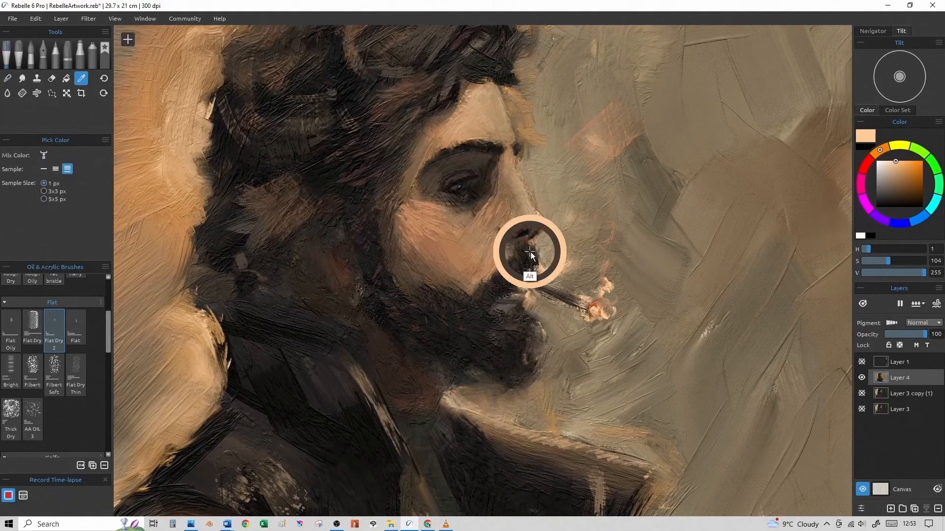
pyautogui.keyDown('alt'); pyautogui.click(536, 232); pyautogui.keyUp('alt')
pyautogui.press(']')
pyautogui.press(']')
pyautogui.press(']')
pyautogui.press(']')
pyautogui.press(']')
pyautogui.press(']')
pyautogui.press(']')
pyautogui.keyDown('alt'); pyautogui.click(533, 235); pyautogui.keyUp('alt')
pyautogui.scroll(-3, 469, 165)
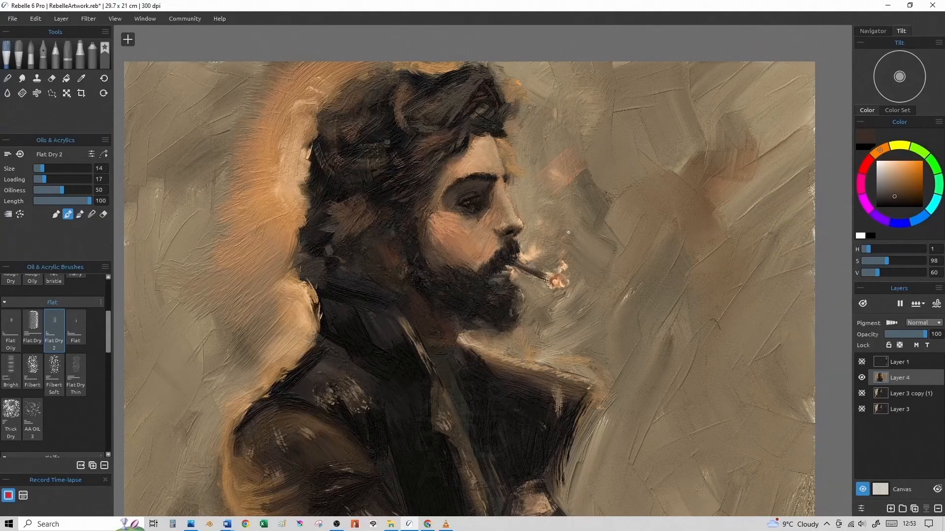
pyautogui.scroll(2, 569, 232)
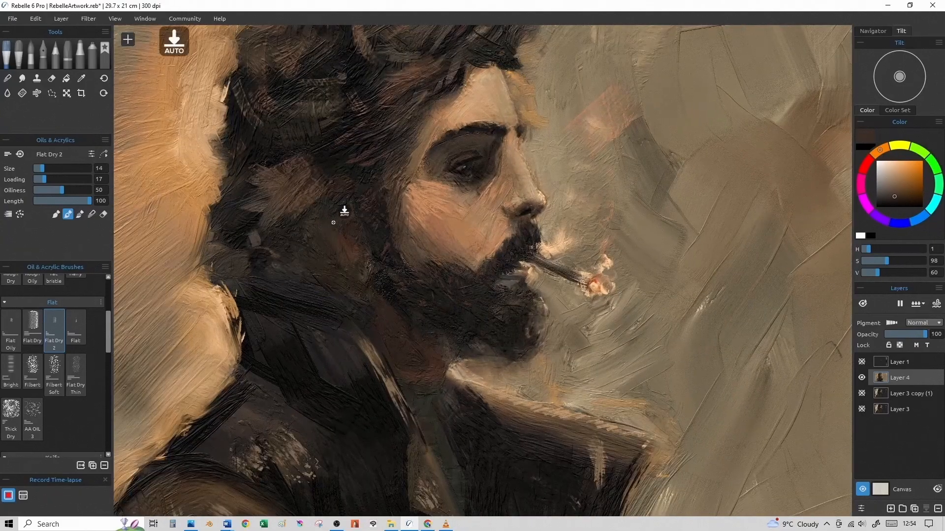
# - Sample skin and near-black tones around the mouth and refine the moustache edge by the cigarette at brush size 18
pyautogui.keyDown('alt'); pyautogui.click(537, 280); pyautogui.keyUp('alt')
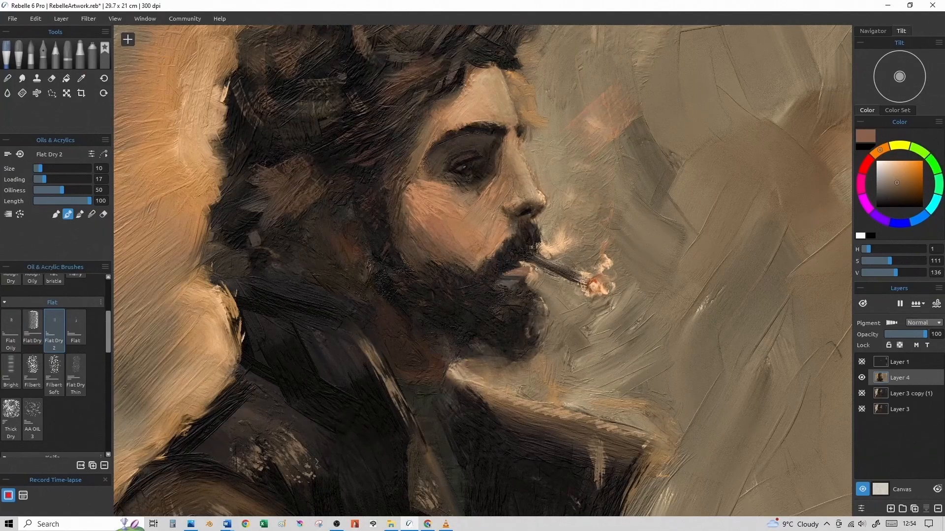
pyautogui.press(']')
pyautogui.press(']')
pyautogui.press(']')
pyautogui.keyDown('alt'); pyautogui.click(531, 246); pyautogui.keyUp('alt')
pyautogui.moveTo(533, 244); pyautogui.dragTo(539, 250)
pyautogui.keyDown('alt'); pyautogui.click(524, 265); pyautogui.keyUp('alt')
pyautogui.press('[')
pyautogui.keyDown('alt'); pyautogui.click(497, 267); pyautogui.keyUp('alt')
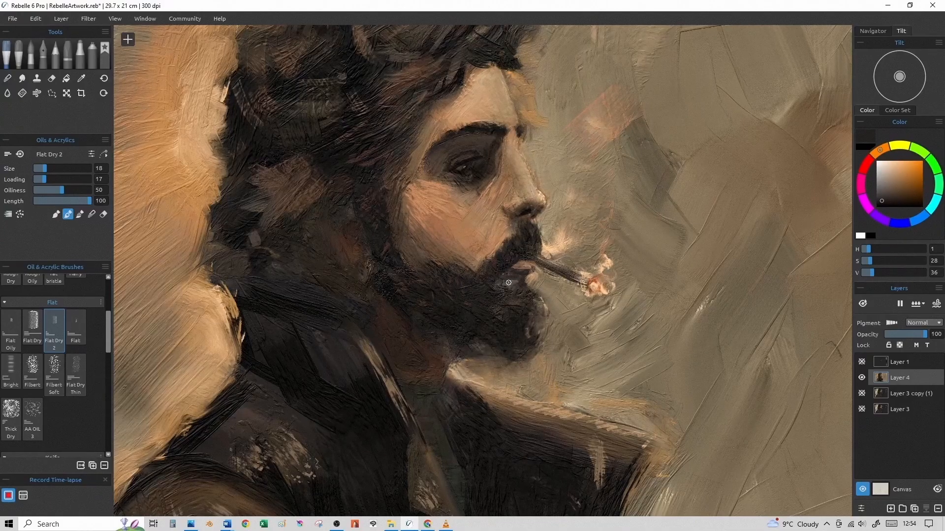
# - Shape the lips with muted brown and pale peach touches, and sample the beard's near-black below the mouth
pyautogui.moveTo(892, 198); pyautogui.dragTo(908, 192)
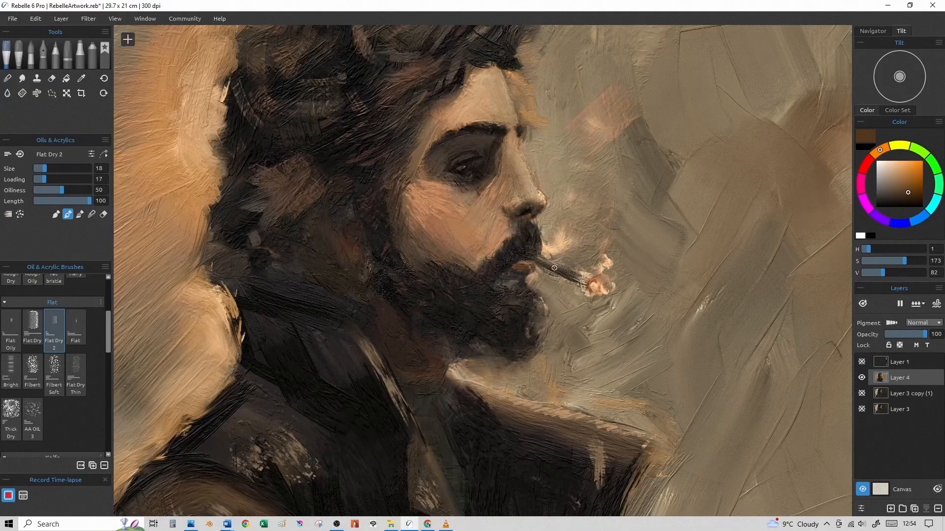
pyautogui.keyDown('alt'); pyautogui.click(521, 266); pyautogui.keyUp('alt')
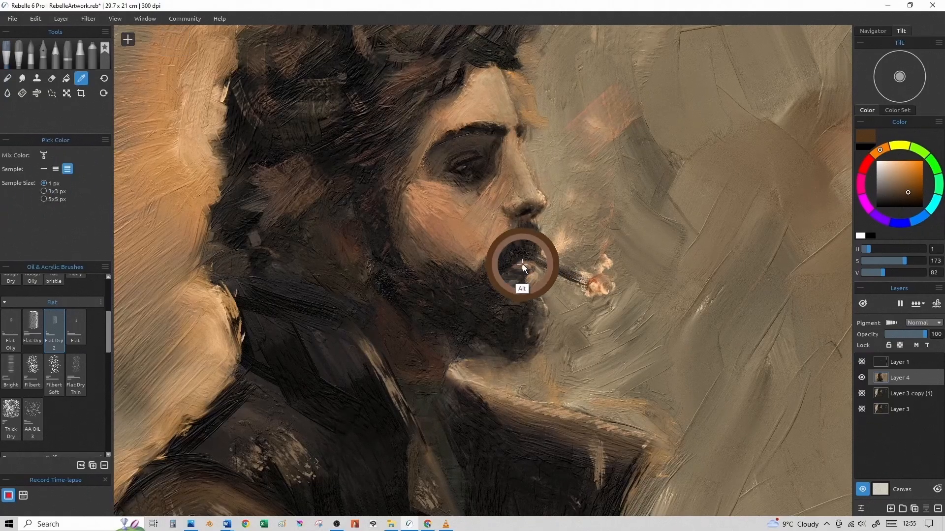
pyautogui.click(895, 192)
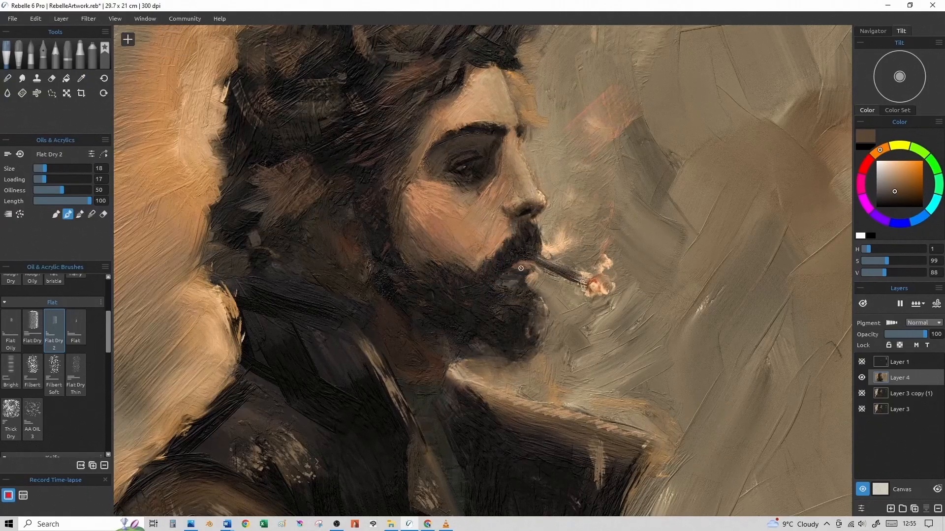
pyautogui.keyDown('alt'); pyautogui.click(511, 273); pyautogui.keyUp('alt')
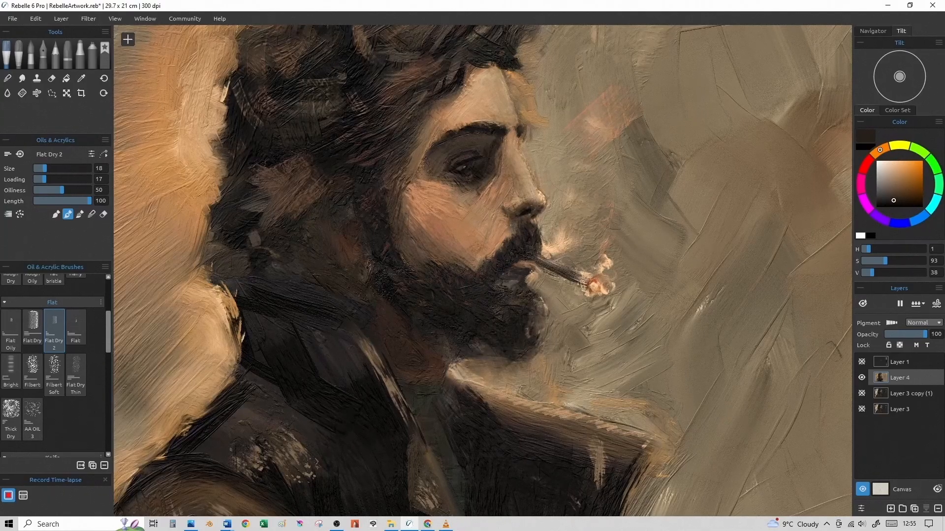
pyautogui.keyDown('alt'); pyautogui.click(521, 269); pyautogui.keyUp('alt')
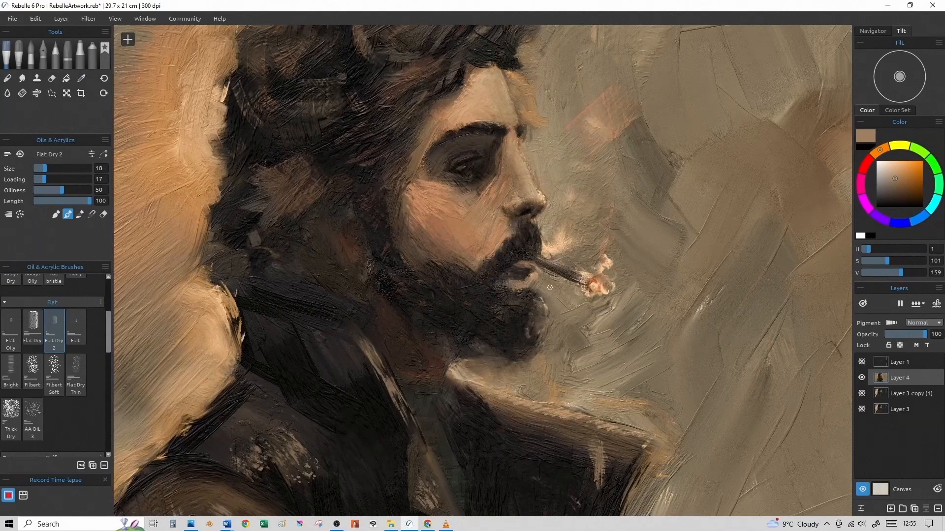
pyautogui.keyDown('alt'); pyautogui.click(525, 287); pyautogui.keyUp('alt')
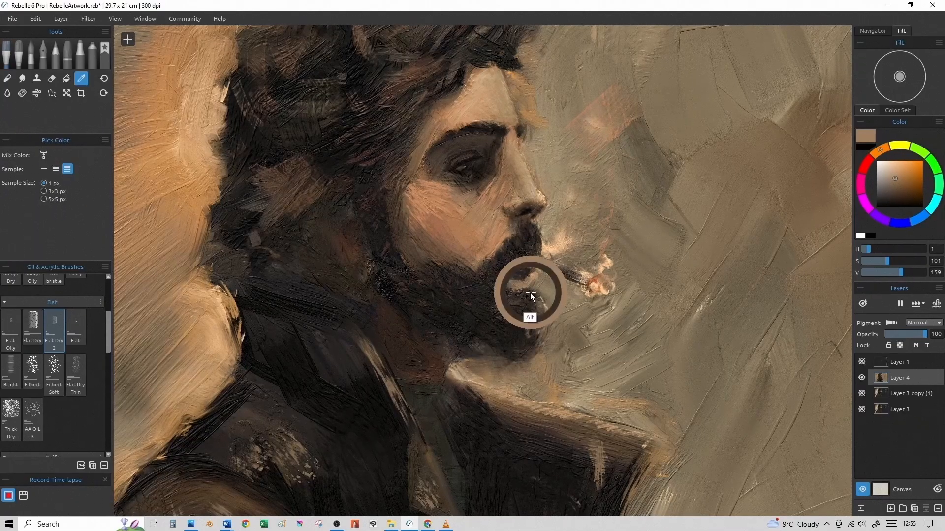
pyautogui.press('alt')
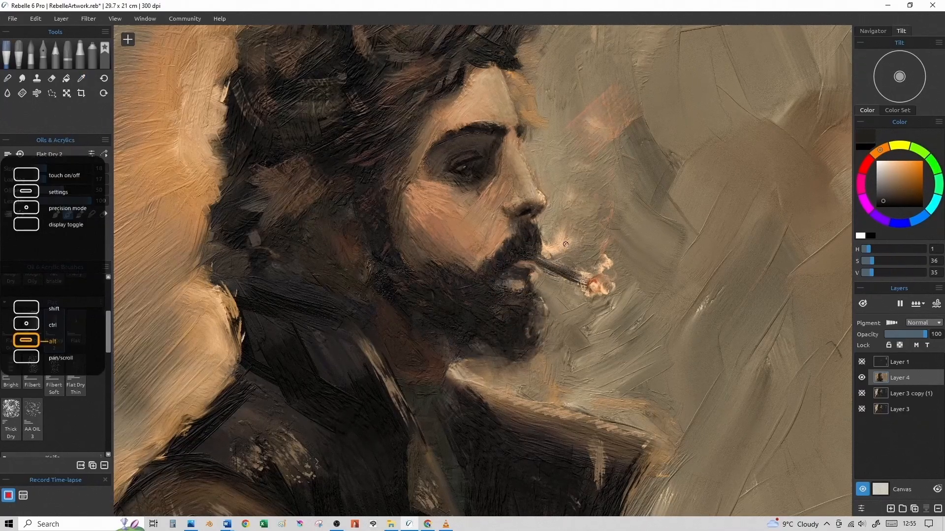
# - Blend the beard just below the lower lip in blend mode with the brush size at 35
pyautogui.click(91, 214)
pyautogui.press(']')
pyautogui.press(']')
pyautogui.press(']')
pyautogui.press(']')
pyautogui.moveTo(503, 289); pyautogui.dragTo(510, 293)
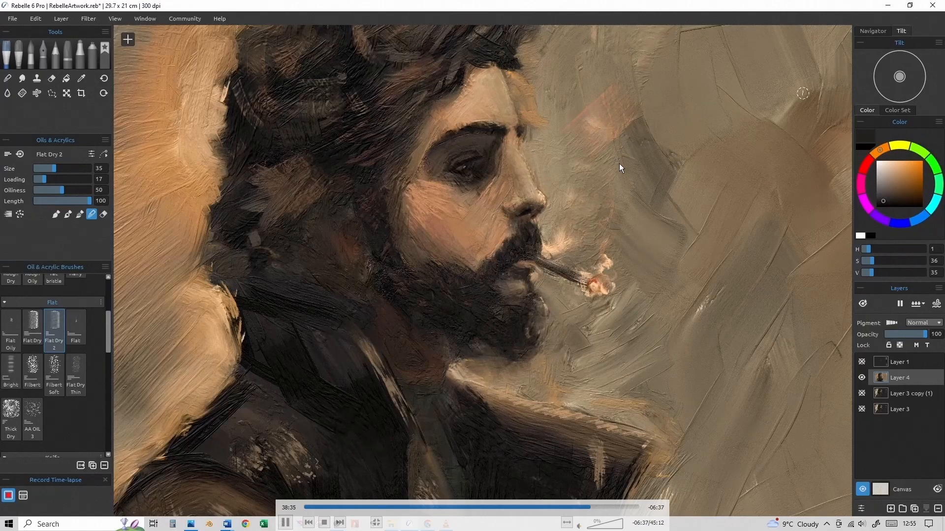
# - Duplicate Layer 4 and hide the original, leaving the copy as the visible painting layer
pyautogui.scroll(-5, 324, 117)
pyautogui.moveTo(296, 116)
pyautogui.mouseDown()
pyautogui.moveTo(379, 217)
pyautogui.moveTo(378, 186)
pyautogui.mouseUp()
pyautogui.scroll(2, 378, 202)
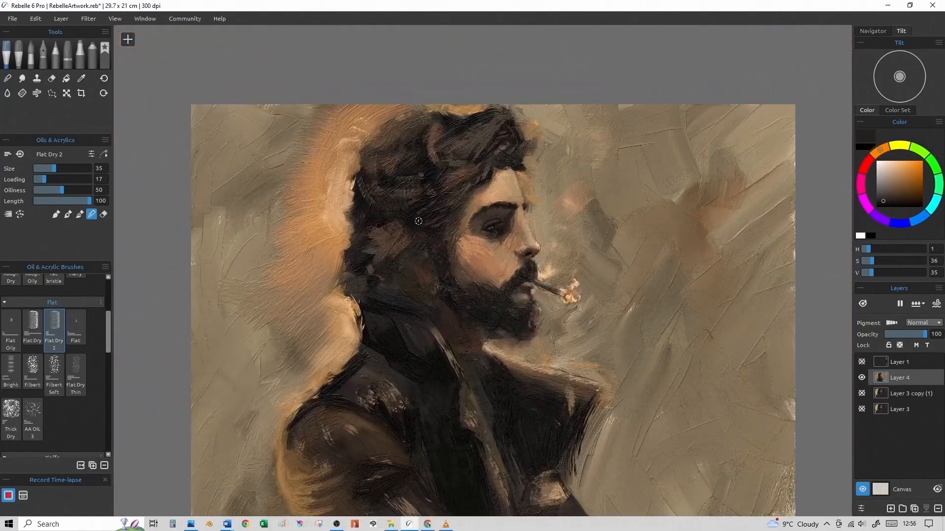
pyautogui.moveTo(412, 220); pyautogui.dragTo(402, 191)
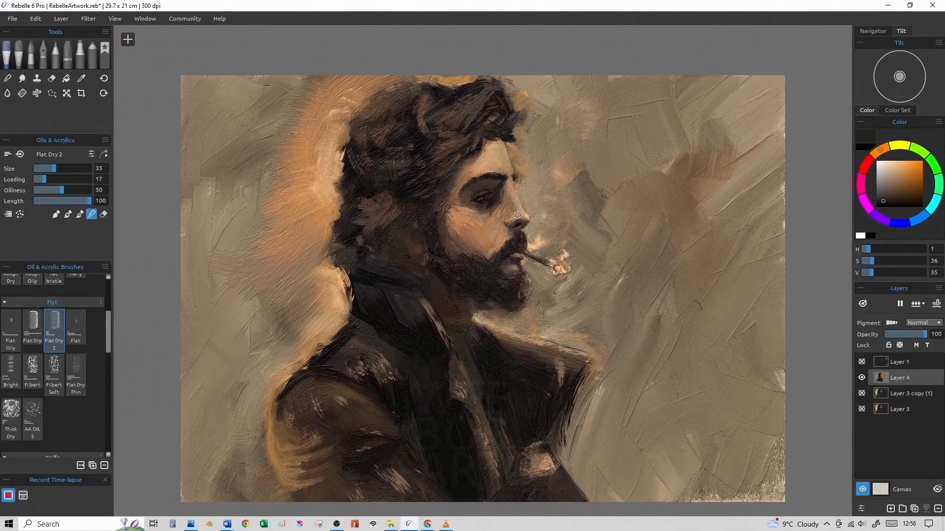
pyautogui.scroll(1, 517, 215)
pyautogui.scroll(-1, 515, 216)
pyautogui.click(67, 93)
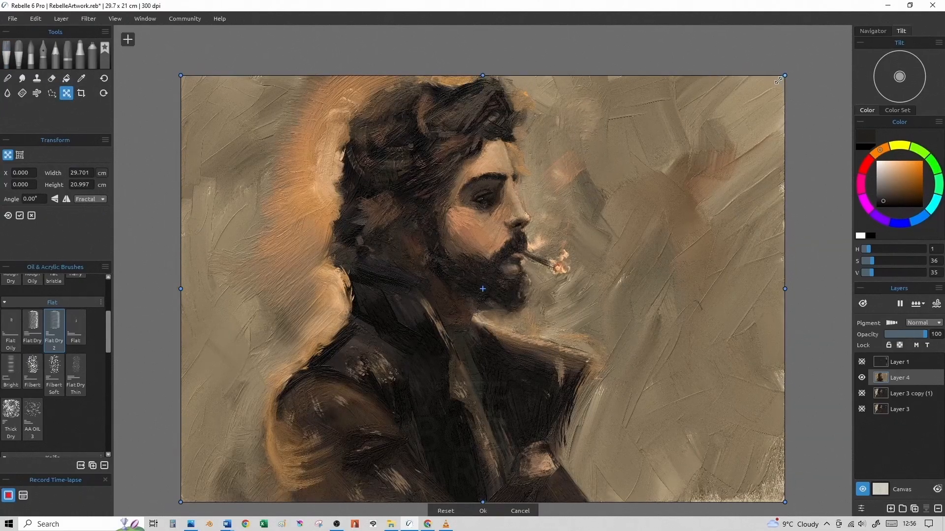
pyautogui.click(915, 509)
pyautogui.click(862, 394)
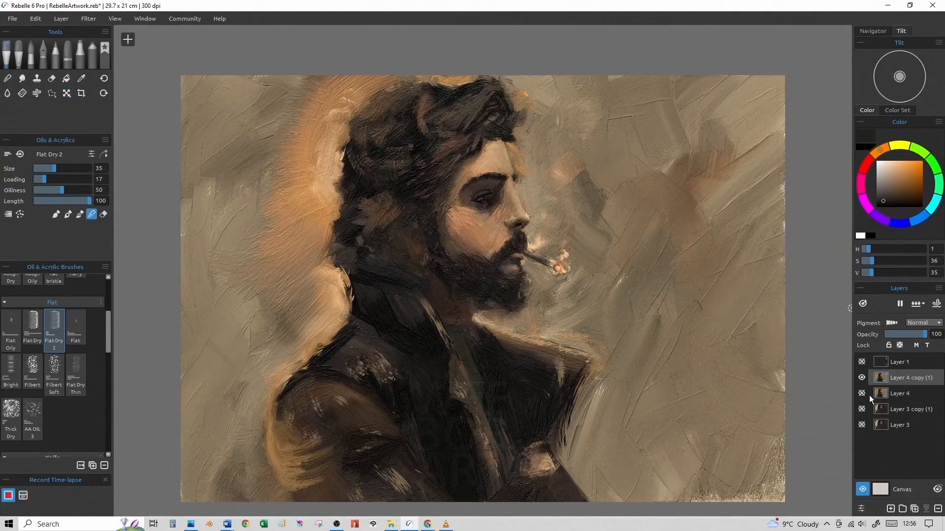
# - Scale the copied layer down to about 25.9 × 18.3 cm, anchored at the canvas's lower-left corner
pyautogui.hotkey('ctrl', 't')
pyautogui.moveTo(784, 75); pyautogui.dragTo(707, 130)
pyautogui.moveTo(661, 199)
pyautogui.mouseDown()
pyautogui.moveTo(688, 200)
pyautogui.moveTo(660, 207)
pyautogui.mouseUp()
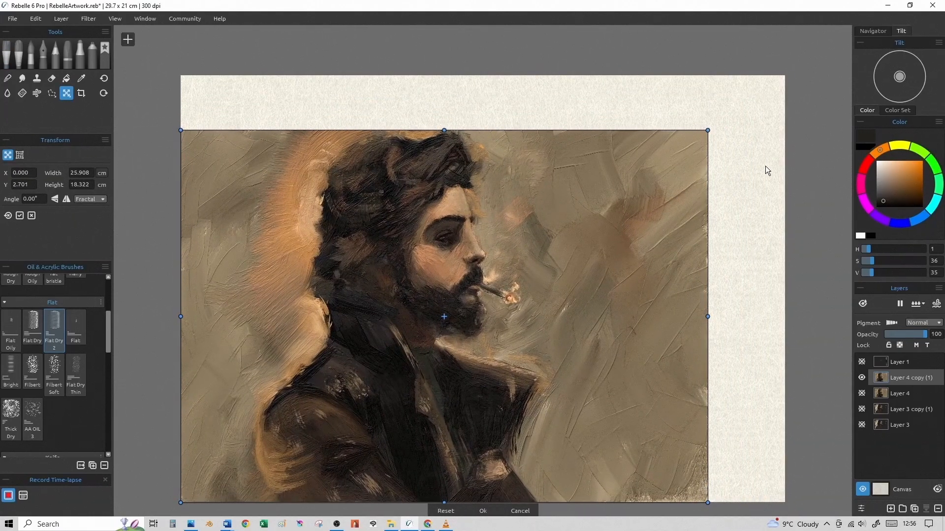
pyautogui.press('Return')
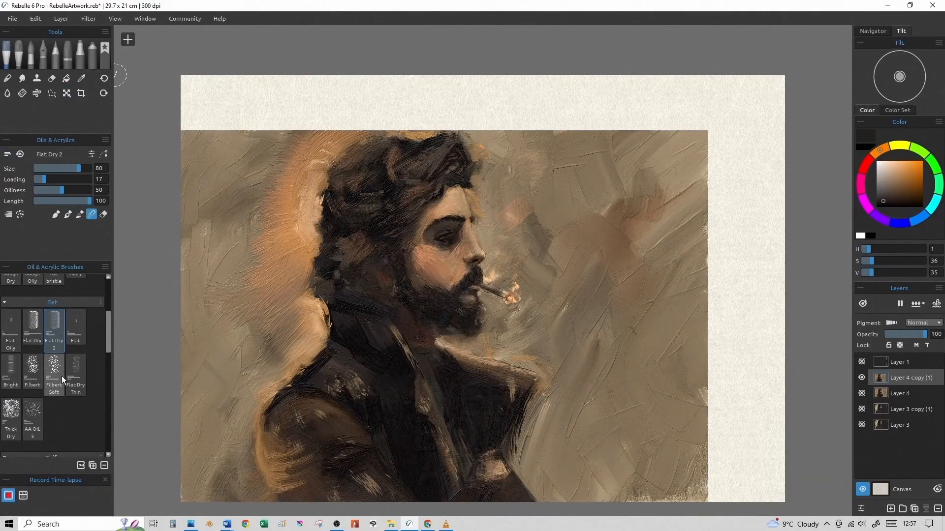
# - Paint sampled background brown over the blank upper-right corner using Flat Dry 2 at size 100
pyautogui.moveTo(447, 249); pyautogui.dragTo(578, 222)
pyautogui.moveTo(662, 173)
pyautogui.mouseDown()
pyautogui.moveTo(722, 137)
pyautogui.moveTo(728, 117)
pyautogui.moveTo(726, 181)
pyautogui.moveTo(763, 136)
pyautogui.mouseUp()
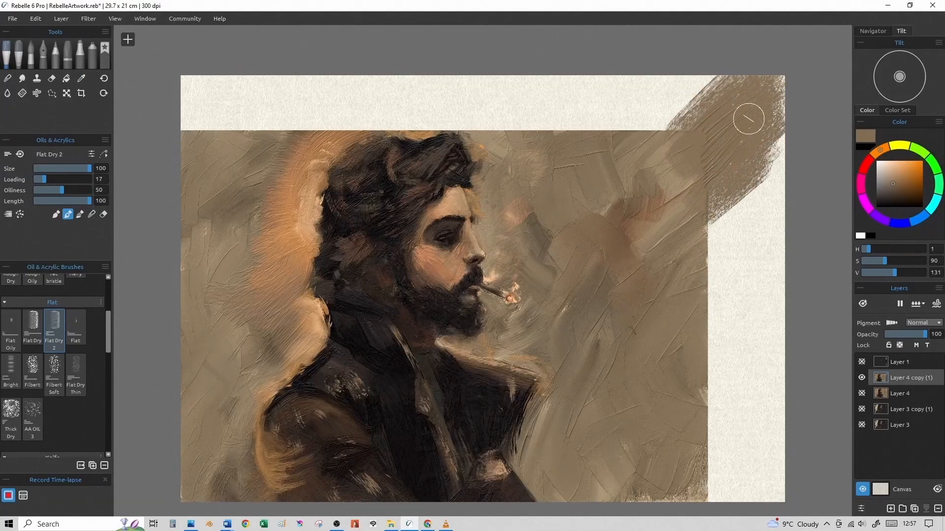
pyautogui.click(81, 217)
pyautogui.moveTo(624, 158); pyautogui.dragTo(664, 116)
# - Choose the Flat Dry brush and cover the blank strip along the canvas's upper edge with broad brown strokes
pyautogui.click(32, 327)
pyautogui.click(91, 169)
pyautogui.moveTo(610, 154)
pyautogui.mouseDown()
pyautogui.moveTo(699, 70)
pyautogui.moveTo(792, 139)
pyautogui.moveTo(724, 246)
pyautogui.moveTo(710, 315)
pyautogui.moveTo(797, 251)
pyautogui.moveTo(699, 211)
pyautogui.moveTo(660, 123)
pyautogui.moveTo(742, 84)
pyautogui.mouseUp()
pyautogui.click(62, 168)
pyautogui.moveTo(323, 144)
pyautogui.mouseDown()
pyautogui.moveTo(385, 116)
pyautogui.moveTo(350, 128)
pyautogui.moveTo(402, 114)
pyautogui.moveTo(424, 125)
pyautogui.moveTo(371, 126)
pyautogui.moveTo(416, 129)
pyautogui.mouseUp()
pyautogui.press(']')
pyautogui.press(']')
pyautogui.press(']')
pyautogui.press(']')
pyautogui.press(']')
pyautogui.moveTo(277, 141)
pyautogui.mouseDown()
pyautogui.moveTo(315, 94)
pyautogui.moveTo(273, 68)
pyautogui.moveTo(270, 118)
pyautogui.moveTo(323, 87)
pyautogui.mouseUp()
# - Reduce the brush size and work brown strokes into the background just above the hair
pyautogui.press('[')
pyautogui.press('[')
pyautogui.press('[')
pyautogui.press('[')
pyautogui.press('[')
pyautogui.press('[')
pyautogui.press('[')
pyautogui.press('[')
pyautogui.press('[')
pyautogui.press('[')
pyautogui.press('[')
pyautogui.moveTo(315, 126)
pyautogui.mouseDown()
pyautogui.moveTo(385, 83)
pyautogui.moveTo(428, 106)
pyautogui.moveTo(433, 127)
pyautogui.moveTo(445, 98)
pyautogui.mouseUp()
# - Adjust the brush size and layer more background strokes from above the hair towards the forehead side
pyautogui.press('[')
pyautogui.press(']')
pyautogui.press(']')
pyautogui.press(']')
pyautogui.press(']')
pyautogui.moveTo(364, 94); pyautogui.dragTo(472, 81)
pyautogui.moveTo(428, 128)
pyautogui.mouseDown()
pyautogui.moveTo(465, 101)
pyautogui.moveTo(486, 100)
pyautogui.moveTo(475, 116)
pyautogui.moveTo(484, 100)
pyautogui.mouseUp()
pyautogui.moveTo(468, 129); pyautogui.dragTo(554, 102)
# - Enlarge the brush and blend the join between the old background and the new brown strip above the face
pyautogui.press(']')
pyautogui.press(']')
pyautogui.press(']')
pyautogui.press(']')
pyautogui.press(']')
pyautogui.press(']')
pyautogui.moveTo(554, 101)
pyautogui.mouseDown()
pyautogui.moveTo(500, 126)
pyautogui.moveTo(516, 96)
pyautogui.mouseUp()
pyautogui.moveTo(517, 95)
pyautogui.mouseDown()
pyautogui.moveTo(445, 58)
pyautogui.moveTo(484, 98)
pyautogui.mouseUp()
pyautogui.moveTo(502, 108)
pyautogui.mouseDown()
pyautogui.moveTo(578, 89)
pyautogui.moveTo(622, 106)
pyautogui.mouseUp()
# - Enlarge the brush further, smooth the background above the face, and cover the blank right margin with brown
pyautogui.press(']')
pyautogui.press(']')
pyautogui.moveTo(590, 133); pyautogui.dragTo(534, 94)
pyautogui.moveTo(534, 94); pyautogui.dragTo(615, 89)
pyautogui.moveTo(737, 201)
pyautogui.mouseDown()
pyautogui.moveTo(754, 281)
pyautogui.moveTo(738, 386)
pyautogui.moveTo(707, 331)
pyautogui.moveTo(735, 289)
pyautogui.moveTo(723, 472)
pyautogui.moveTo(758, 492)
pyautogui.mouseUp()
# - Sample a darker background brown at brush size 20 and paint over the reddish patch beyond the cigarette smoke
pyautogui.press('[')
pyautogui.press('[')
pyautogui.press('[')
pyautogui.press('[')
pyautogui.press('[')
pyautogui.press('[')
pyautogui.press('[')
pyautogui.press('[')
pyautogui.press('[')
pyautogui.press('[')
pyautogui.press('[')
pyautogui.press('[')
pyautogui.press('[')
pyautogui.press('[')
pyautogui.press('[')
pyautogui.press('[')
pyautogui.press(']')
pyautogui.press(']')
pyautogui.press(']')
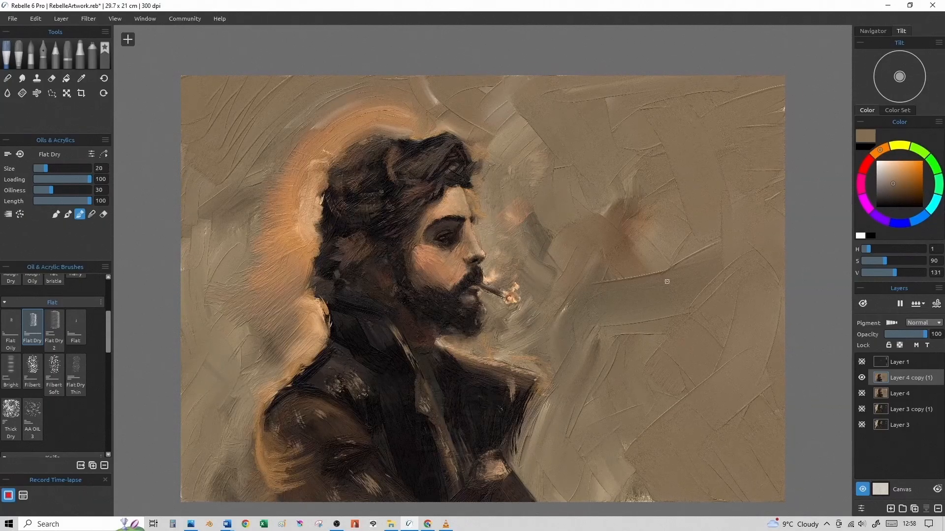
pyautogui.keyDown('alt'); pyautogui.click(604, 253); pyautogui.keyUp('alt')
pyautogui.moveTo(681, 248); pyautogui.dragTo(628, 206)
# - Raise the brush size to 100 and undo the last background stroke
pyautogui.press(']')
pyautogui.press(']')
pyautogui.press(']')
pyautogui.press(']')
pyautogui.press(']')
pyautogui.press(']')
pyautogui.press(']')
pyautogui.press(']')
pyautogui.press(']')
pyautogui.press(']')
pyautogui.press(']')
pyautogui.press(']')
pyautogui.press(']')
pyautogui.press(']')
pyautogui.hotkey('ctrl', 'z')
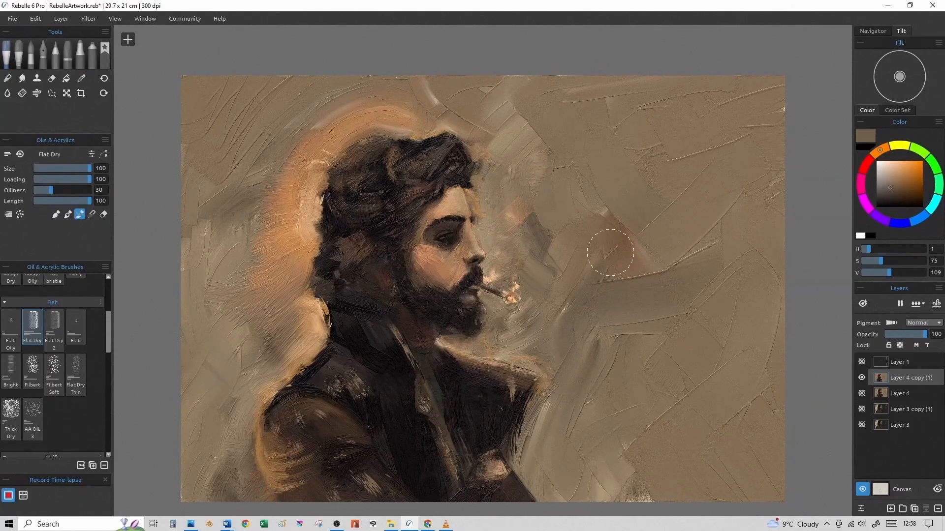
# - Sample a dark brown from the hair and brush broad darker patches over the background in front of the face
pyautogui.keyDown('alt'); pyautogui.click(382, 261); pyautogui.keyUp('alt')
pyautogui.moveTo(718, 209)
pyautogui.mouseDown()
pyautogui.moveTo(688, 181)
pyautogui.moveTo(758, 150)
pyautogui.moveTo(784, 295)
pyautogui.moveTo(662, 335)
pyautogui.moveTo(766, 319)
pyautogui.moveTo(658, 400)
pyautogui.moveTo(645, 390)
pyautogui.moveTo(630, 434)
pyautogui.mouseUp()
pyautogui.press('[')
pyautogui.press('[')
pyautogui.press('[')
pyautogui.press('[')
pyautogui.press('[')
pyautogui.press('[')
pyautogui.press('[')
pyautogui.press('[')
pyautogui.press('[')
pyautogui.press('[')
pyautogui.press('[')
pyautogui.press('[')
pyautogui.press('[')
pyautogui.press(']')
pyautogui.press(']')
pyautogui.press(']')
pyautogui.press(']')
pyautogui.press(']')
pyautogui.press(']')
pyautogui.press(']')
pyautogui.moveTo(679, 249)
pyautogui.mouseDown()
pyautogui.moveTo(656, 352)
pyautogui.moveTo(658, 333)
pyautogui.moveTo(708, 325)
pyautogui.moveTo(772, 290)
pyautogui.moveTo(783, 93)
pyautogui.moveTo(656, 249)
pyautogui.mouseUp()
# - Adjust the brush size, brush over the orange glow behind the neck, and set the size to 50
pyautogui.press('[')
pyautogui.press('[')
pyautogui.press('[')
pyautogui.press('[')
pyautogui.press('[')
pyautogui.press('[')
pyautogui.press(']')
pyautogui.press(']')
pyautogui.press(']')
pyautogui.press(']')
pyautogui.press(']')
pyautogui.press(']')
pyautogui.press(']')
pyautogui.press(']')
pyautogui.press(']')
pyautogui.press(']')
pyautogui.press(']')
pyautogui.press(']')
pyautogui.press('[')
pyautogui.press('[')
pyautogui.press('[')
pyautogui.press('[')
pyautogui.press('[')
pyautogui.press('[')
pyautogui.press('[')
pyautogui.press('[')
pyautogui.moveTo(288, 253)
pyautogui.mouseDown()
pyautogui.moveTo(265, 285)
pyautogui.moveTo(295, 270)
pyautogui.moveTo(288, 295)
pyautogui.mouseUp()
pyautogui.press('[')
pyautogui.press('[')
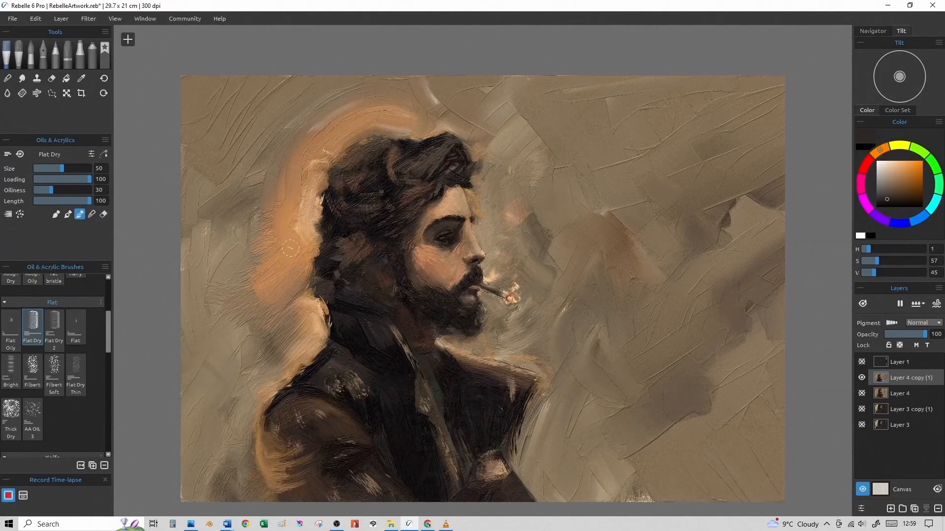
# - Reduce the brush size to about 20, sample a light peach from the glow, and paint a brighter band behind the head
pyautogui.press(']')
pyautogui.press(']')
pyautogui.press(']')
pyautogui.press(']')
pyautogui.press(']')
pyautogui.press(']')
pyautogui.press(']')
pyautogui.press('[')
pyautogui.press('[')
pyautogui.press('[')
pyautogui.press('[')
pyautogui.press('[')
pyautogui.press('[')
pyautogui.press('[')
pyautogui.press('[')
pyautogui.press('[')
pyautogui.press('[')
pyautogui.press('[')
pyautogui.keyDown('alt'); pyautogui.click(296, 218); pyautogui.keyUp('alt')
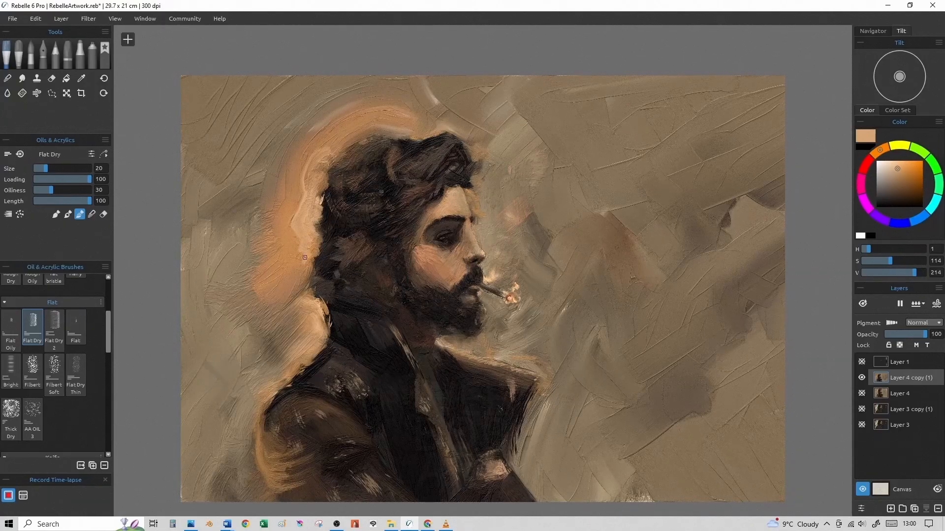
pyautogui.press(']')
pyautogui.moveTo(289, 226)
pyautogui.mouseDown()
pyautogui.moveTo(313, 159)
pyautogui.moveTo(316, 168)
pyautogui.mouseUp()
# - At brush size 20, extend the peach glow in a thin curved stroke from behind the head toward the back of the shoulder
pyautogui.press(']')
pyautogui.press(']')
pyautogui.press(']')
pyautogui.press(']')
pyautogui.press(']')
pyautogui.press('[')
pyautogui.press('[')
pyautogui.press('[')
pyautogui.press('[')
pyautogui.press('[')
pyautogui.press('[')
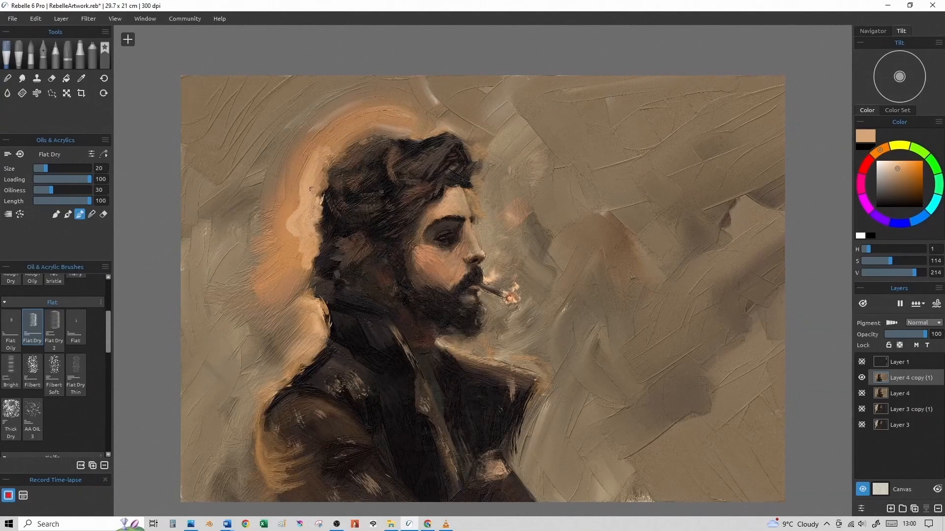
pyautogui.moveTo(295, 229)
pyautogui.mouseDown()
pyautogui.moveTo(302, 274)
pyautogui.moveTo(293, 281)
pyautogui.moveTo(303, 278)
pyautogui.moveTo(246, 355)
pyautogui.moveTo(217, 365)
pyautogui.mouseUp()
# - Undo the last stroke and set the brush size to 18
pyautogui.press(']')
pyautogui.press(']')
pyautogui.press(']')
pyautogui.hotkey('ctrl', 'z')
pyautogui.press('[')
pyautogui.press('[')
pyautogui.press('[')
pyautogui.press('[')
pyautogui.press('[')
pyautogui.press(']')
pyautogui.press(']')
pyautogui.press(']')
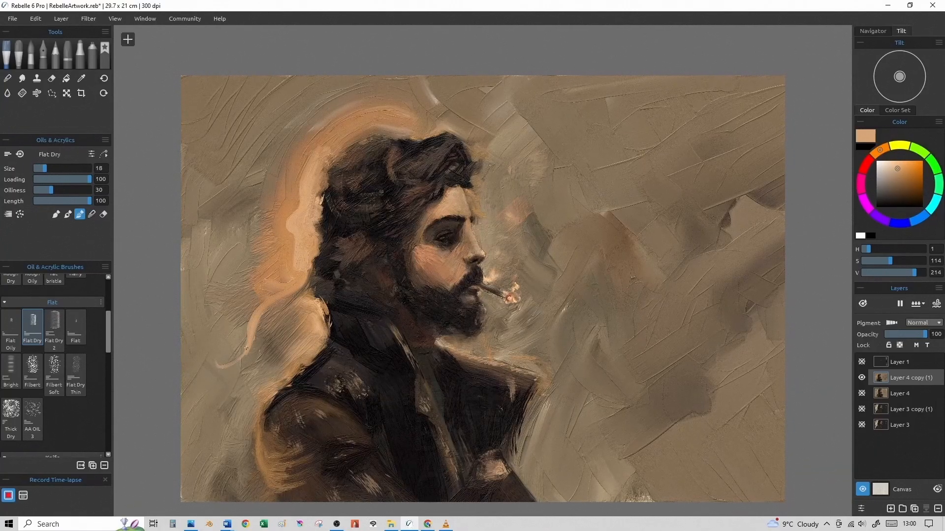
# - Raise the brush size to 35 and brush peach upward along the glow beside the back of the hair
pyautogui.press('[')
pyautogui.press('[')
pyautogui.press('[')
pyautogui.press(']')
pyautogui.press(']')
pyautogui.press(']')
pyautogui.press(']')
pyautogui.press(']')
pyautogui.press(']')
pyautogui.press(']')
pyautogui.moveTo(298, 196); pyautogui.dragTo(305, 152)
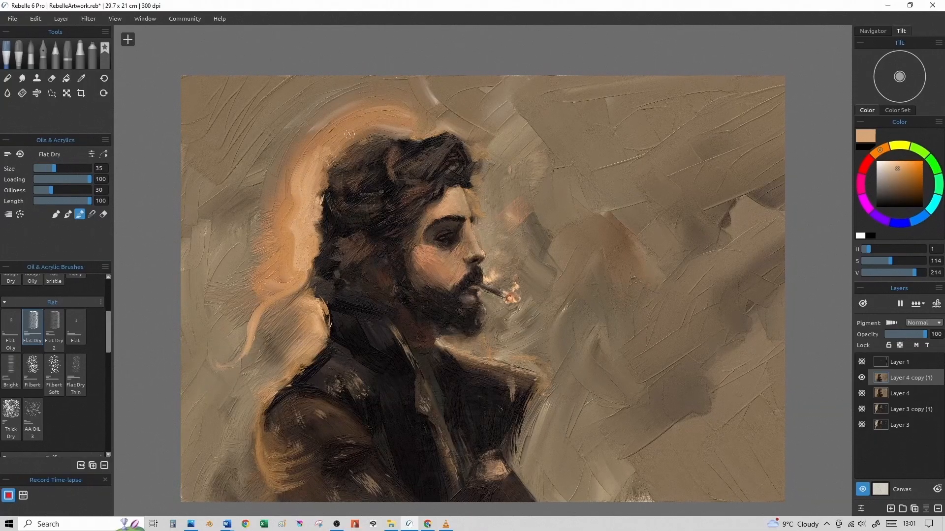